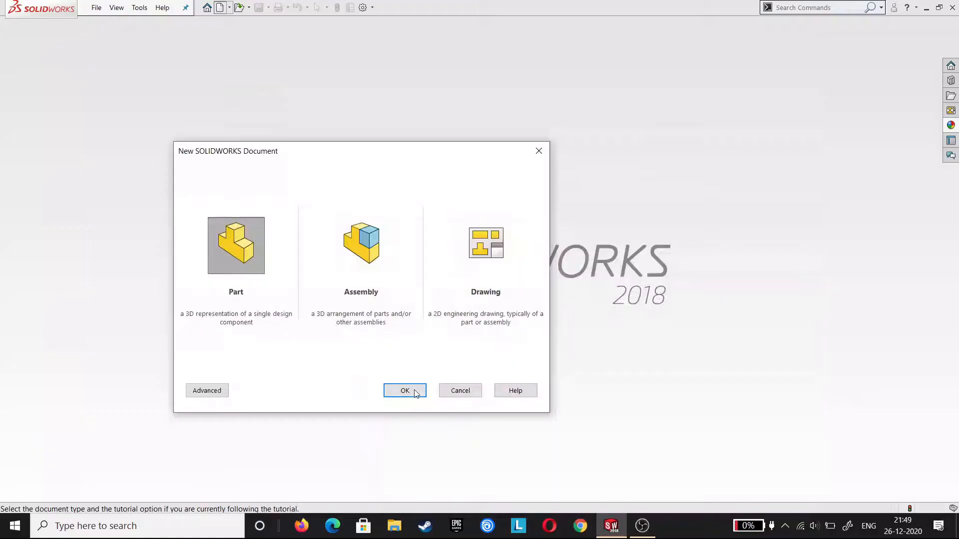
Create a new part document and start a sketch on the Right Plane.
left_click(415, 392)
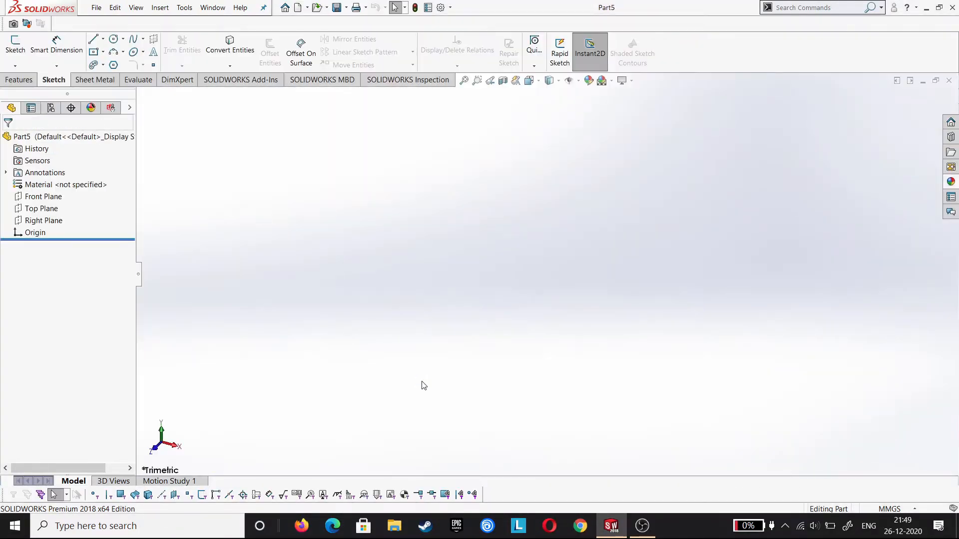
left_click(44, 220)
left_click(55, 199)
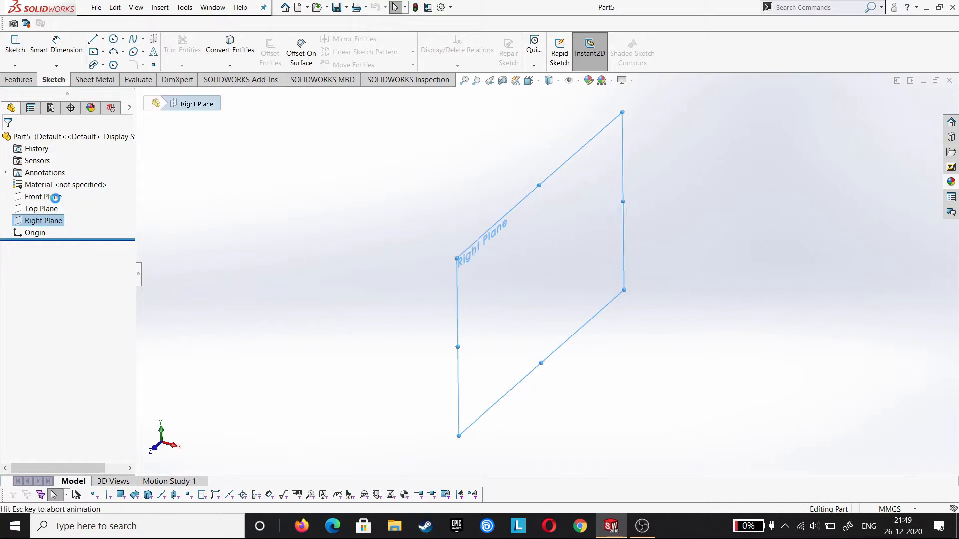
Sketch a closed stepped profile of horizontal and vertical lines, about 93 mm tall and 16 mm wide at the top, wider below the step.
key("l")
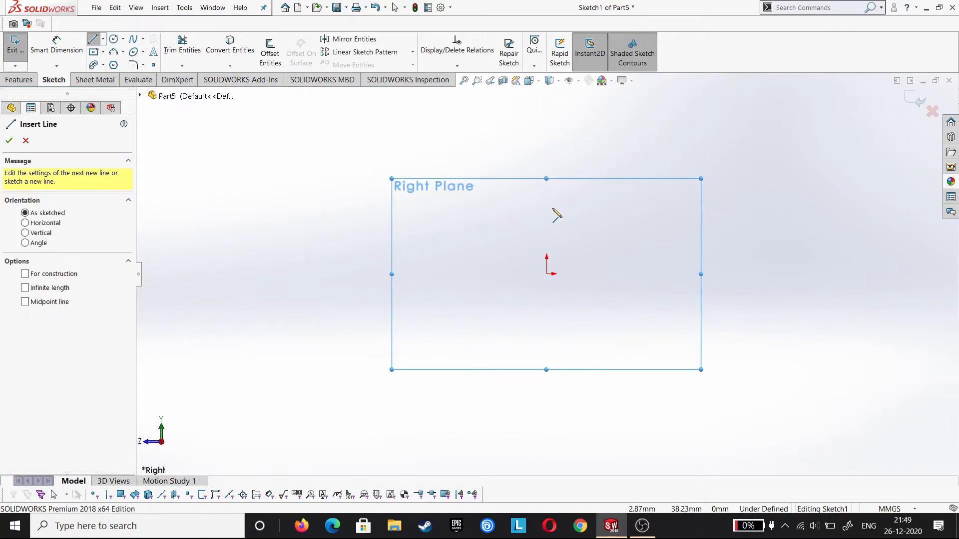
left_click(560, 210)
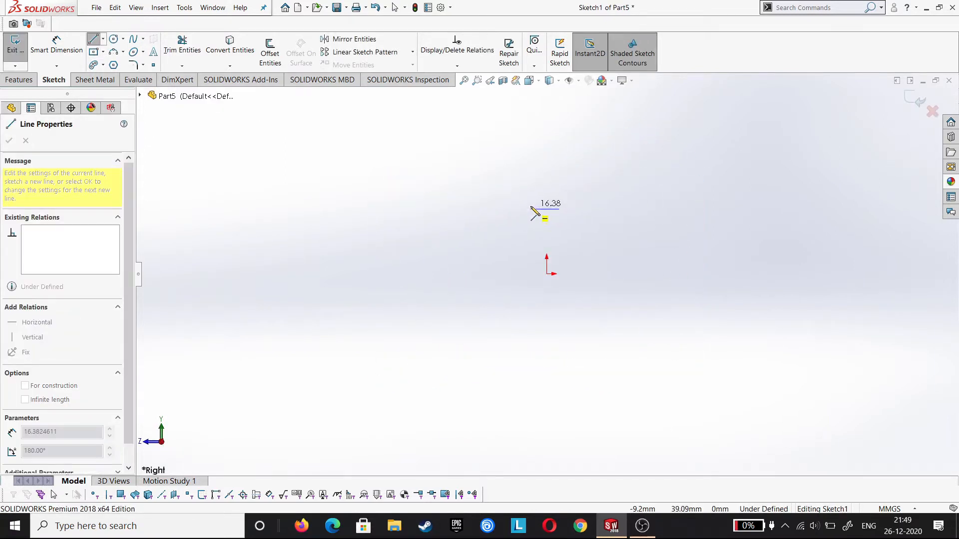
left_click(531, 209)
left_click(531, 369)
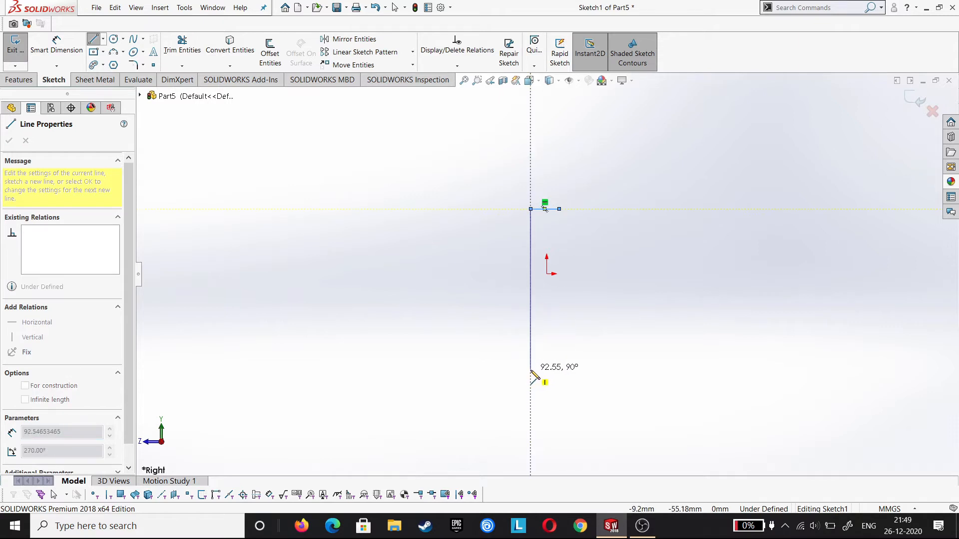
left_click(575, 369)
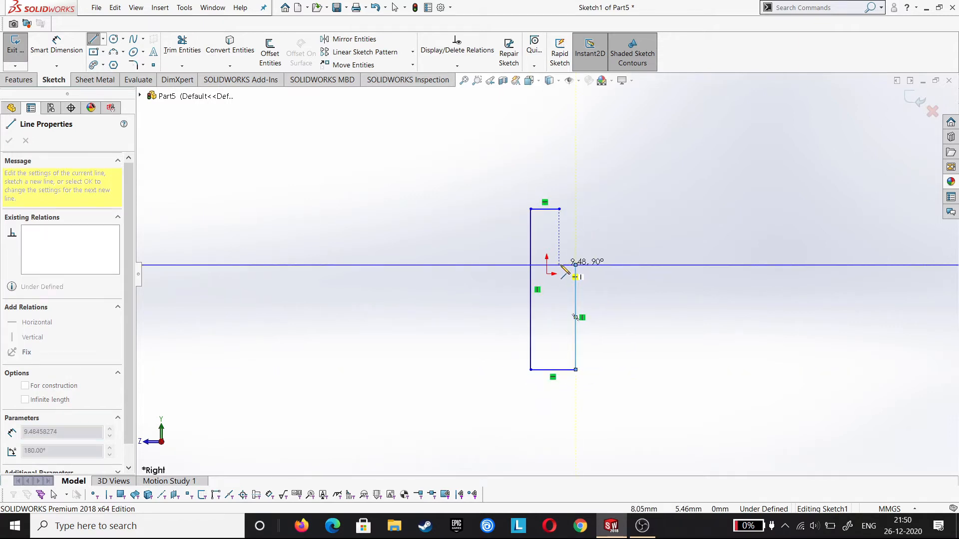
left_click(560, 265)
left_click(559, 209)
right_click(559, 209)
left_click(569, 217)
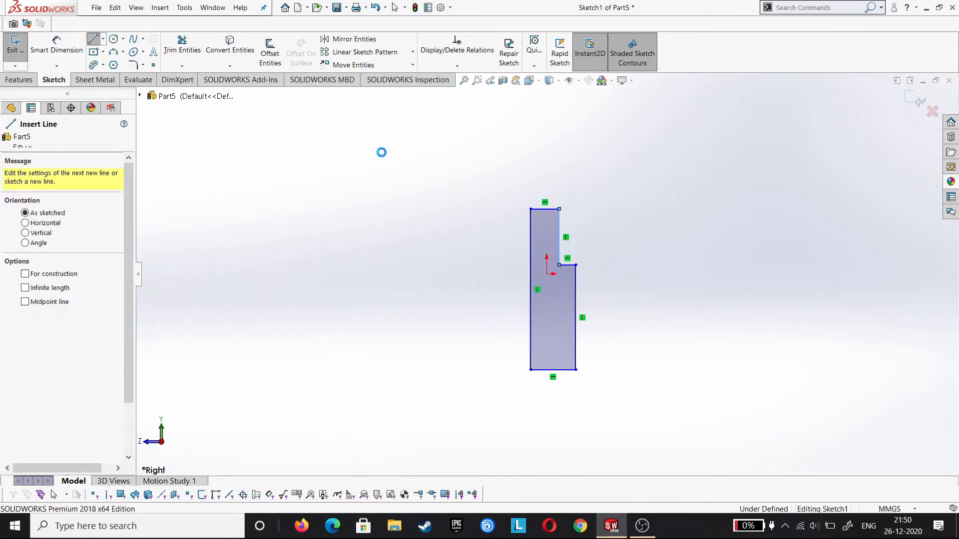
Dimension the profile's full height to 141 mm and the height of its wider lower portion to 84 mm.
left_click(61, 50)
left_click(531, 341)
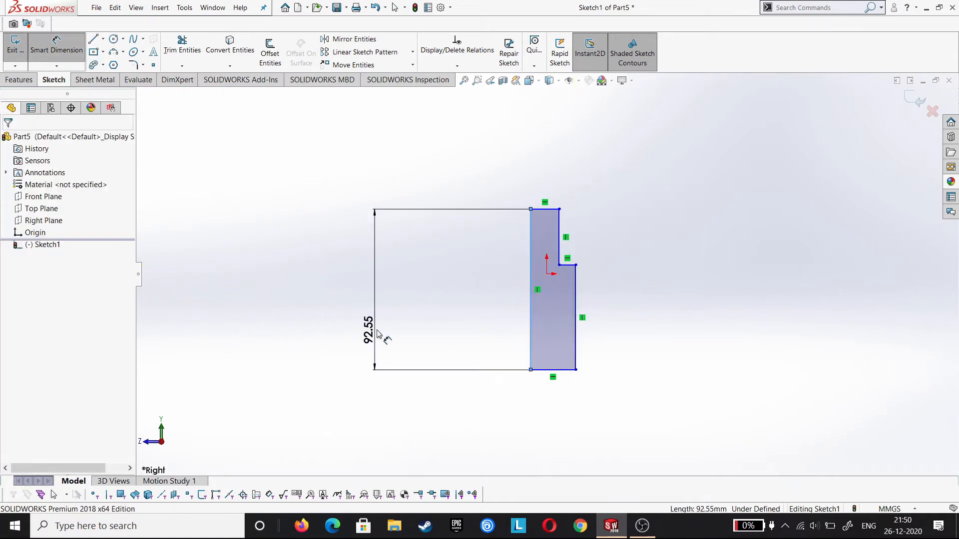
left_click(378, 336)
type("141")
key("Return")
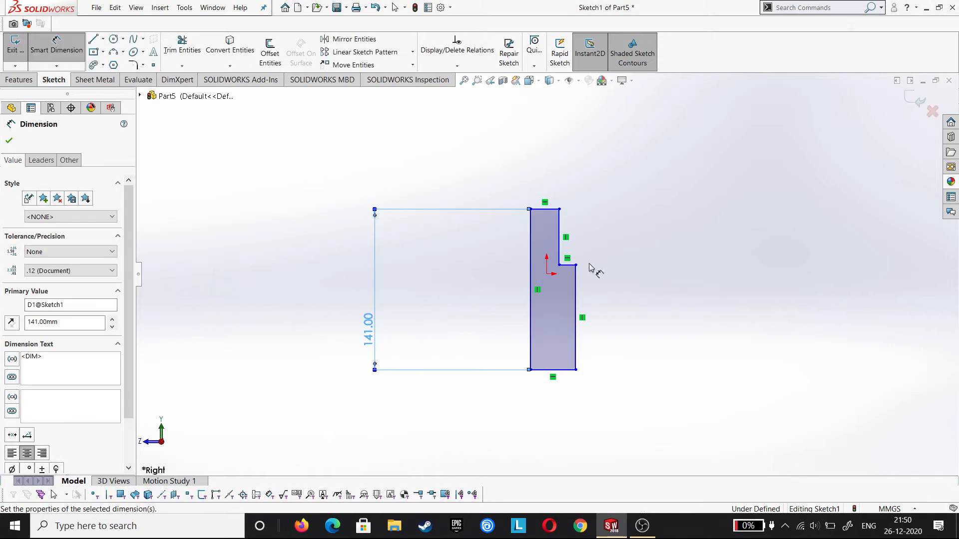
left_click(705, 314)
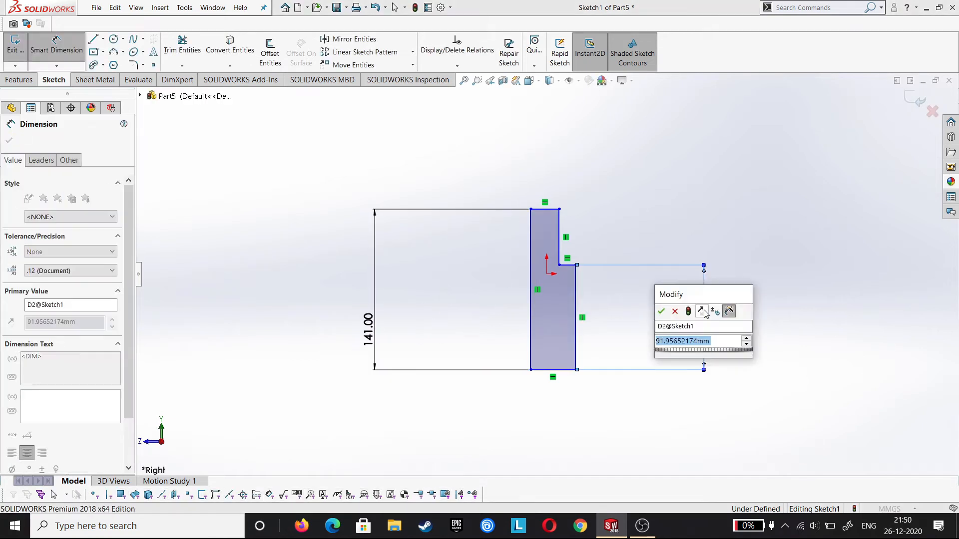
key("Return")
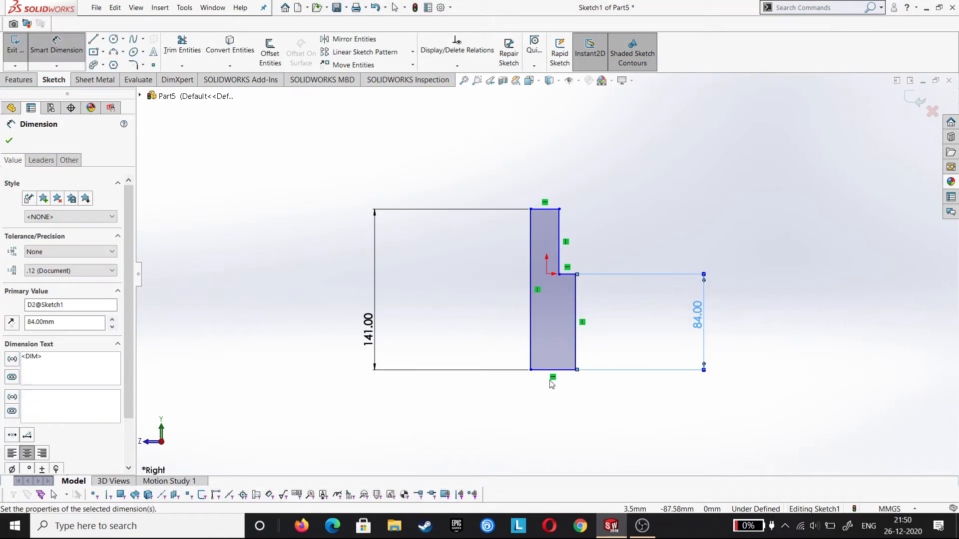
Dimension the profile's bottom edge to 18 mm and its top edge to 14 mm.
left_click(547, 428)
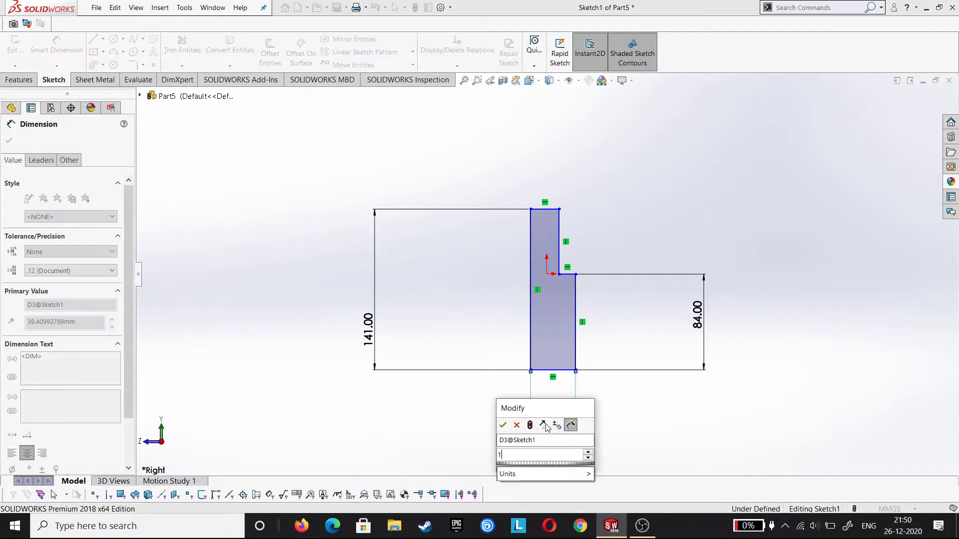
key("Return")
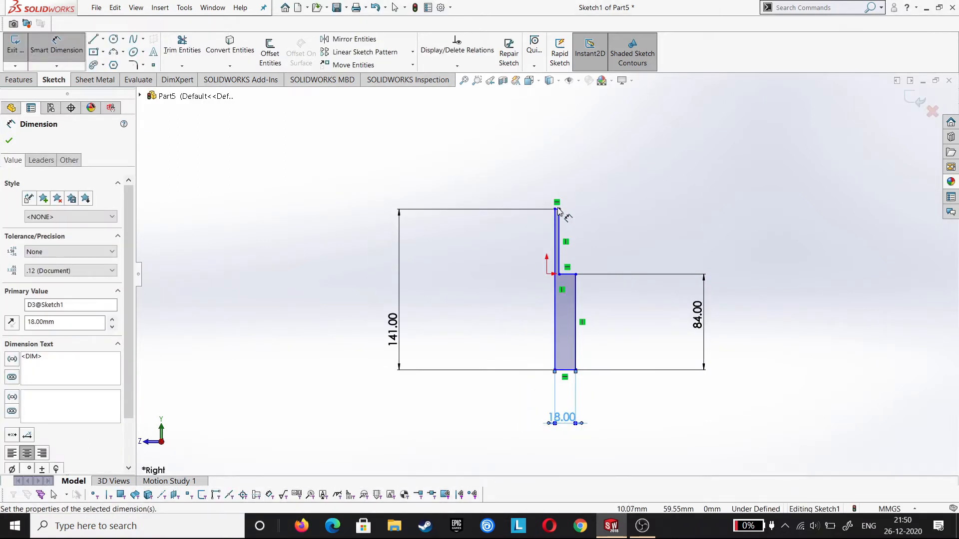
scroll(557, 212, "down", 5)
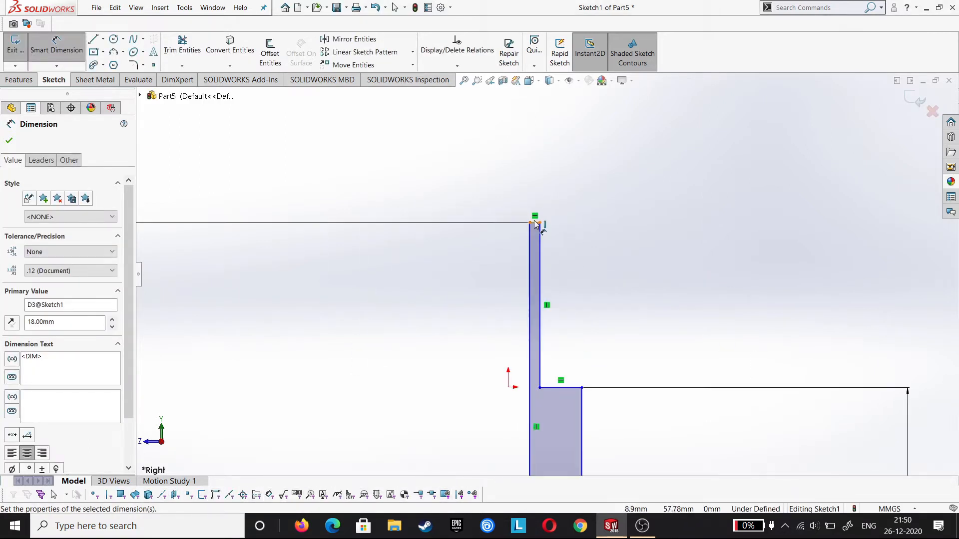
left_click(535, 223)
left_click(548, 178)
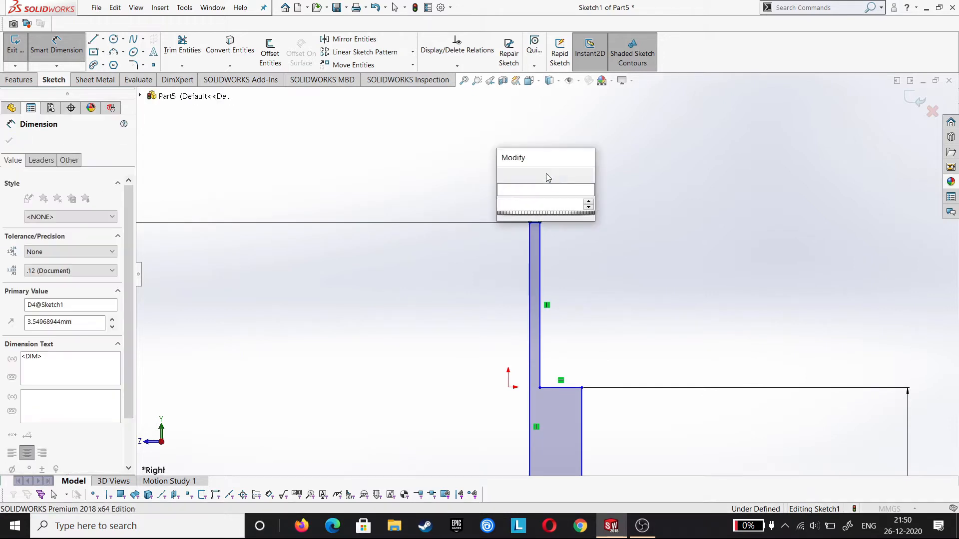
key("Return")
key("Escape")
key("Escape")
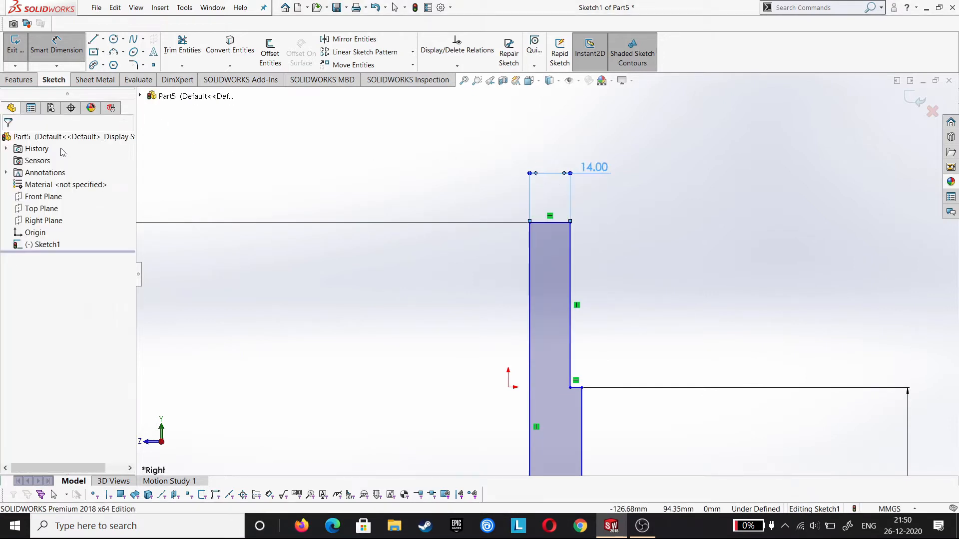
Extrude the stepped profile 97 mm as a boss with the Mid Plane end condition.
scroll(615, 245, "up", 3)
scroll(618, 369, "up", 2)
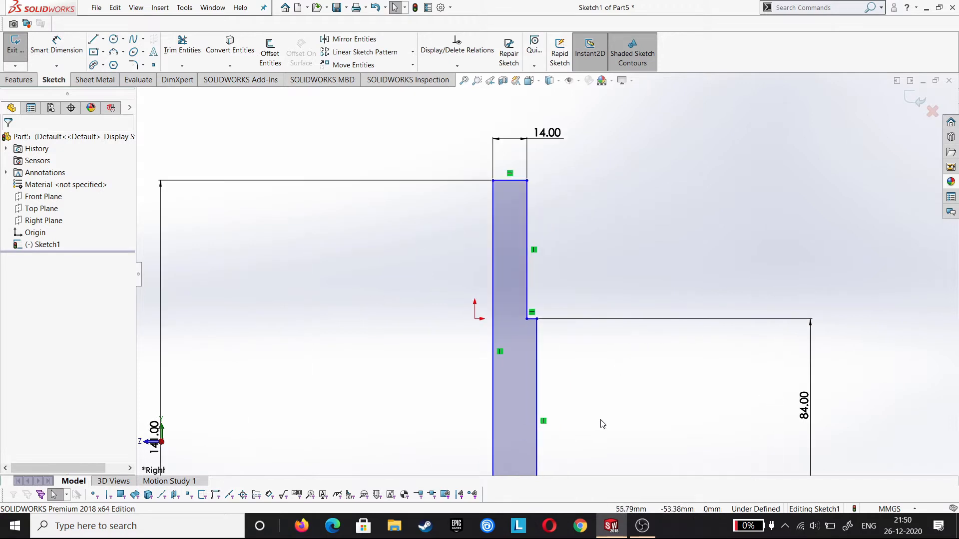
scroll(535, 267, "up", 1)
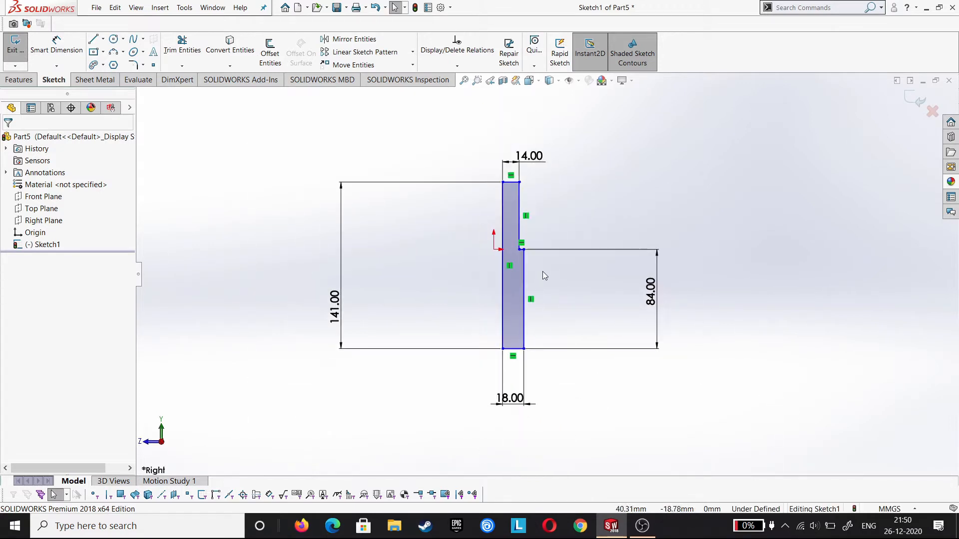
scroll(560, 209, "down", 1)
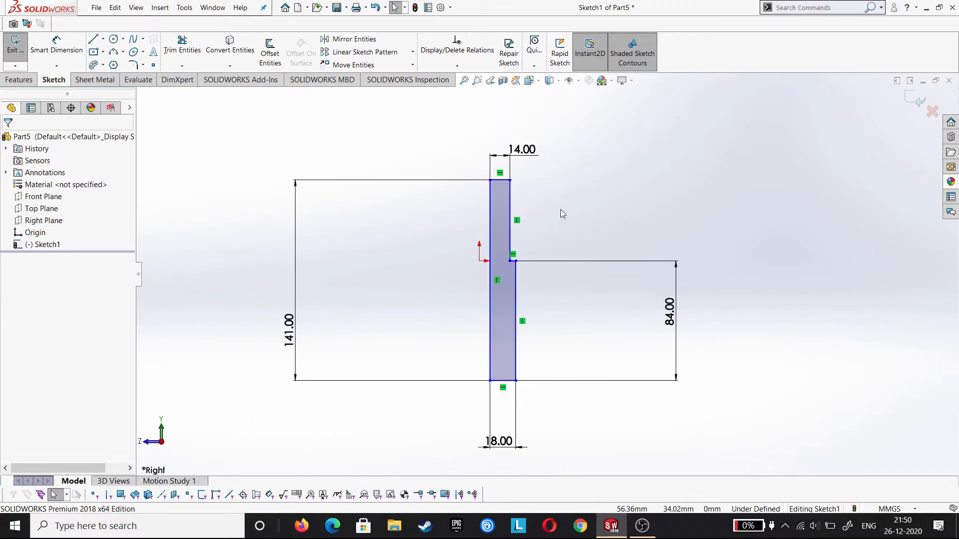
left_click(19, 80)
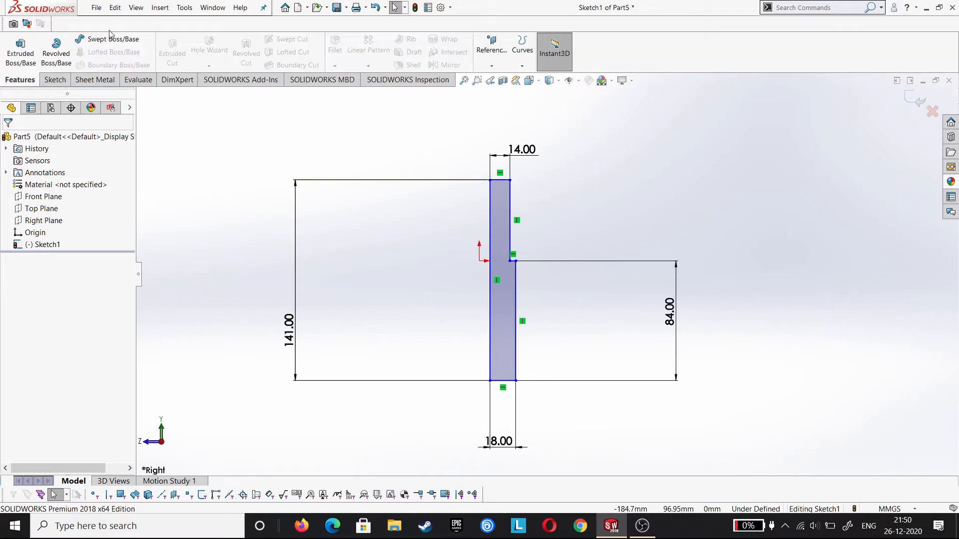
left_click(30, 61)
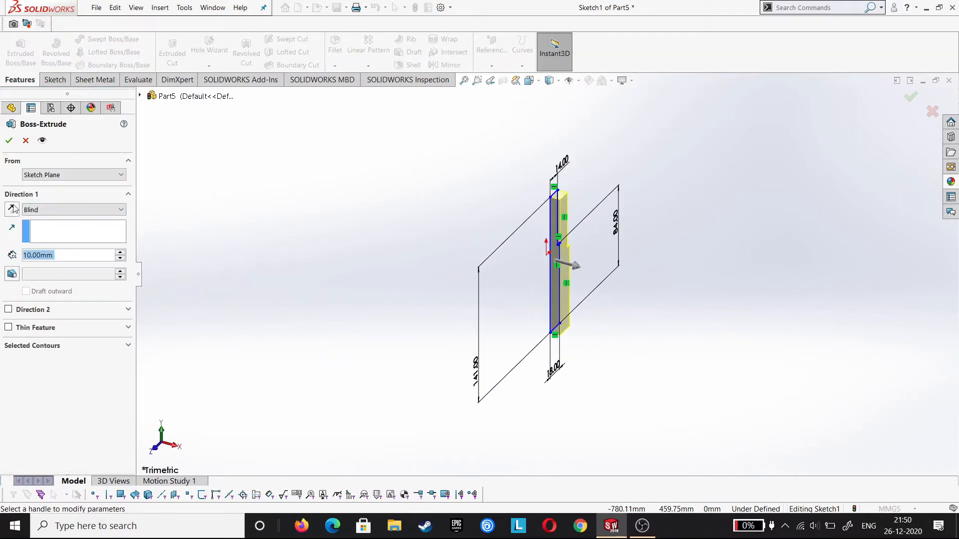
left_click(57, 209)
left_click(59, 256)
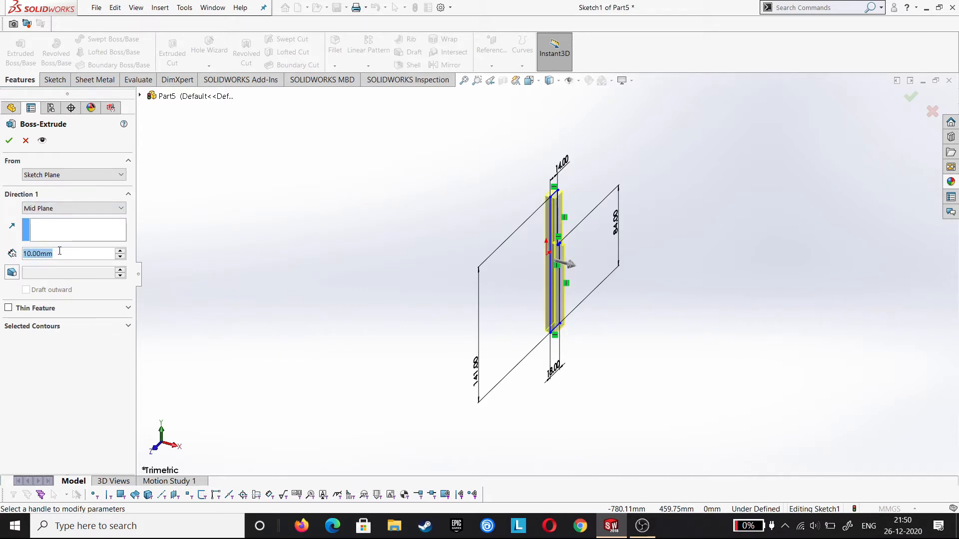
type("97")
key("Return")
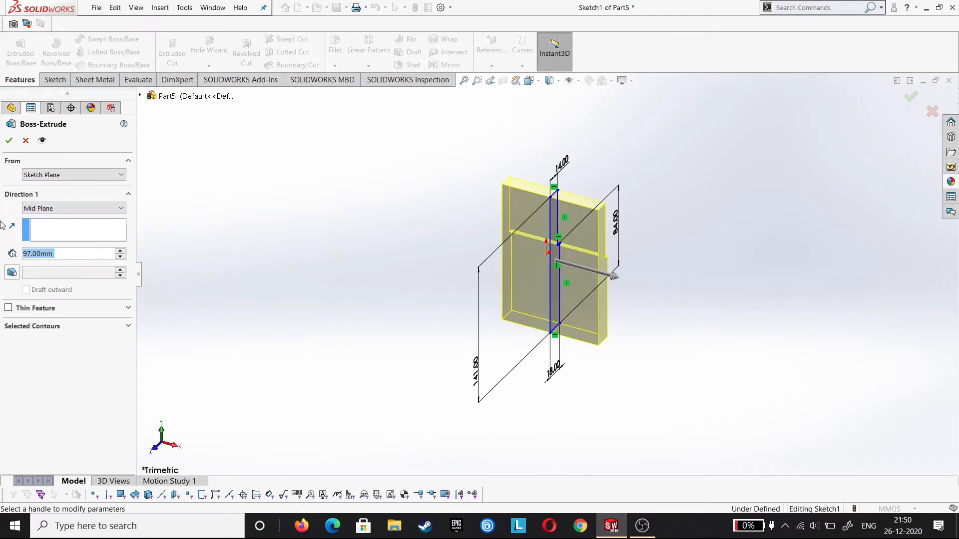
left_click(9, 141)
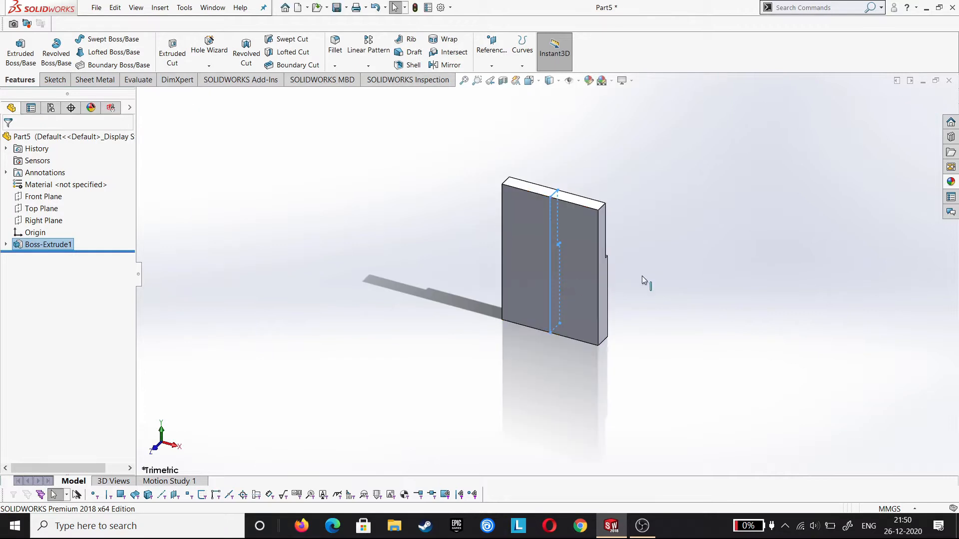
Start a sketch on the raised lower face of the stepped plate.
middle_click_drag(642, 278, 540, 266)
left_click(552, 287)
right_click(557, 294)
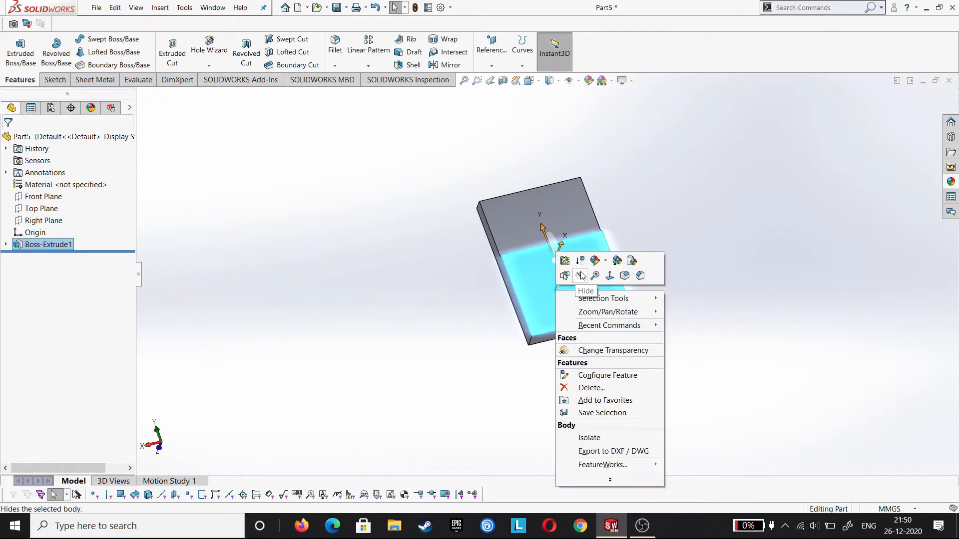
left_click(493, 336)
right_click(584, 279)
left_click(609, 267)
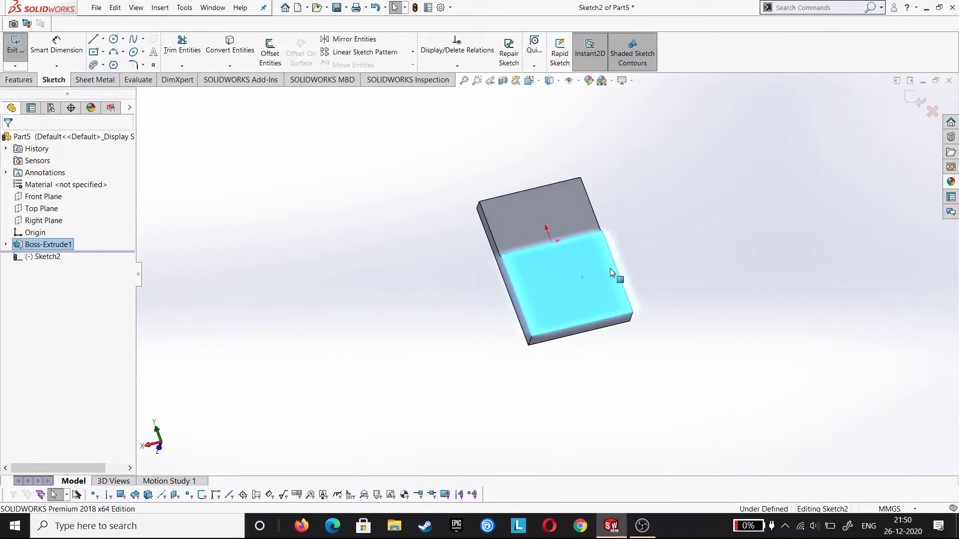
left_click(769, 231)
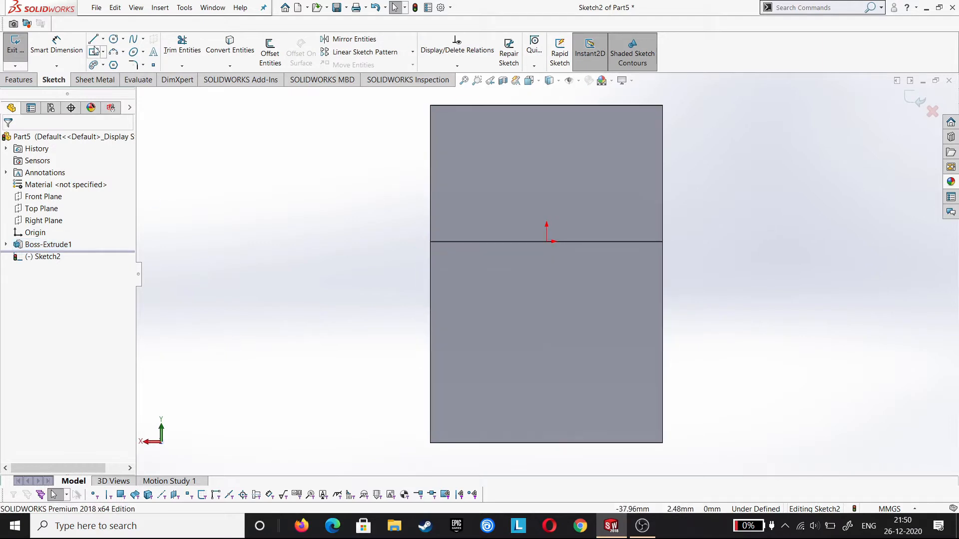
Sketch a vertical centerline about 30 mm long upward from the midpoint of the plate's bottom edge.
left_click(103, 40)
left_click(112, 71)
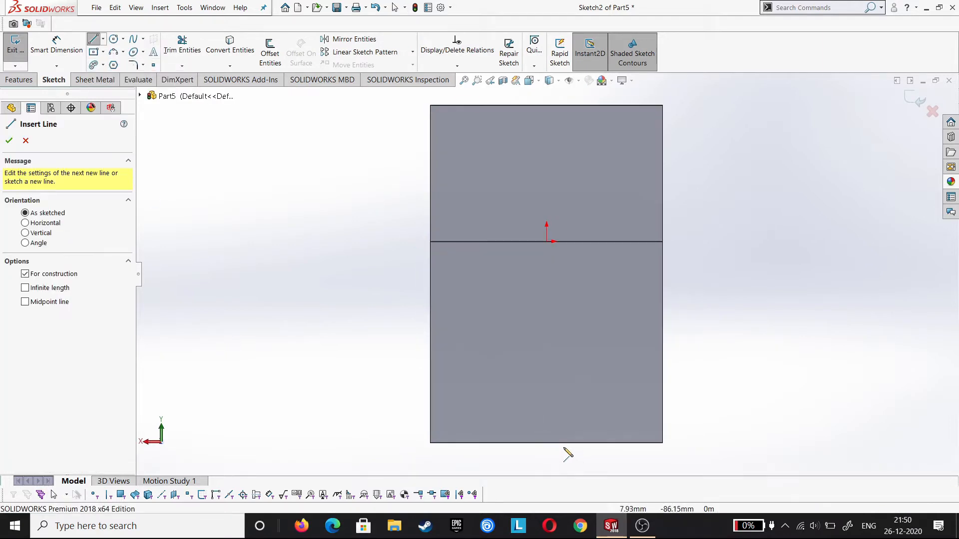
left_click(546, 442)
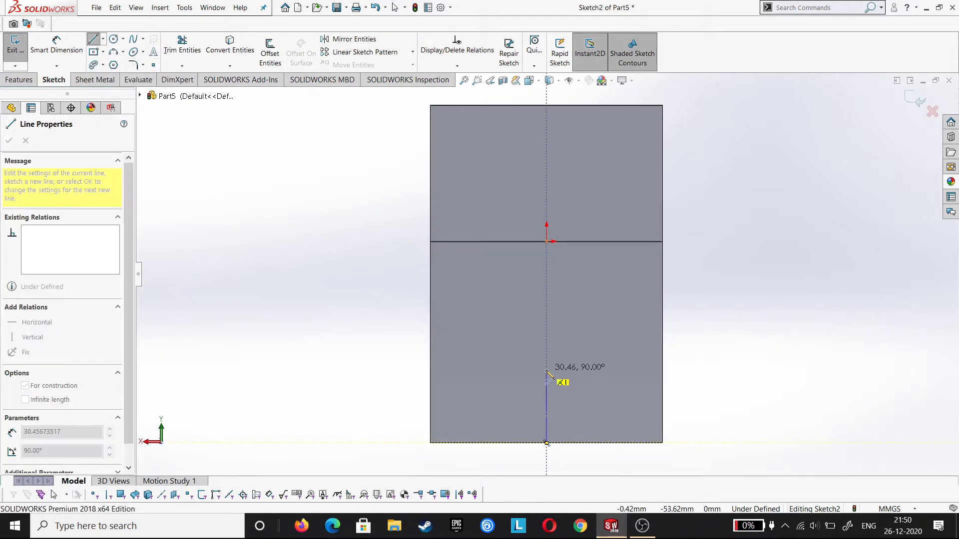
left_click(546, 370)
key("Escape")
Dimension the vertical centerline's length to 31 mm.
left_click(56, 46)
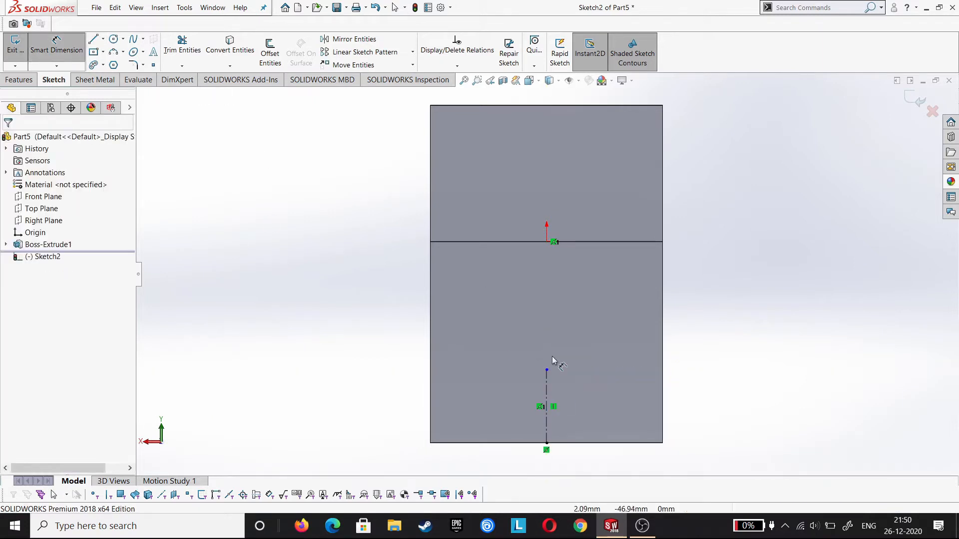
left_click(546, 394)
left_click(791, 390)
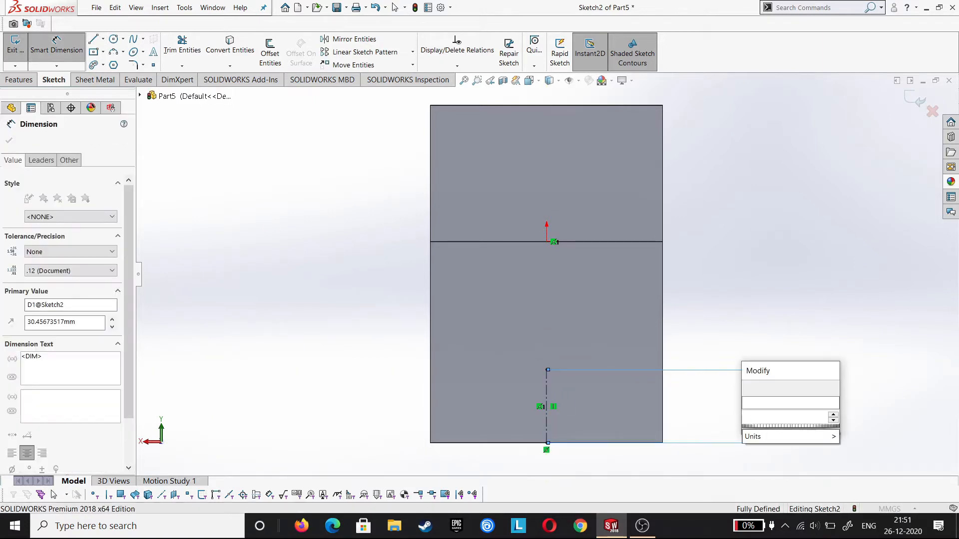
key("Return")
Sketch two concentric circles centred on the centerline's upper end, the outer one with a radius of about 21 mm.
left_click(113, 39)
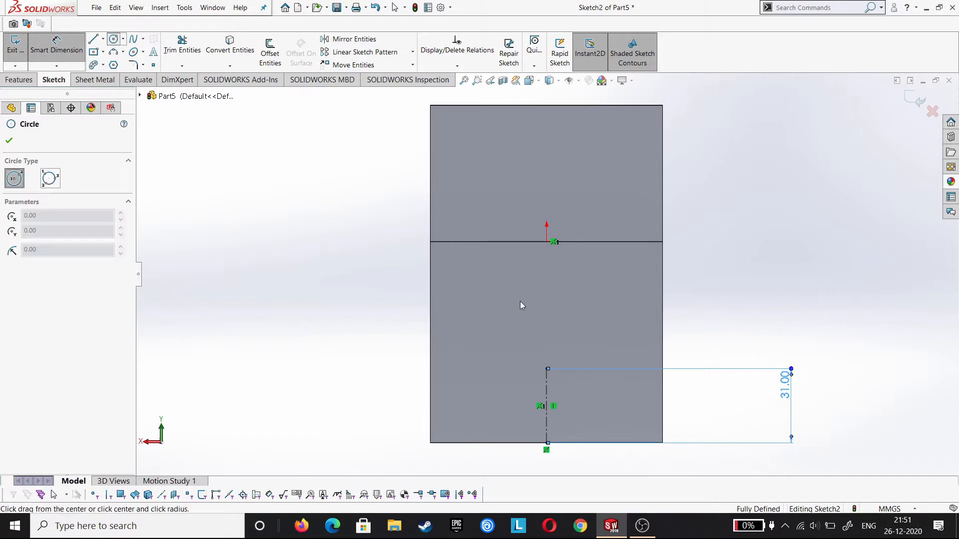
left_click_drag(547, 368, 568, 413)
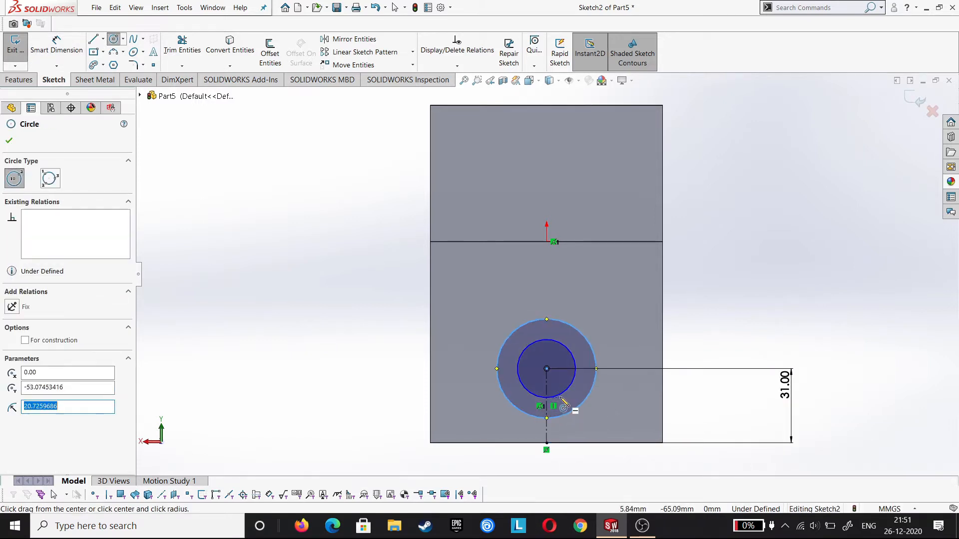
left_click(9, 141)
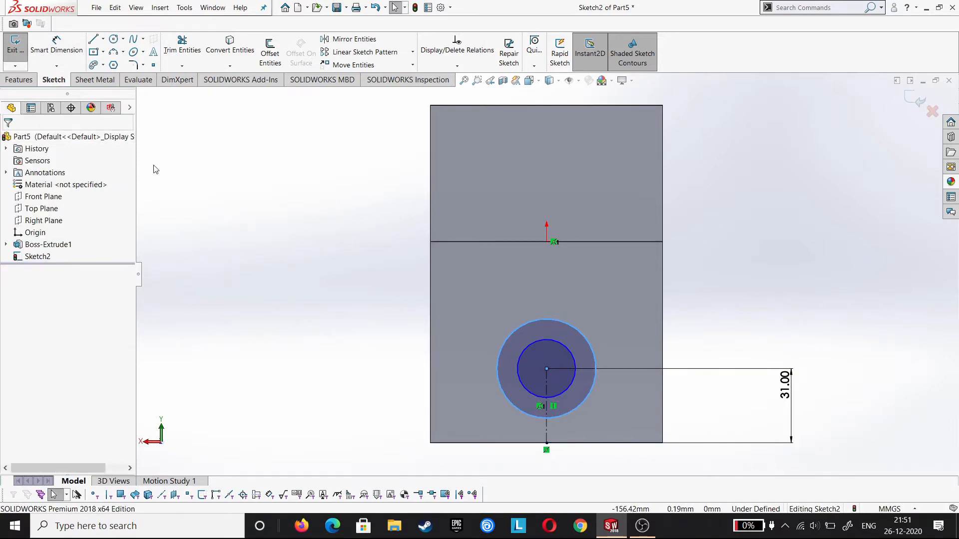
Sketch a three-point arc between the plate's side edges, peaking at the top edge's midpoint, with a radius of about 91 mm.
left_click(115, 52)
left_click(431, 139)
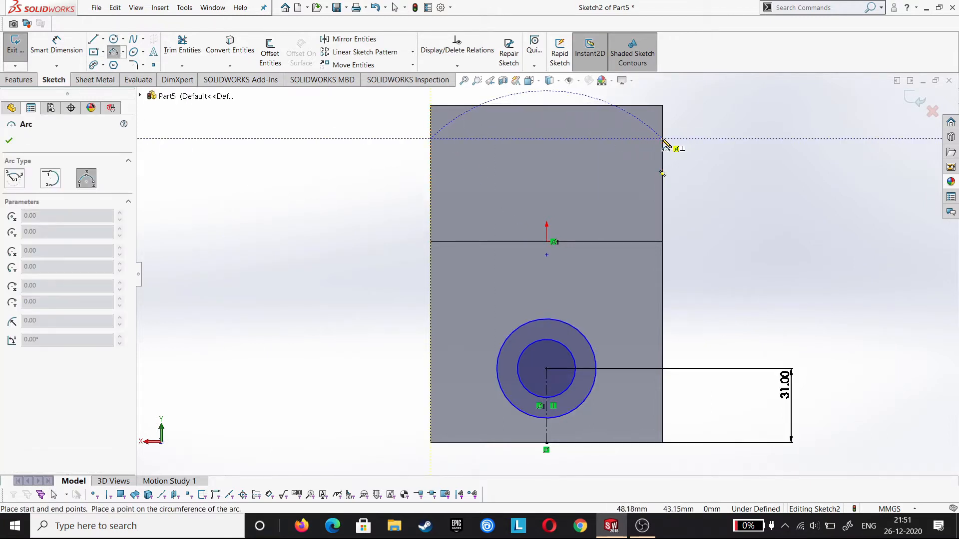
left_click(664, 141)
left_click(551, 110)
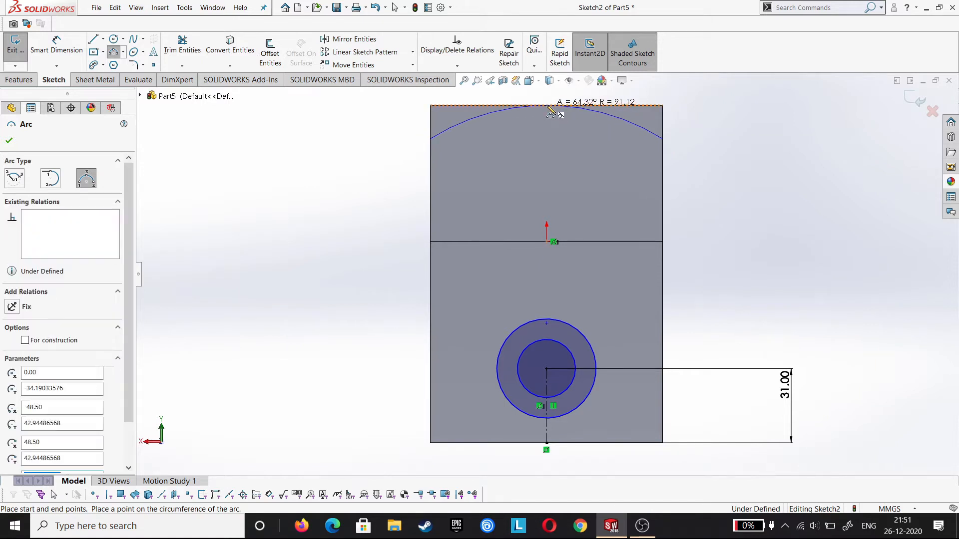
right_click(551, 111)
left_click(567, 112)
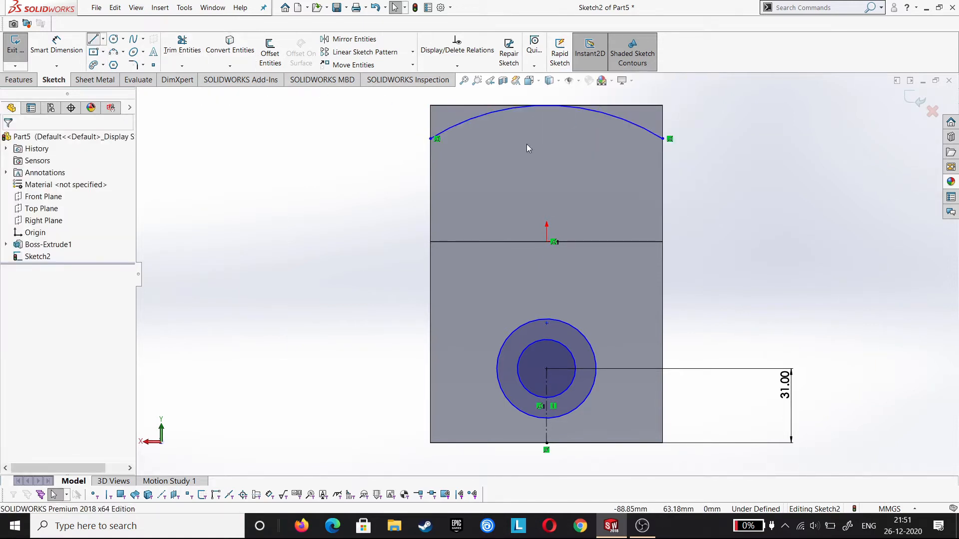
Sketch connected lines from one arc end through the plate's two upper corners to the other arc end, closing both corner regions.
key("l")
left_click(431, 139)
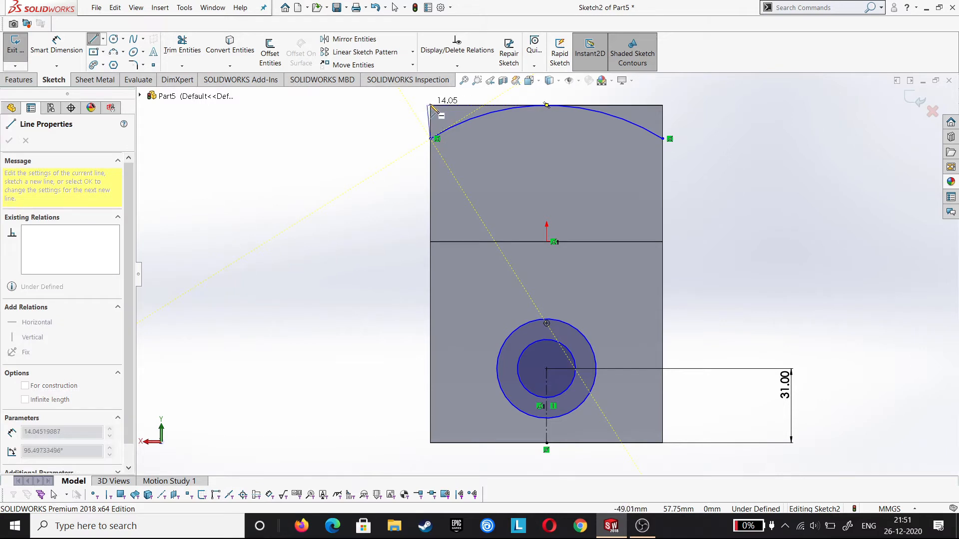
left_click(431, 105)
left_click(662, 105)
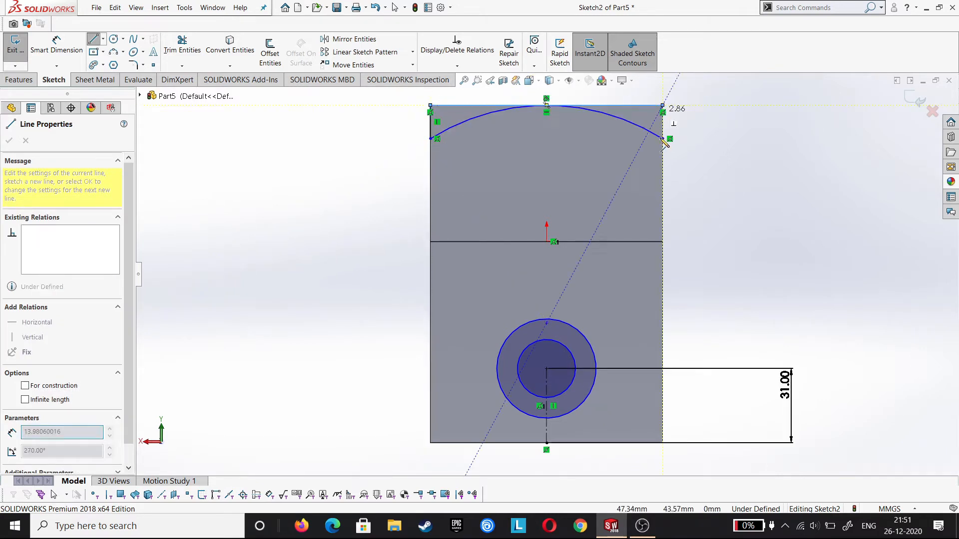
left_click(663, 139)
right_click(670, 142)
left_click(674, 146)
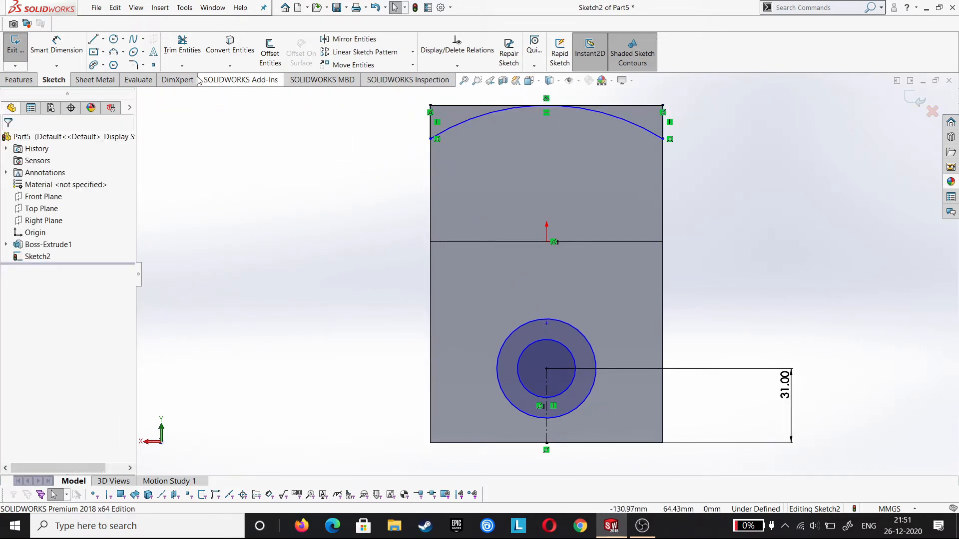
Dimension the inner circle's diameter to 21 mm and the outer circle's diameter to 30 mm.
left_click(57, 47)
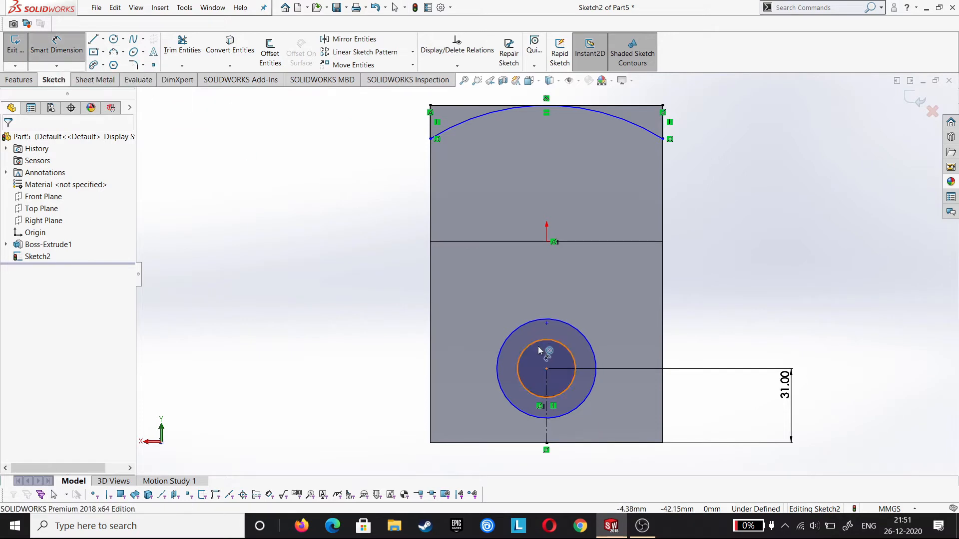
left_click(567, 367)
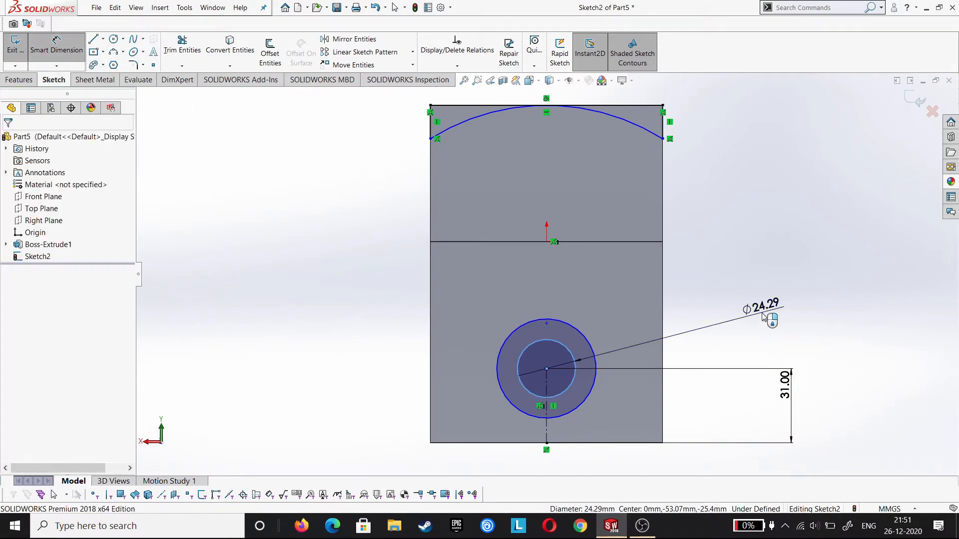
left_click(763, 318)
type("21")
left_click(719, 314)
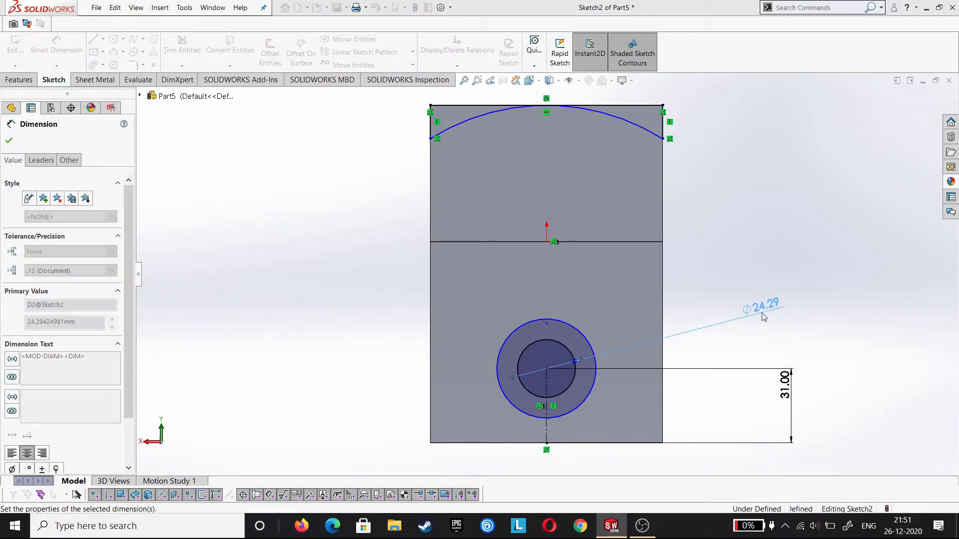
left_click(589, 344)
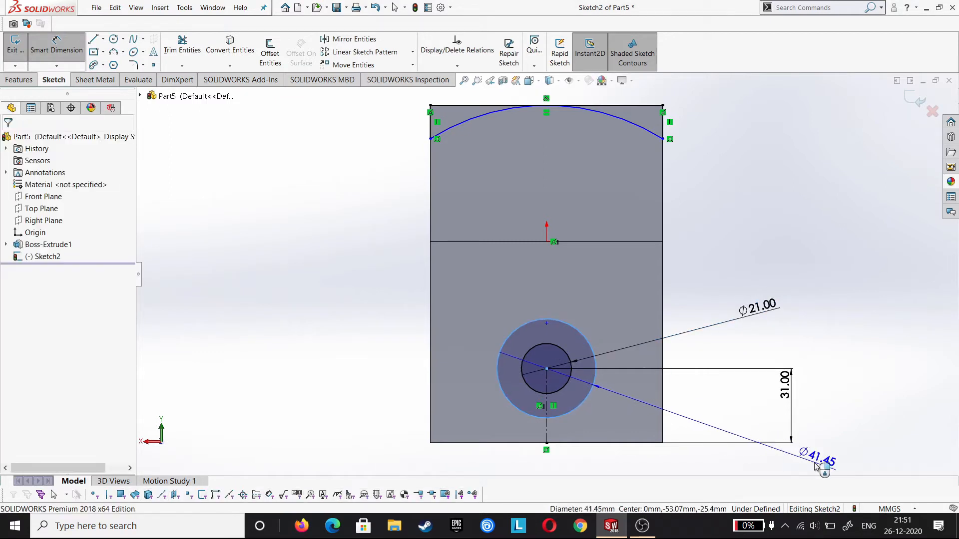
left_click(815, 462)
type("30")
key("Return")
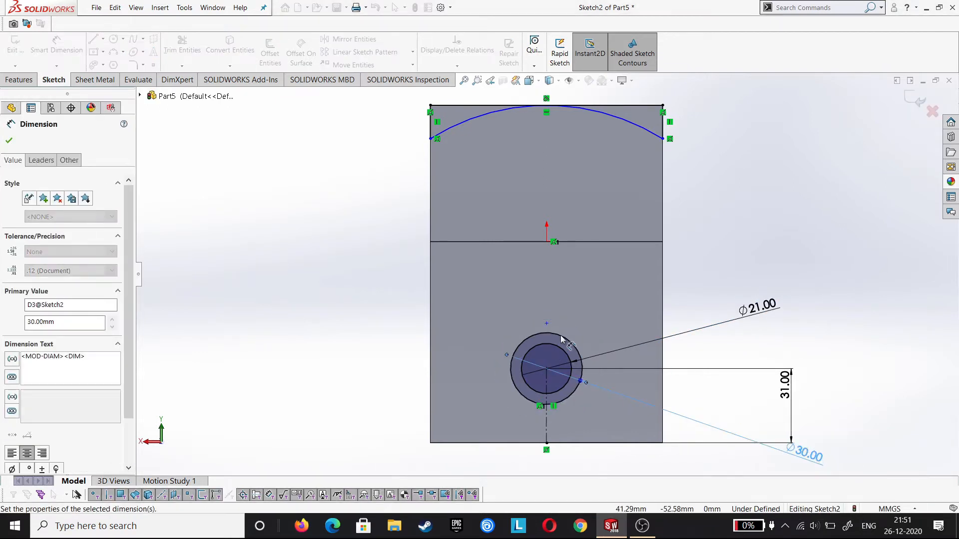
Dimension the upper arc's radius to 108 mm.
left_click(480, 117)
scroll(751, 160, "up", 1)
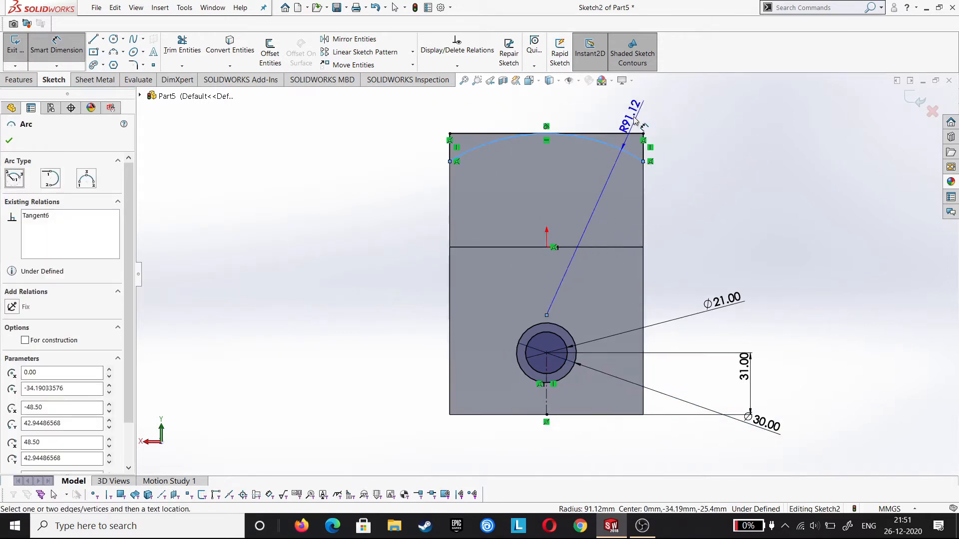
left_click(613, 104)
type("108")
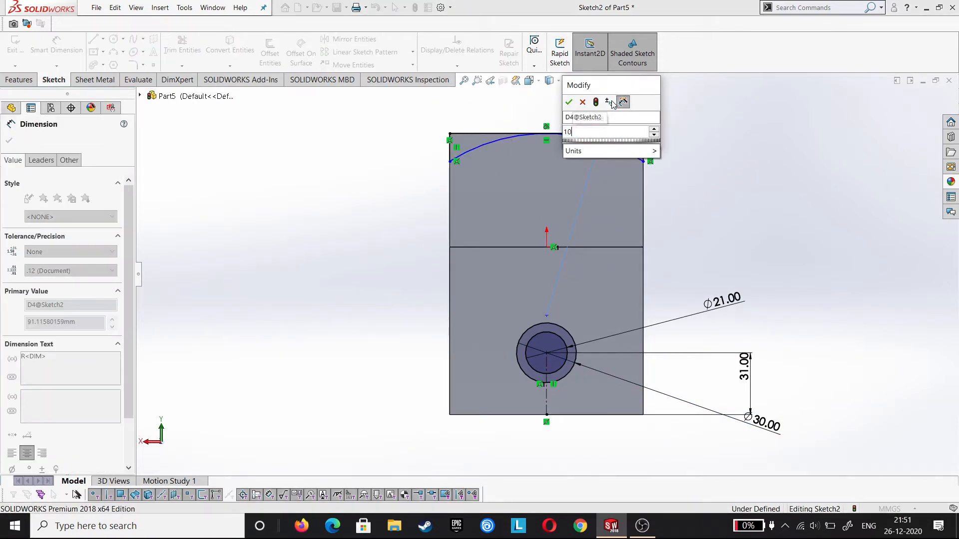
key("Return")
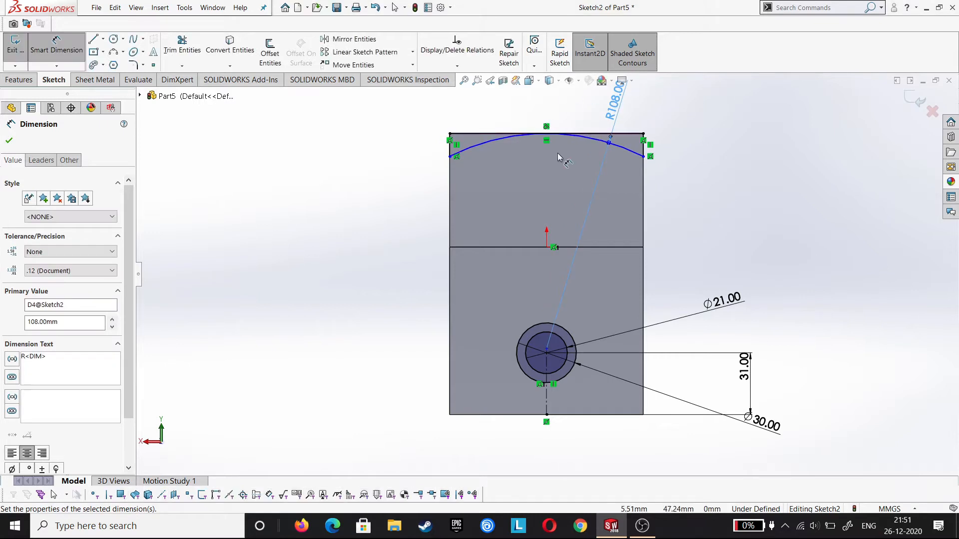
Check the geometric relation between the upper arc and the line along the plate's top edge.
scroll(558, 158, "down", 4)
key("Escape")
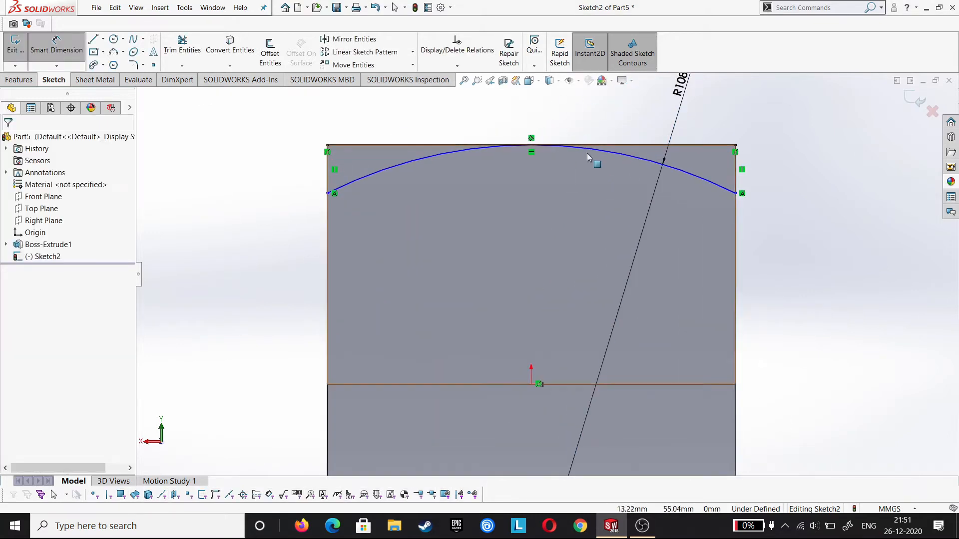
left_click(601, 149)
left_click(610, 144)
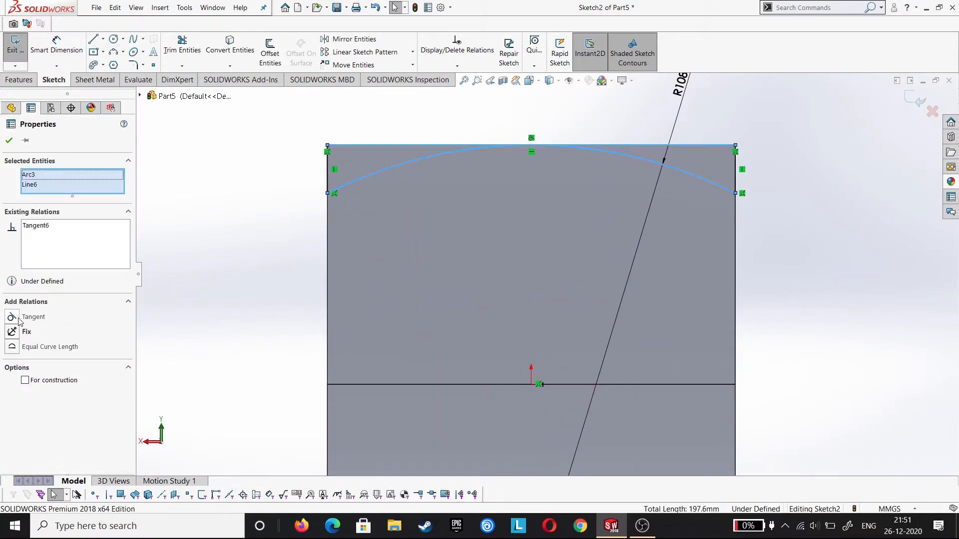
left_click(9, 140)
key("f")
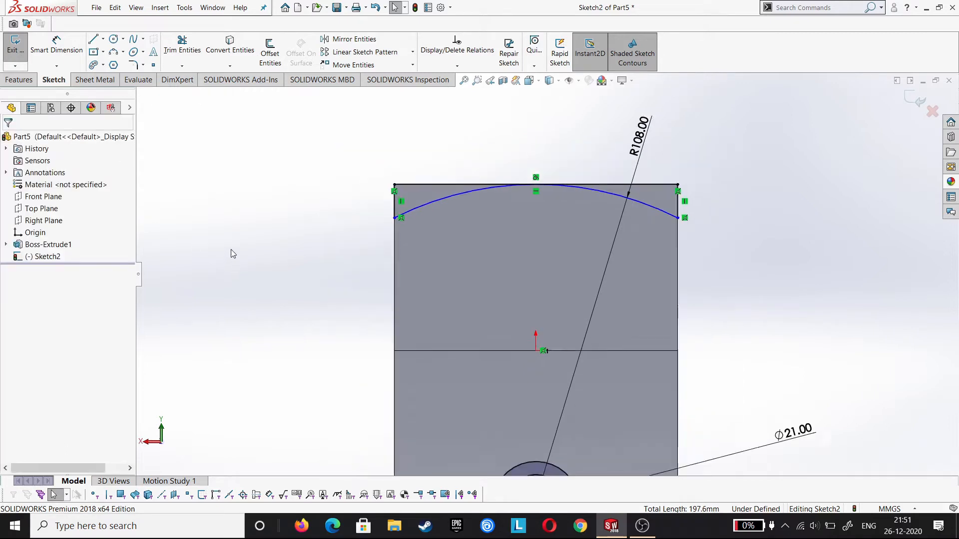
scroll(425, 348, "down", 2)
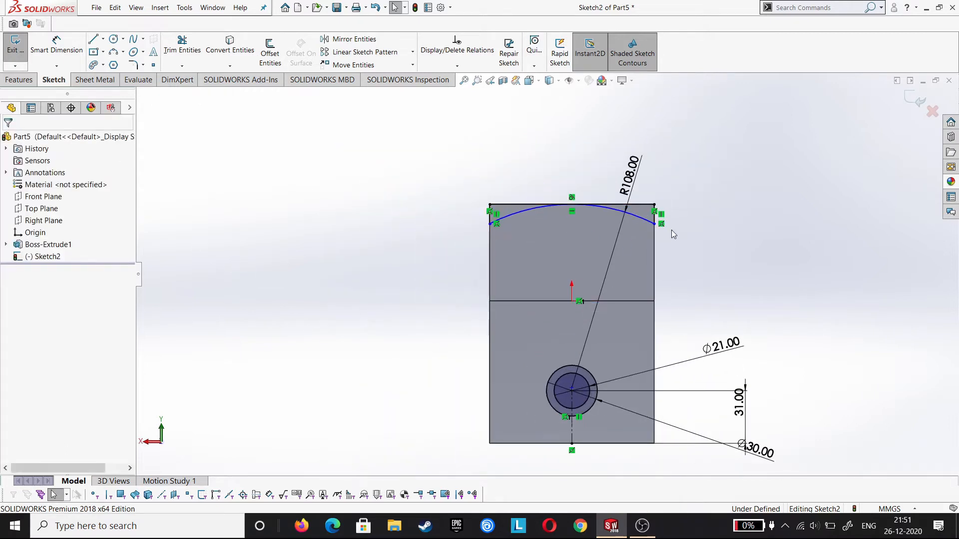
Sketch a horizontal centerline about 136 mm long across the plate, between the step edge and the circles.
left_click(103, 39)
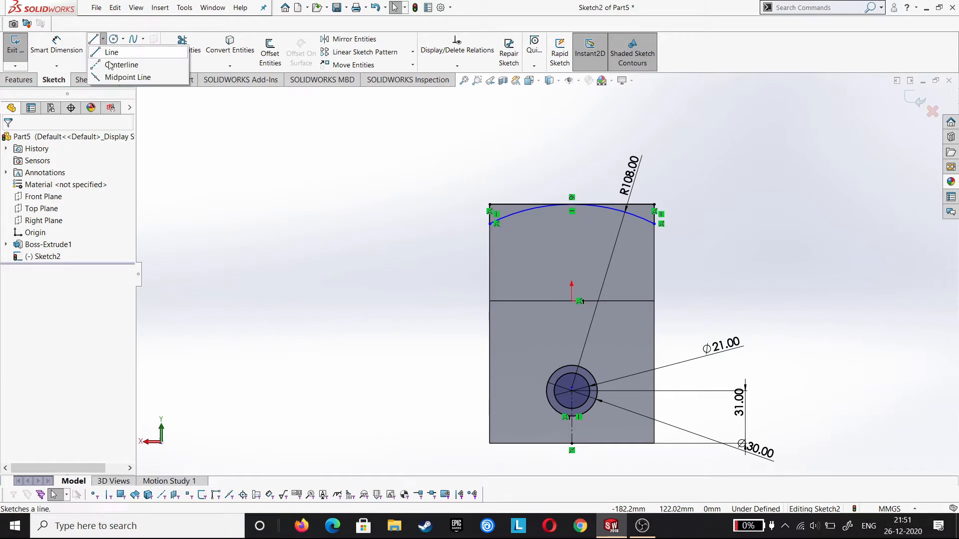
left_click(112, 65)
left_click(449, 321)
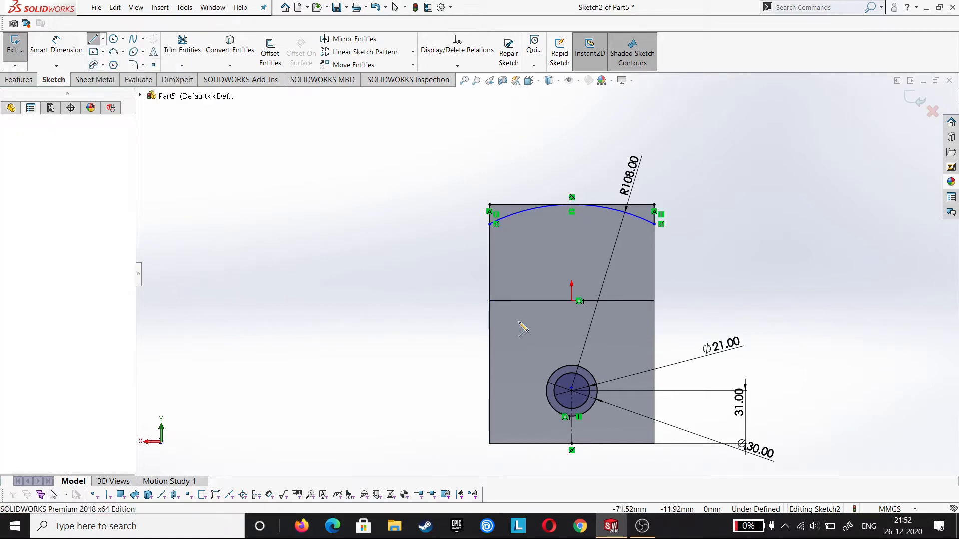
left_click(680, 320)
key("Escape")
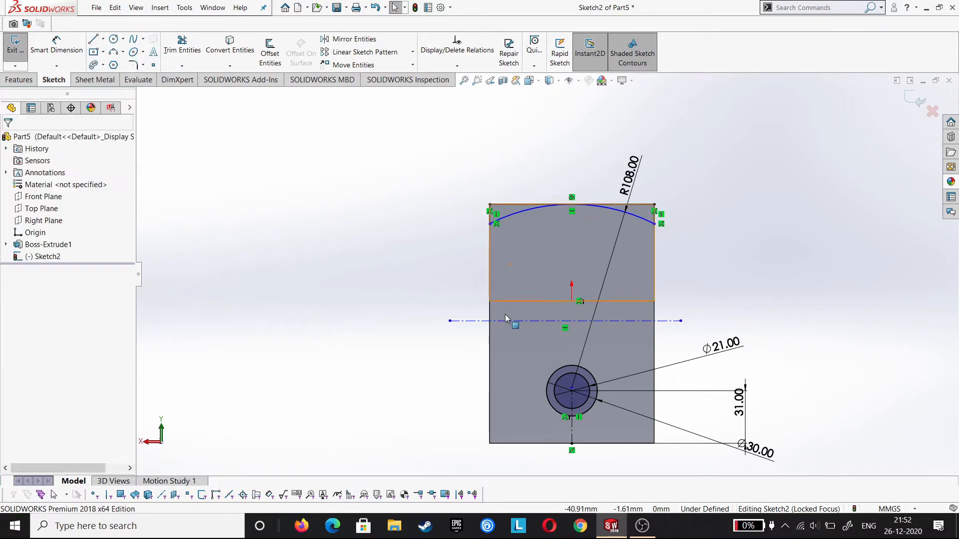
Dimension the distance between the plate's top edge line and the horizontal centerline to 141/2 mm.
left_click(510, 321)
left_click(71, 49)
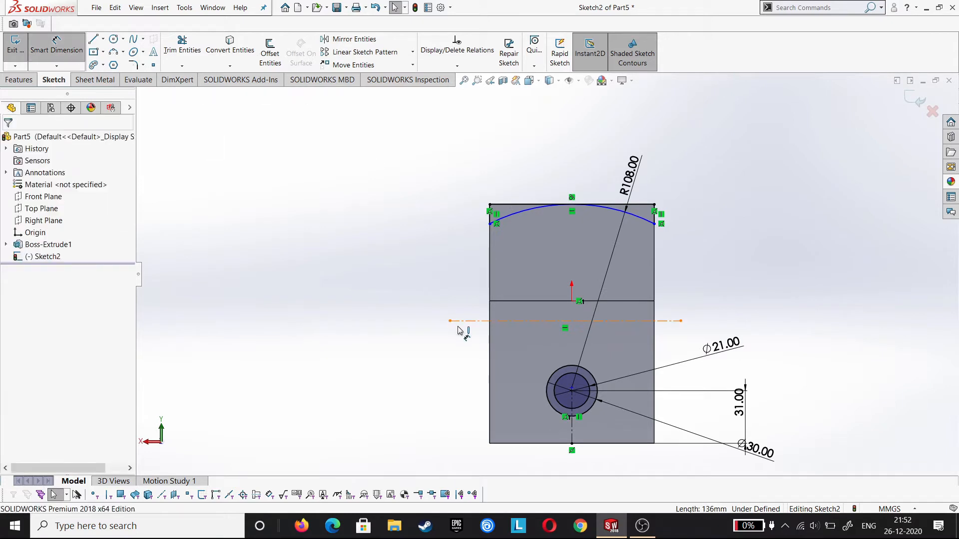
left_click(465, 322)
left_click(505, 204)
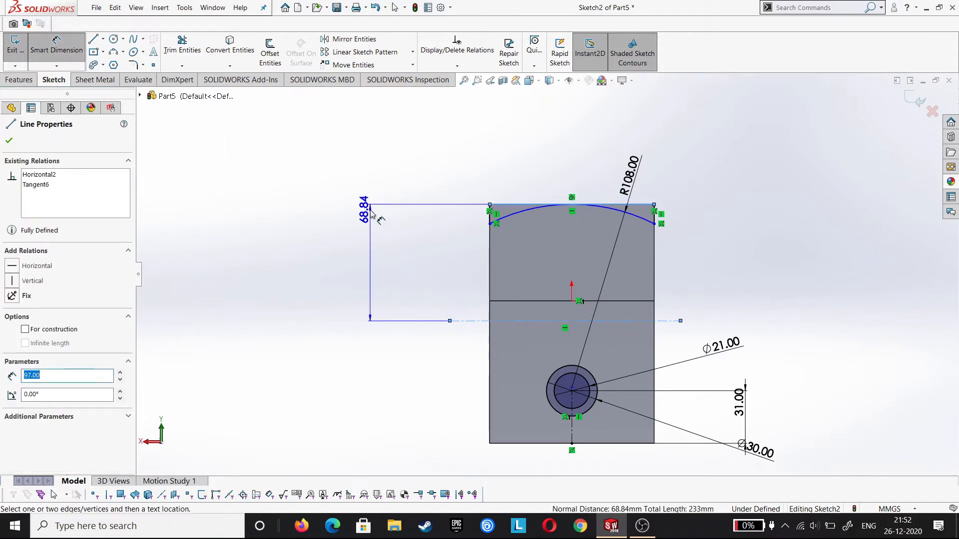
left_click(372, 214)
type("141/2")
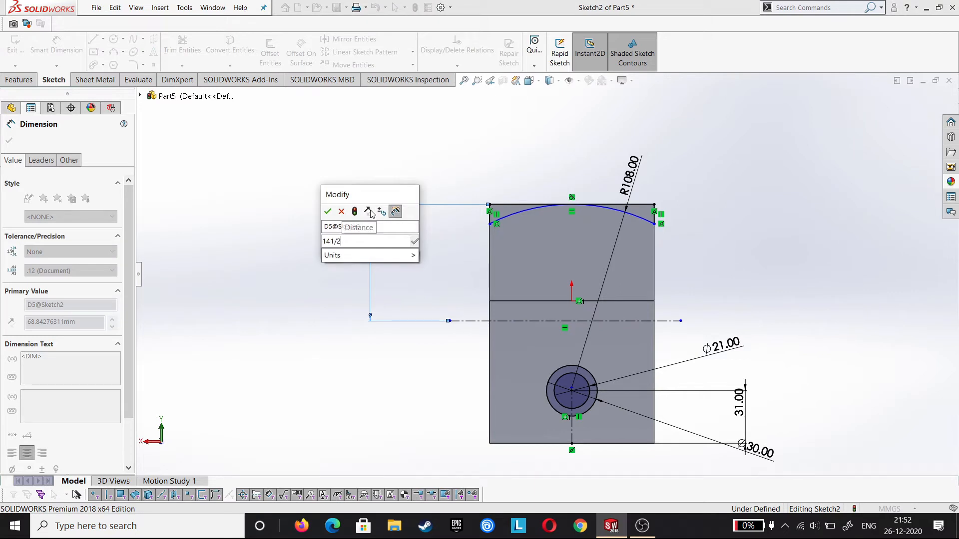
key("Return")
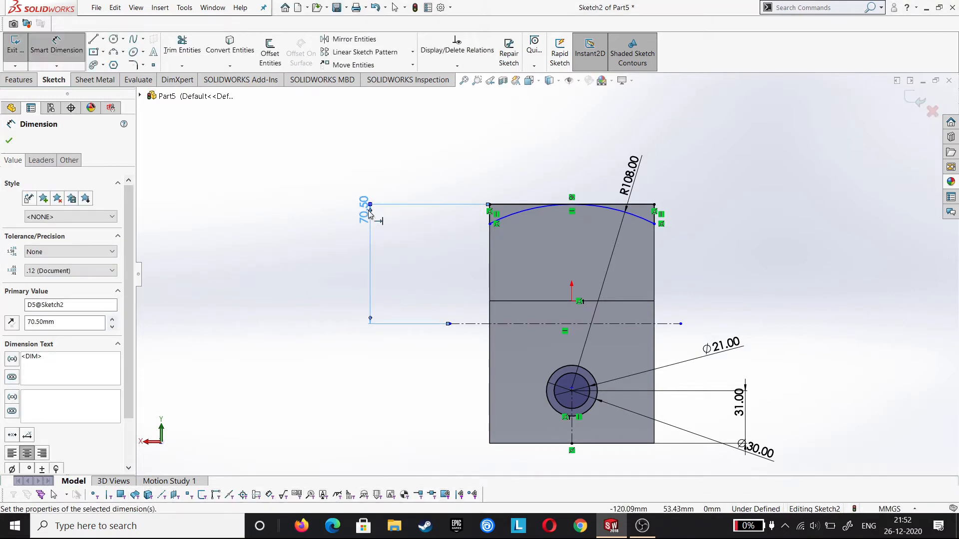
left_click(9, 143)
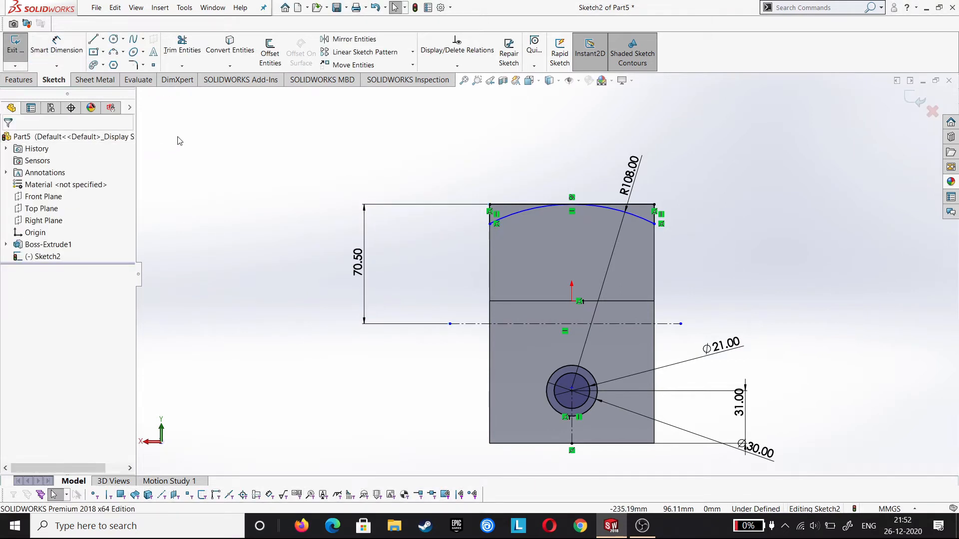
Mirror the upper arc and its three connected lines about the horizontal centerline, keeping the originals.
mouse_move(712, 246)
left_mouse_down()
mouse_move(424, 198)
mouse_move(426, 172)
left_mouse_up()
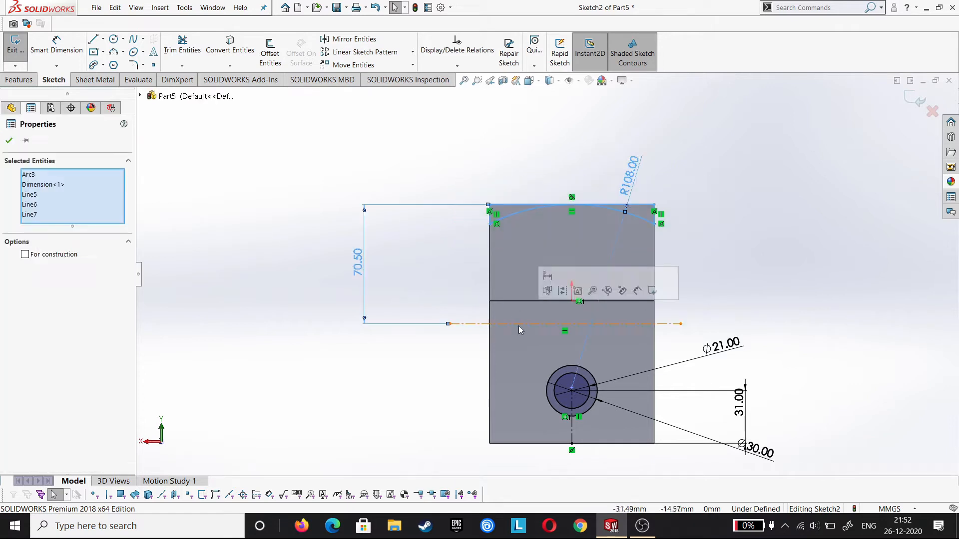
left_click(354, 42)
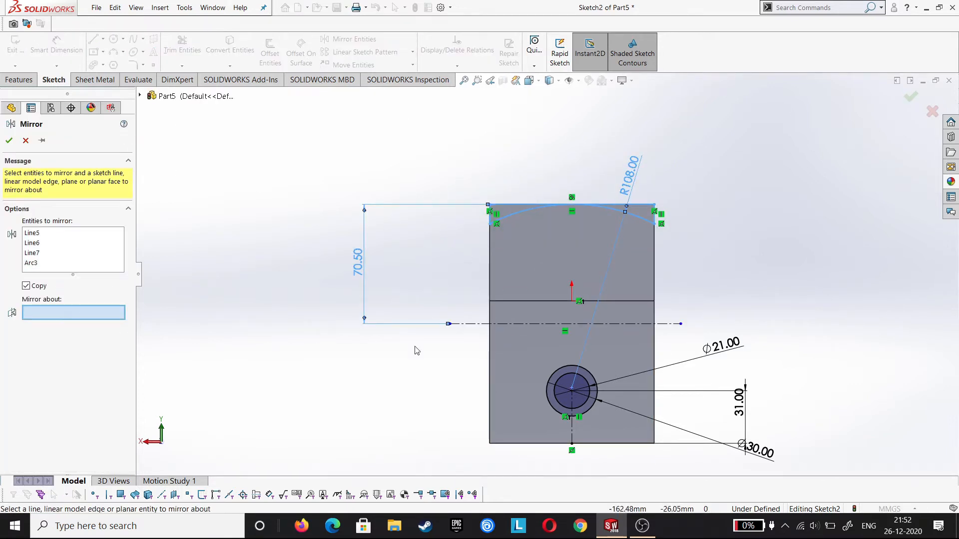
left_click(507, 324)
left_click(9, 140)
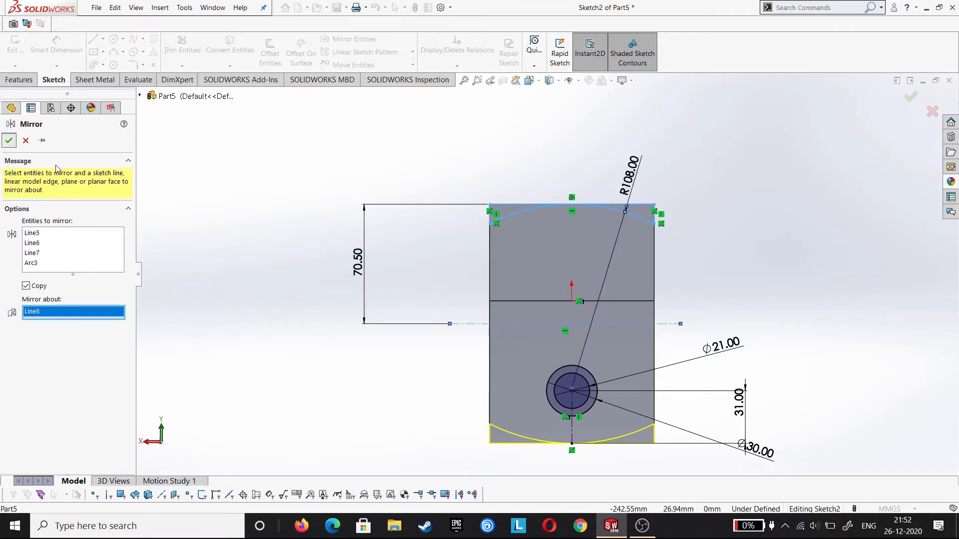
Cut-extrude the four corner regions outside the arcs and the inner circle region with a blind depth of 97 mm.
left_click(18, 80)
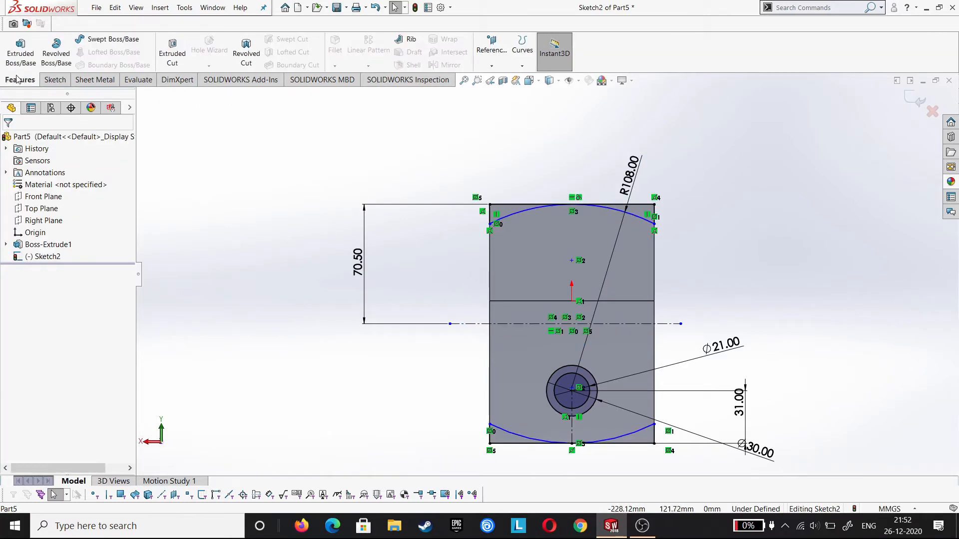
left_click(166, 59)
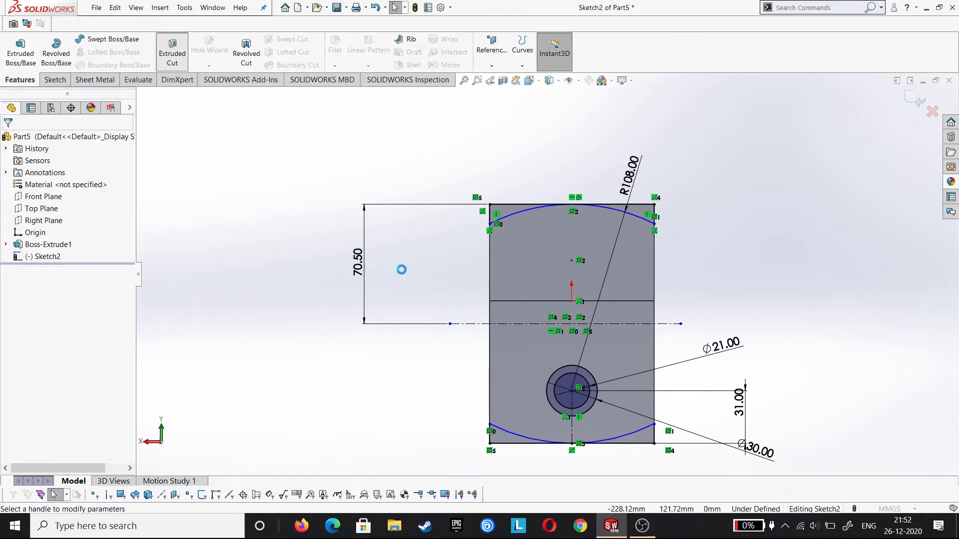
left_click(505, 211)
left_click(643, 217)
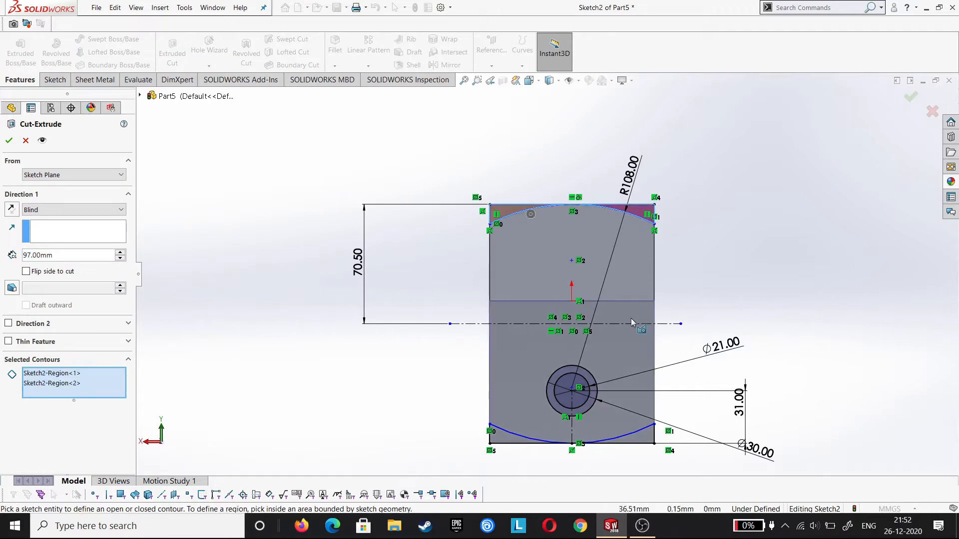
left_click(582, 402)
left_click(646, 436)
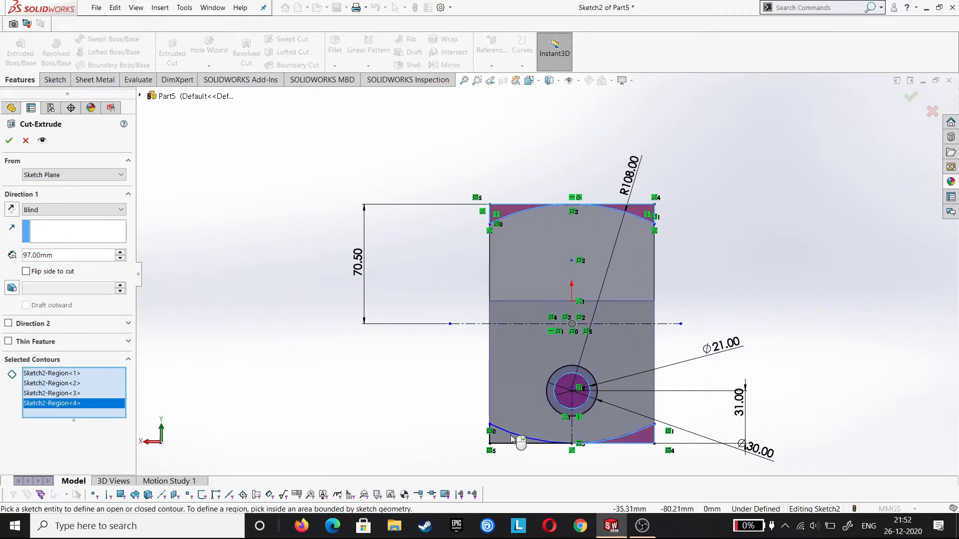
left_click(504, 442)
left_click(502, 441)
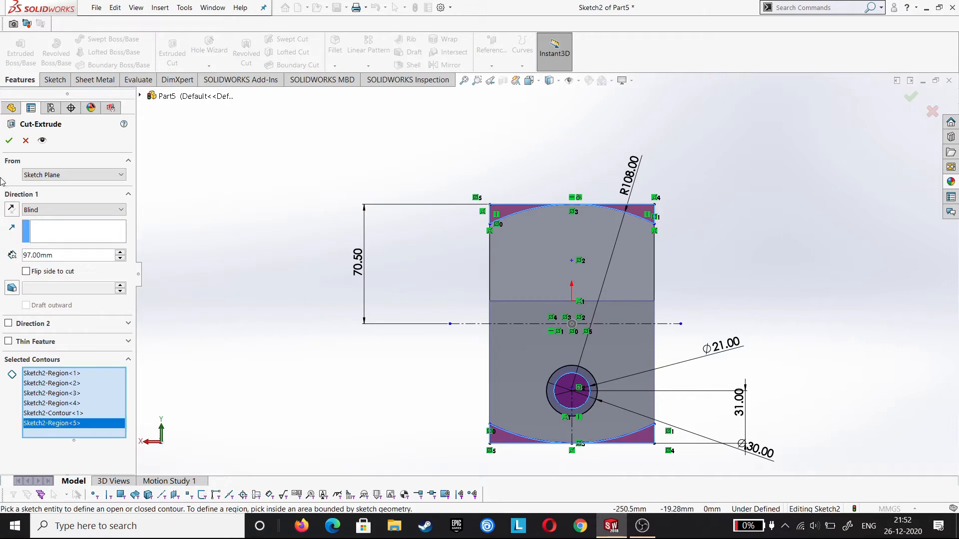
left_click(8, 139)
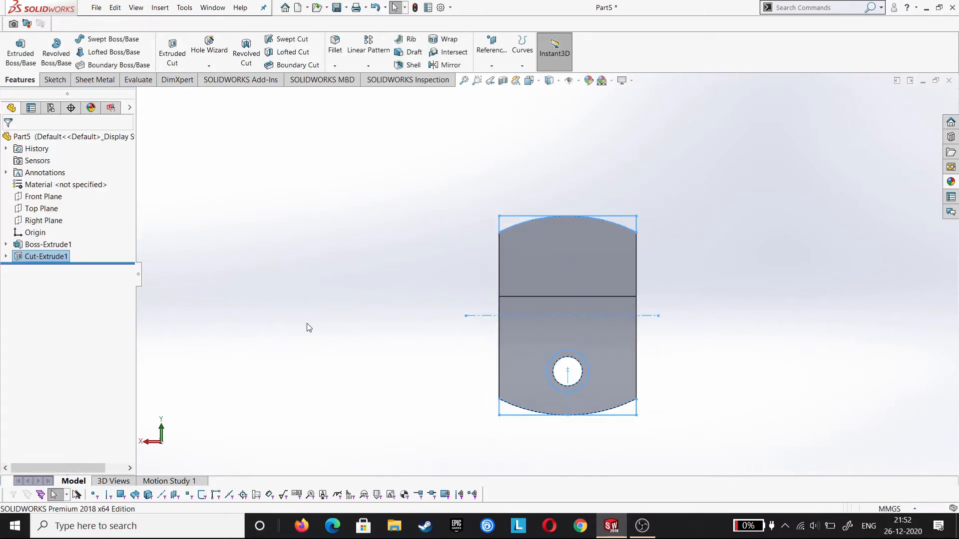
Cut-extrude the ring region between the two circles of the existing cut sketch with a blind depth of 6 mm.
middle_click_drag(307, 326, 368, 324)
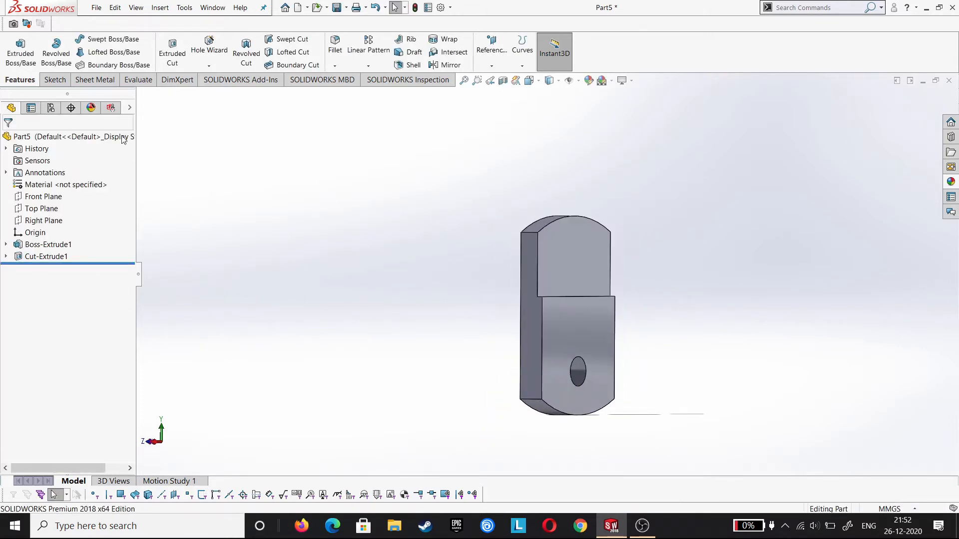
left_click(172, 49)
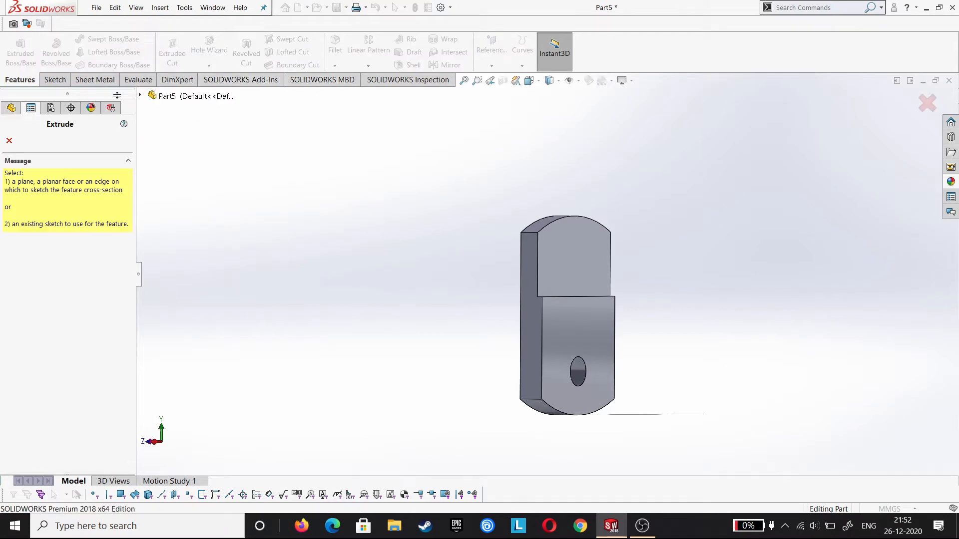
left_click(140, 95)
left_click(151, 215)
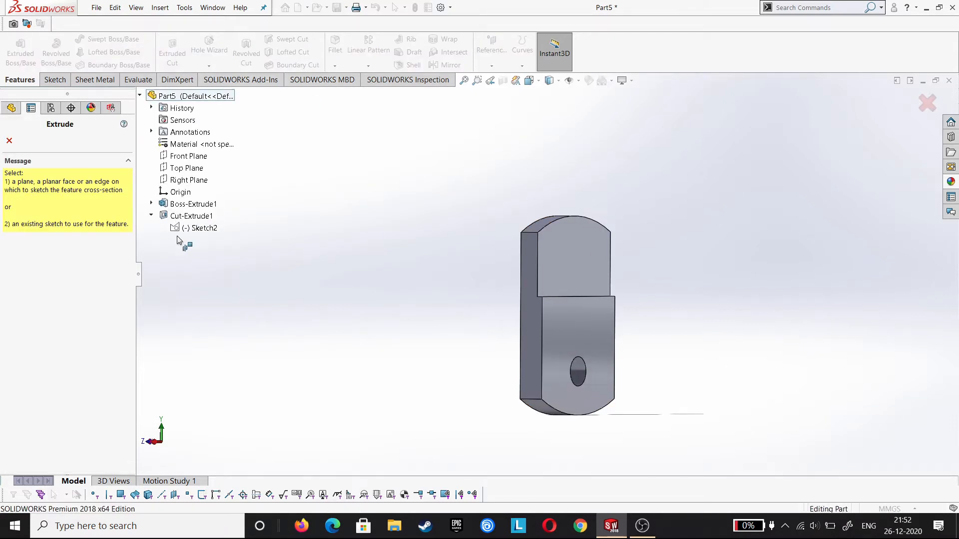
left_click(200, 227)
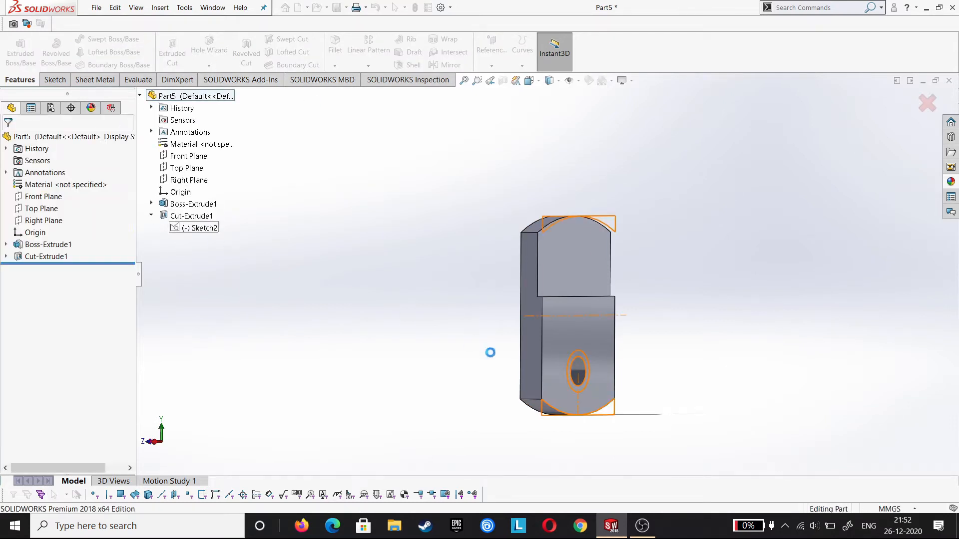
left_click(576, 357)
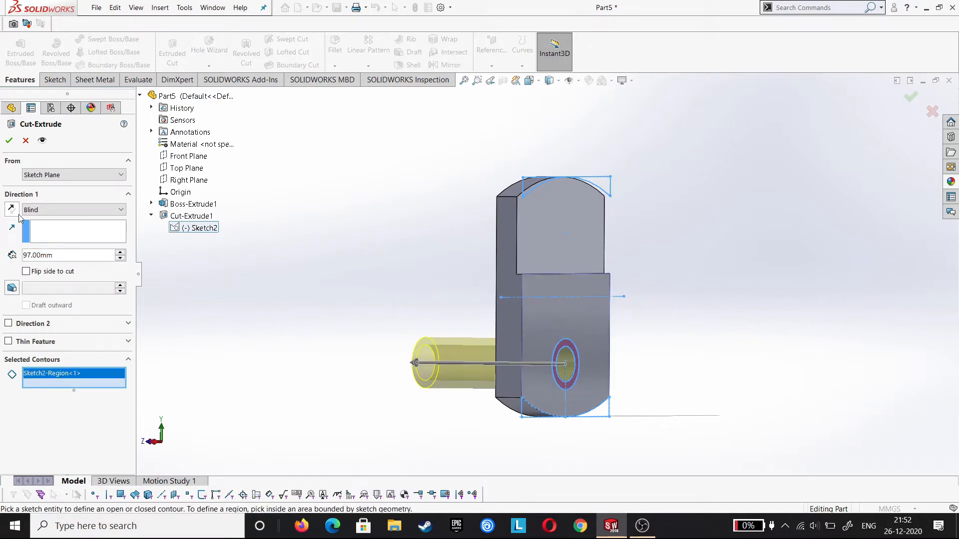
type("6")
key("Return")
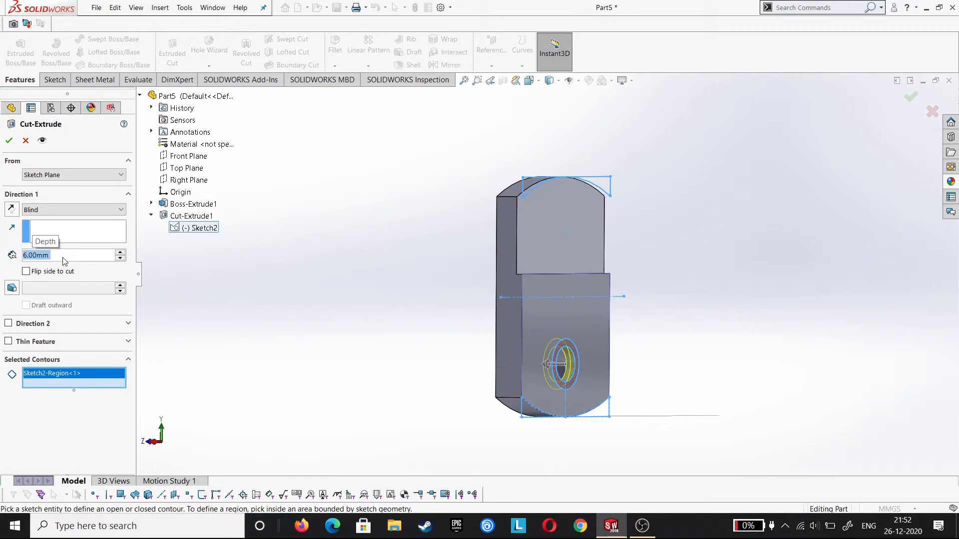
left_click(9, 142)
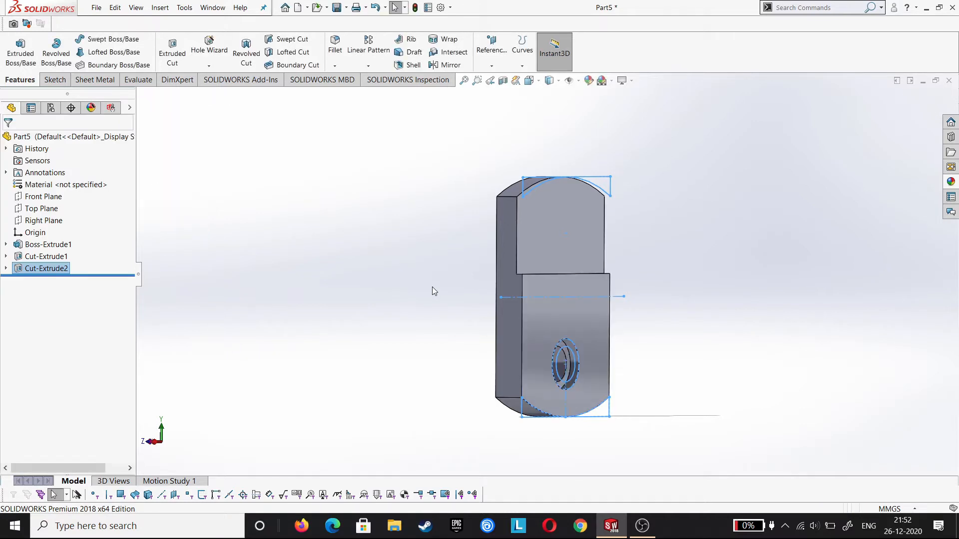
On the upper step face, sketch a three-point arc slot about 61 mm long and 17 mm wide, with a radius of about 51 mm.
middle_click_drag(433, 291, 409, 287)
left_click(409, 288)
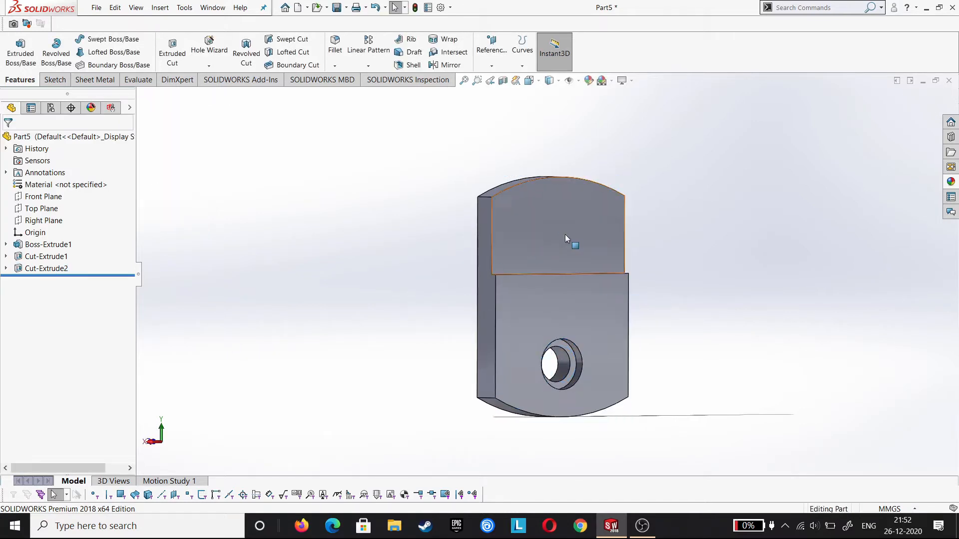
right_click(579, 244)
left_click(589, 220)
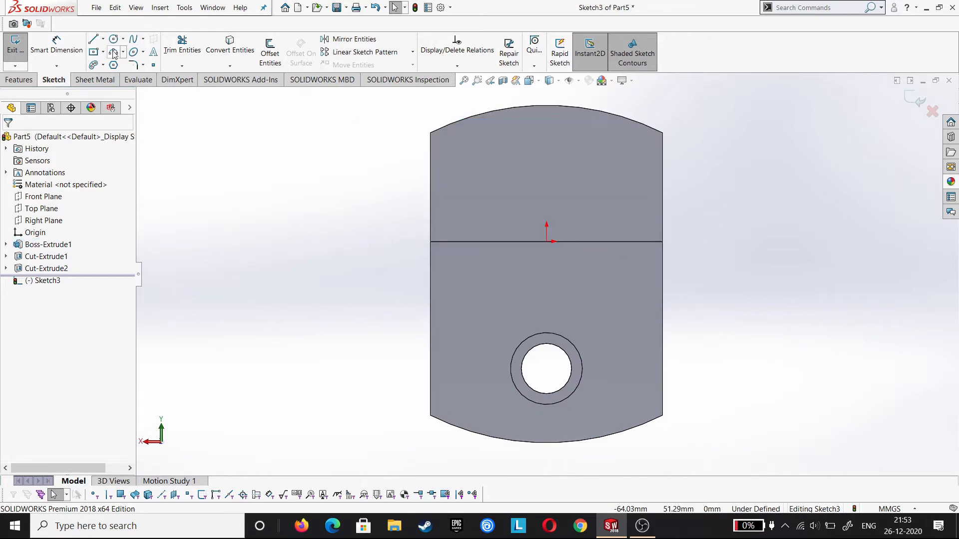
left_click(93, 65)
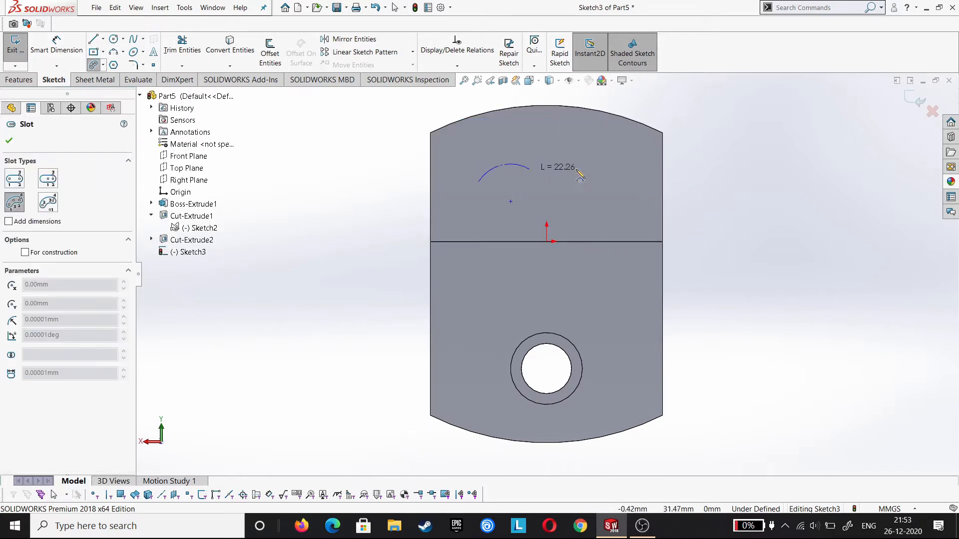
left_click(545, 163)
left_click(548, 137)
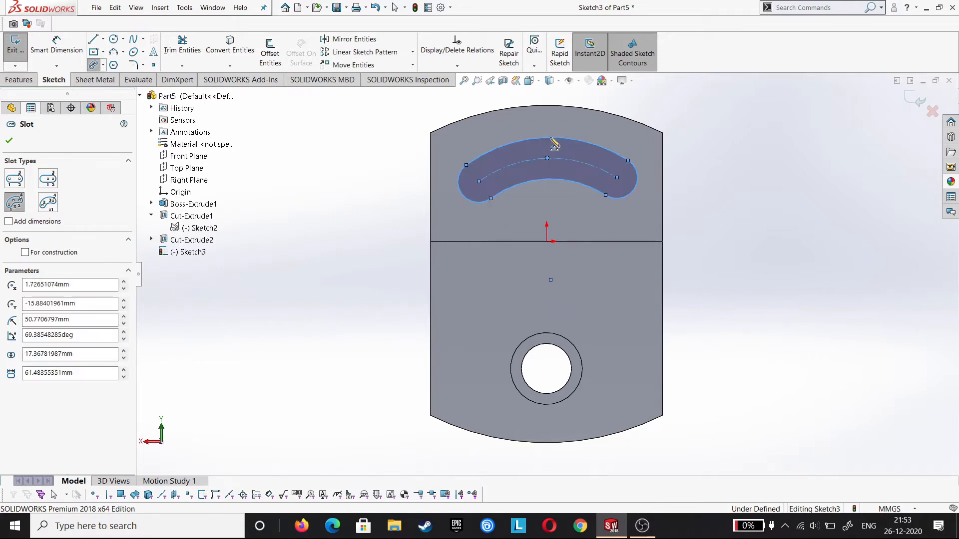
right_click(548, 138)
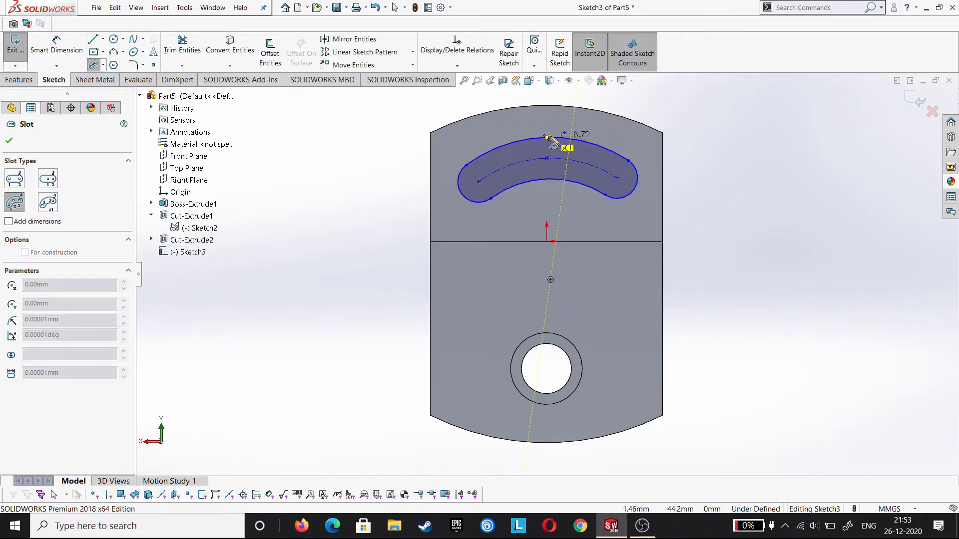
key("Escape")
left_click(57, 45)
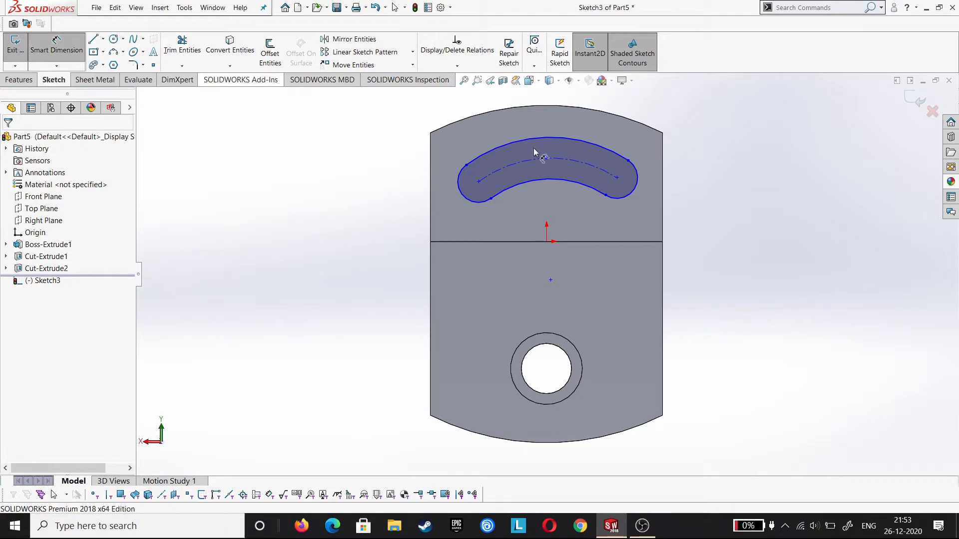
left_click(547, 159)
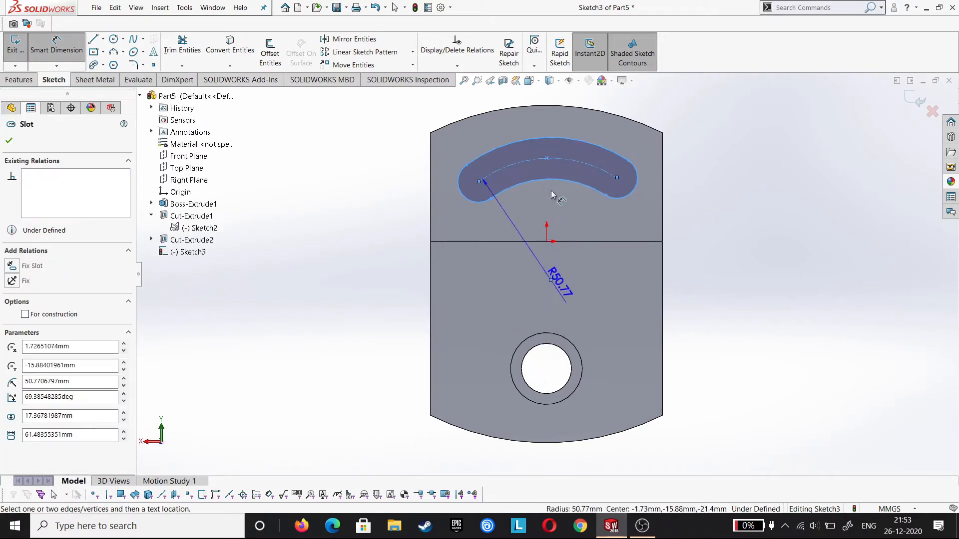
key("Escape")
key("Escape")
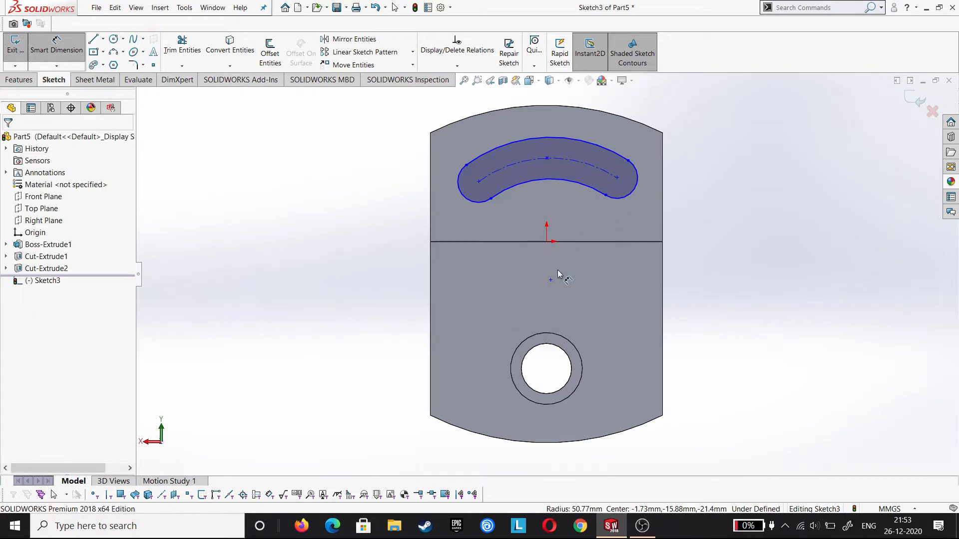
Place the slot's arc centre on the hole's centre and dimension the slot's centerline radius to 76 mm.
left_click_drag(550, 278, 546, 369)
key("Escape")
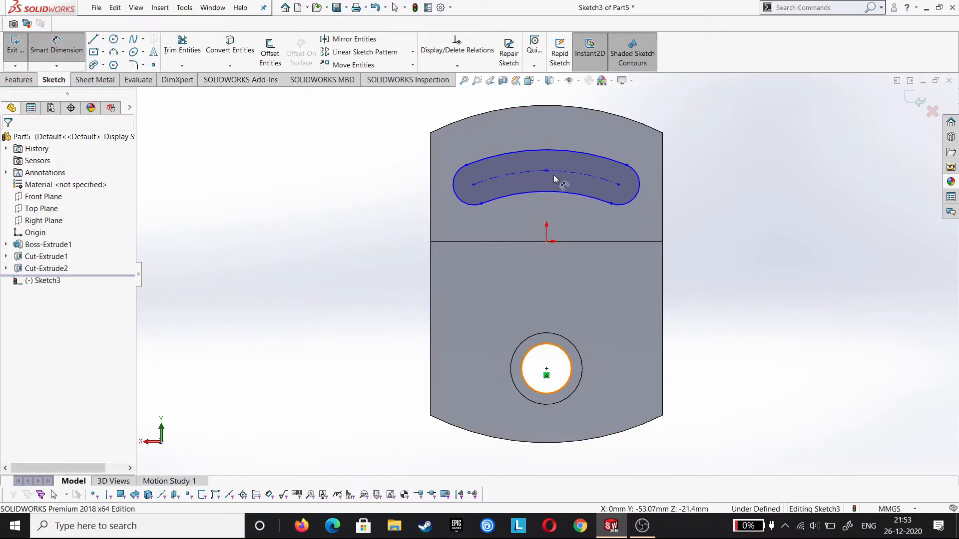
left_click(640, 181)
left_click(813, 181)
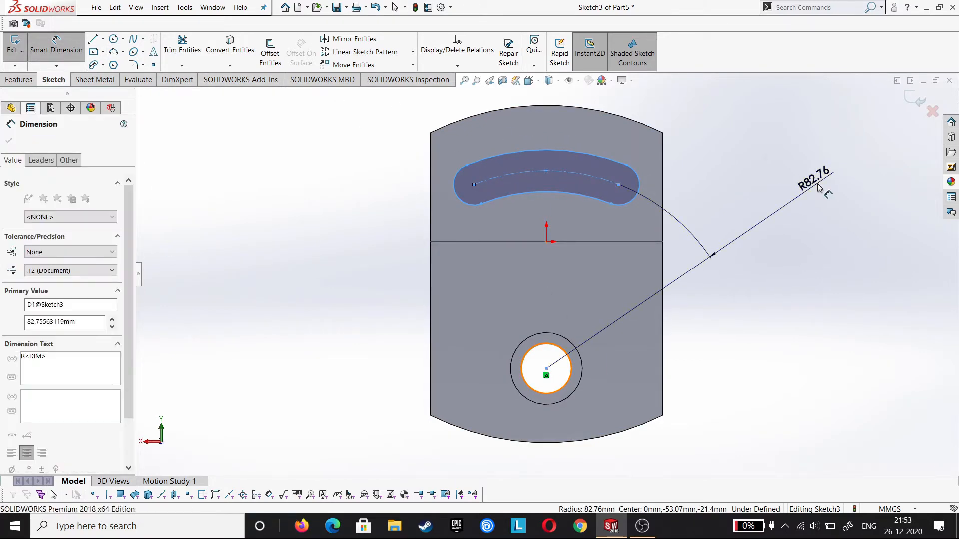
type("76")
key("Return")
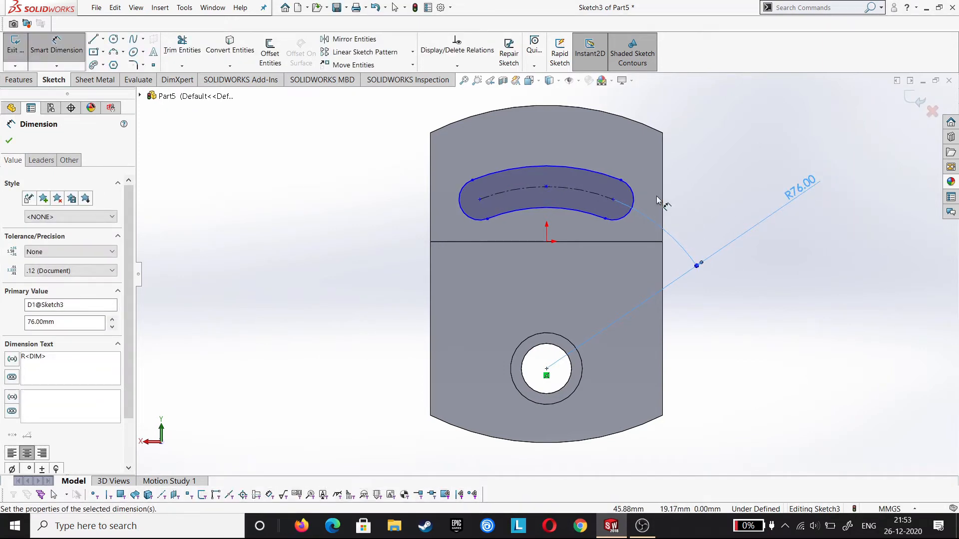
key("Escape")
Dimension the horizontal distance between the slot's two outer end points to 70 mm.
left_click(633, 208)
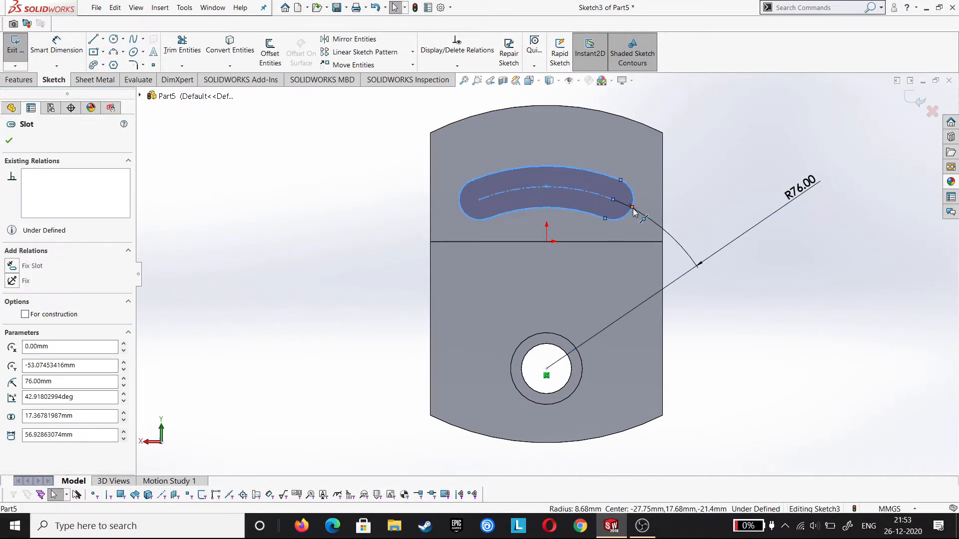
key("Escape")
left_click(56, 47)
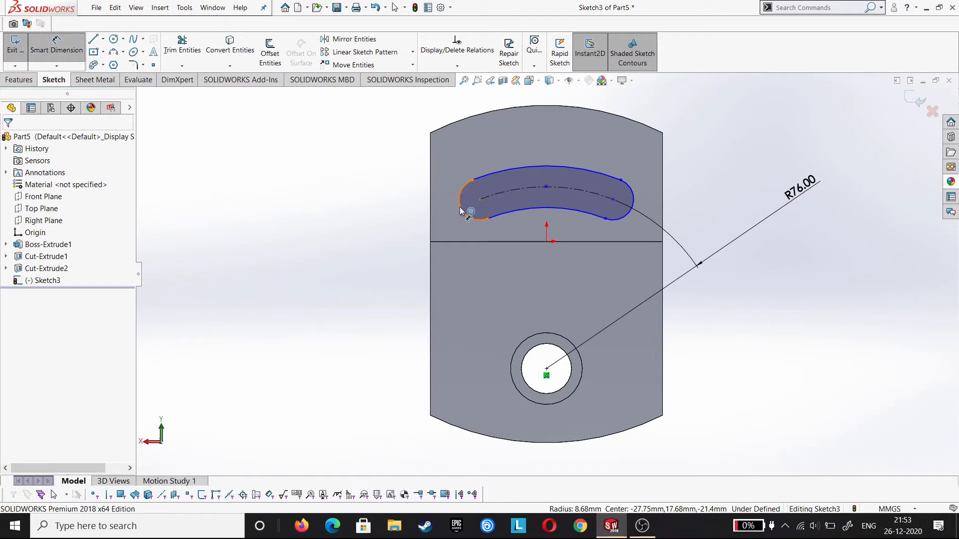
left_click(461, 209)
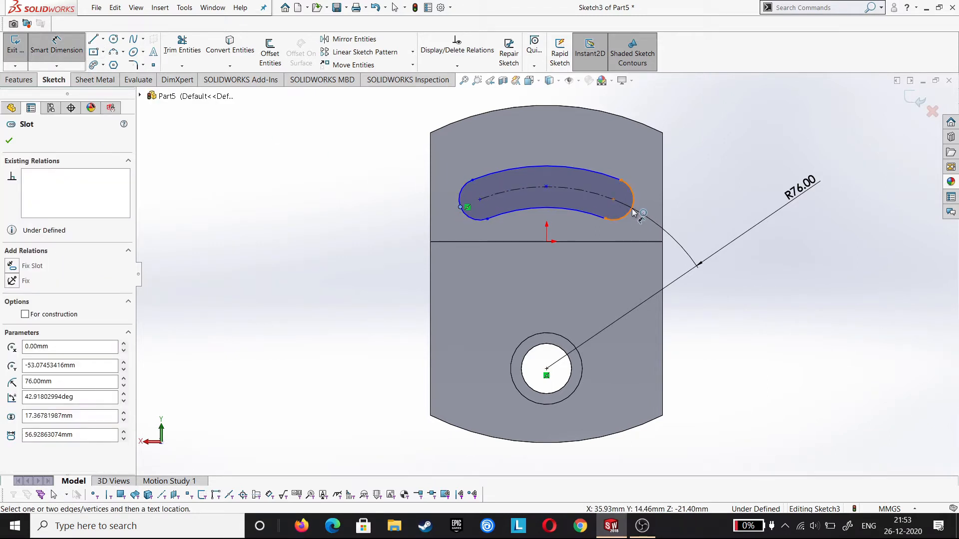
left_click(633, 209)
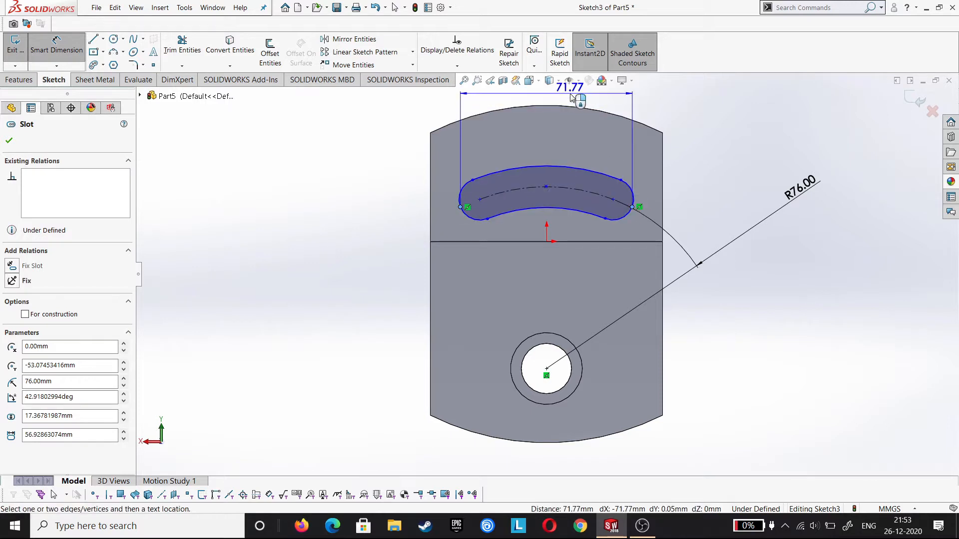
left_click(572, 98)
type("70")
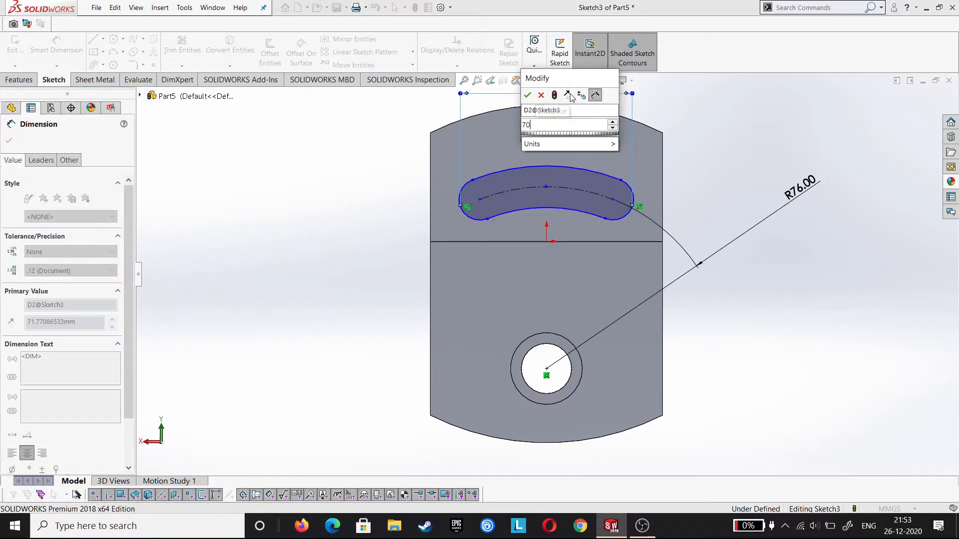
key("Return")
key("Escape")
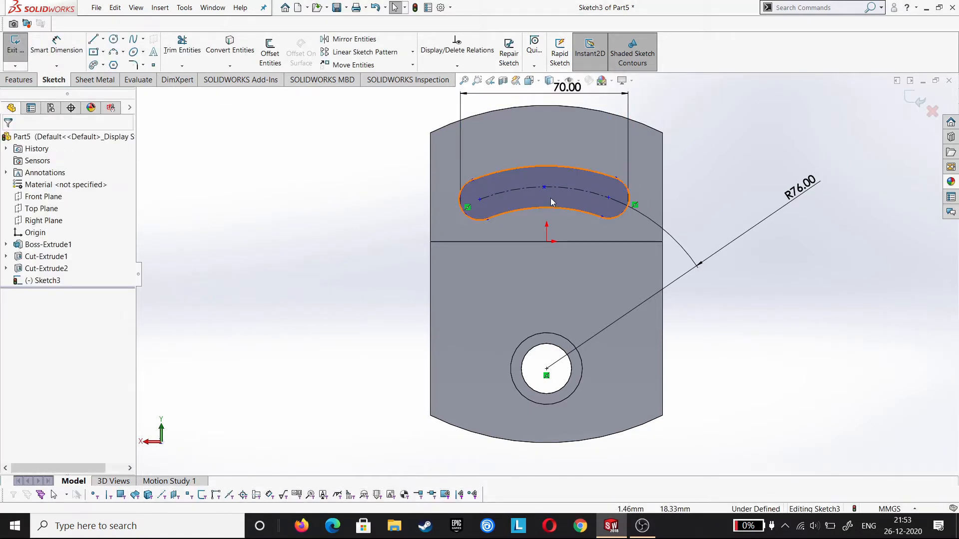
Add a vertical relation between the midpoint of the slot's centerline arc and the origin.
left_click(544, 187)
left_click(546, 242, "ctrl")
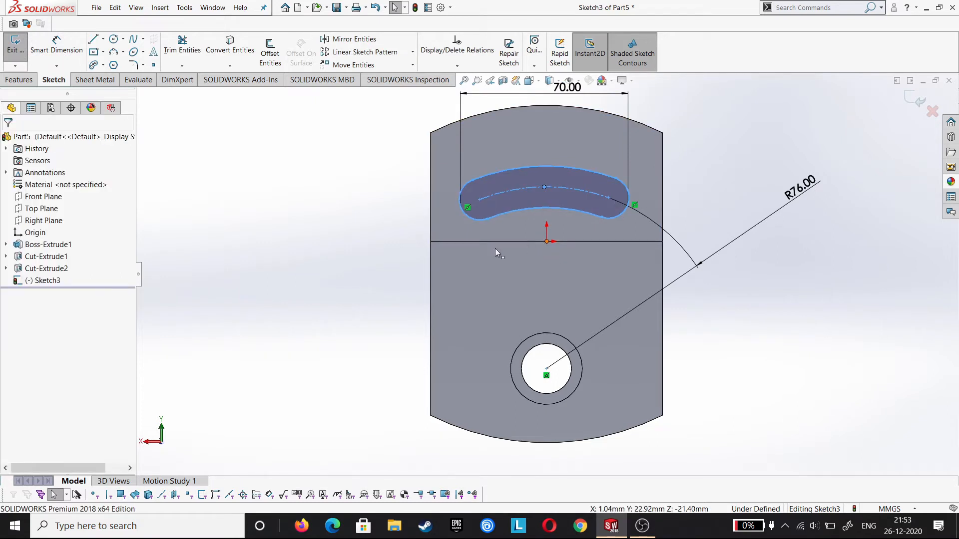
left_click(12, 332)
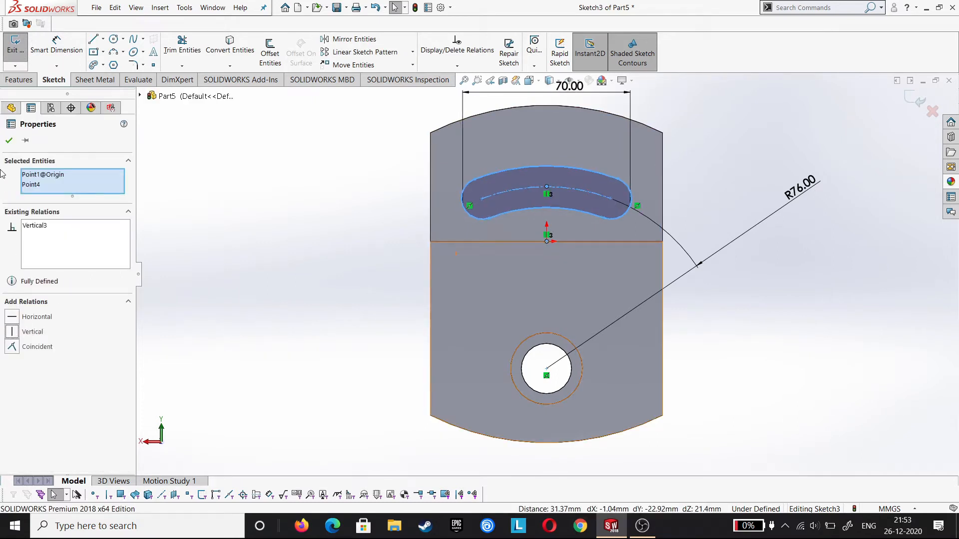
left_click(9, 141)
Set the arc slot's width parameter to 16 mm.
left_click(570, 168)
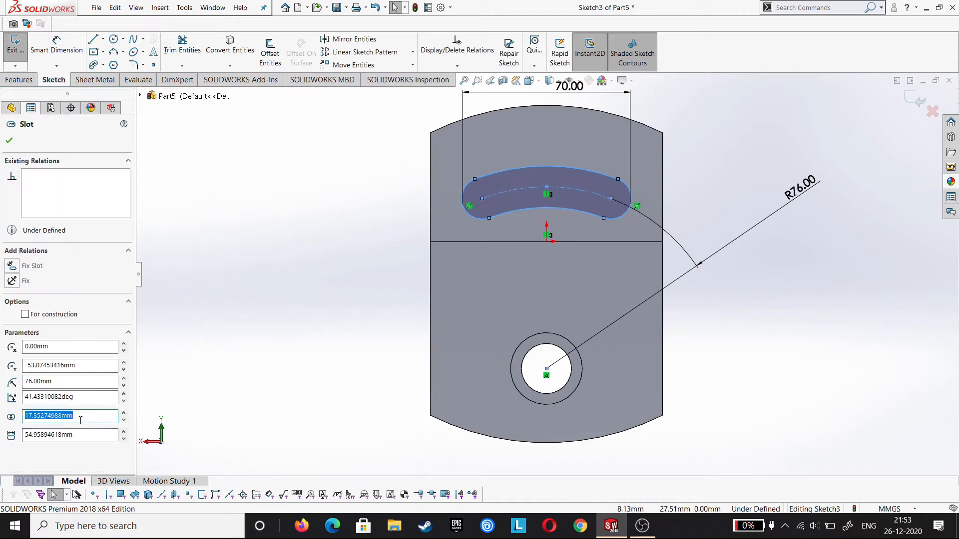
key("Return")
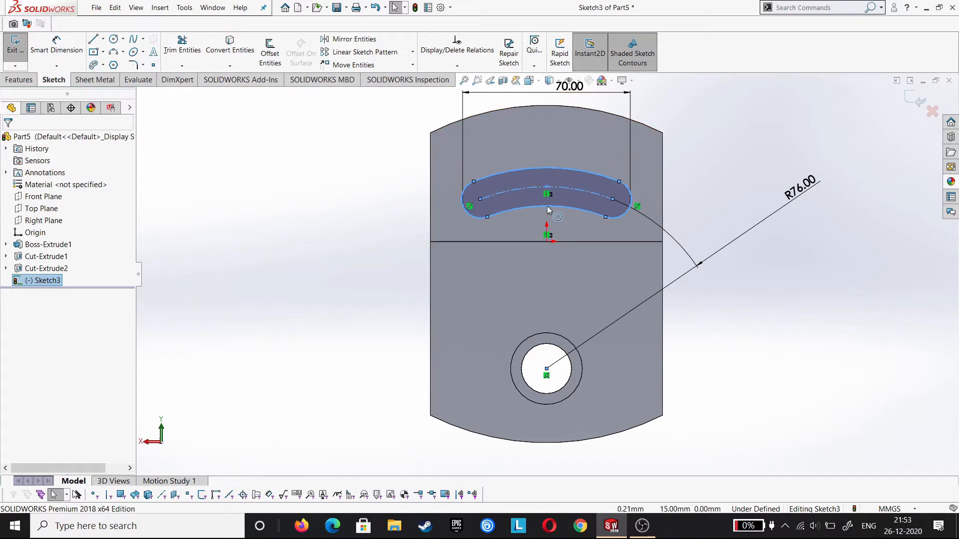
key("Escape")
Dimension the slot's width between its outer and inner arcs, placing the dimension above the plate.
left_click(54, 46)
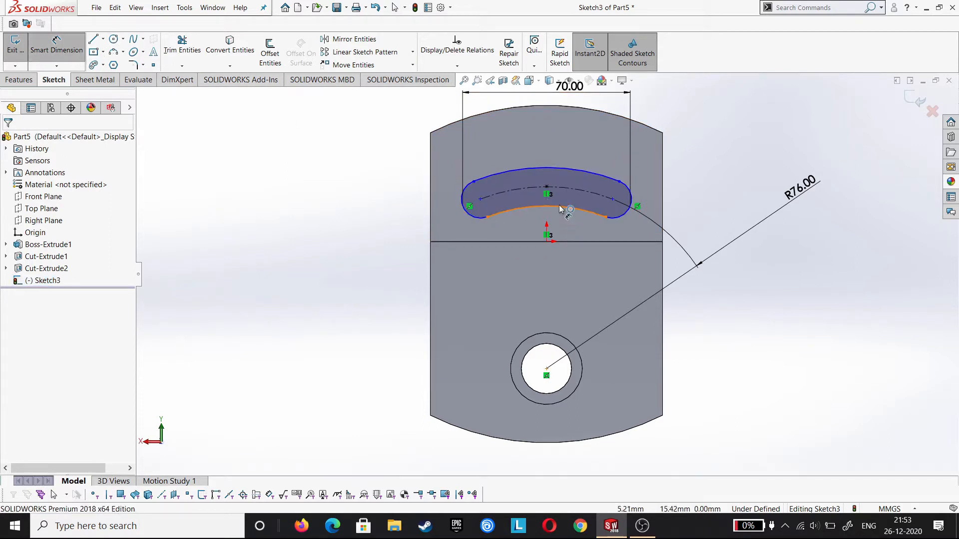
left_click(559, 212)
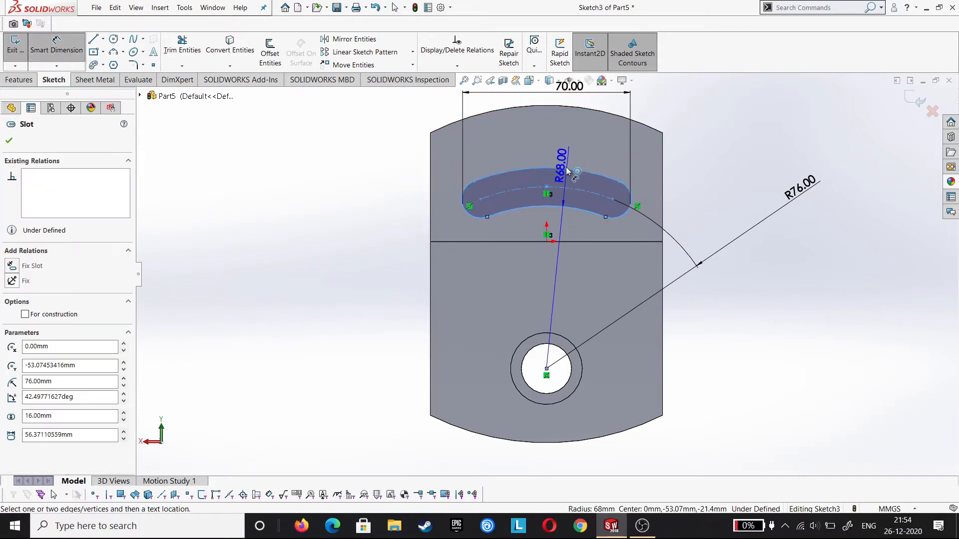
left_click(567, 170)
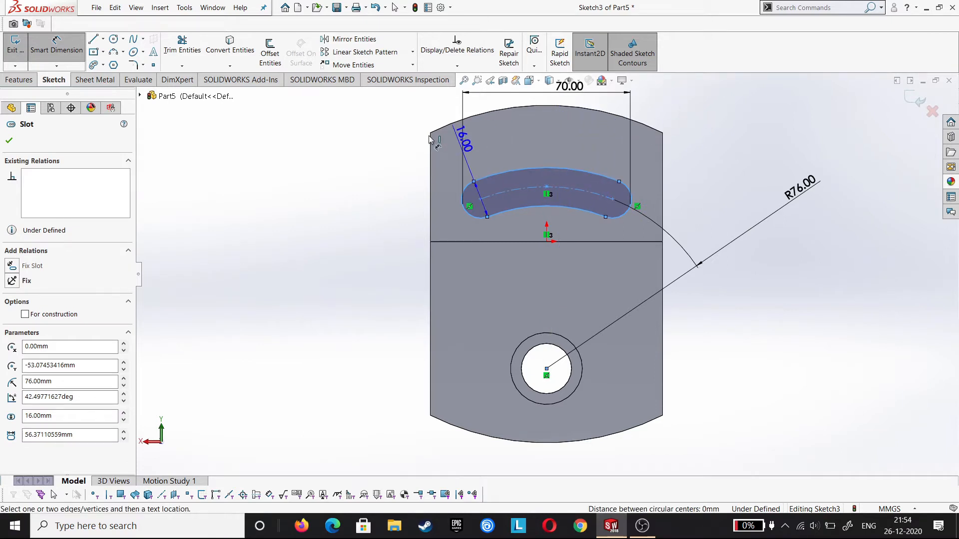
scroll(460, 160, "up", 2)
left_click(493, 124)
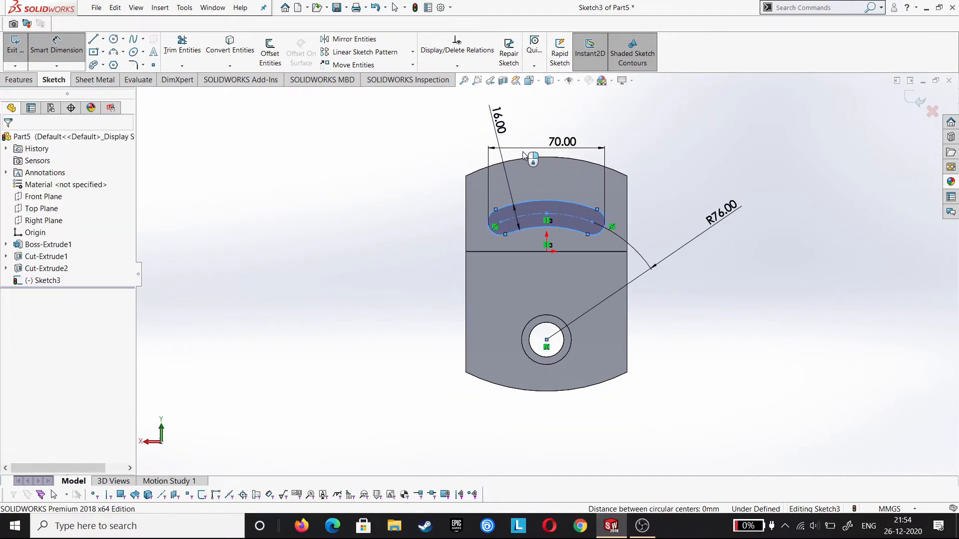
left_click(450, 123)
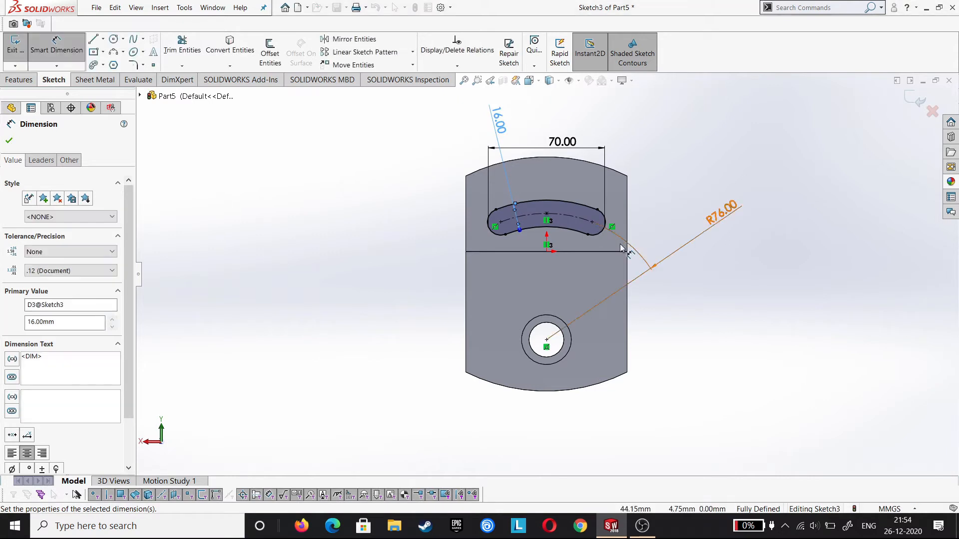
scroll(664, 259, "down", 1)
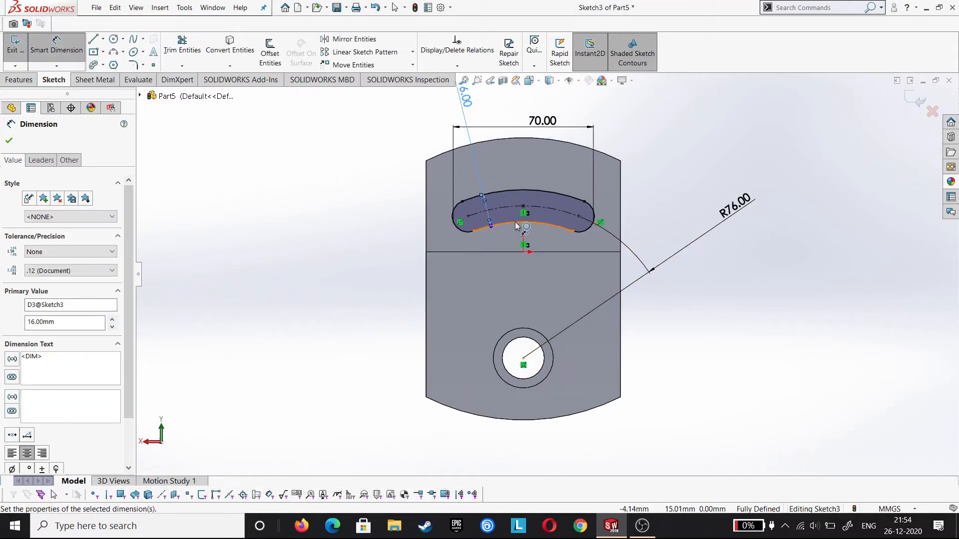
scroll(515, 222, "down", 1)
left_click(9, 141)
Cut the arc slot sketch through the whole plate with an Extruded Cut set to Through All.
left_click(19, 80)
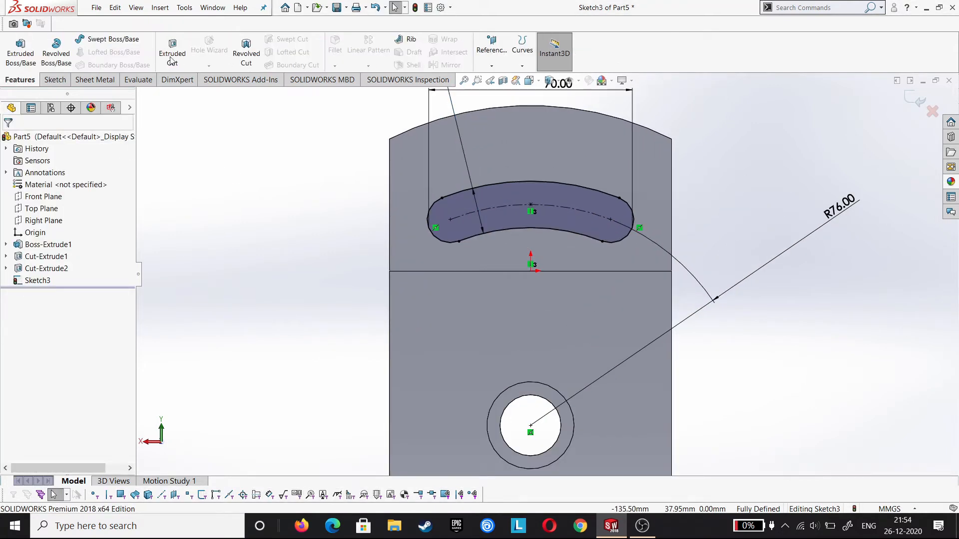
left_click(172, 50)
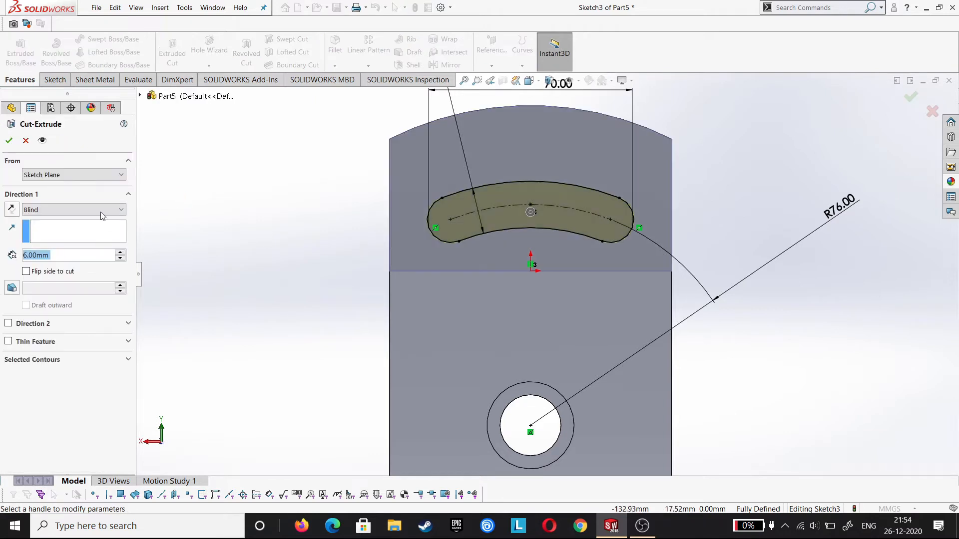
left_click(102, 212)
left_click(40, 229)
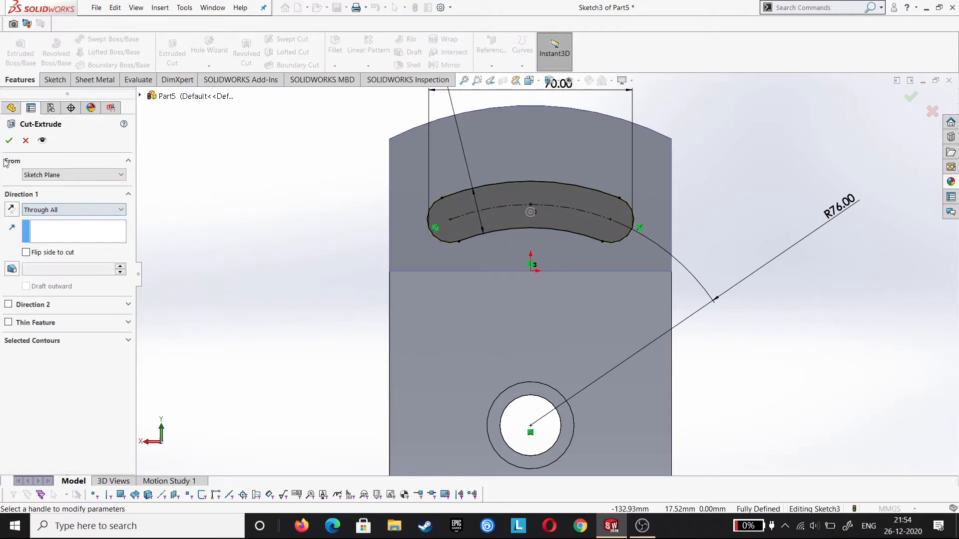
left_click(9, 141)
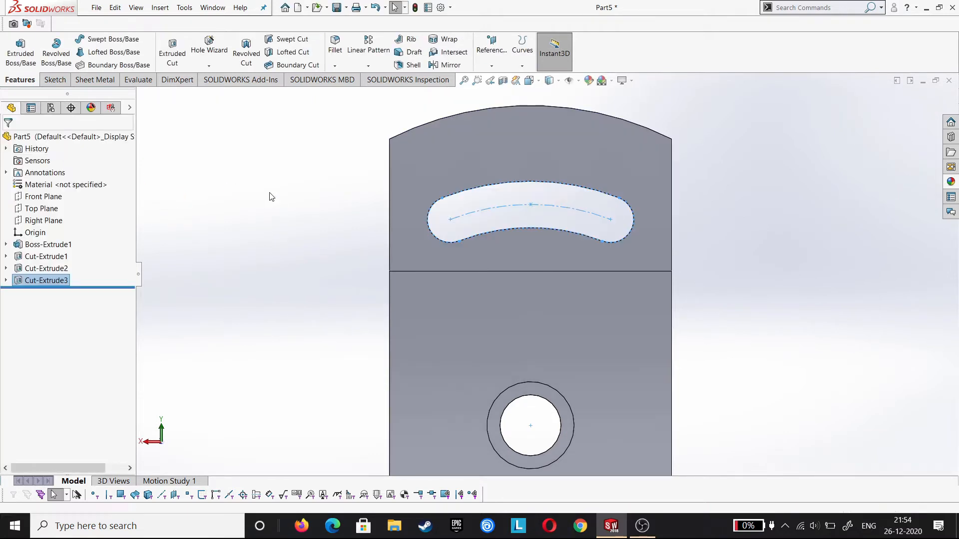
left_click(271, 197)
Start a sketch on the long flat side face of the stepped plate.
scroll(330, 277, "up", 4)
middle_click_drag(337, 288, 405, 286)
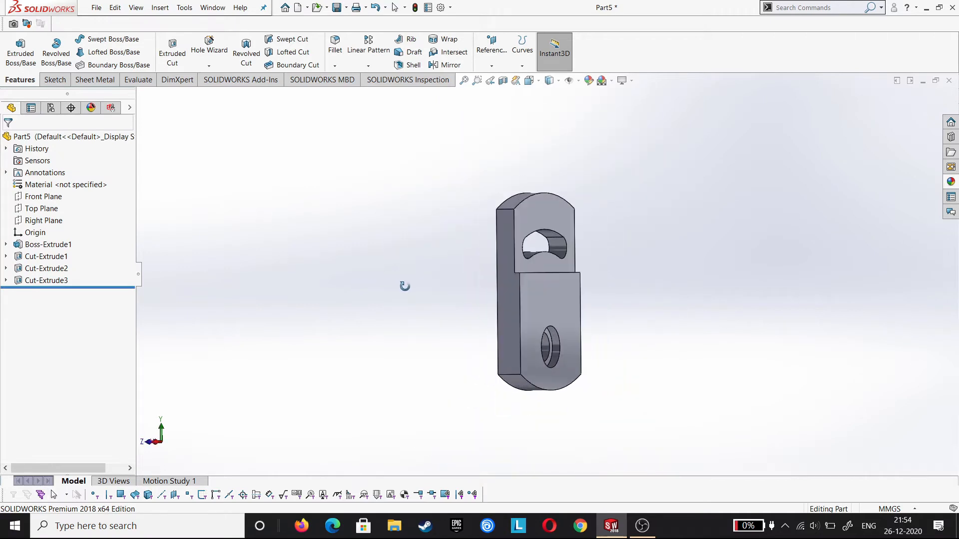
right_click(513, 305)
left_click(542, 288)
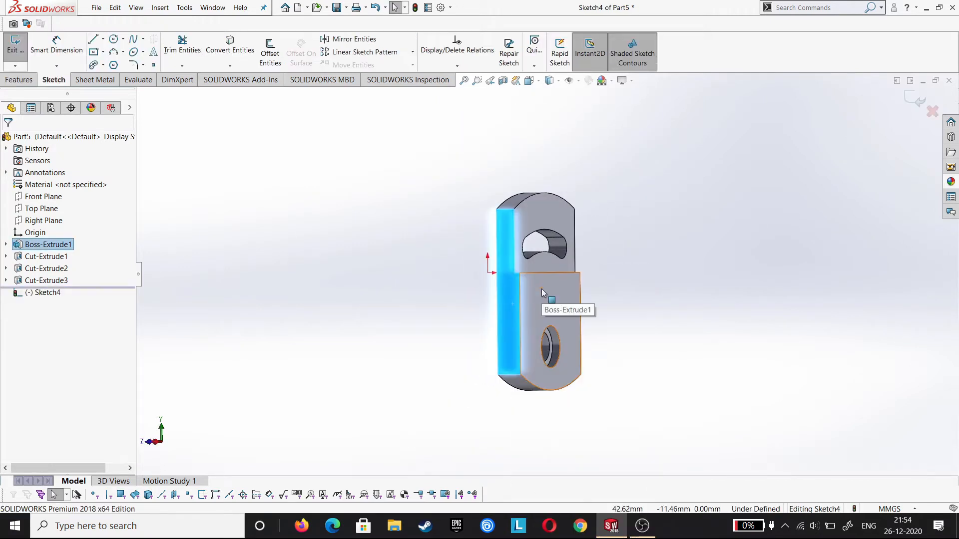
Draw three connected lines outlining a flange about 34 mm wide between the thick section's two outer corners, and make the lower line horizontal.
left_click(94, 40)
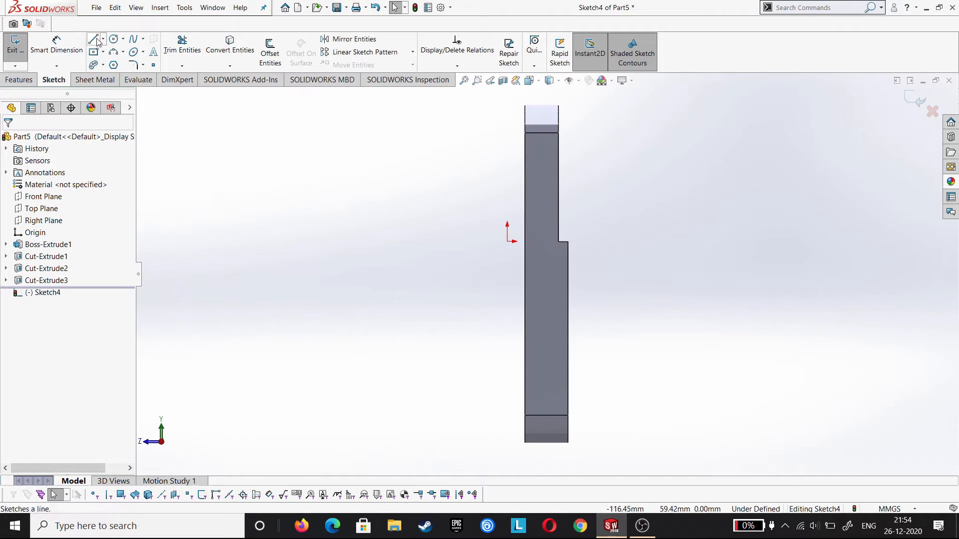
left_click(568, 241)
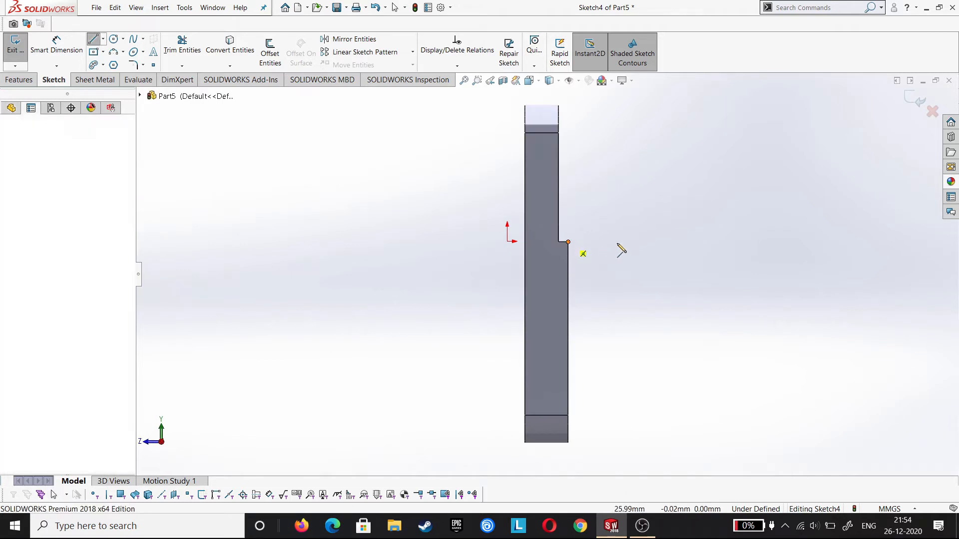
left_click(649, 241)
left_click(653, 413)
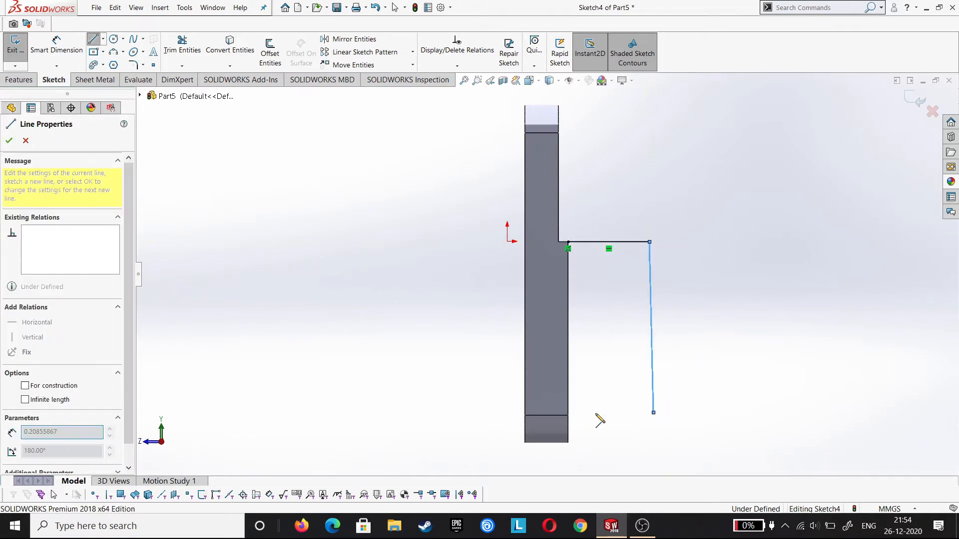
left_click(568, 415)
right_click(595, 417)
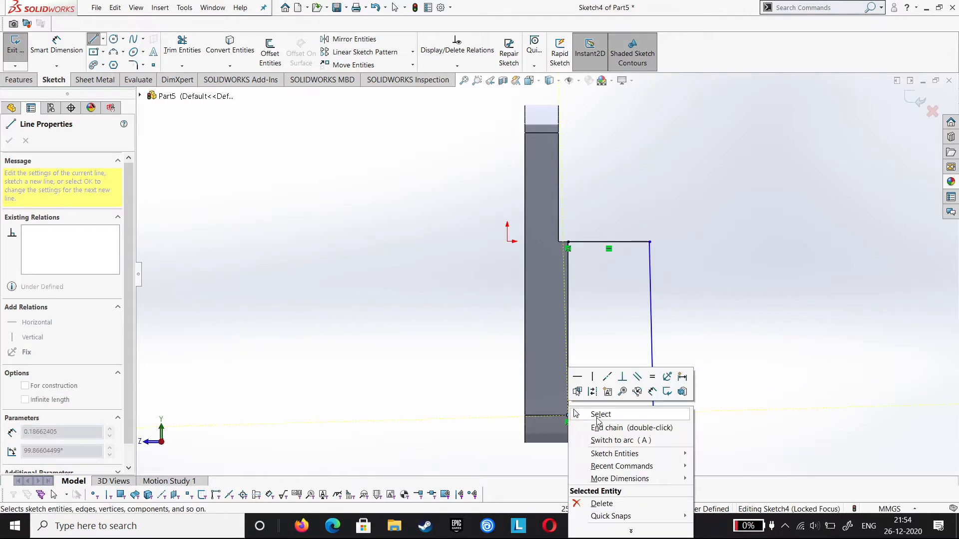
left_click(598, 417)
left_click(607, 414)
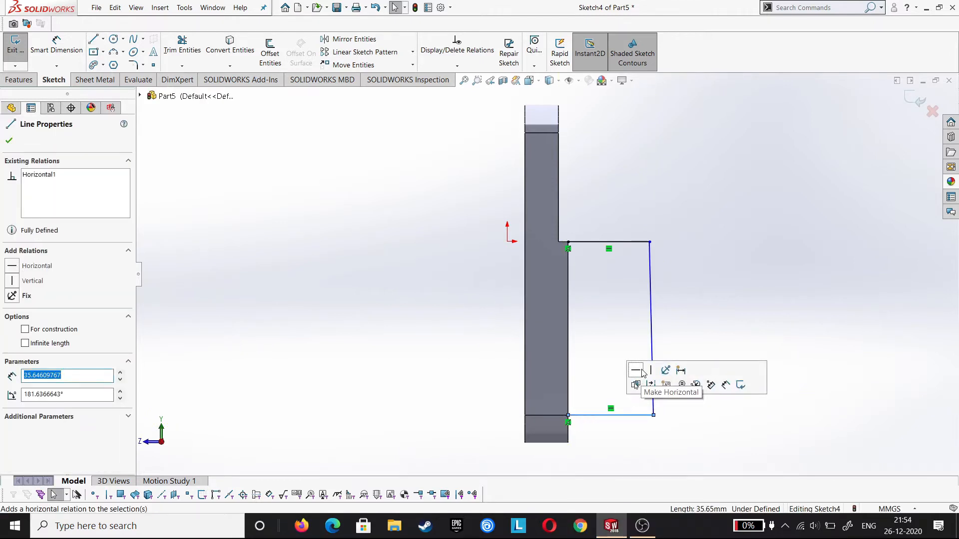
left_click(451, 311)
Dimension the flange outline's upper horizontal line to 30 mm.
left_click(56, 65)
left_click(64, 77)
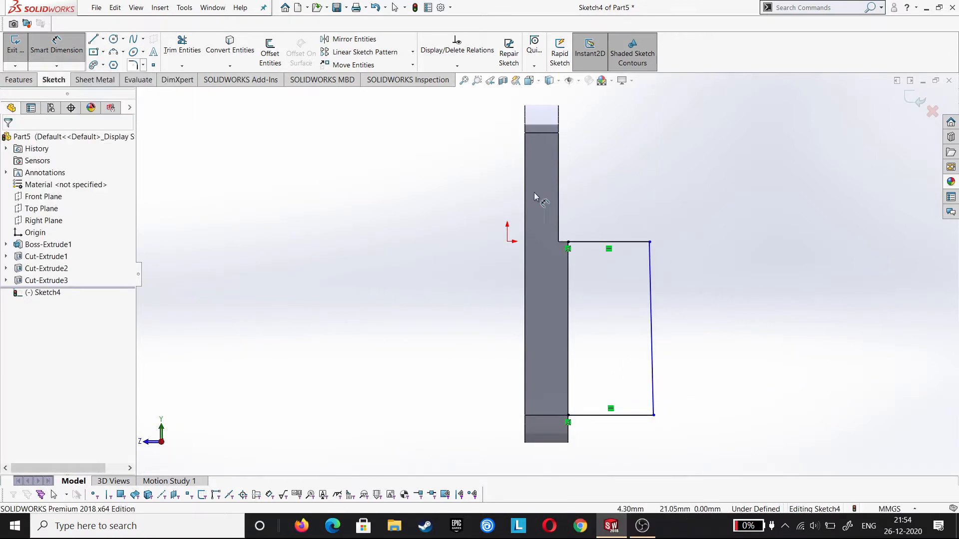
left_click(608, 244)
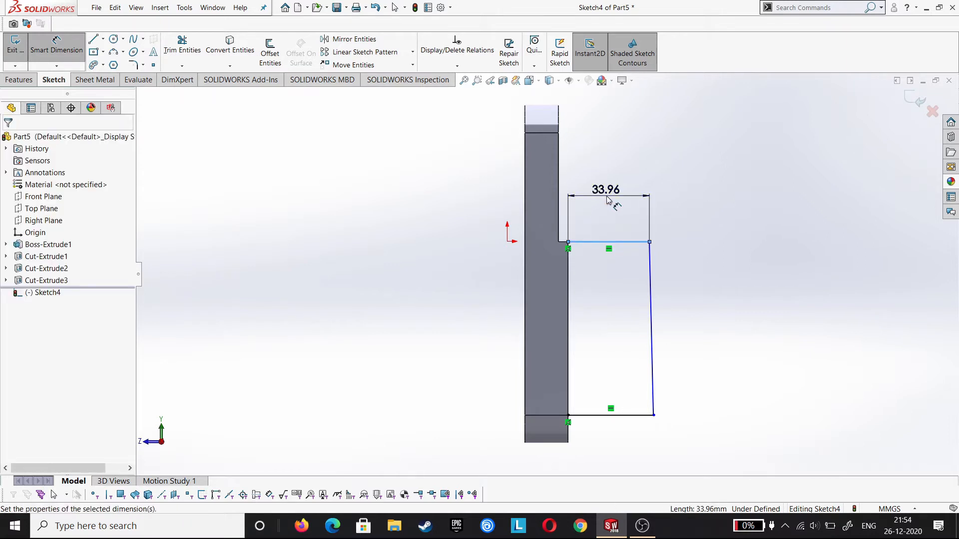
left_click(608, 199)
type("30")
key("Return")
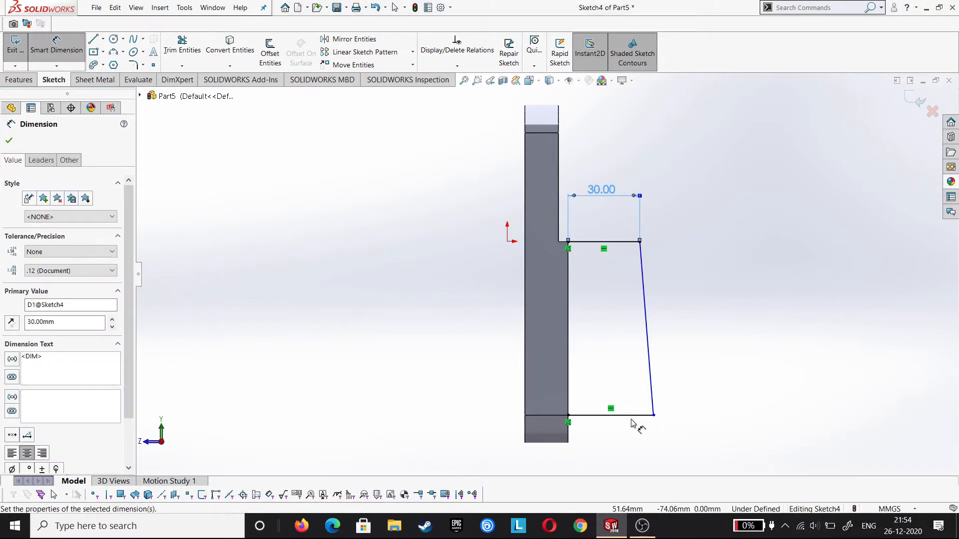
key("Escape")
Add an equal relation between the flange outline's lower and upper horizontal lines.
left_click(637, 418)
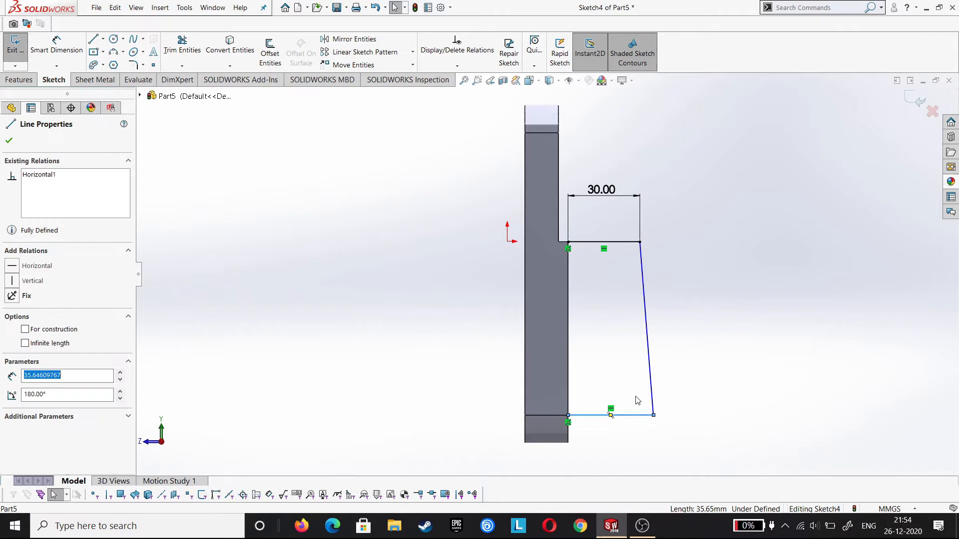
left_click(620, 244, "ctrl")
left_click(13, 393)
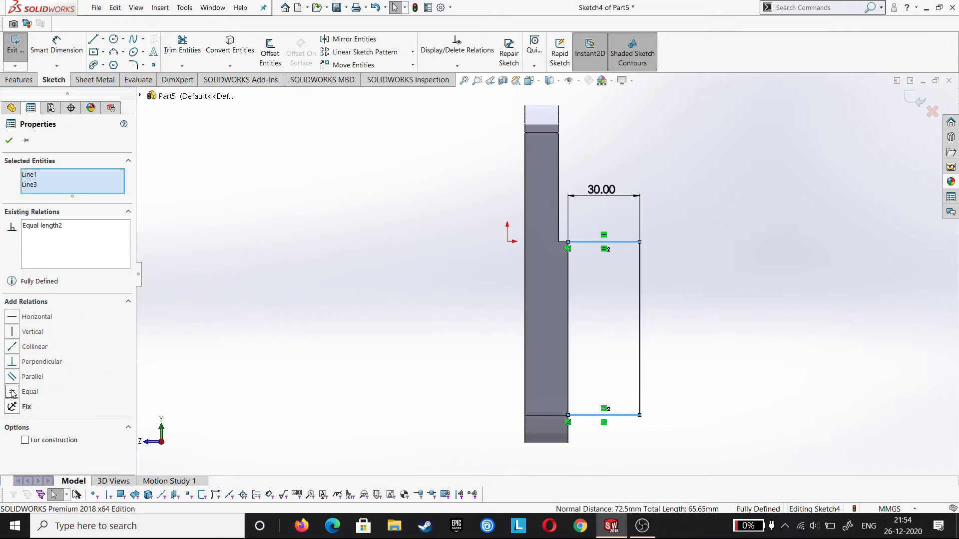
left_click(9, 140)
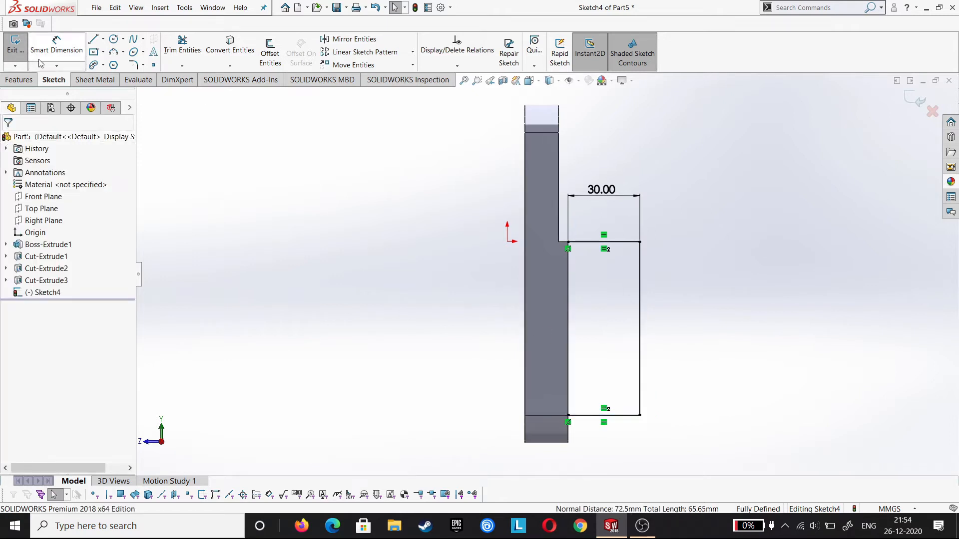
Sketch a circle inside the flange outline near its upper line and dimension its diameter to 13 mm.
left_click(114, 39)
left_click(599, 271)
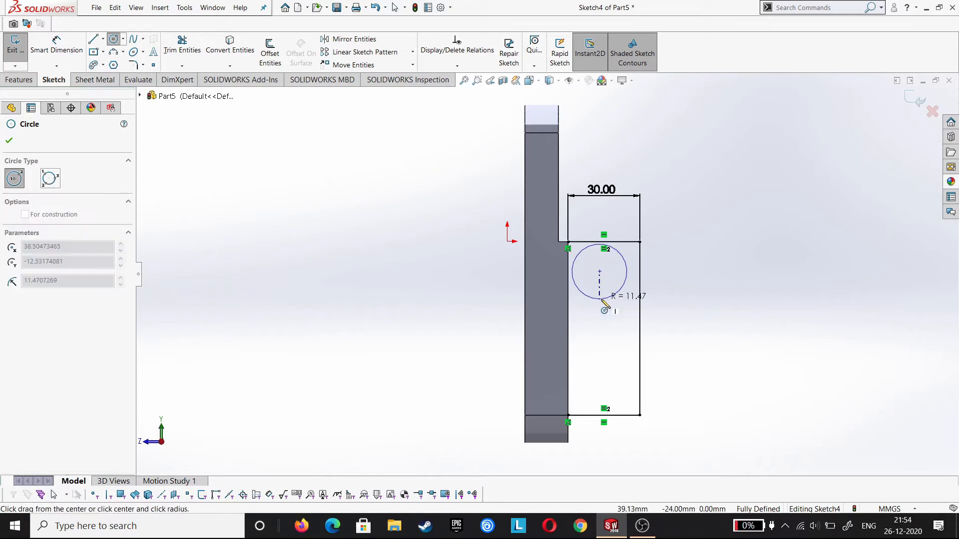
left_click(594, 297)
key("Escape")
left_click(70, 50)
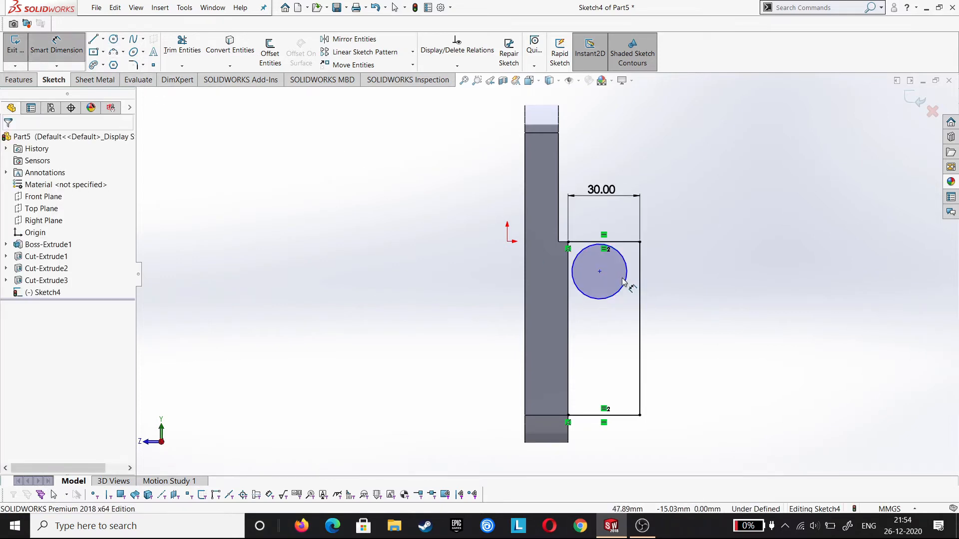
left_click(633, 286)
left_click(746, 306)
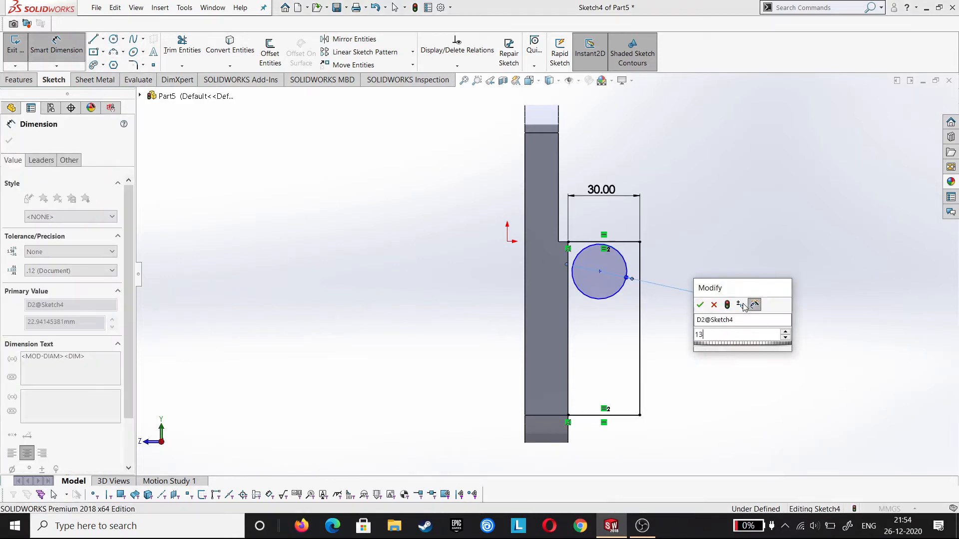
key("Return")
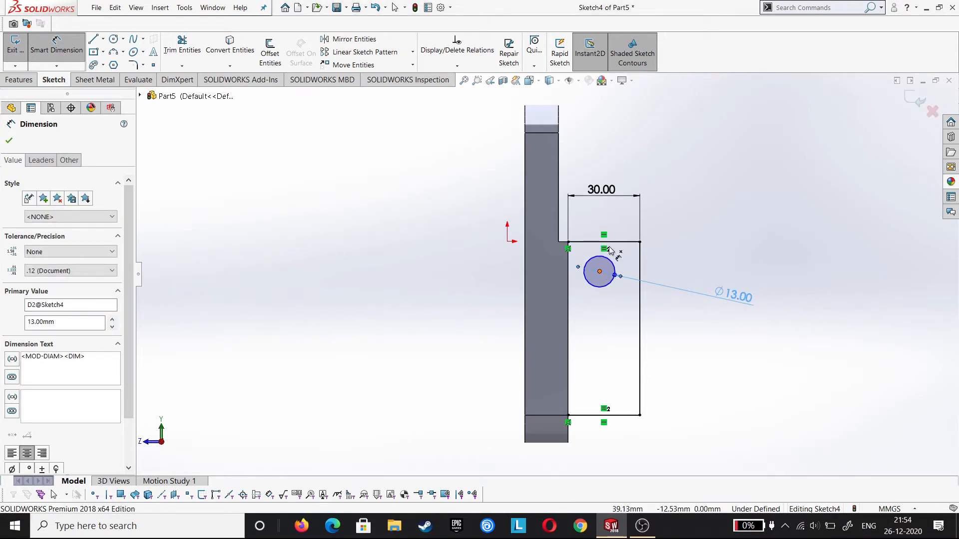
Dimension the distance from the outline's upper line to the circle's center to 13 mm.
left_click(609, 242)
left_click(599, 271)
left_click(728, 248)
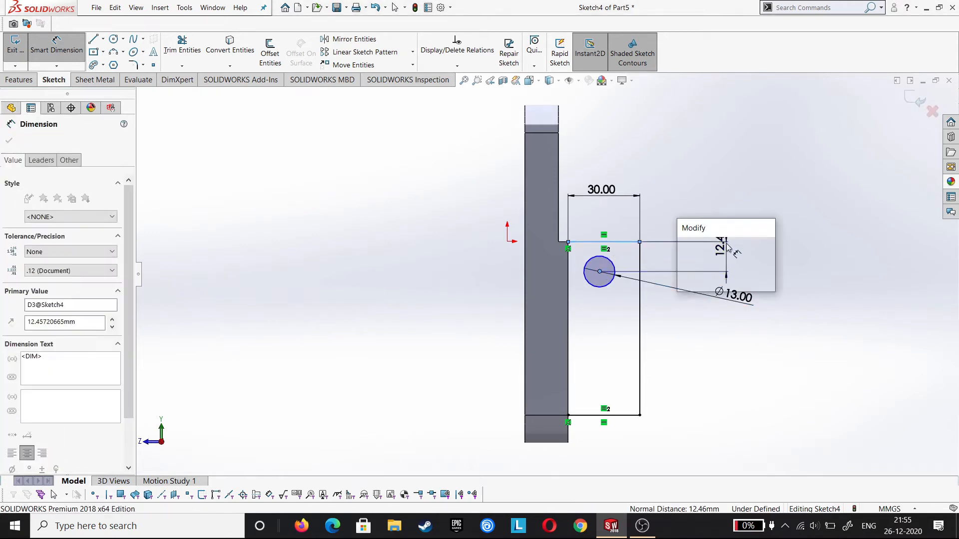
type("13")
key("Return")
key("Escape")
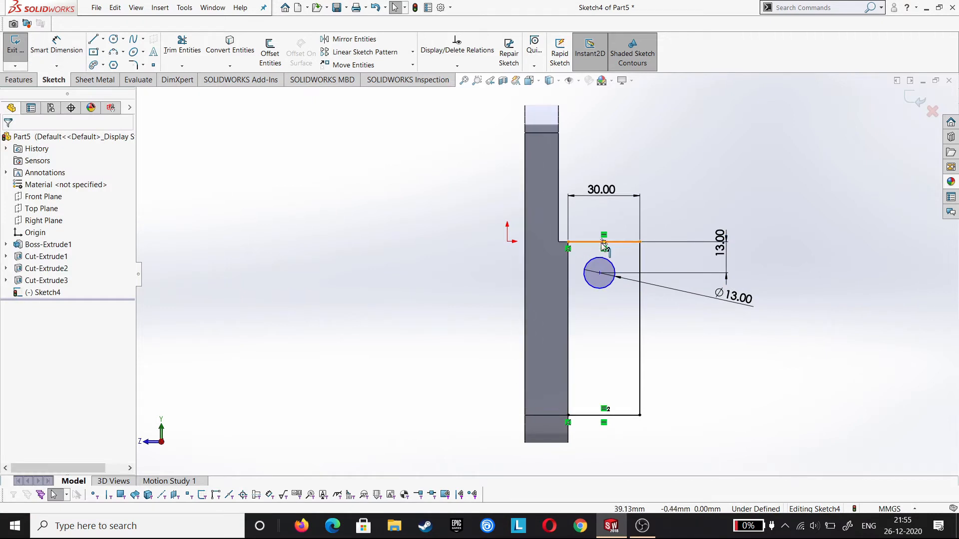
Add a vertical relation between the circle's center and the midpoint of the outline's upper line.
left_click(605, 242)
left_click(599, 274)
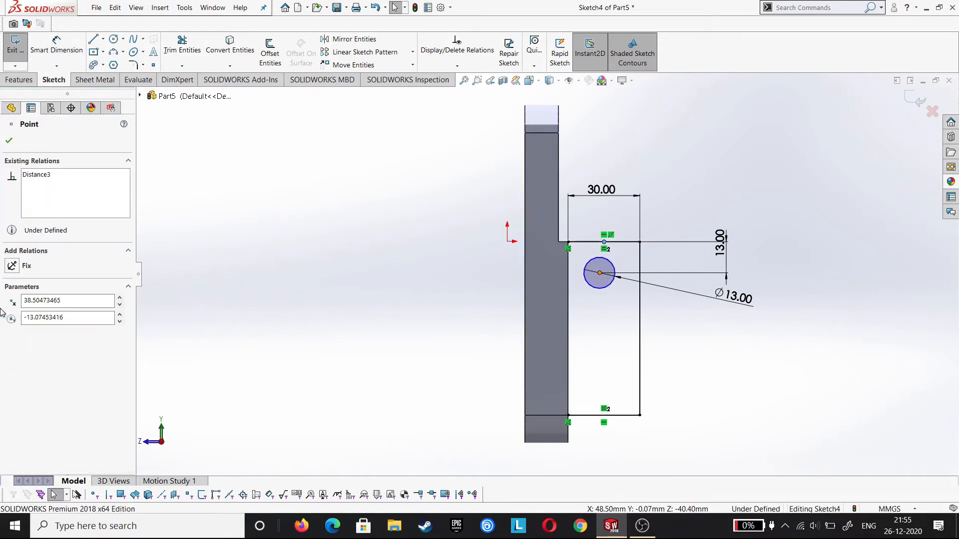
left_click(605, 241, "ctrl")
left_click(13, 331)
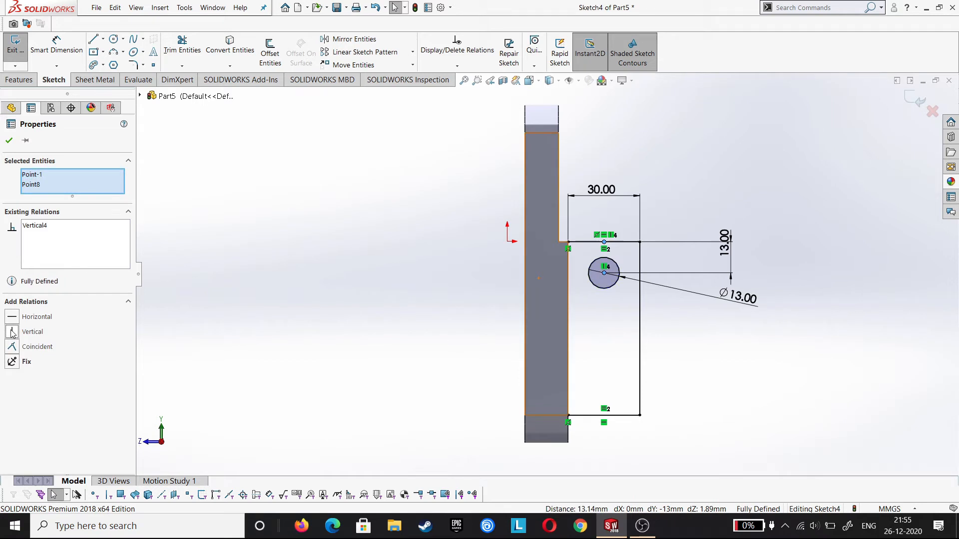
left_click(9, 142)
Close the flange outline with a vertical line along the plate's edge between its two open corners.
left_click(94, 40)
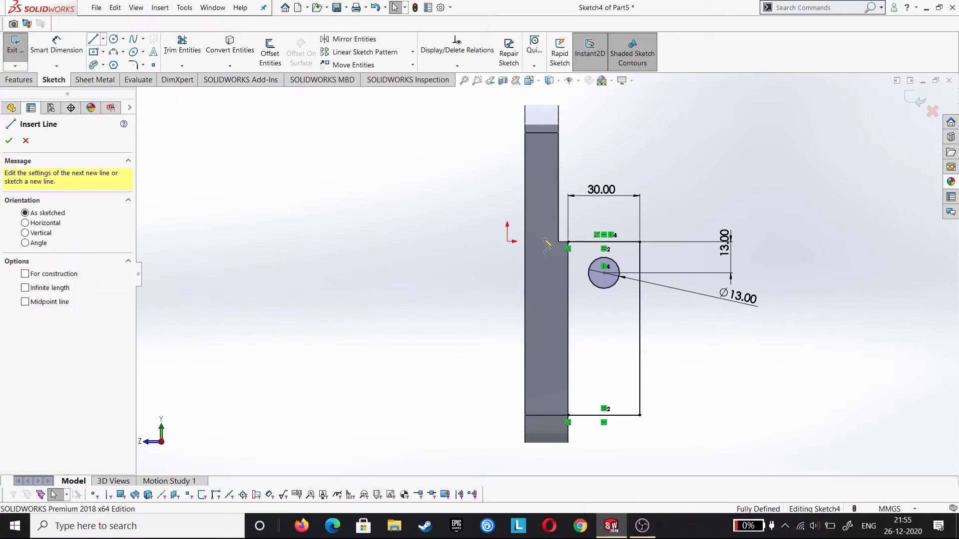
left_click(568, 243)
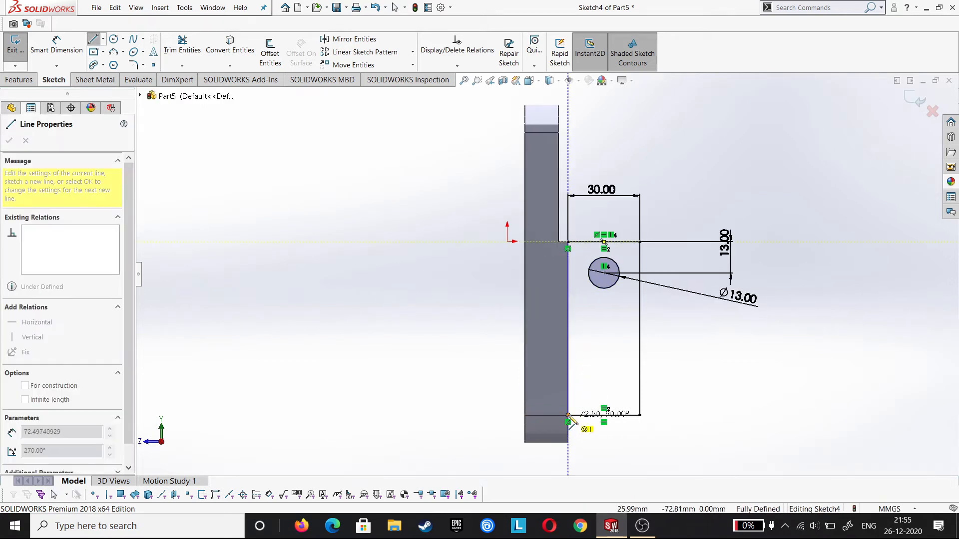
left_click(567, 415)
right_click(569, 418)
left_click(574, 424)
Extrude the flange profile with its hole as a 16 mm Blind boss in the reversed direction, merged with the plate.
scroll(514, 339, "up", 3)
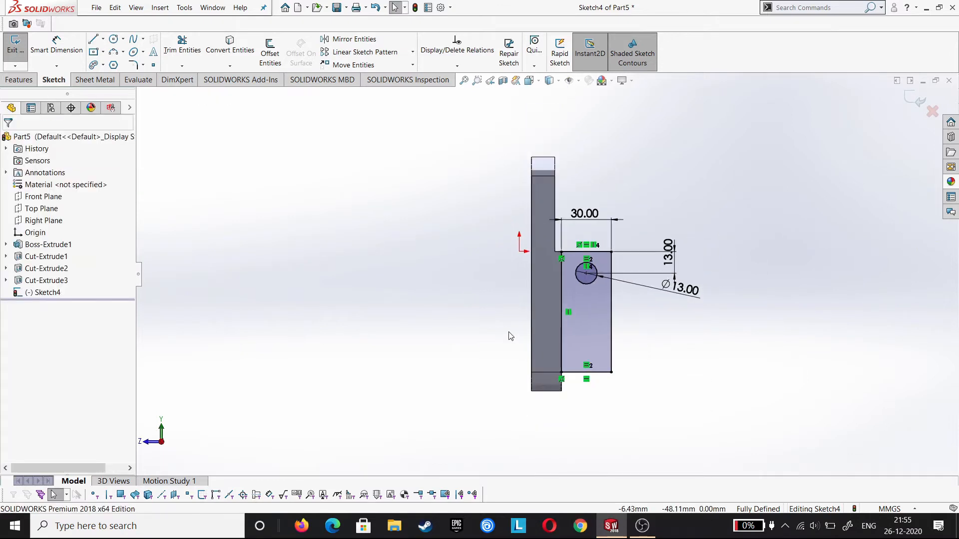
middle_click_drag(508, 337, 421, 296)
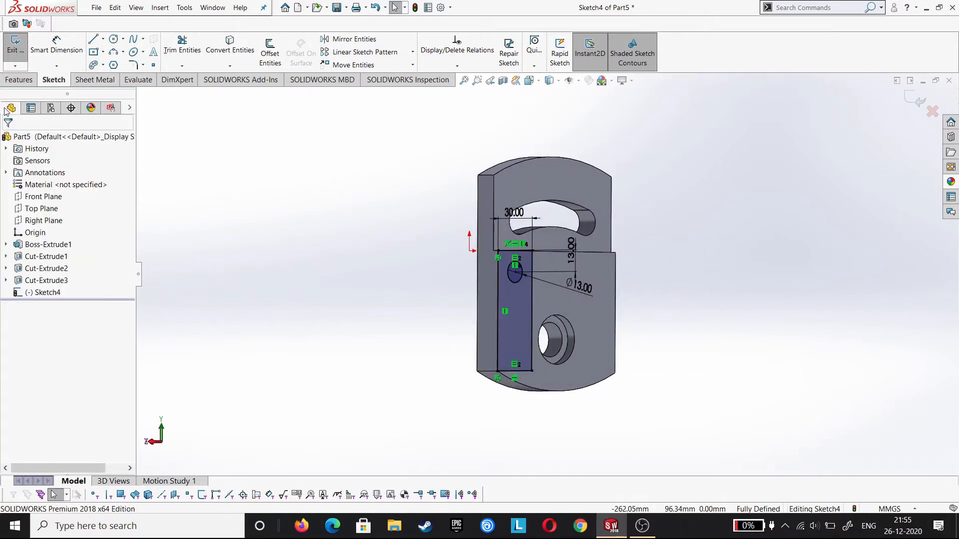
left_click(20, 79)
left_click(20, 54)
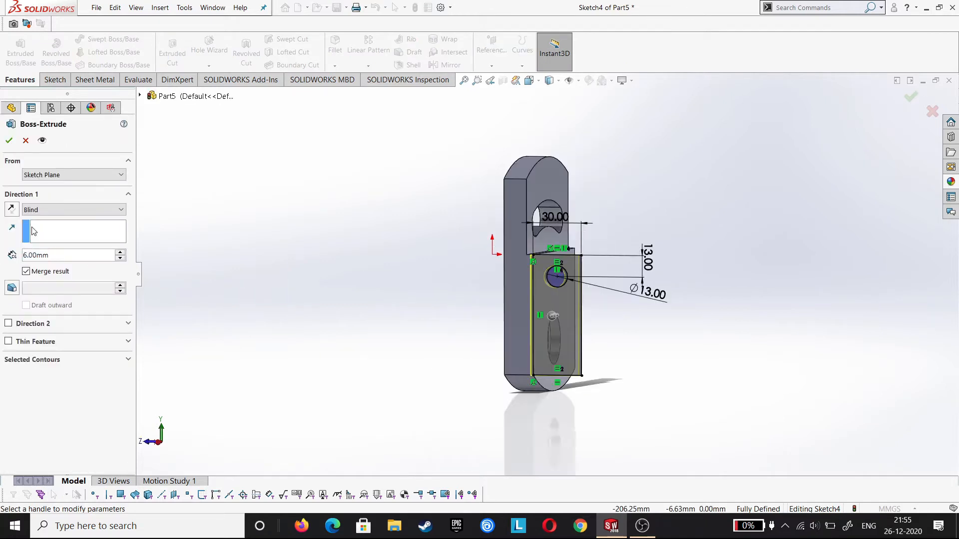
left_click(13, 210)
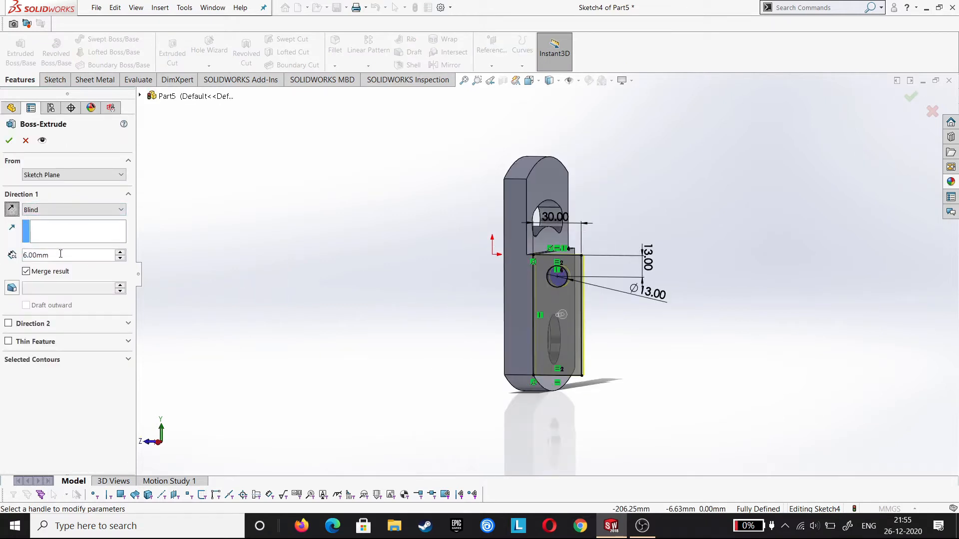
type("16")
key("Return")
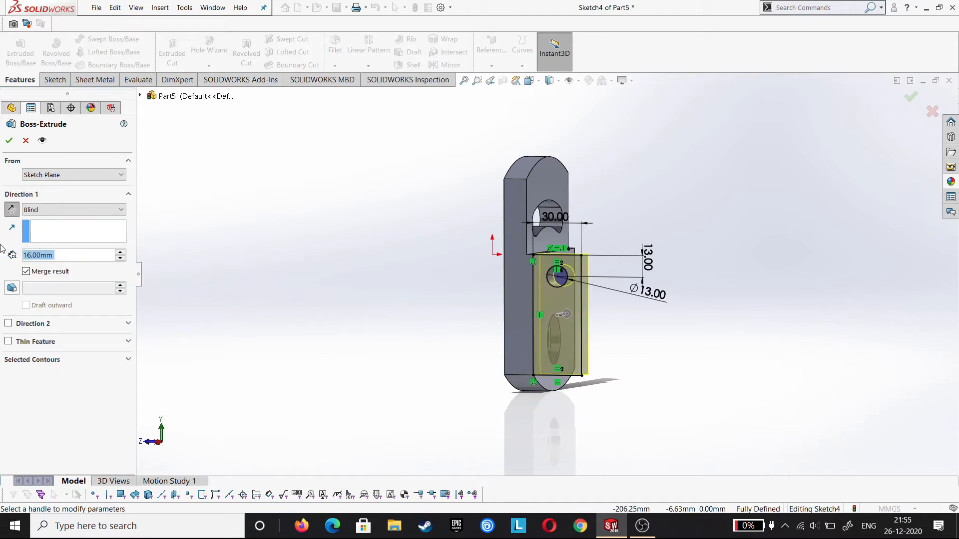
left_click(9, 141)
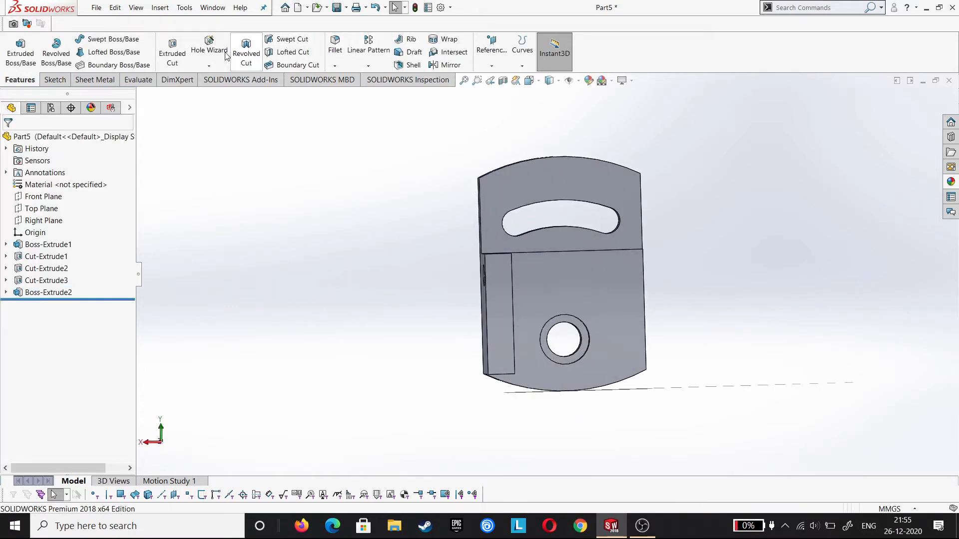
Mirror the side flange extrusion (Boss-Extrude2) about the Right Plane to the opposite side of the plate.
left_click(451, 65)
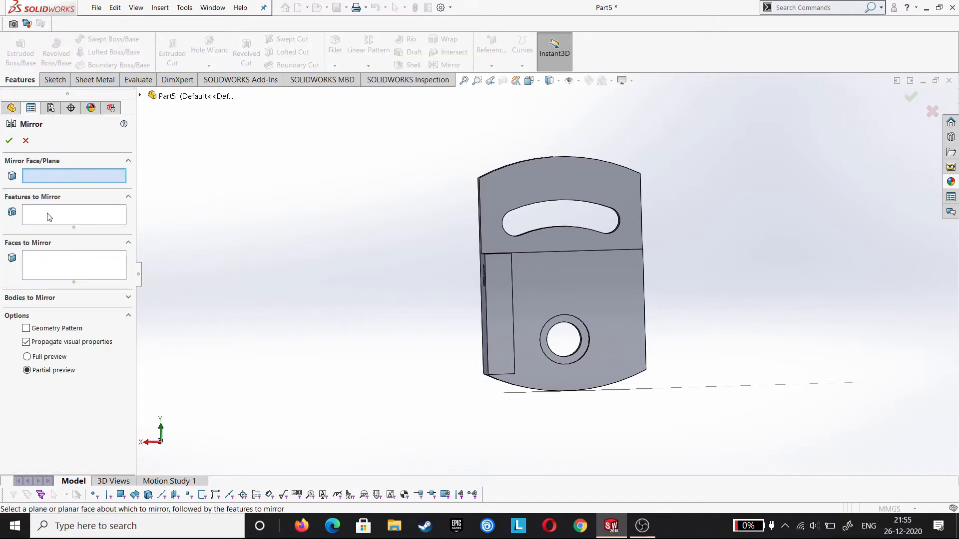
left_click(140, 96)
left_click(180, 181)
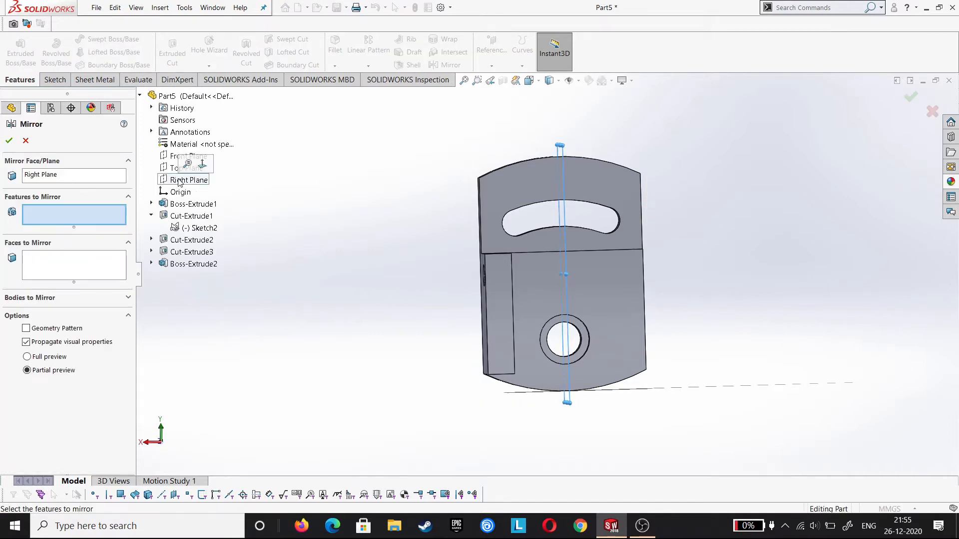
left_click(160, 264)
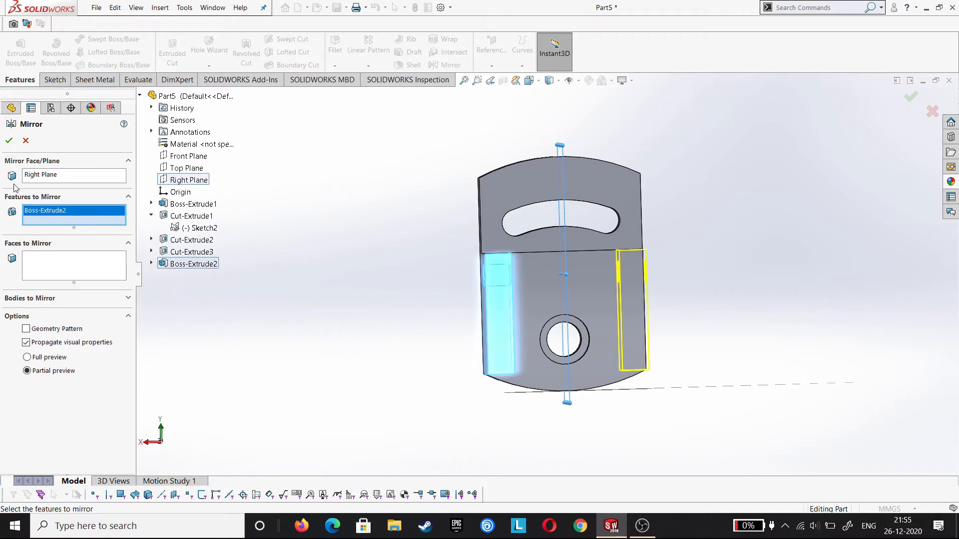
left_click(8, 141)
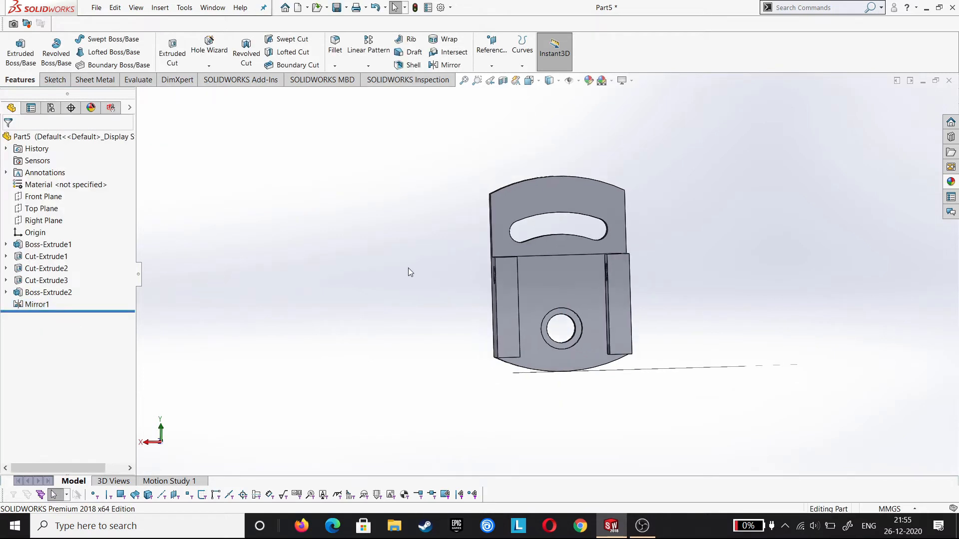
Apply the polished steel appearance to the whole part.
left_click(951, 181)
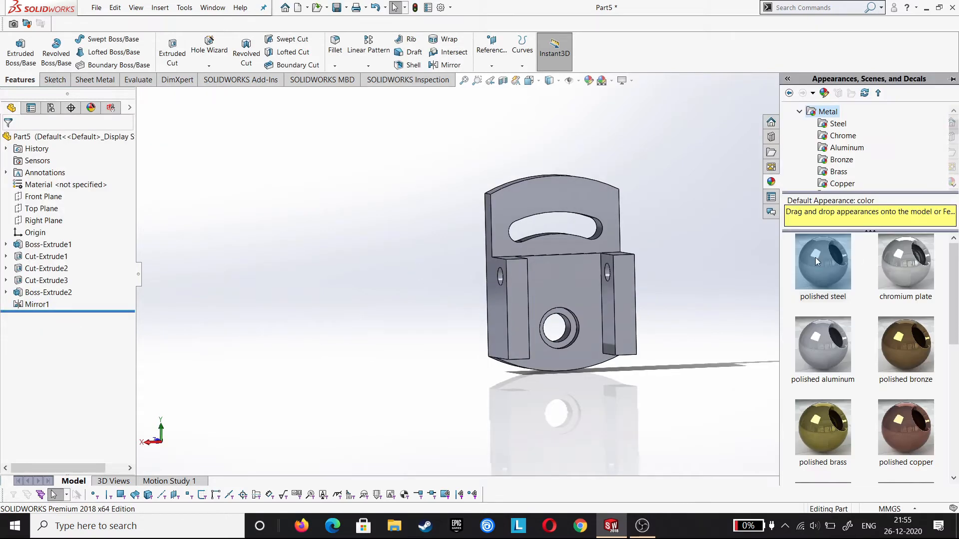
double_click(816, 261)
left_click(662, 217)
middle_click_drag(663, 217, 678, 233)
middle_click_drag(408, 165, 402, 212)
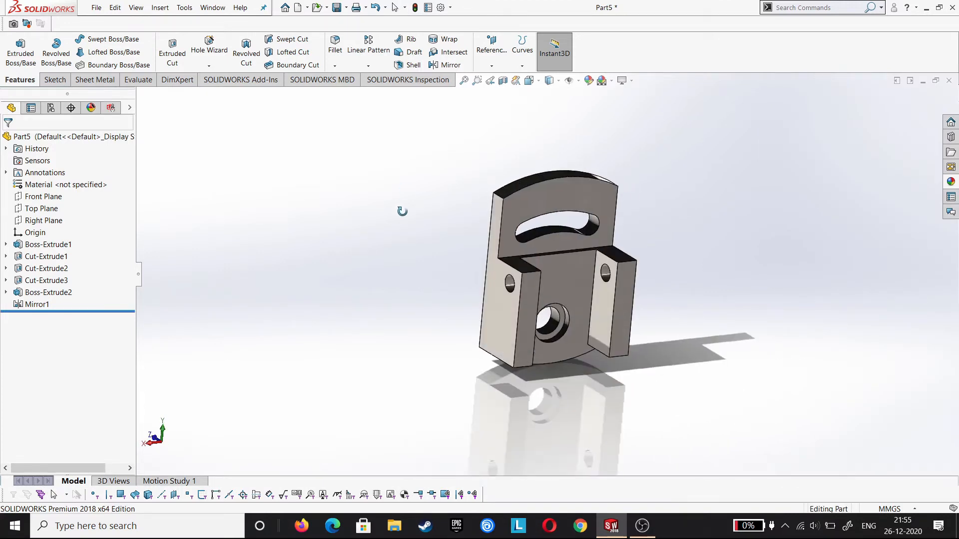
Fillet the two upper corner edges of the plate with a symmetric 10 mm radius.
left_click(499, 196)
middle_click_drag(730, 213, 681, 207)
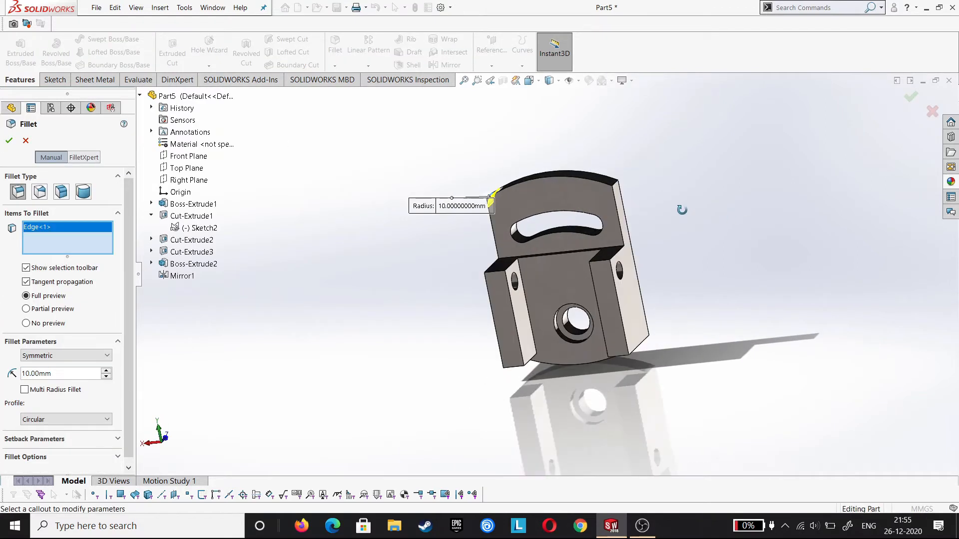
left_click(615, 184)
left_click(9, 141)
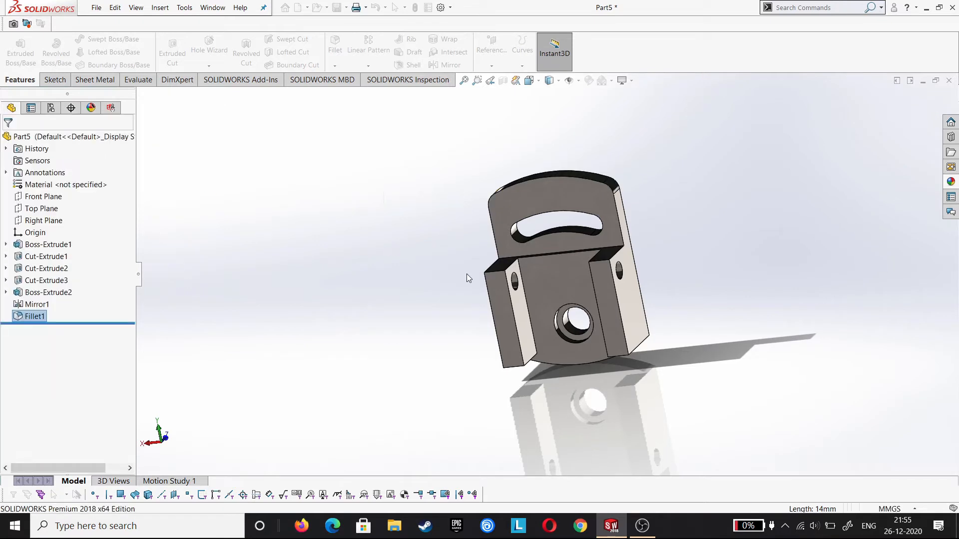
middle_click_drag(430, 242, 515, 195)
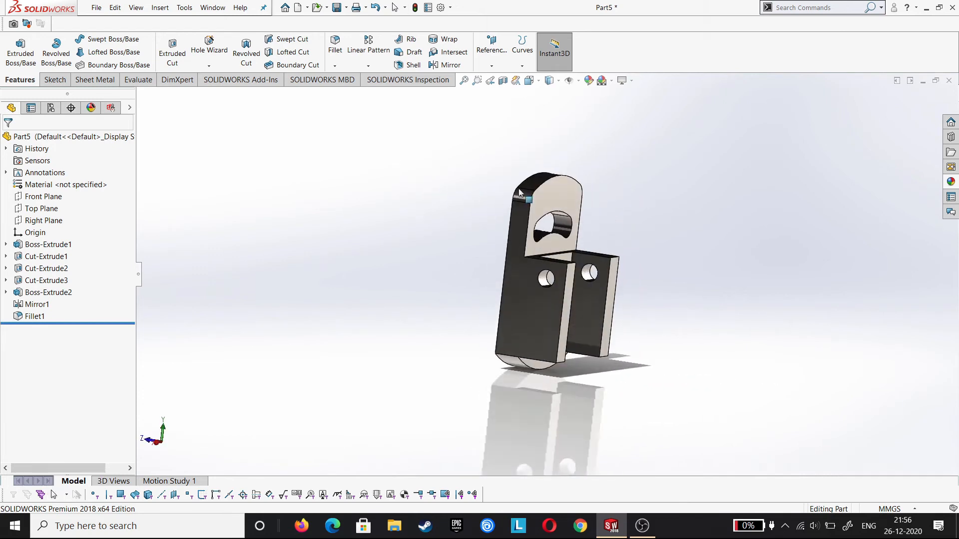
left_click(527, 81)
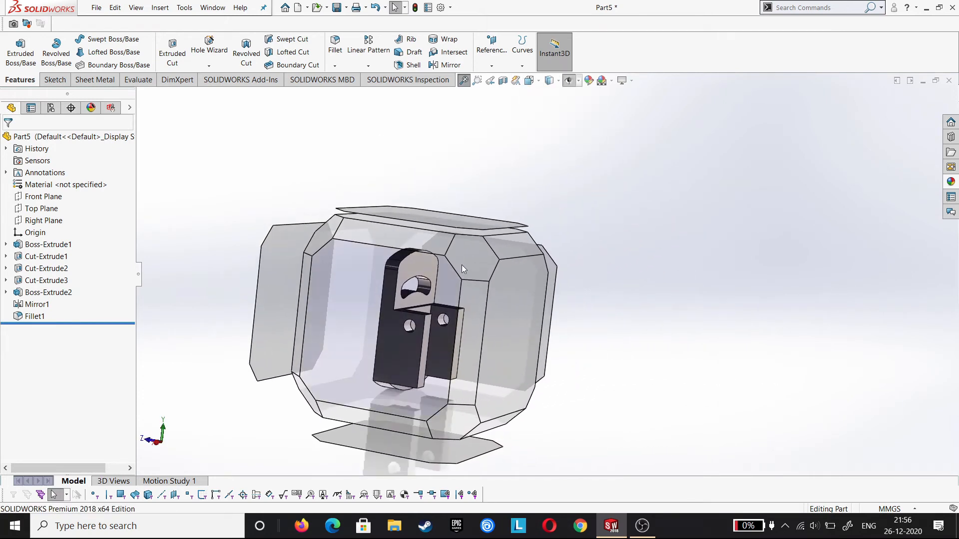
left_click(463, 262)
left_click(528, 81)
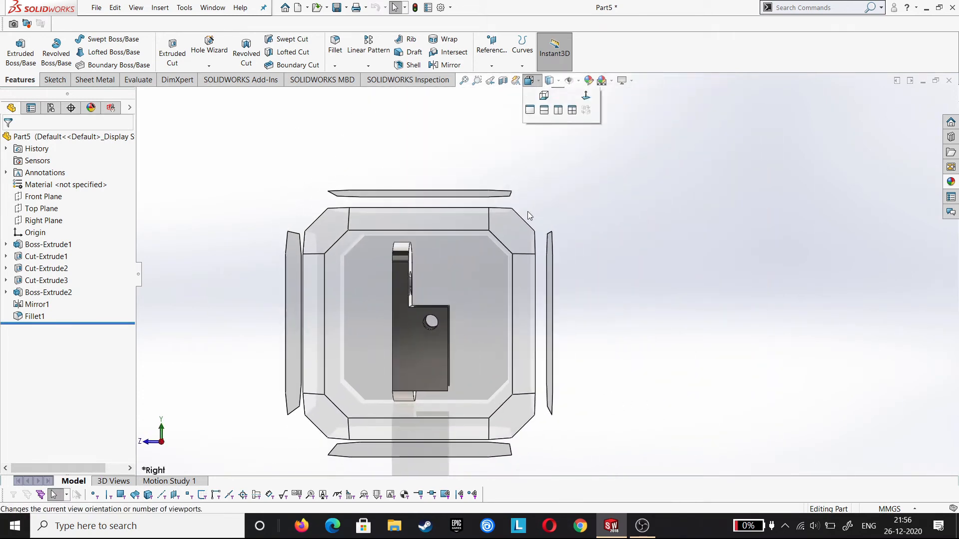
left_click(505, 250)
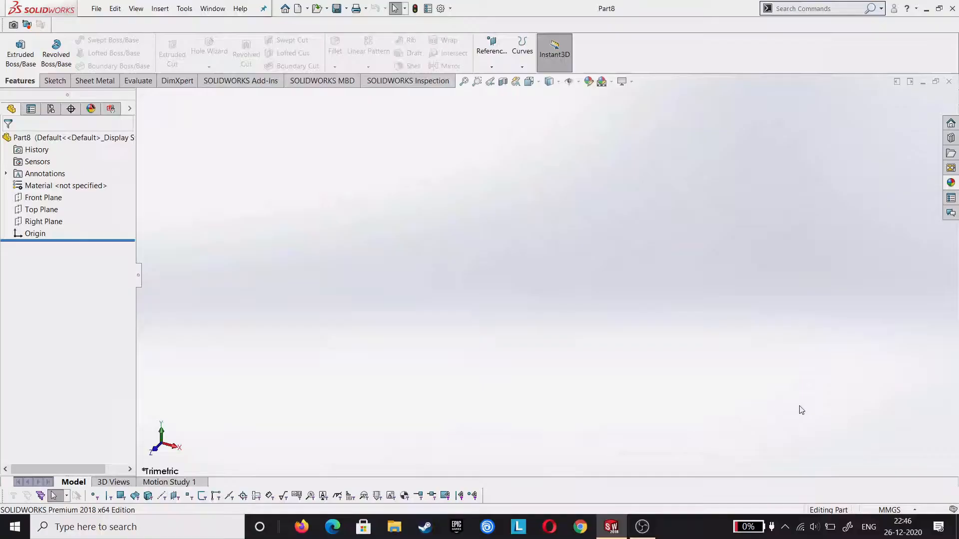
Start a sketch on the Right Plane and draw a center rectangle about 58 mm wide, centered on the origin.
left_click(44, 221)
left_click(61, 208)
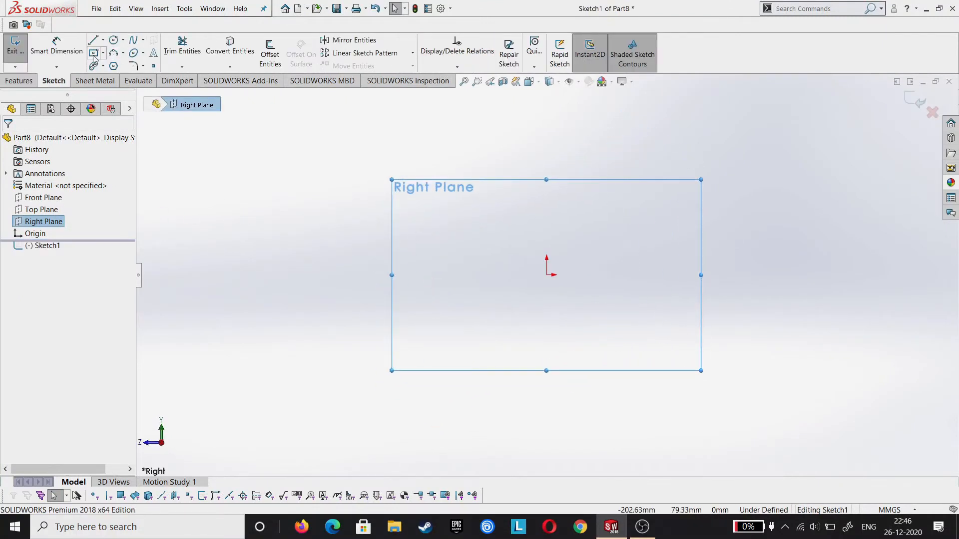
left_click(547, 275)
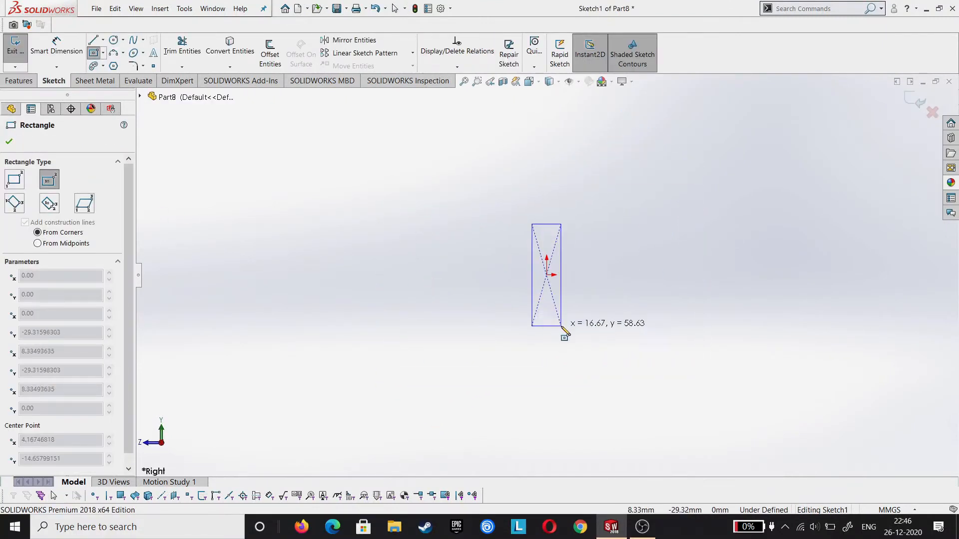
left_click(597, 370)
Dimension the rectangle to 30 mm wide and 84 mm high.
left_click(56, 48)
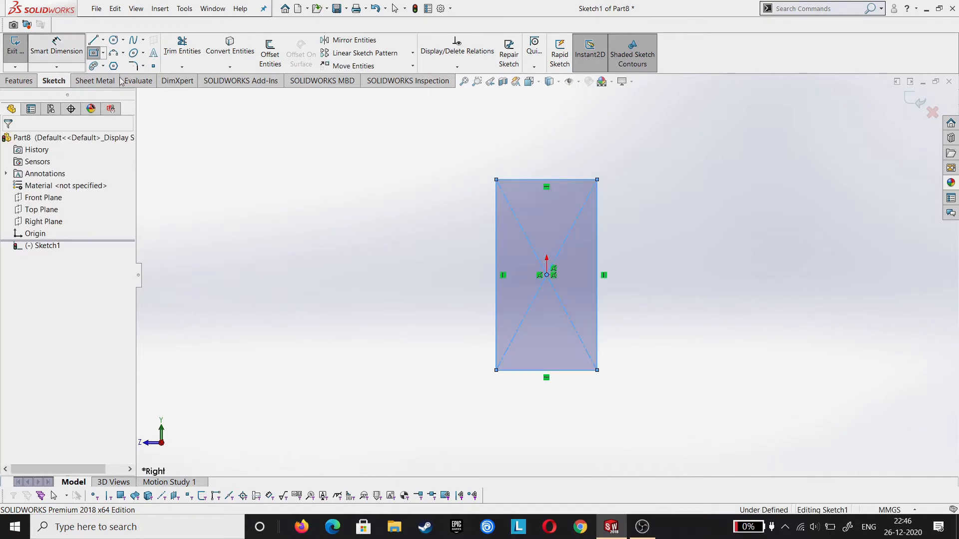
left_click(552, 134)
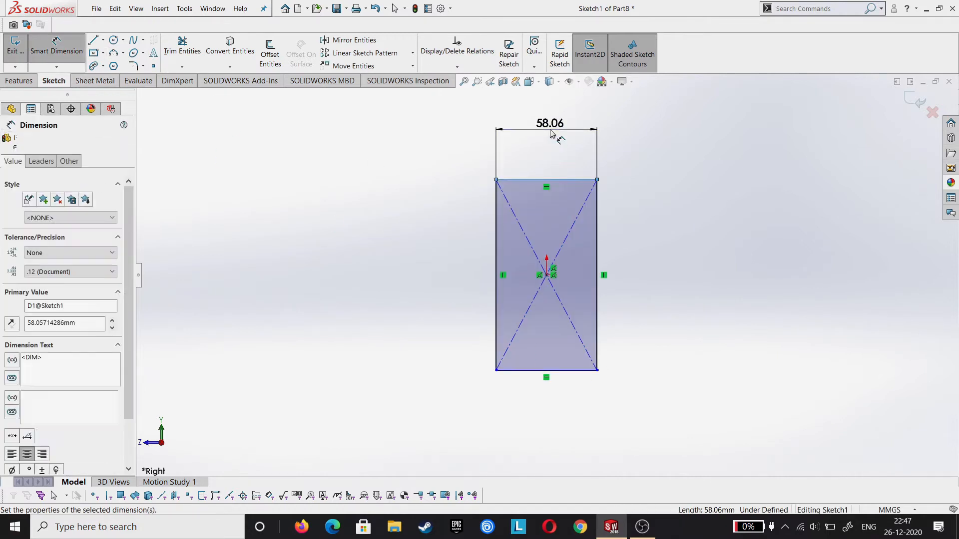
type("30")
key("Return")
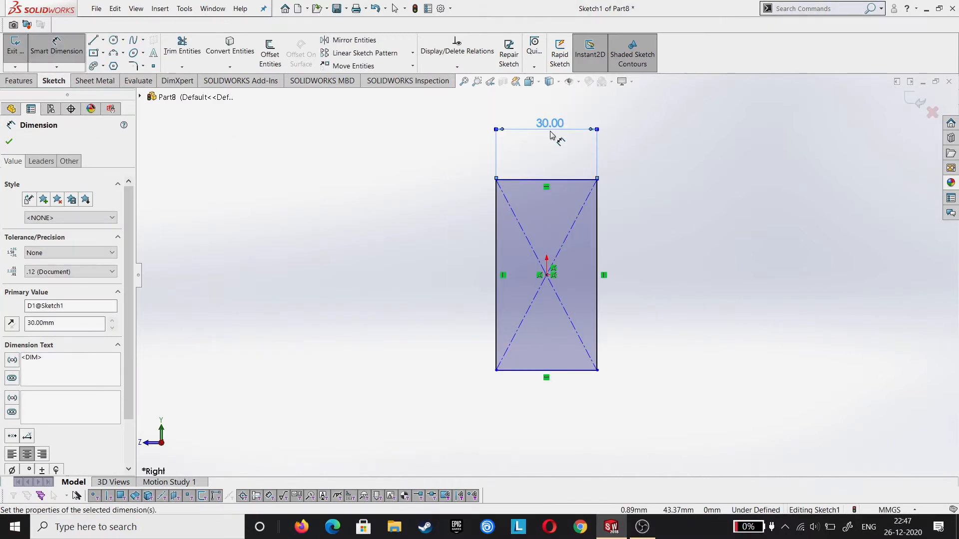
left_click(599, 306)
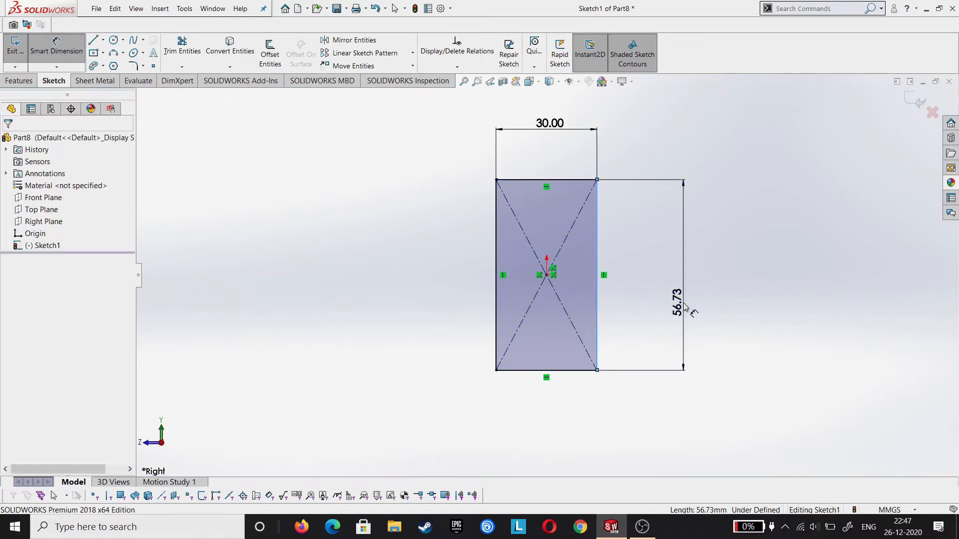
left_click(684, 306)
type("84")
key("Return")
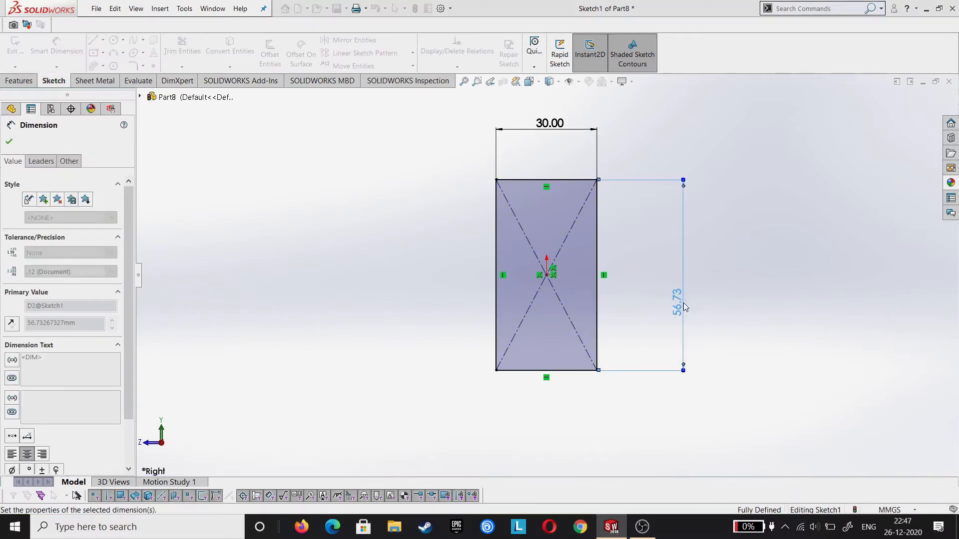
left_click(11, 142)
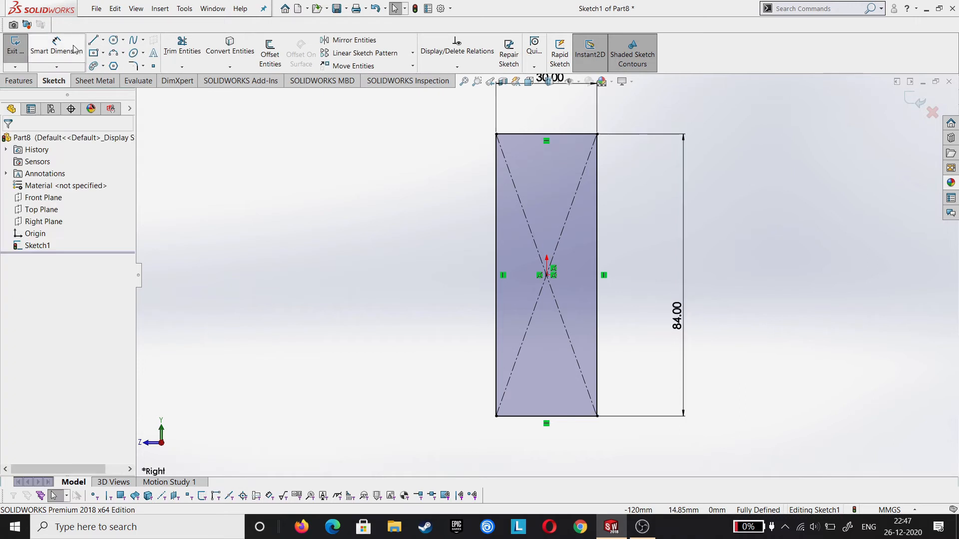
Sketch a circle of about 5.9 mm radius in the upper part of the rectangle, centered directly above the origin.
left_click(116, 41)
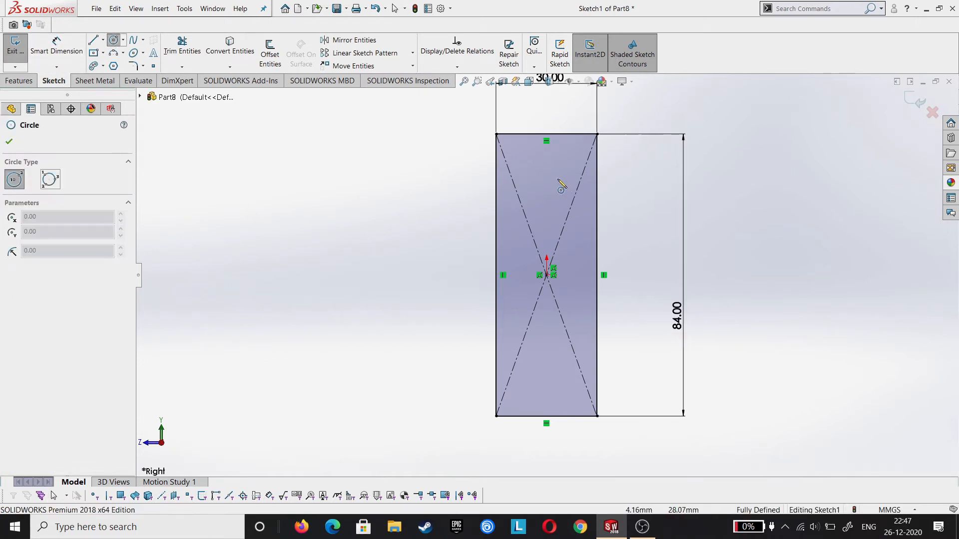
left_click(547, 175)
left_click(563, 186)
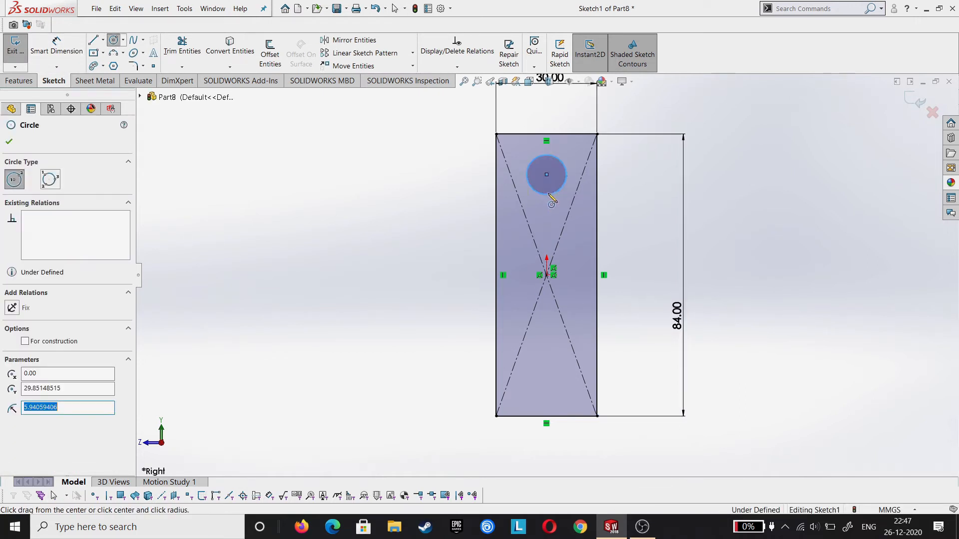
Dimension the distance from the rectangle's upper line to the circle's center to 13 mm.
left_click(81, 47)
left_click(546, 175)
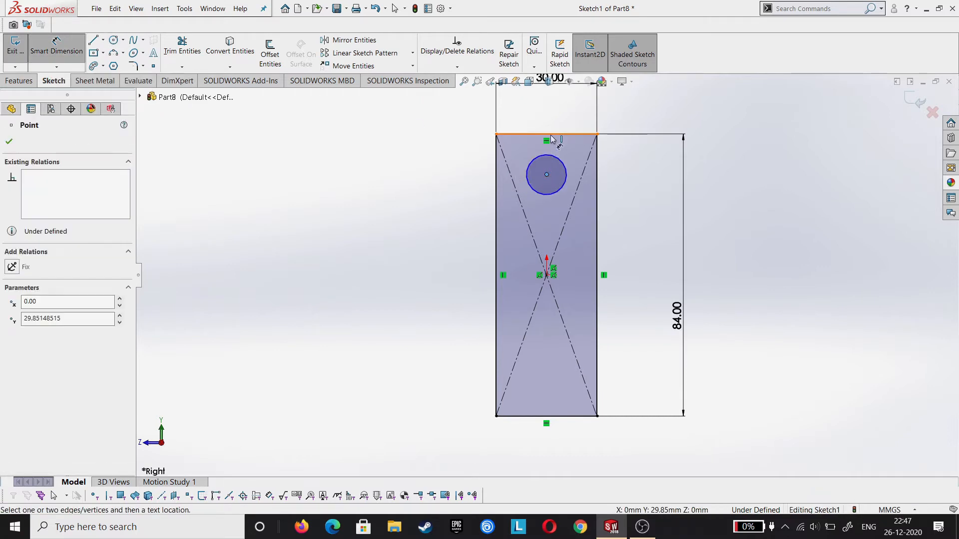
left_click(553, 134)
left_click(781, 156)
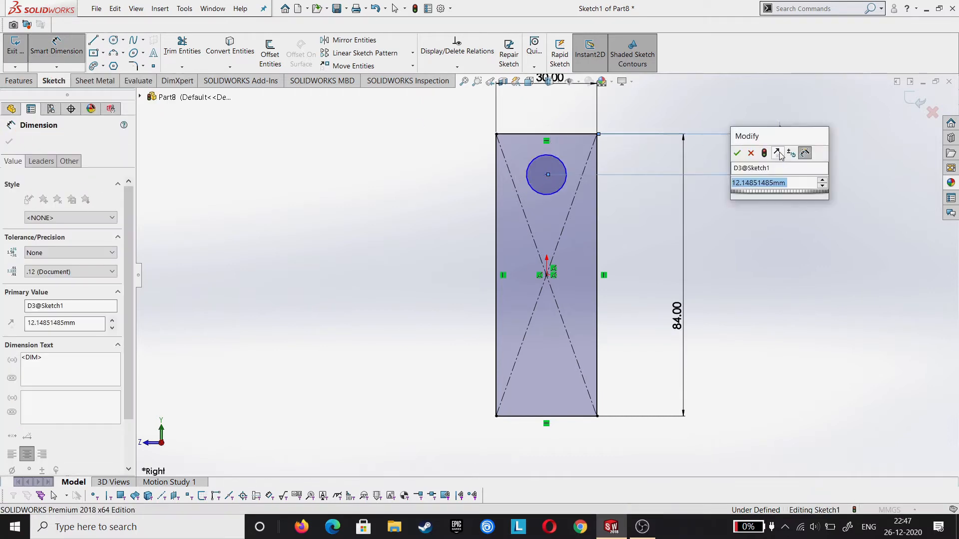
key("Return")
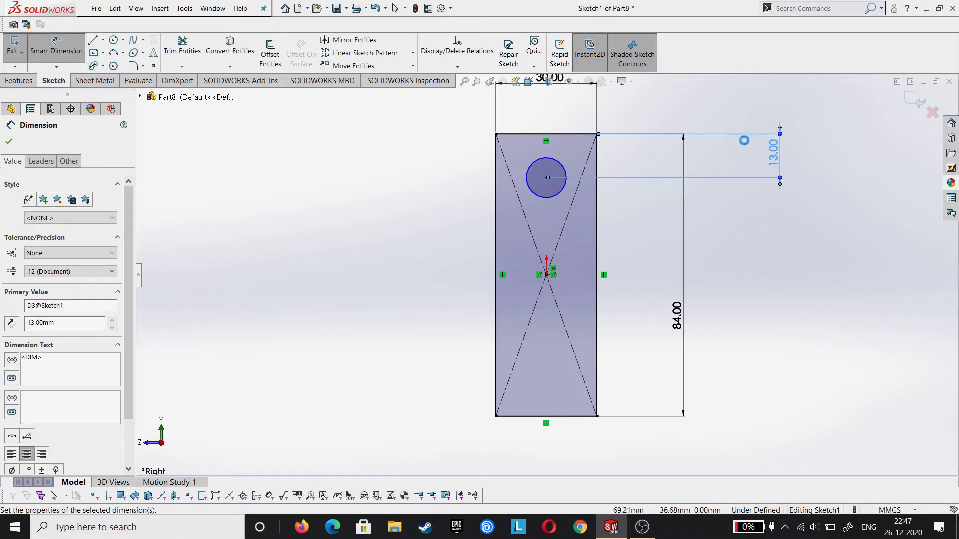
Dimension the horizontal distance from the rectangle's left line to the circle's center as 15 mm.
left_click(547, 178)
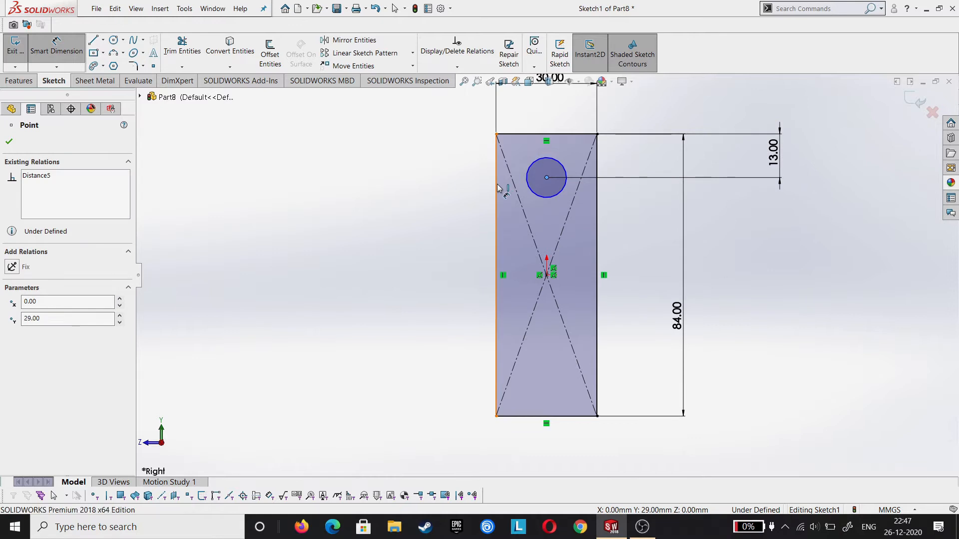
left_click(497, 187)
left_click(517, 105)
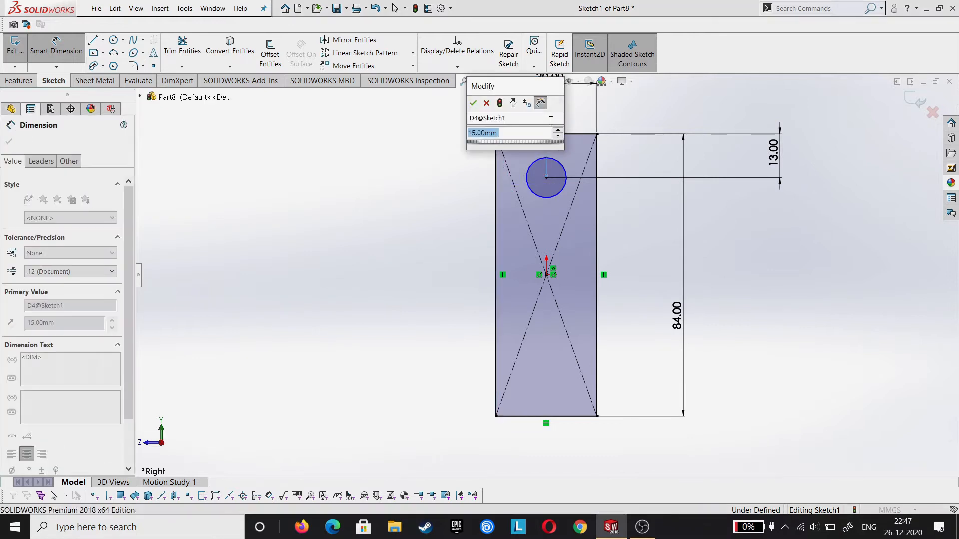
key("Return")
Round the rectangle's upper-left corner with a 13 mm sketch fillet.
scroll(481, 289, "up", 2)
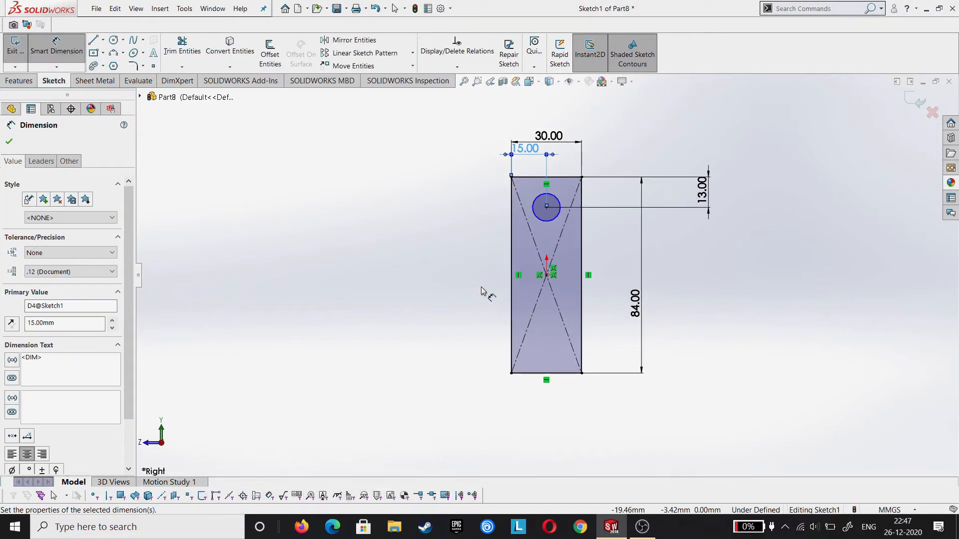
left_click(134, 69)
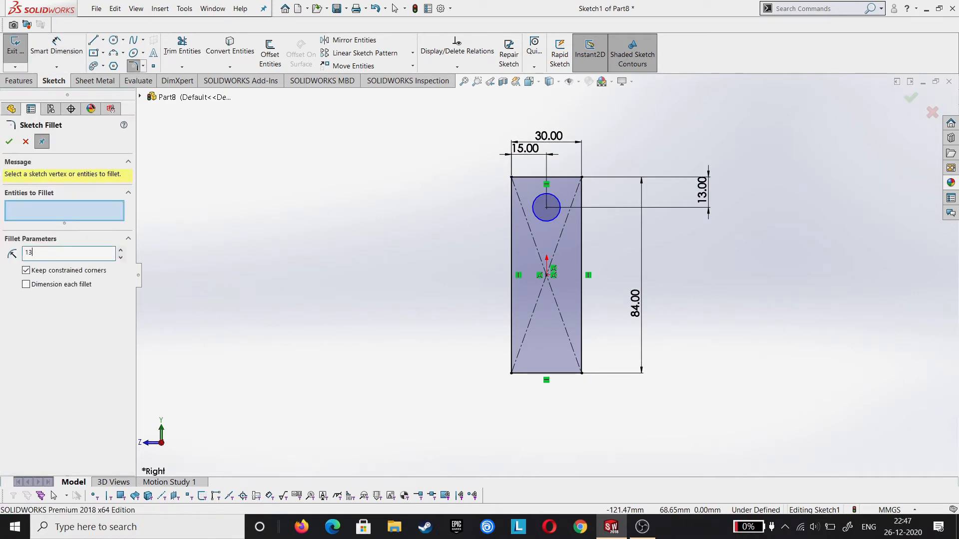
left_click(511, 177)
left_click(9, 142)
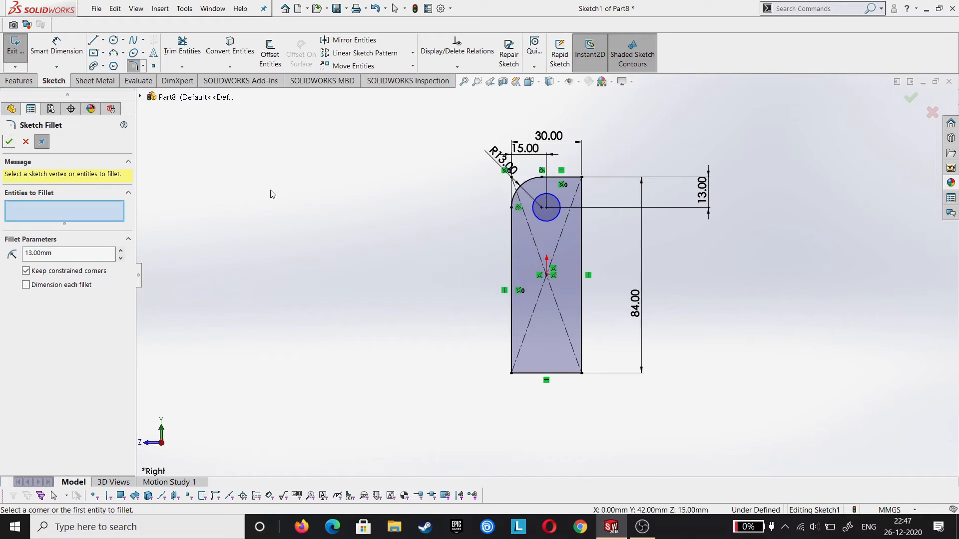
left_click(916, 100)
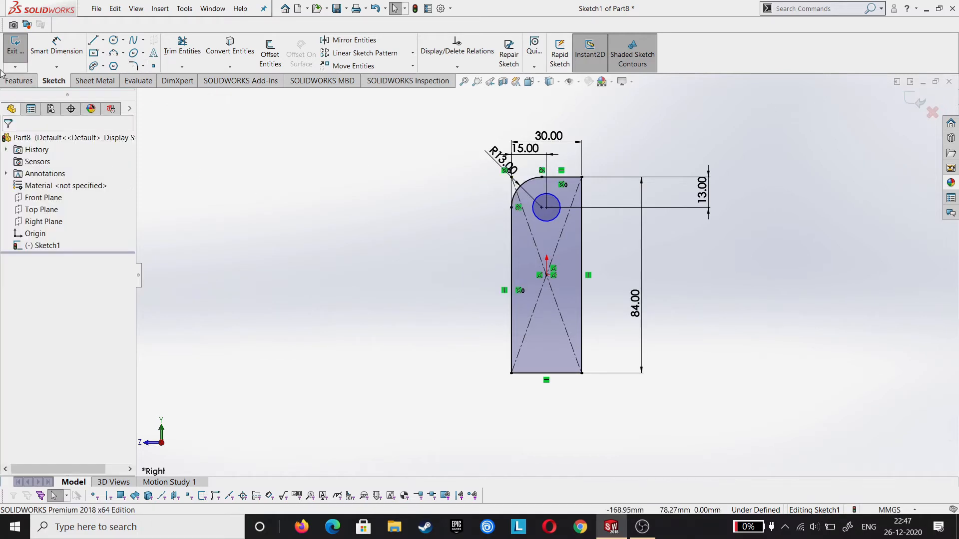
Extrude the profile with its hole as a Mid Plane boss 63 mm deep.
left_click(22, 76)
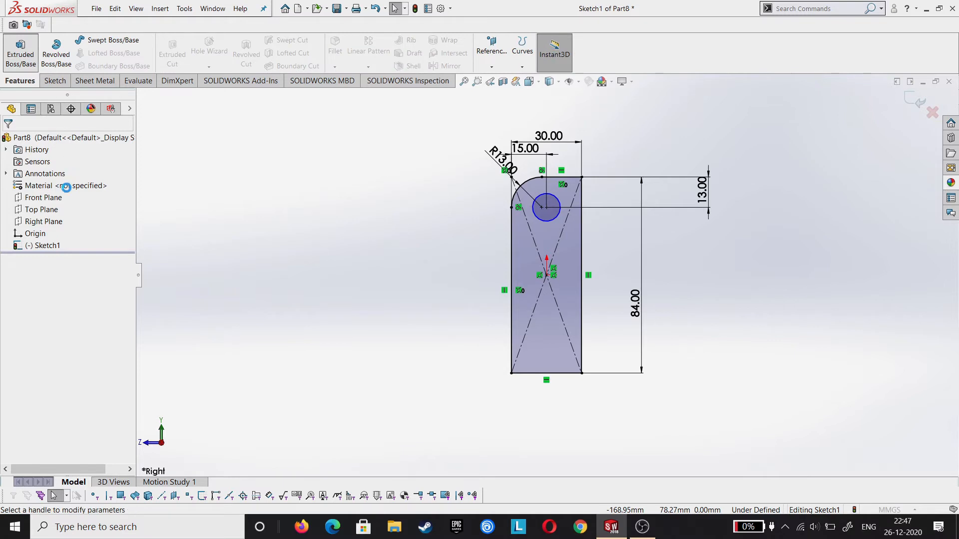
left_click(71, 211)
left_click(59, 262)
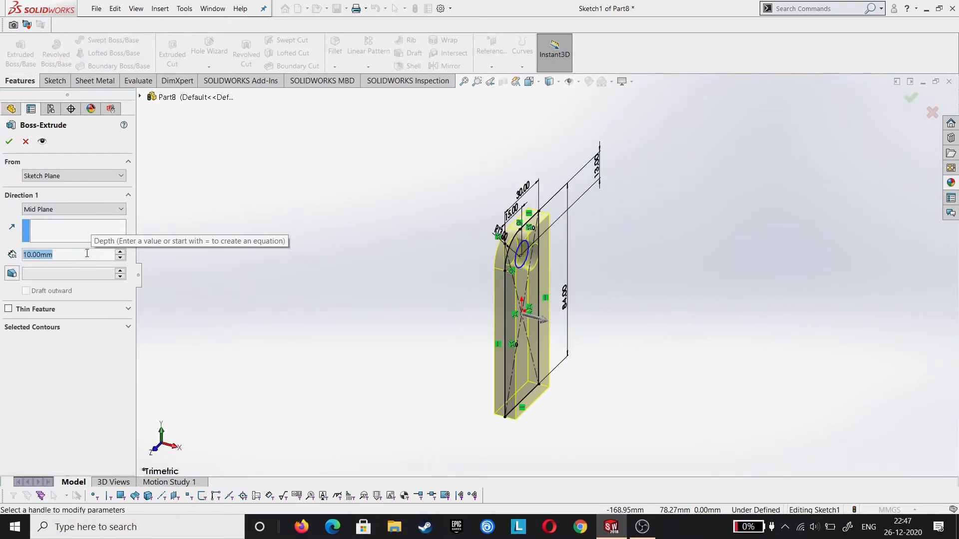
type("63")
key("Return")
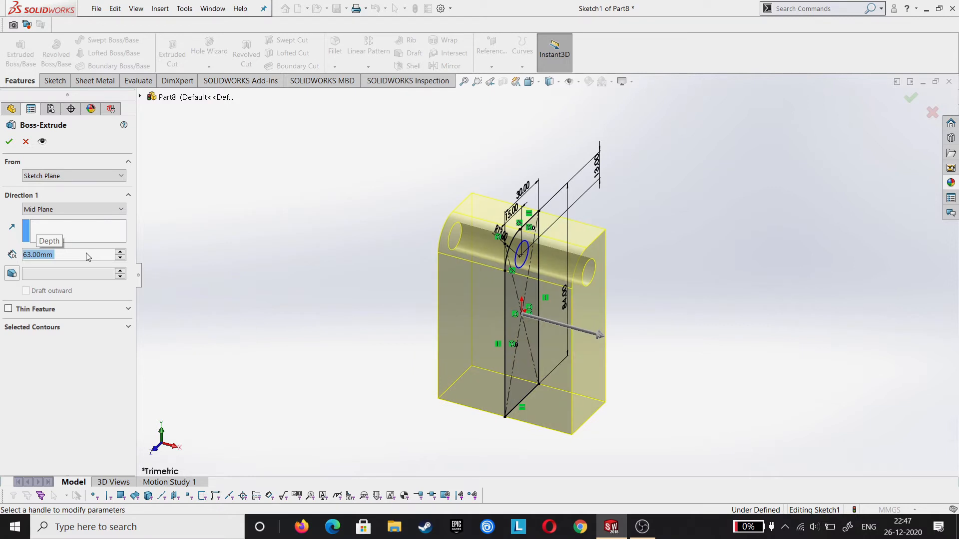
left_click(9, 141)
Sketch two concentric circles, about 22 mm and 14 mm in diameter, on the block's front face, centred below the origin.
left_click(511, 349)
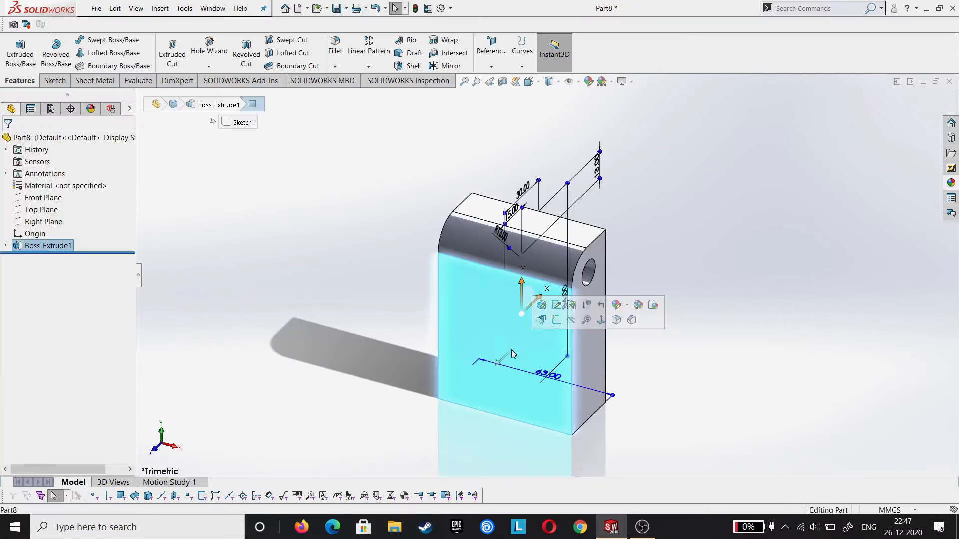
left_click(555, 322)
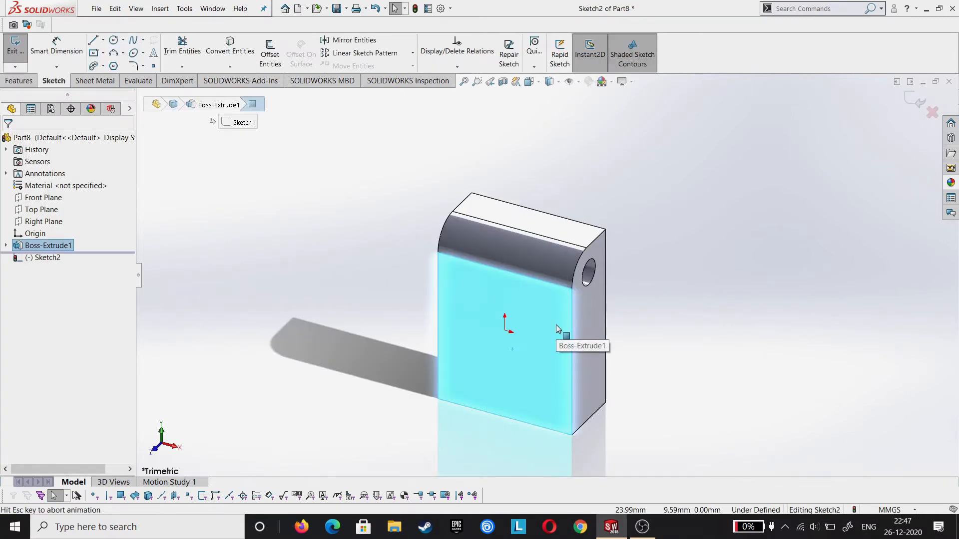
left_click(113, 40)
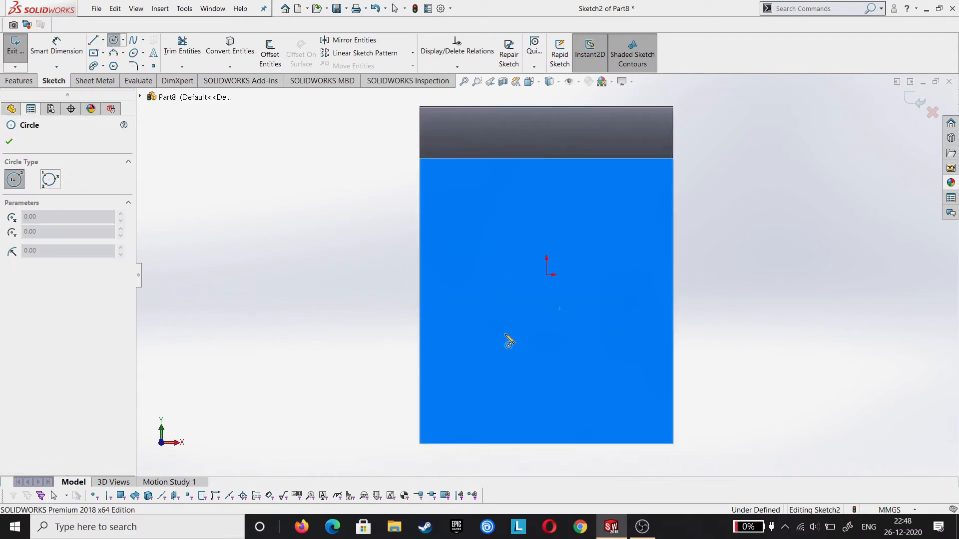
left_click_drag(546, 350, 547, 395)
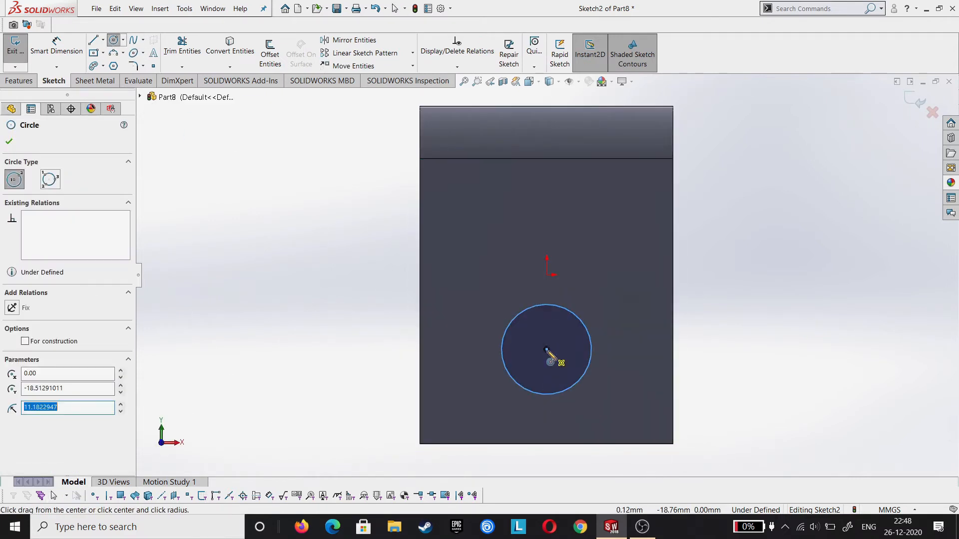
left_click_drag(546, 349, 547, 378)
key("Escape")
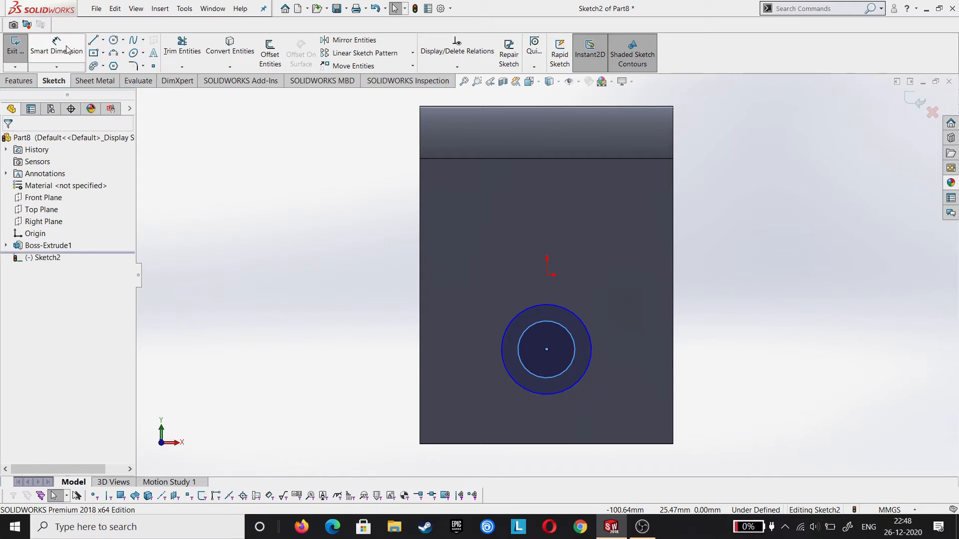
Dimension the distance from the circles' center to the block's lower edge as 42 mm.
left_click(66, 47)
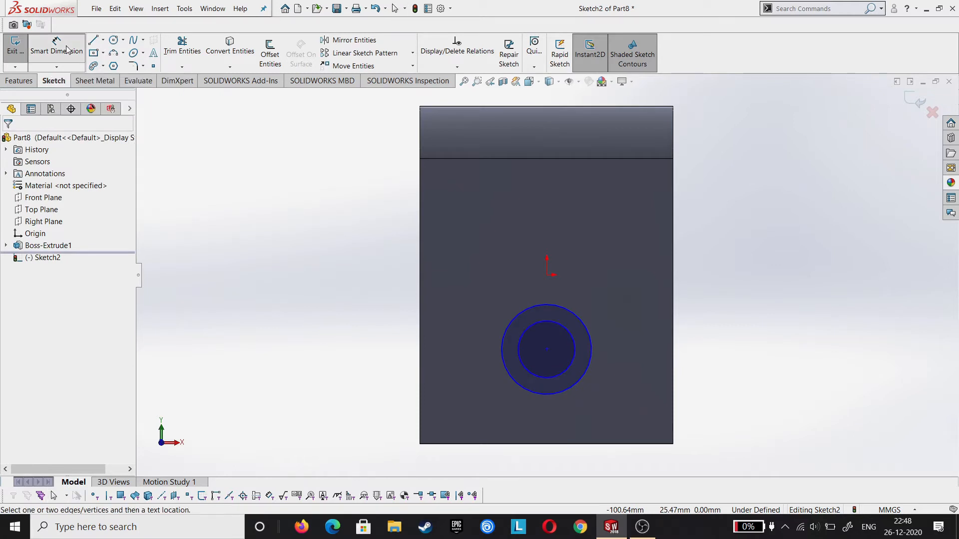
left_click(546, 350)
left_click(543, 444)
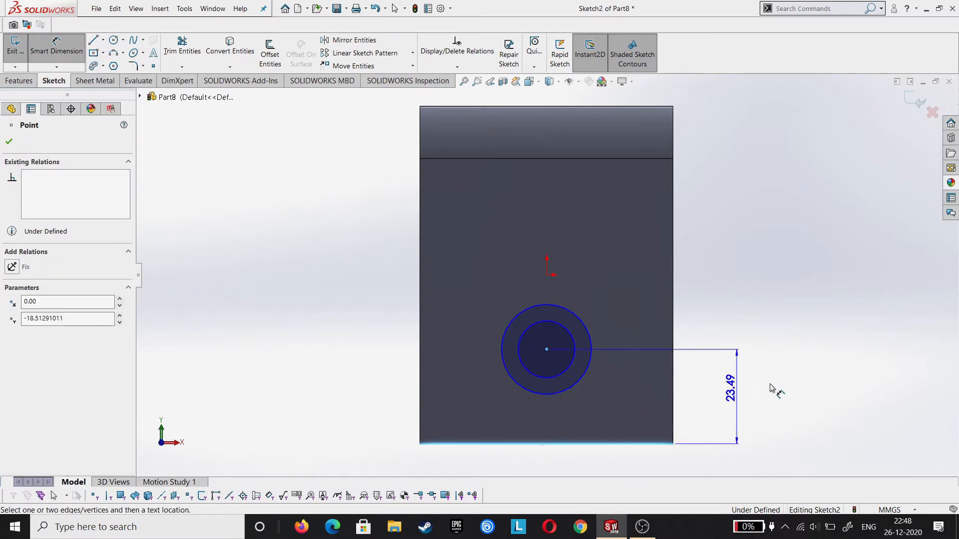
left_click(787, 385)
type("42")
key("Return")
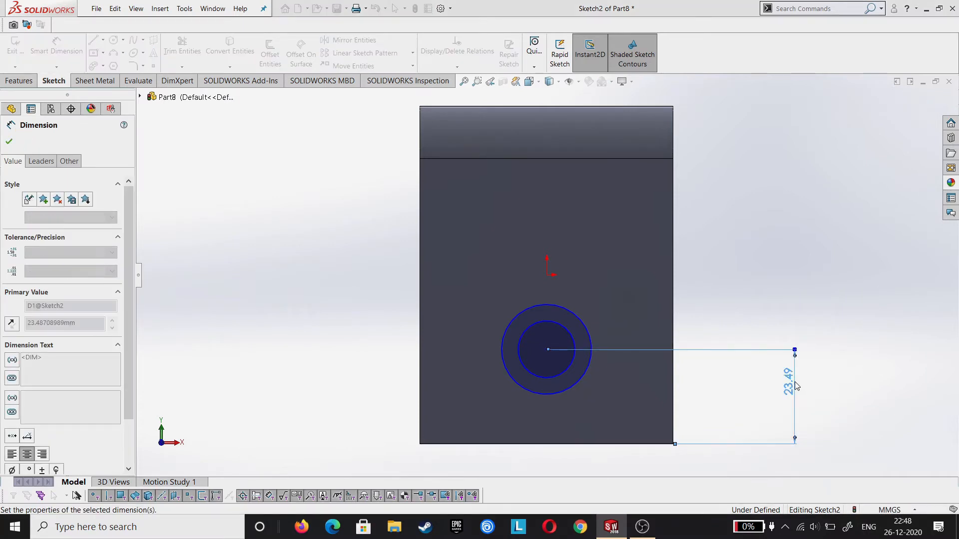
Dimension the outer circle's diameter as 42 mm and the inner circle's diameter as 30 mm.
left_click(578, 310)
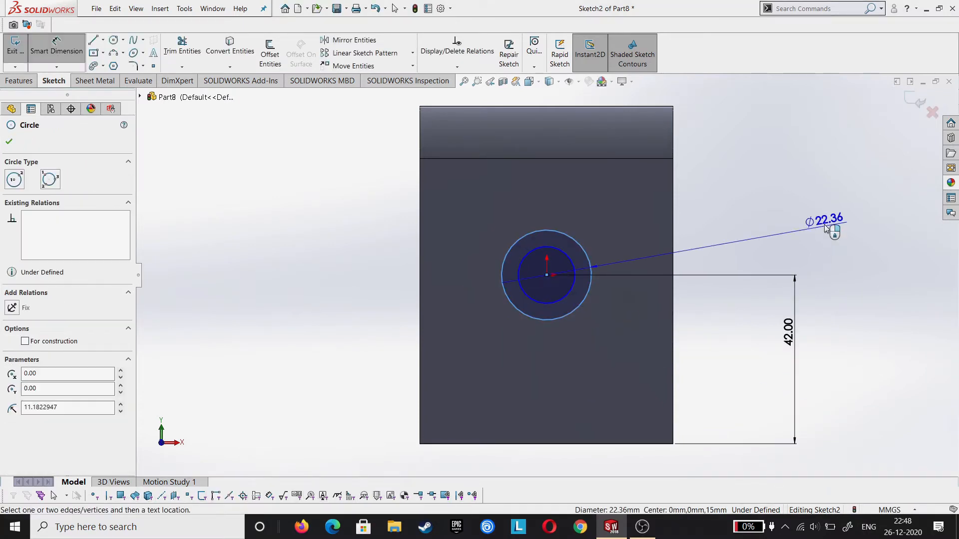
left_click(827, 207)
type("42")
key("Return")
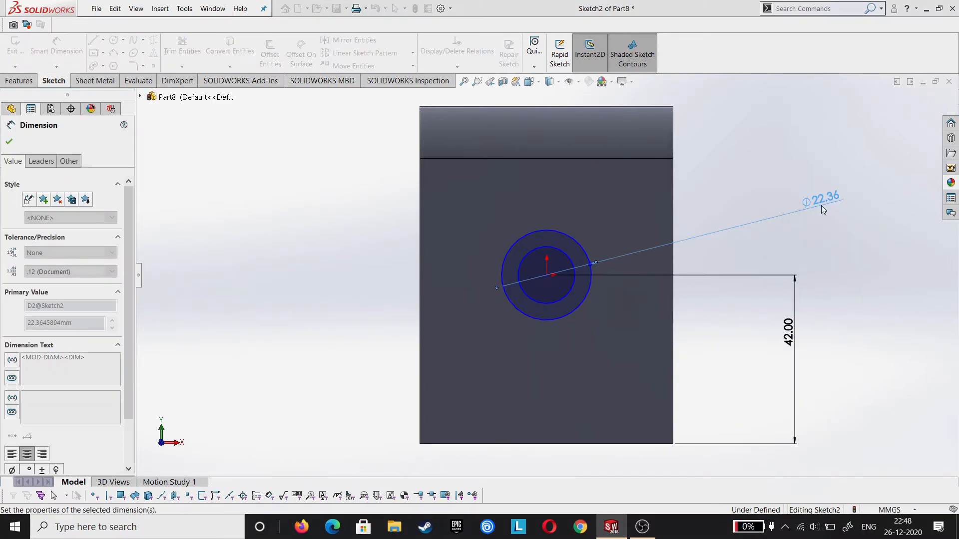
left_click(575, 289)
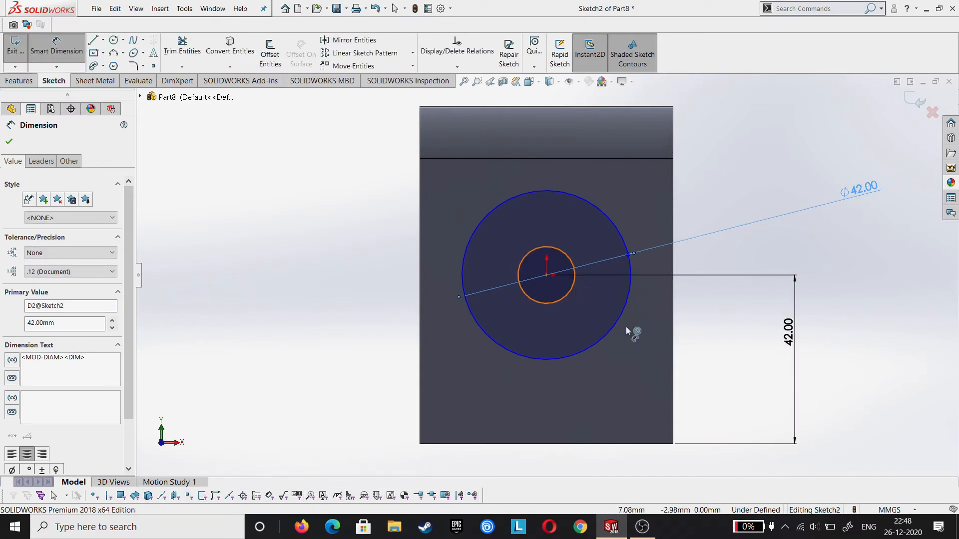
left_click(854, 403)
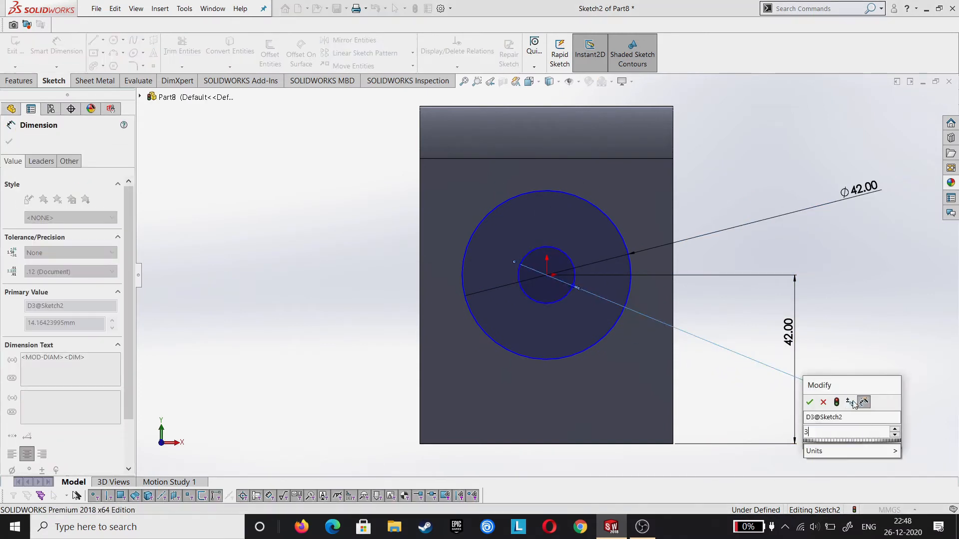
type("30")
key("Return")
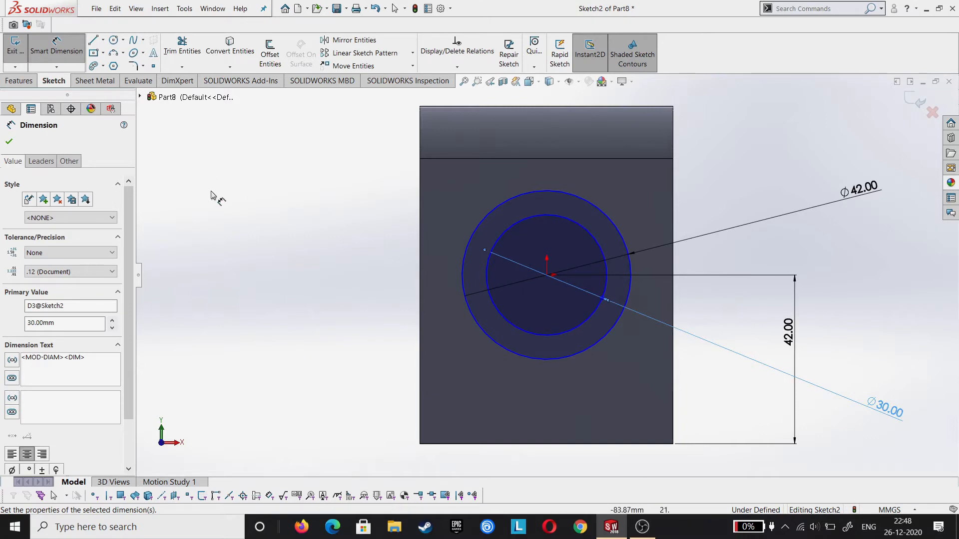
left_click(114, 54)
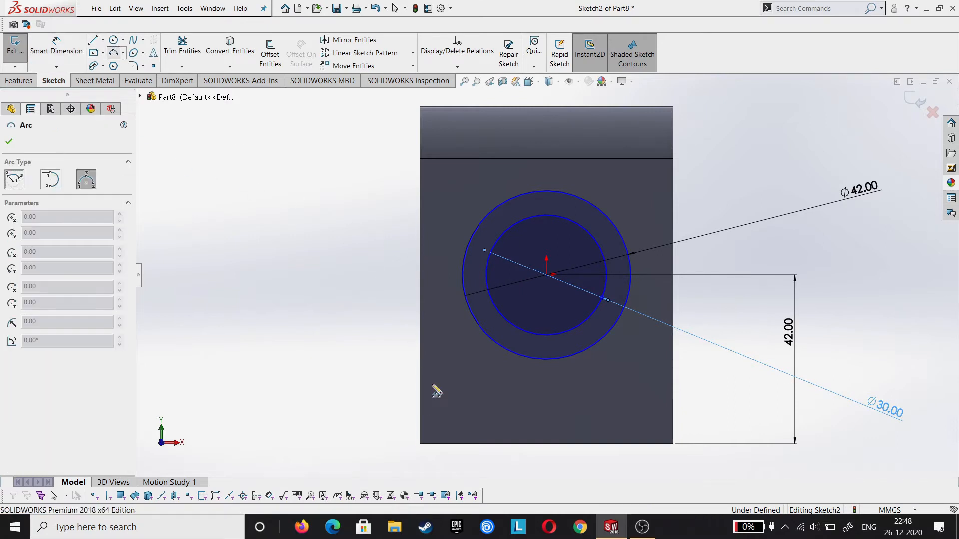
left_click(421, 412)
key("Escape")
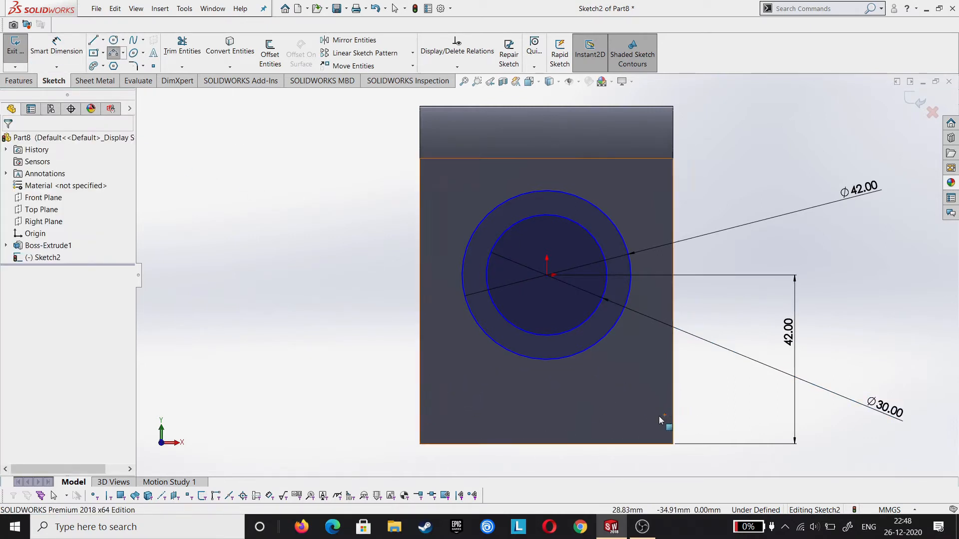
Sketch a downward-bulging 3-point arc of about 59 mm radius between the face's two side edges, reaching the lower edge.
left_click(114, 54)
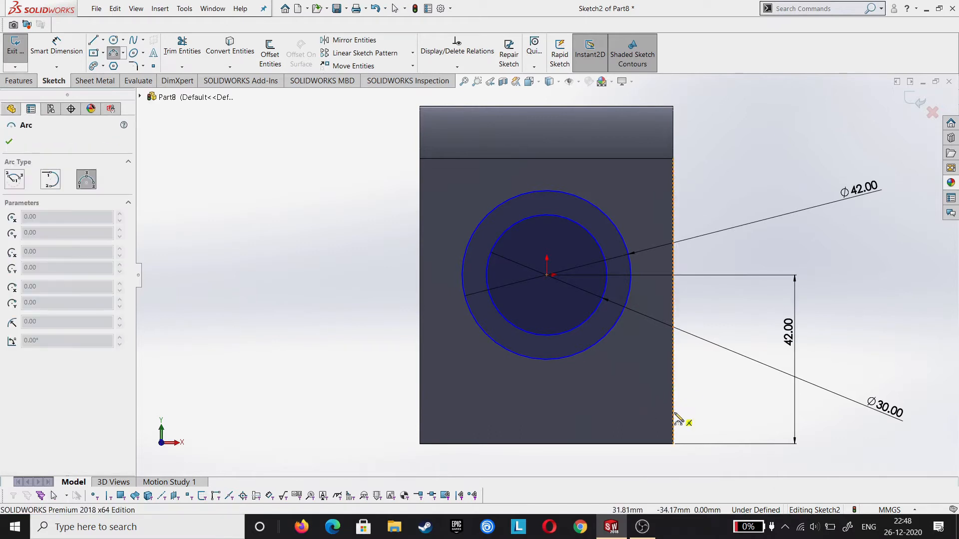
left_click(674, 411)
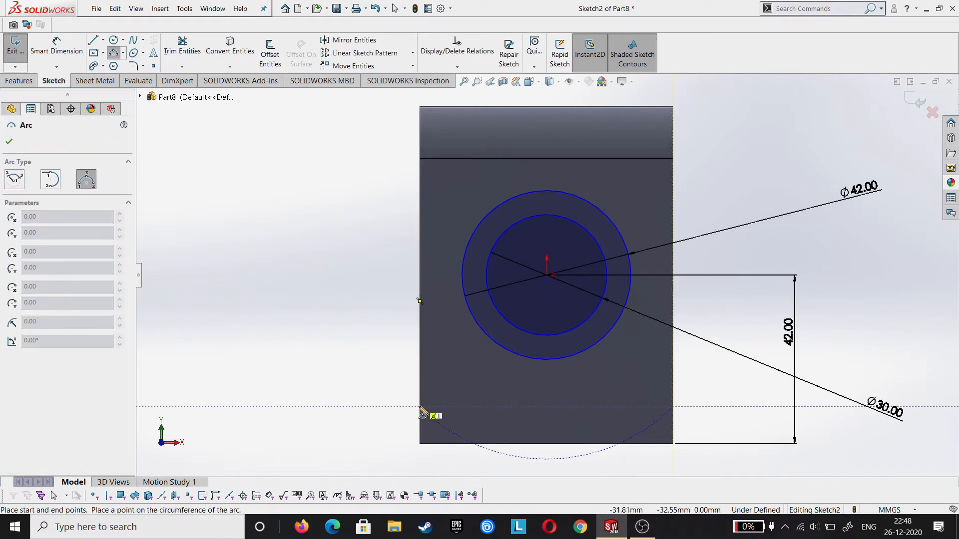
left_click(421, 407)
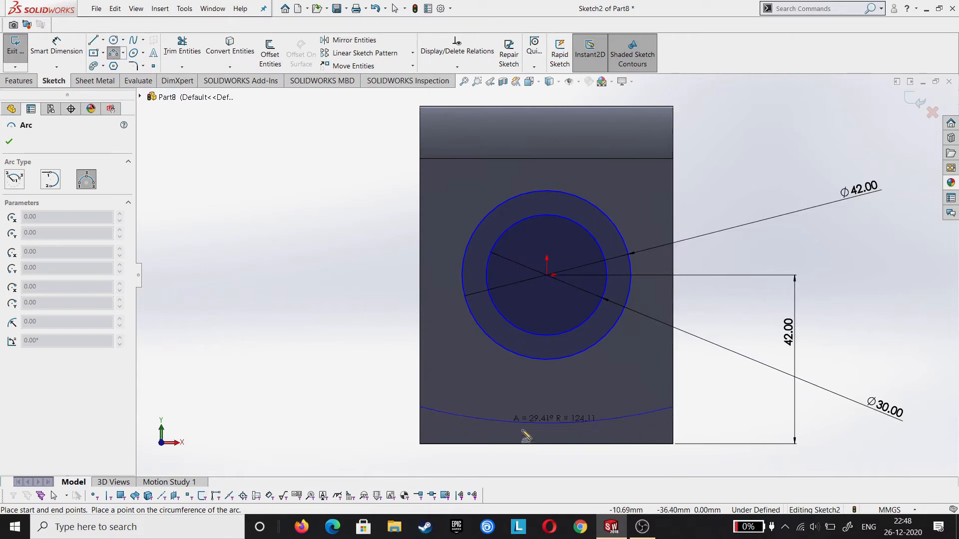
left_click(551, 449)
right_click(549, 434)
left_click(569, 440)
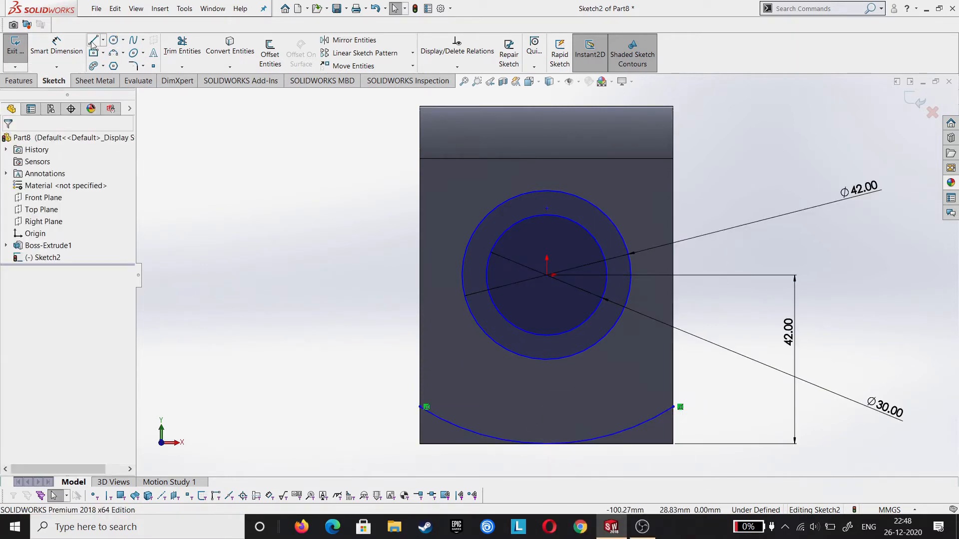
Close the corner areas below the arc with a line along the lower edge and vertical lines up to both arc ends.
key("l")
left_click(420, 444)
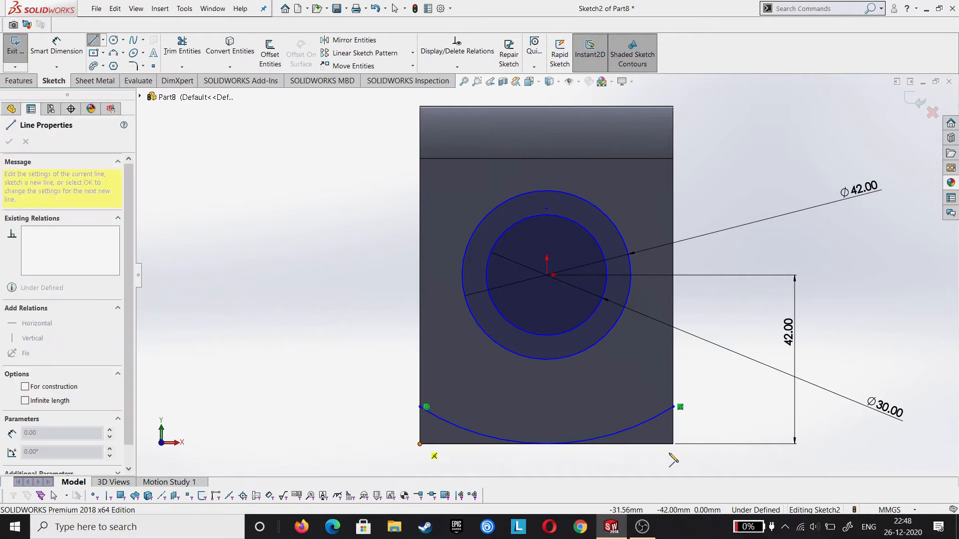
left_click(673, 443)
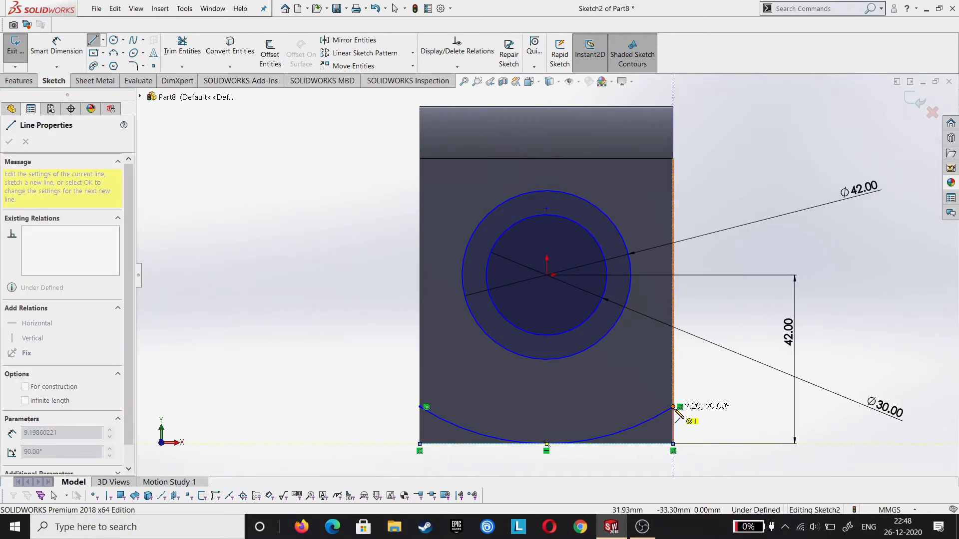
left_click(673, 407)
right_click(674, 408)
left_click(691, 414)
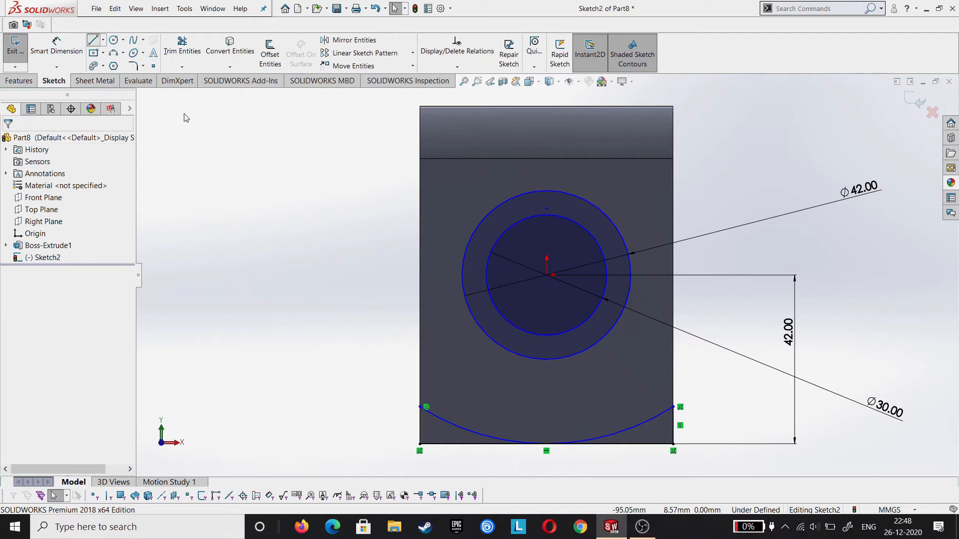
key("l")
left_click(420, 443)
left_click(420, 407)
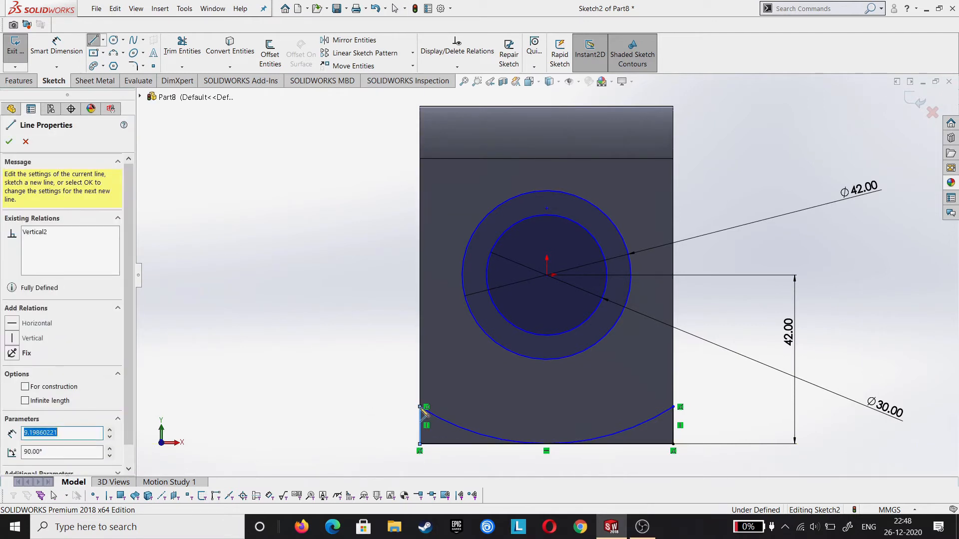
key("Escape")
Make the arc tangent to the horizontal line along the block's lower edge.
left_click(456, 428)
left_click(457, 444, "ctrl")
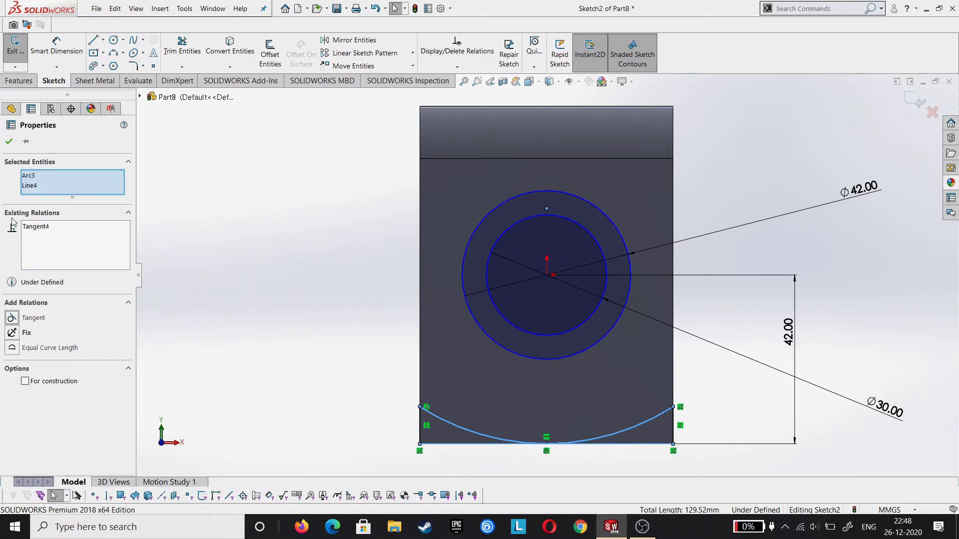
left_click(9, 140)
Dimension the lower arc's radius as 108 mm.
left_click(69, 48)
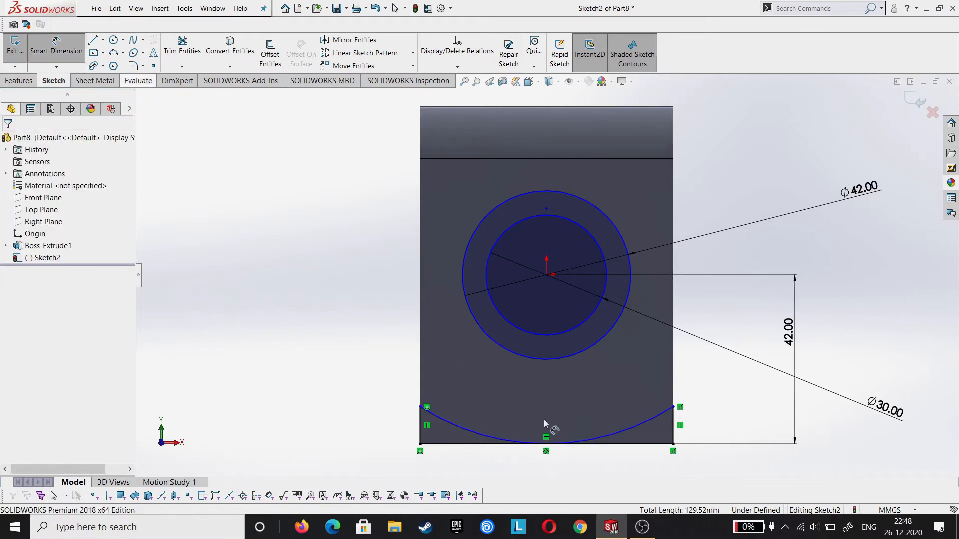
left_click(473, 434)
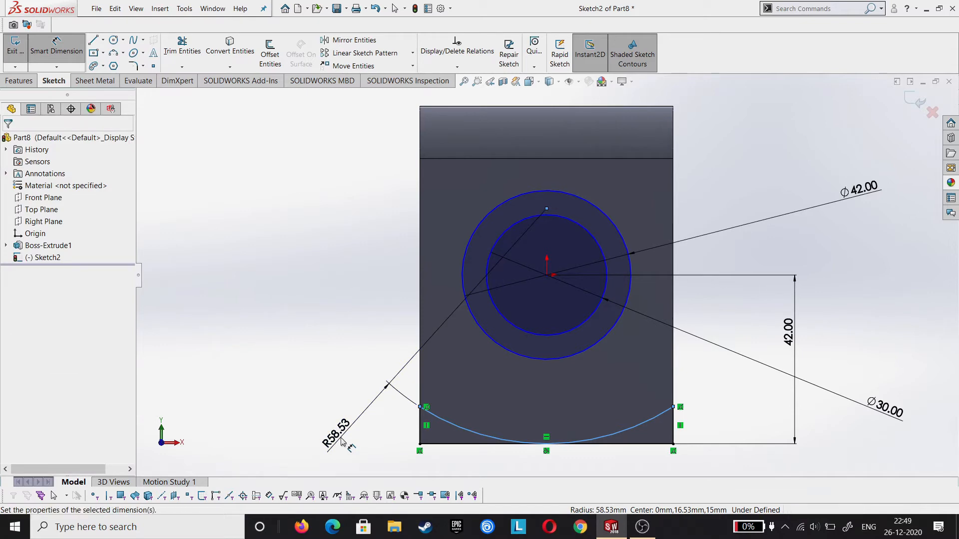
left_click(341, 442)
type("108")
key("Return")
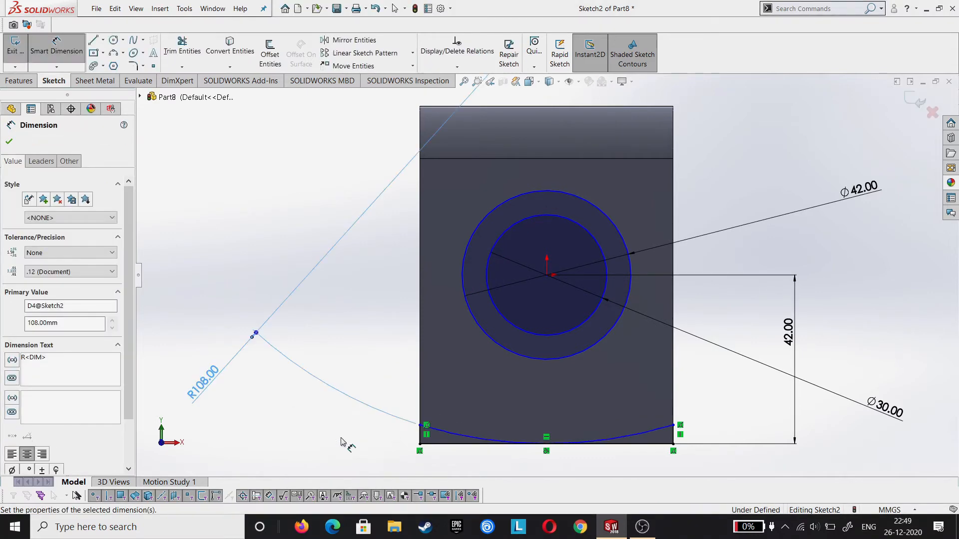
scroll(600, 449, "down", 2)
scroll(595, 450, "up", 4)
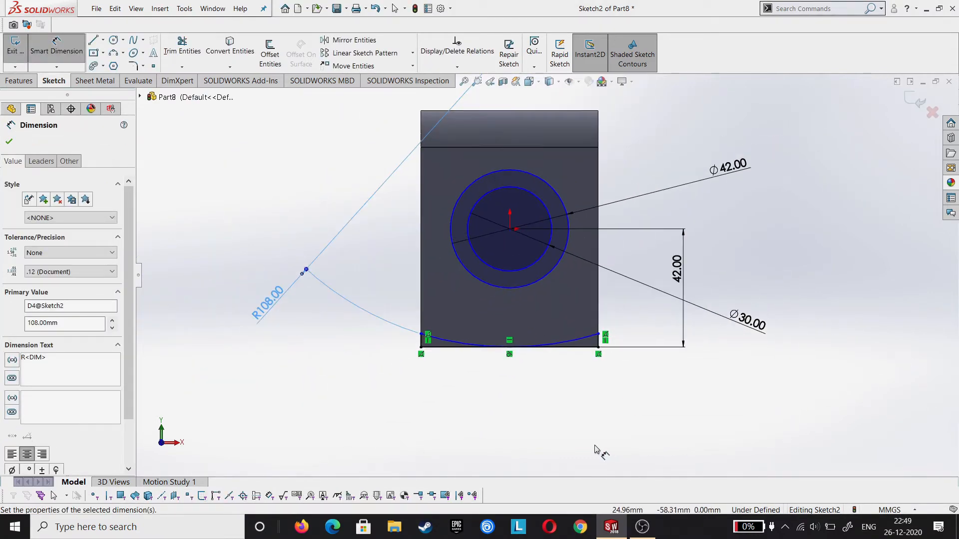
key("Escape")
Extrude-cut the two corner regions below the arc and the inner circle with a Blind depth of 63 mm.
left_click(31, 81)
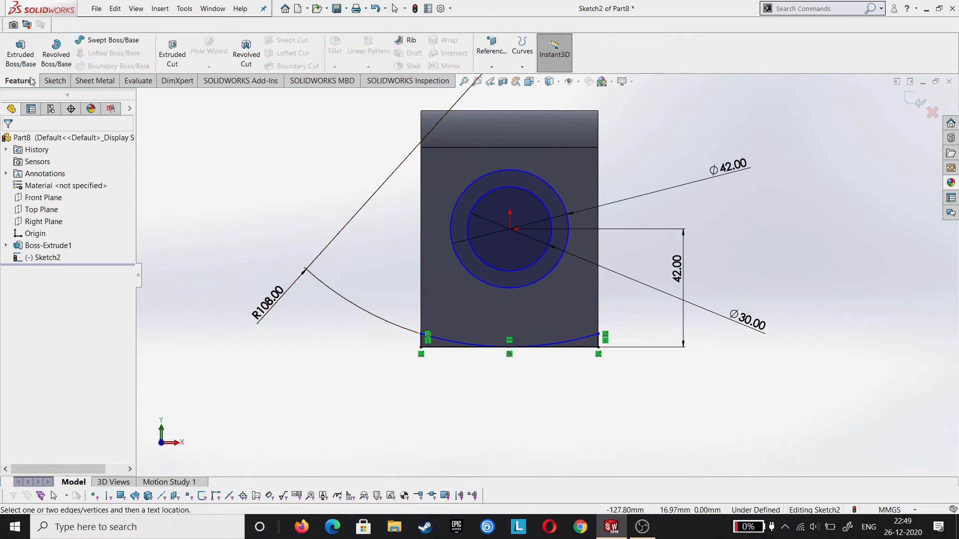
left_click(172, 55)
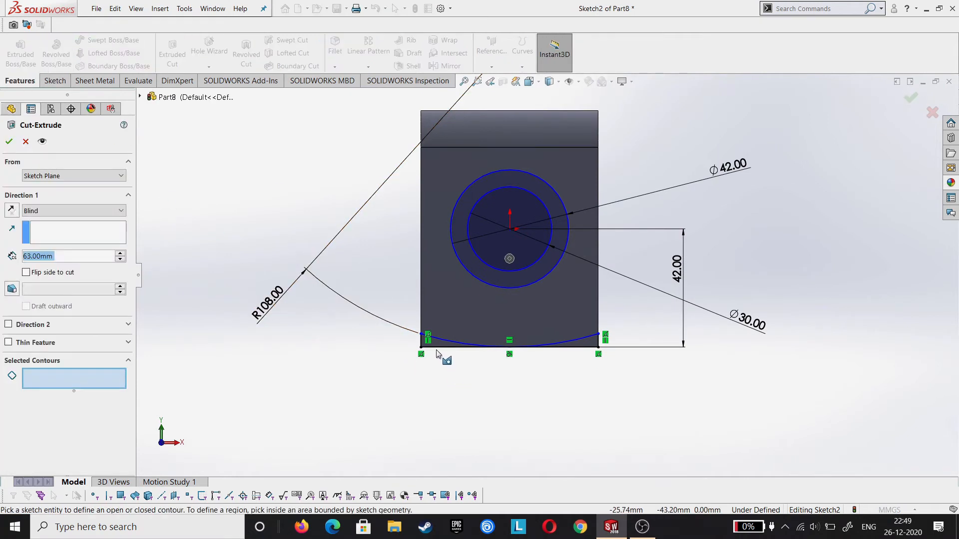
left_click(435, 345)
left_click(589, 343)
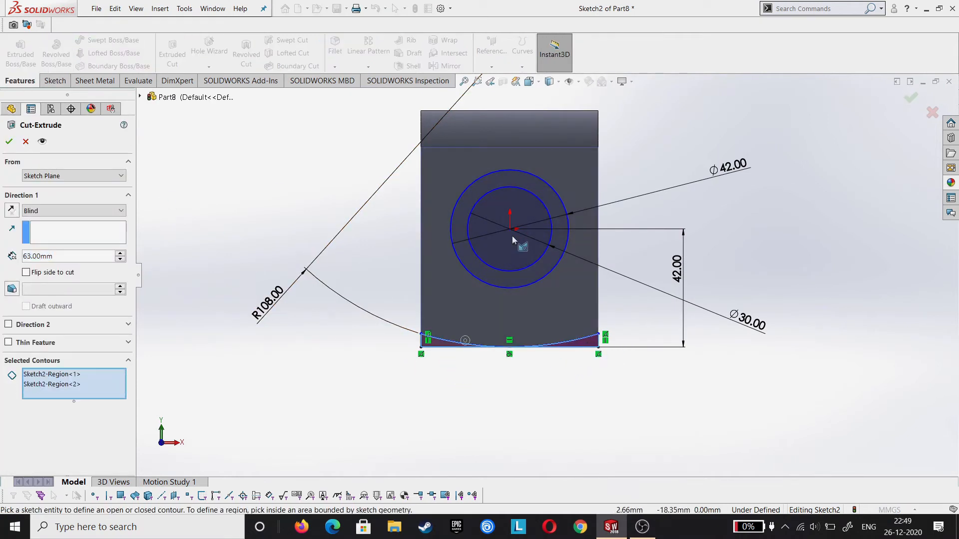
left_click(509, 249)
left_click(9, 142)
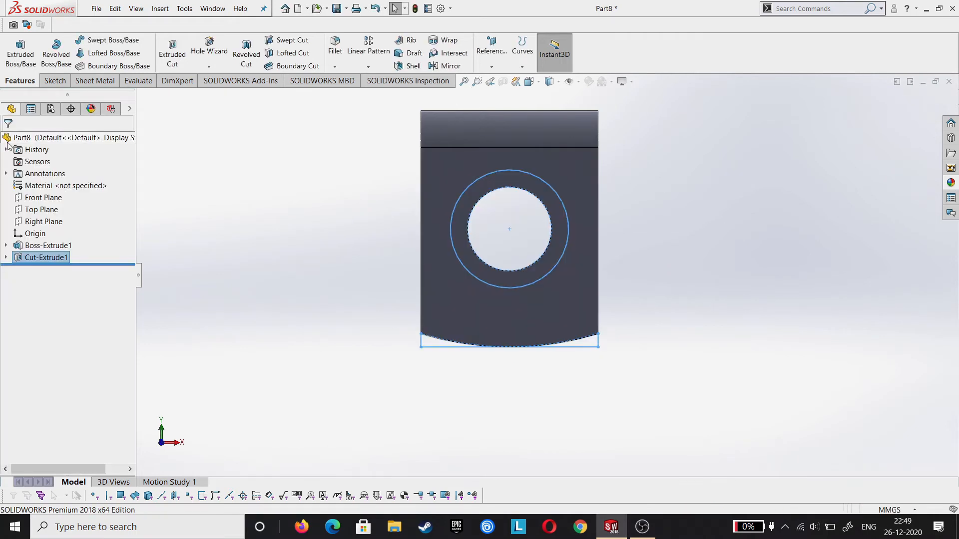
Extrude-cut the ring between the two circles of the existing hole sketch to a Blind depth of 12 mm for the counterbore.
middle_click_drag(265, 320, 288, 322)
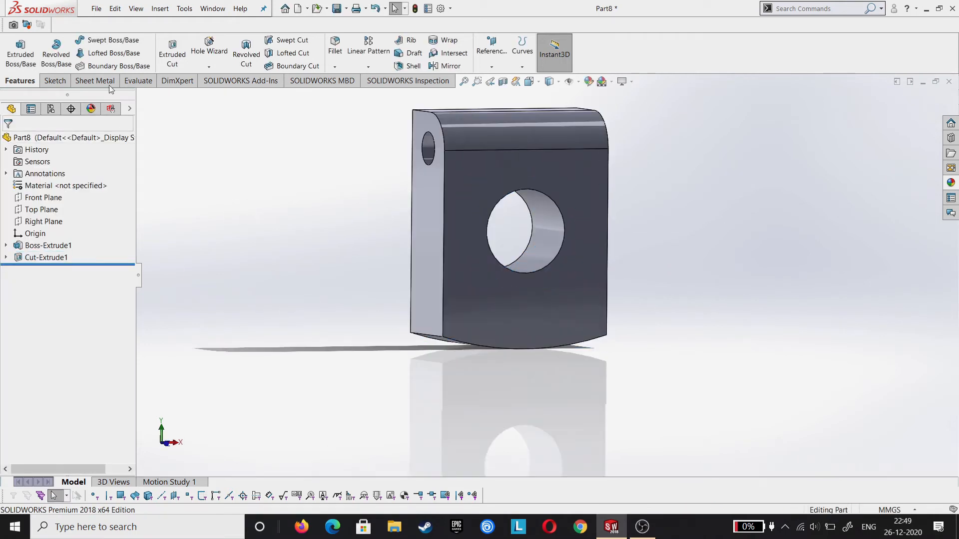
left_click(181, 52)
left_click(140, 96)
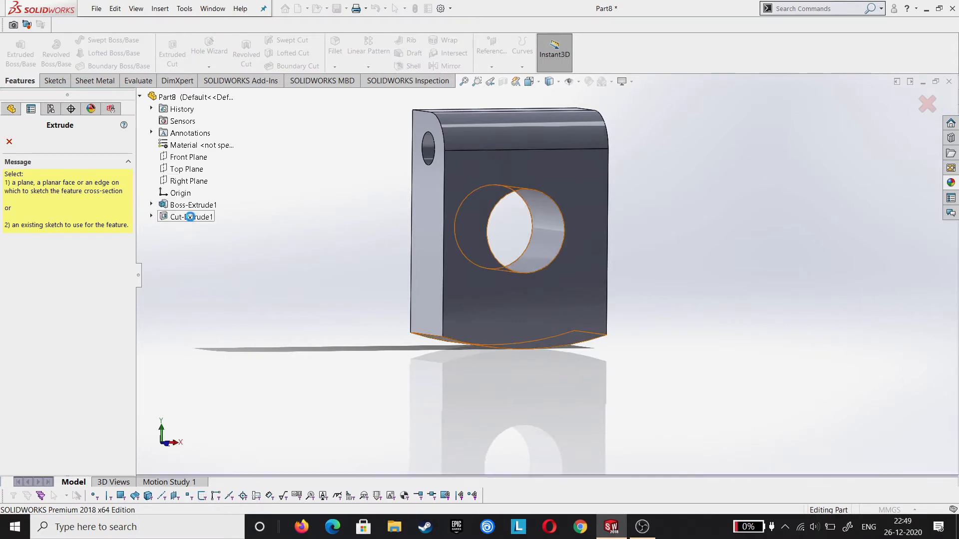
left_click(152, 216)
left_click(200, 229)
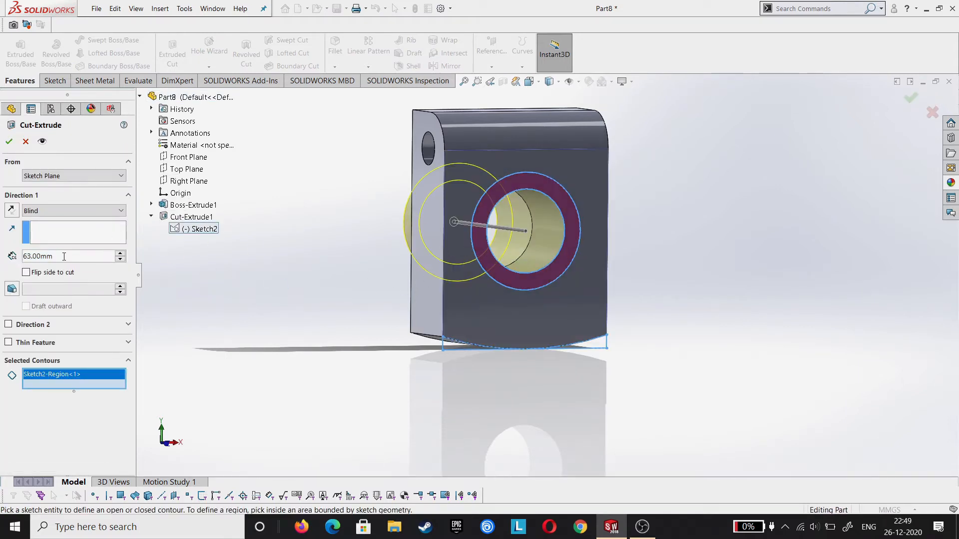
type("12")
key("Return")
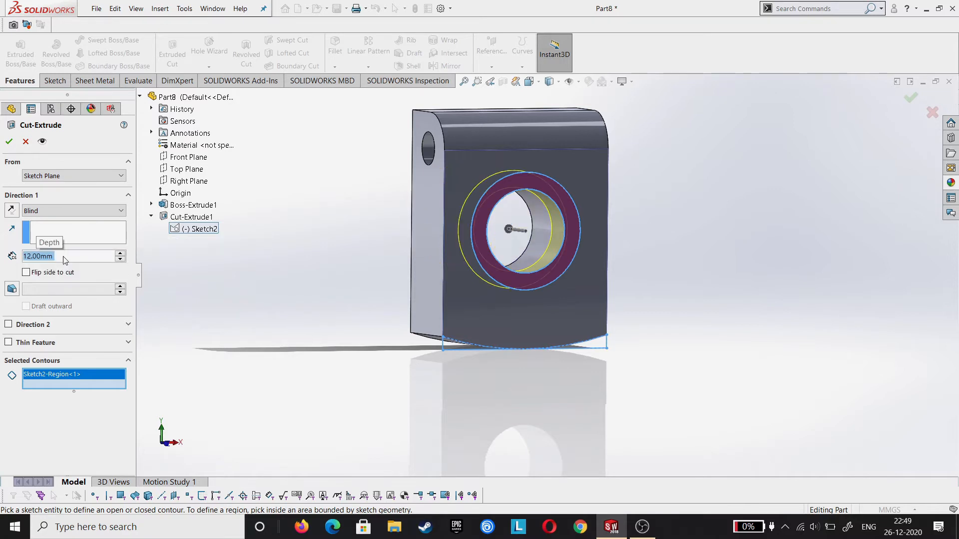
left_click(9, 142)
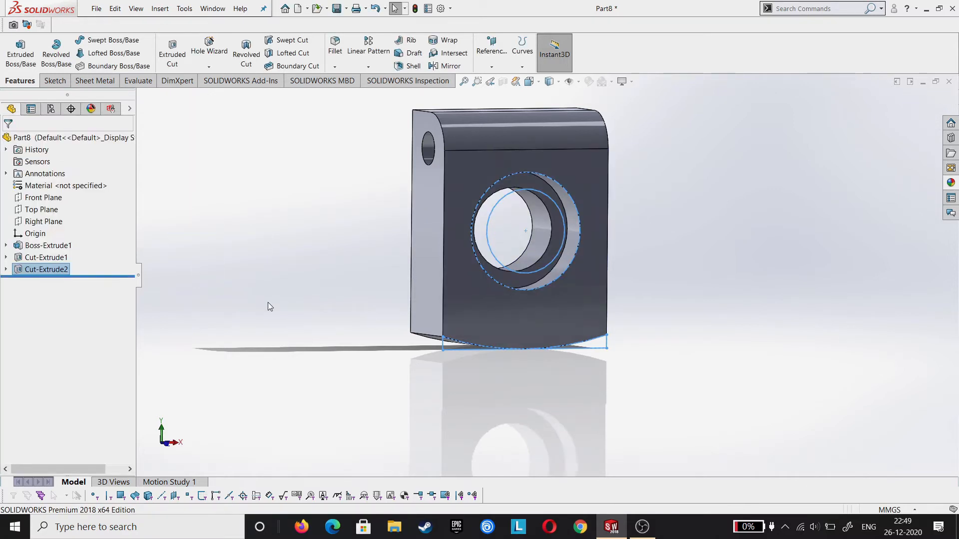
Apply a dark metallic appearance to the whole block and orient the model to the Isometric view.
middle_click_drag(339, 298, 480, 304)
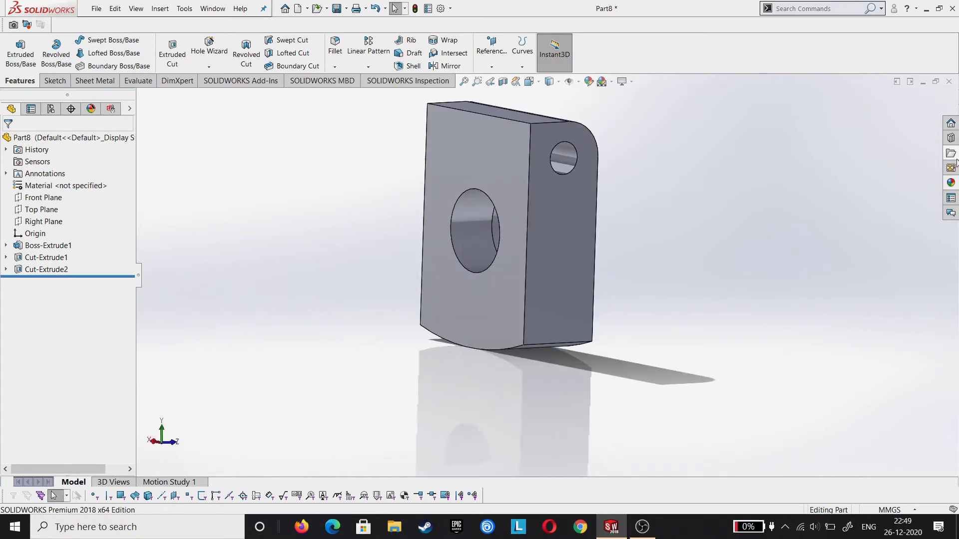
left_click(952, 184)
double_click(822, 256)
left_click(639, 241)
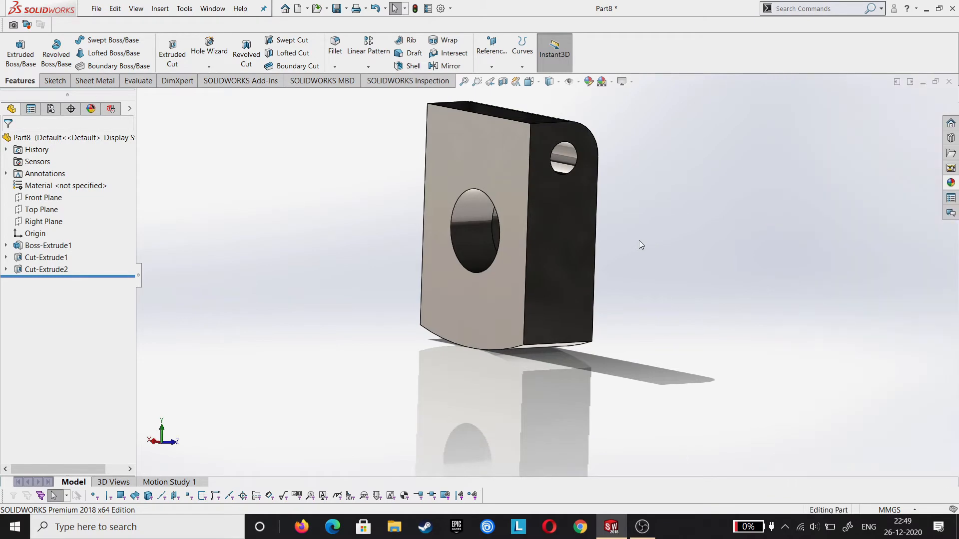
middle_click_drag(640, 241, 485, 235)
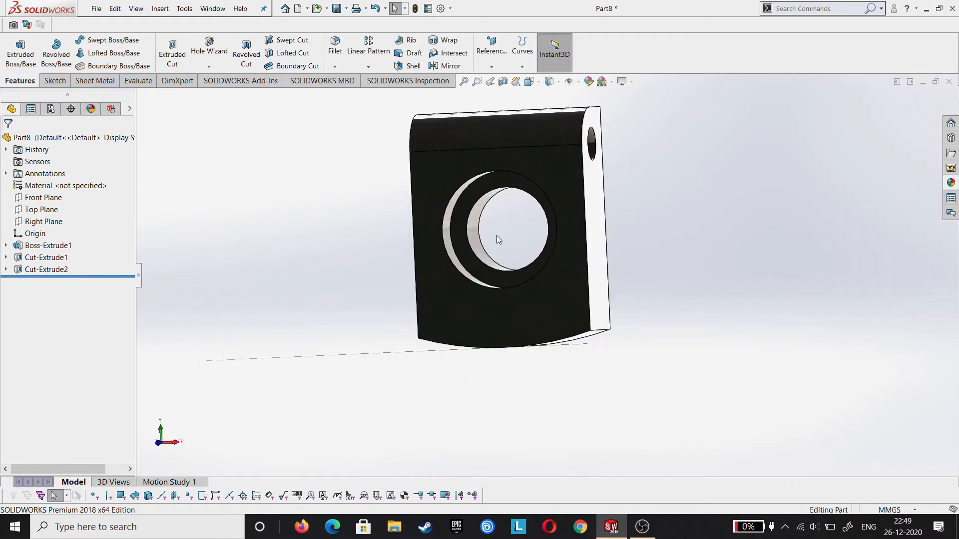
key("space")
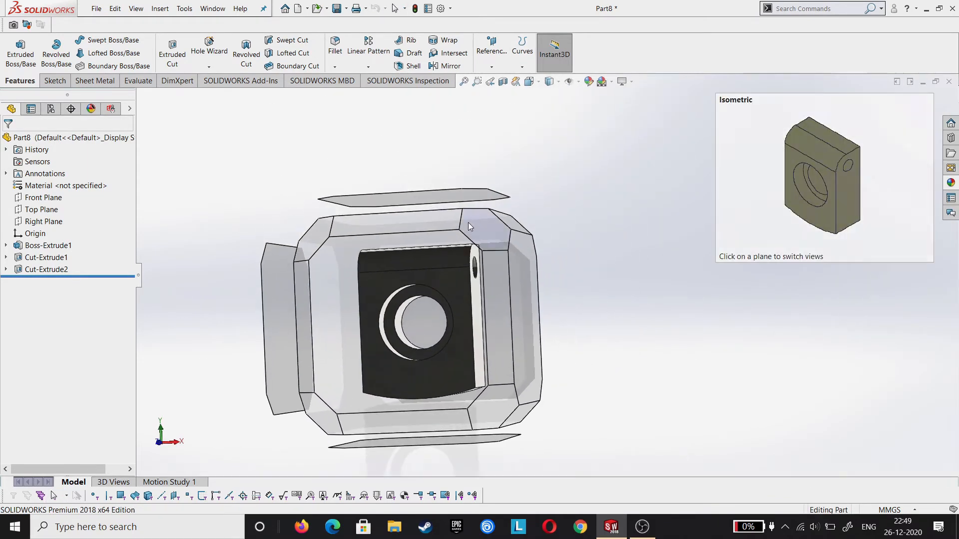
left_click(469, 223)
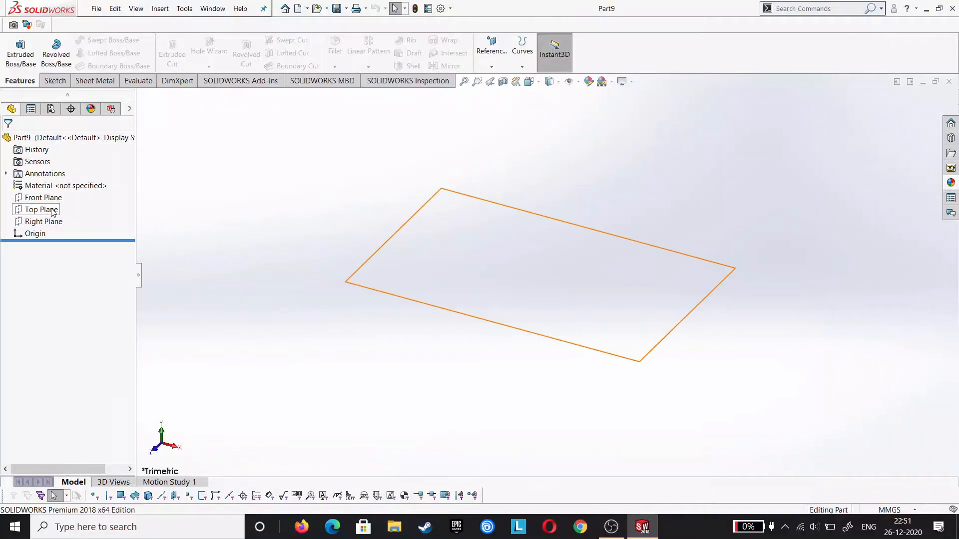
In the new part, sketch a circle about 49 mm in diameter on the Right Plane, centred on the origin.
left_click(44, 221)
left_click(60, 190)
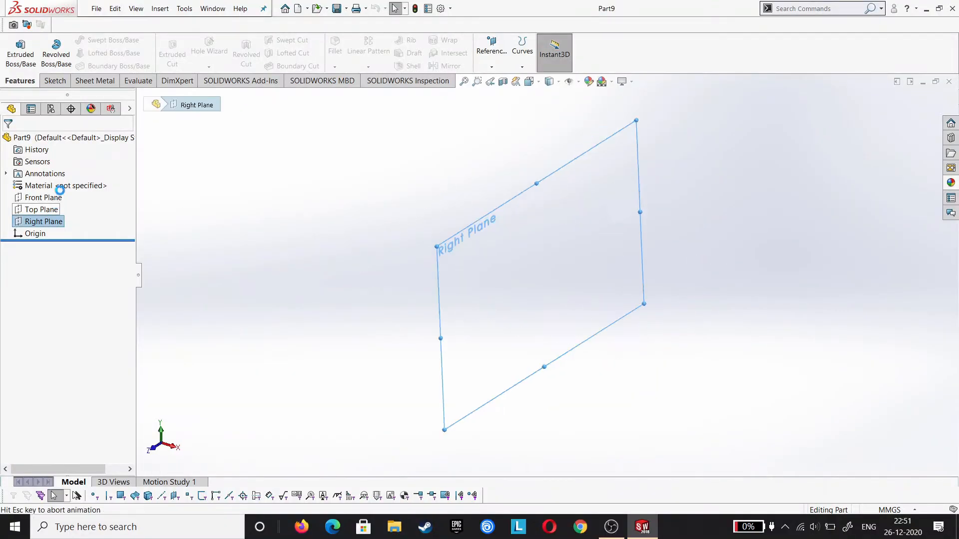
left_click(114, 42)
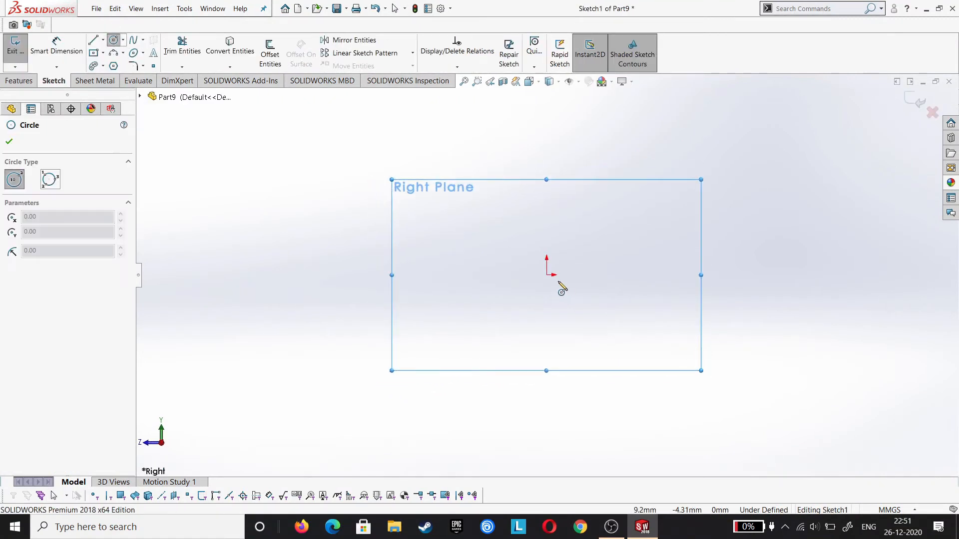
left_click(546, 274)
left_click(548, 316)
Dimension the circle's diameter as 13 mm.
left_click(69, 48)
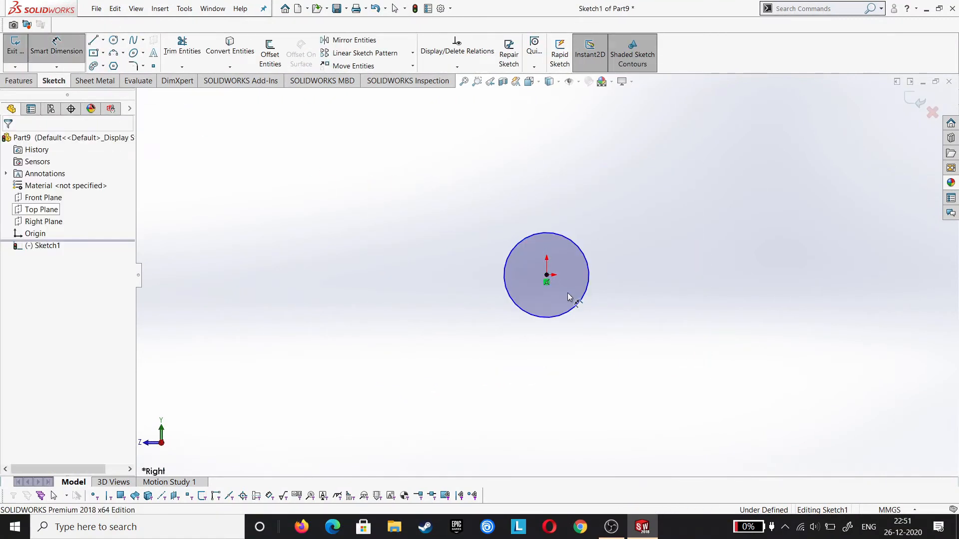
left_click(586, 302)
left_click(743, 334)
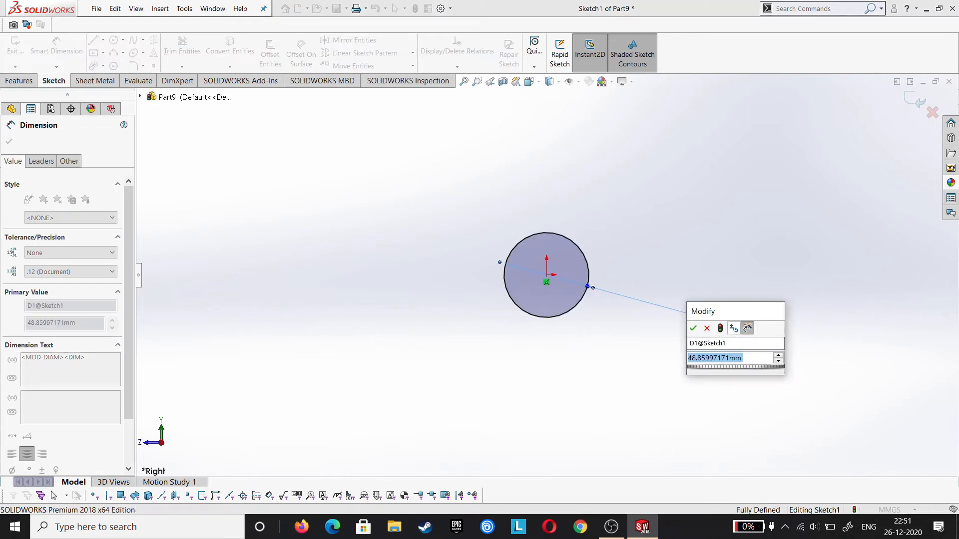
type("13")
key("Return")
left_click(10, 142)
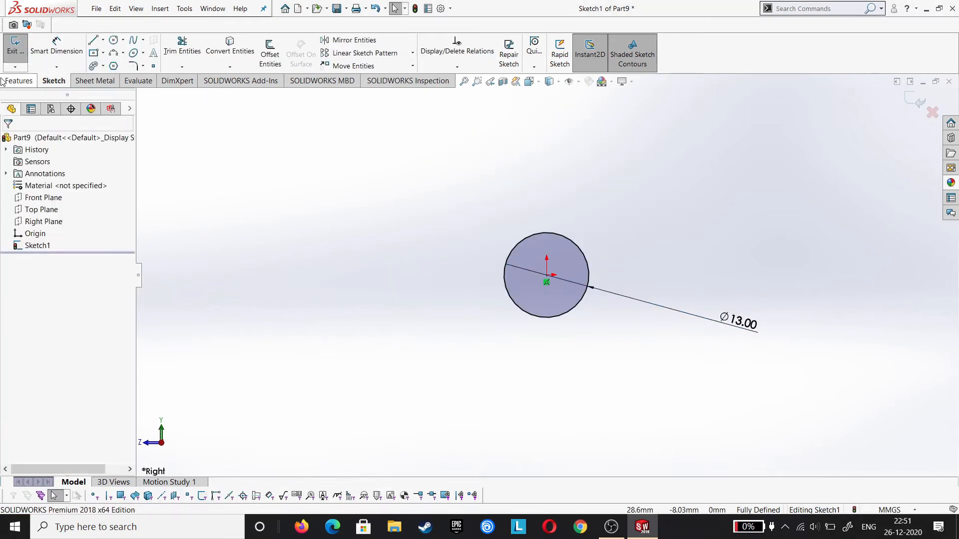
Start a Boss-Extrude of the 13 mm circle with the Mid Plane end condition.
left_click(20, 80)
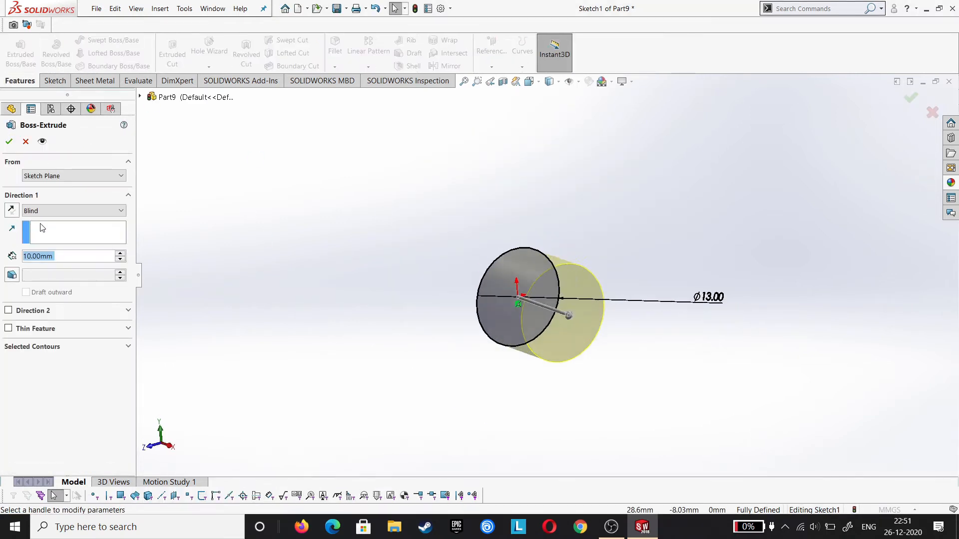
left_click(73, 209)
left_click(67, 264)
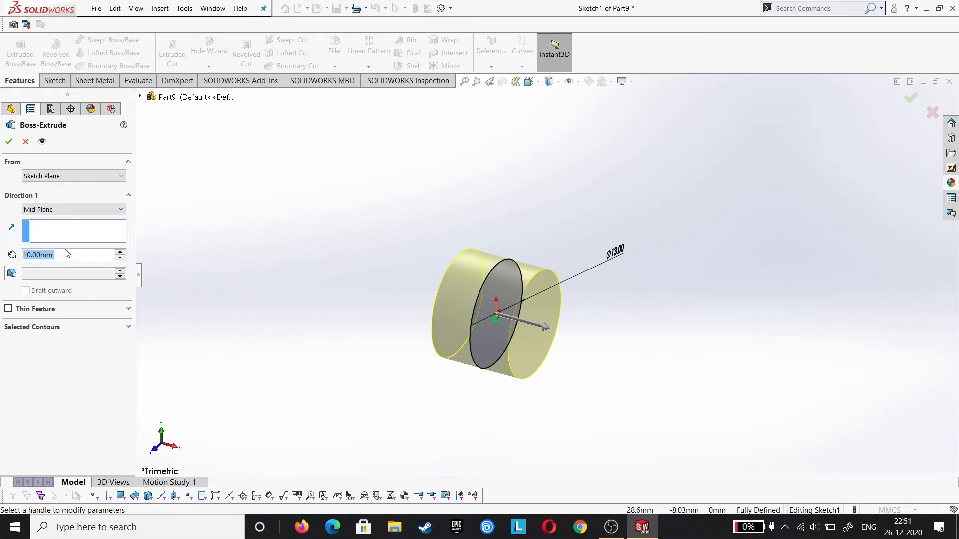
Extrude the 13 mm circle 100 mm with the Mid Plane end condition.
type("100")
key("Return")
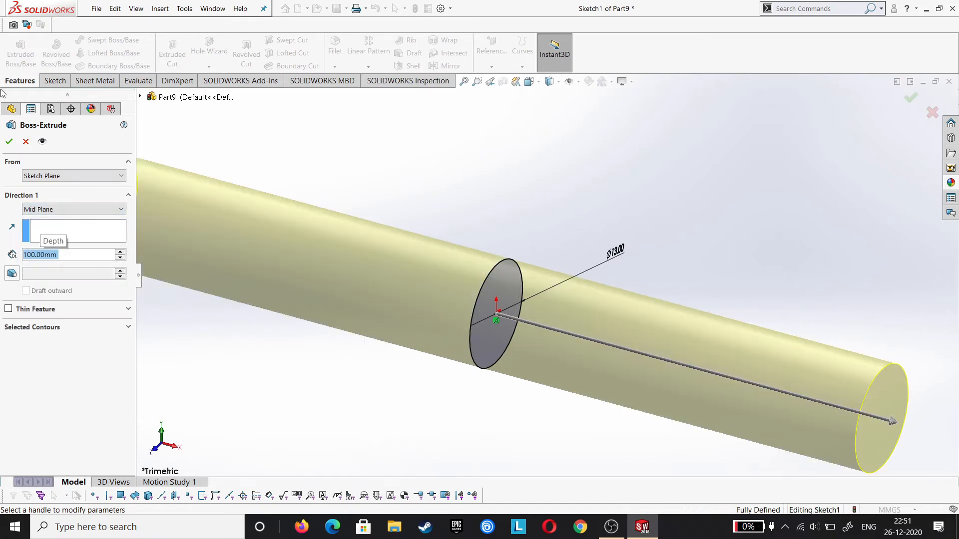
left_click(9, 142)
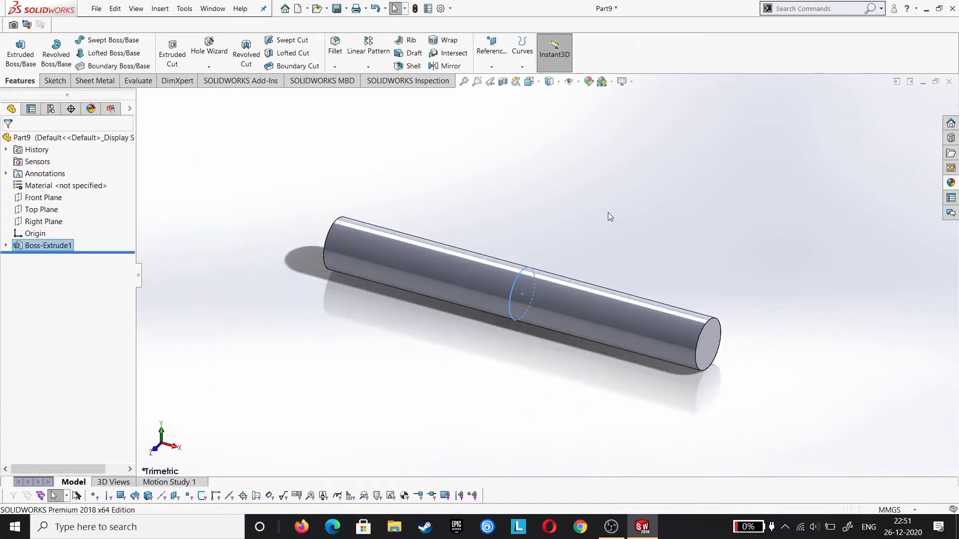
left_click(610, 216)
left_click(951, 183)
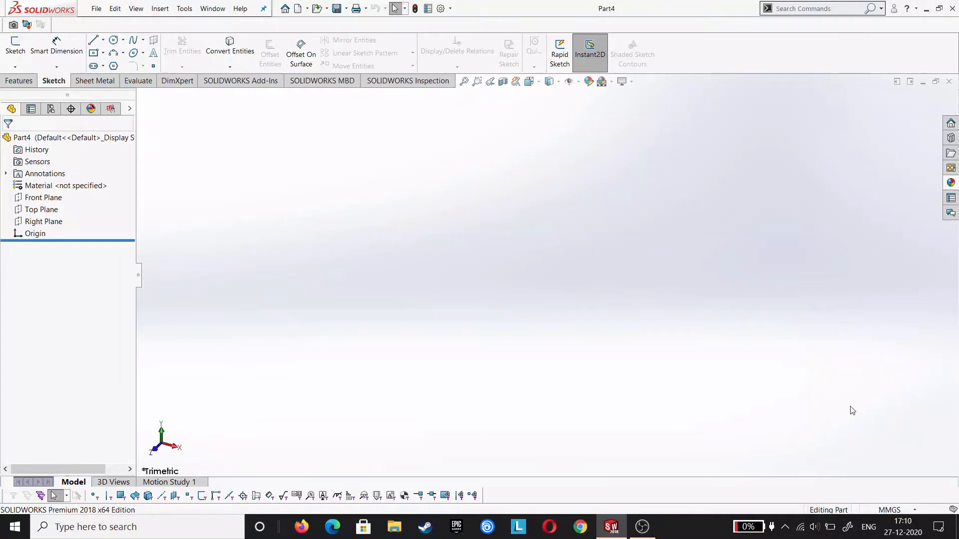
Start a sketch on the Front Plane and draw a horizontal construction line about 84 mm long through the origin.
left_click(44, 197)
left_click(15, 47)
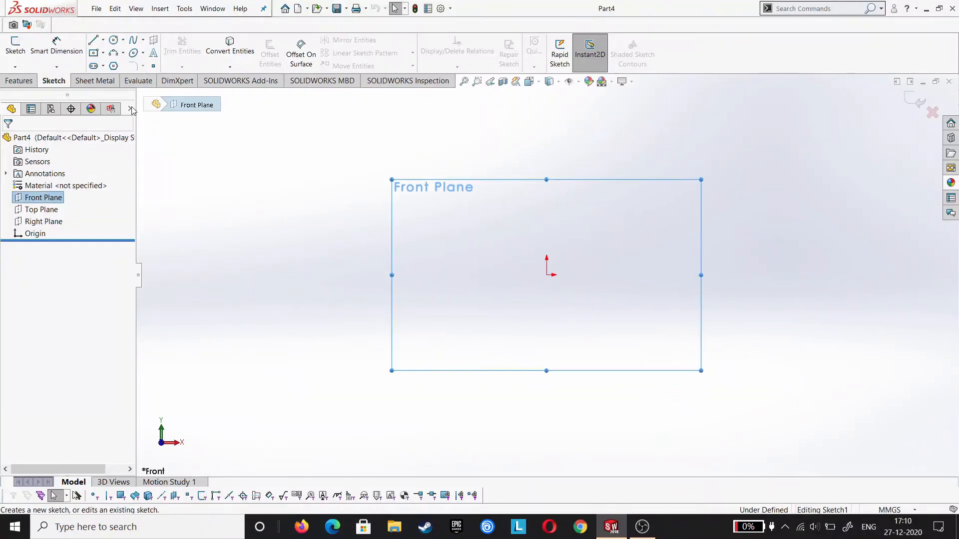
left_click(103, 40)
left_click(111, 68)
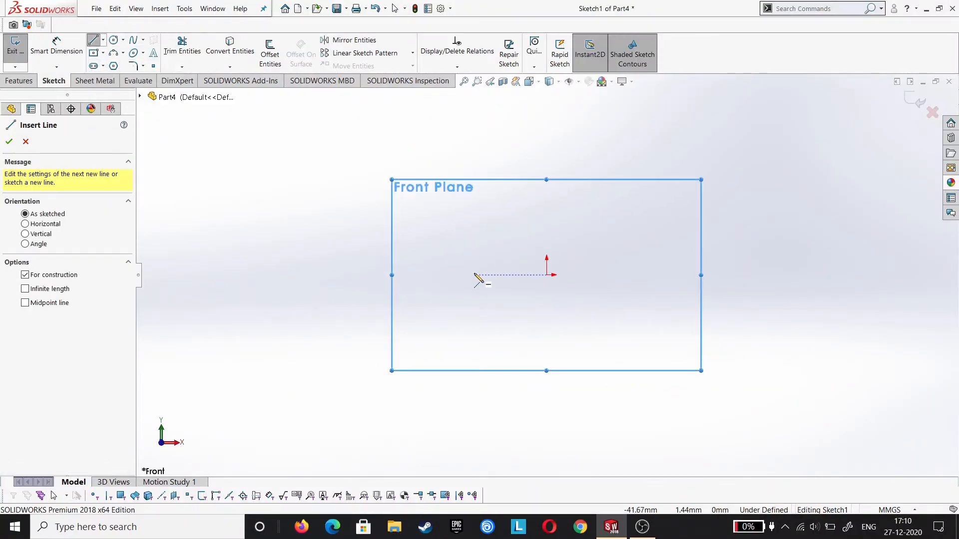
left_click(620, 275)
right_click(620, 274)
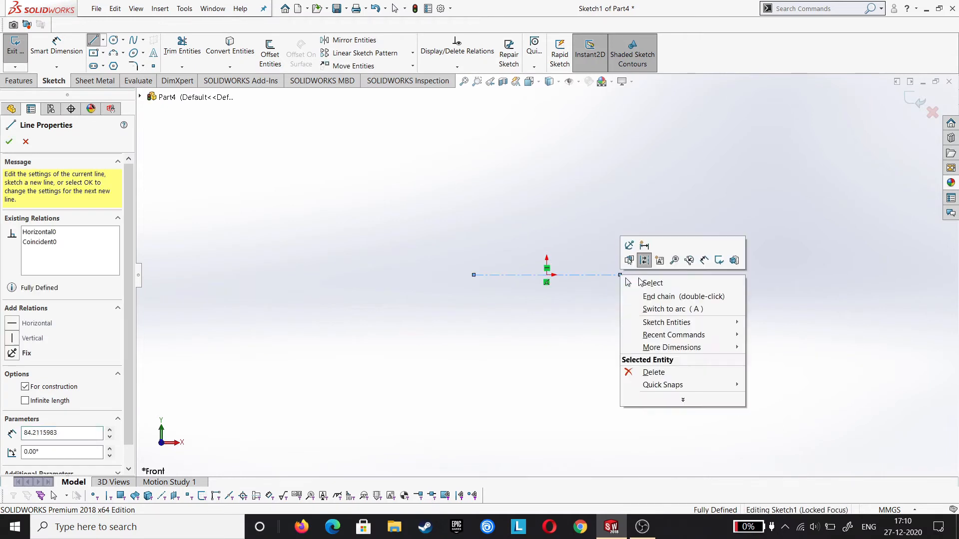
left_click(632, 279)
Add a Midpoint relation between the construction line and the origin.
left_click(580, 276)
left_click(547, 275)
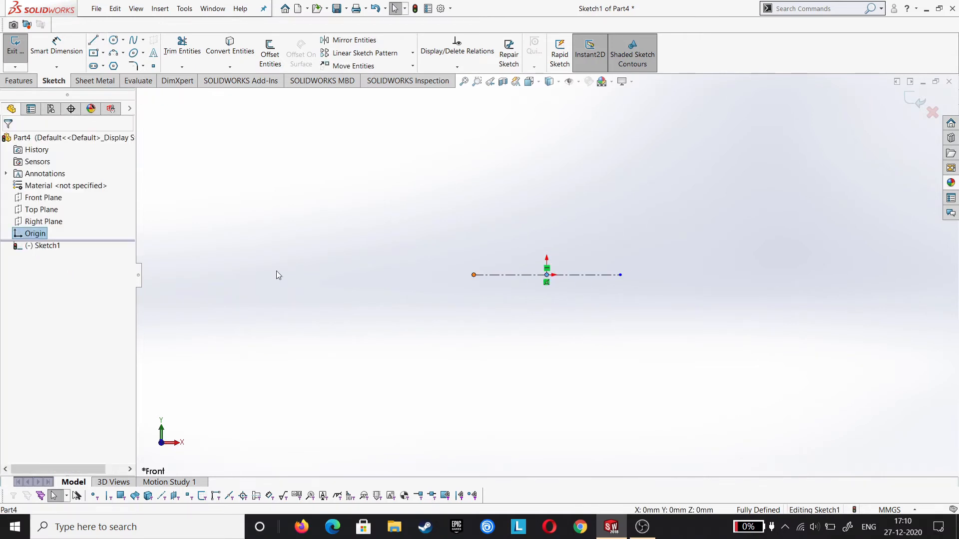
left_click(495, 282, "ctrl")
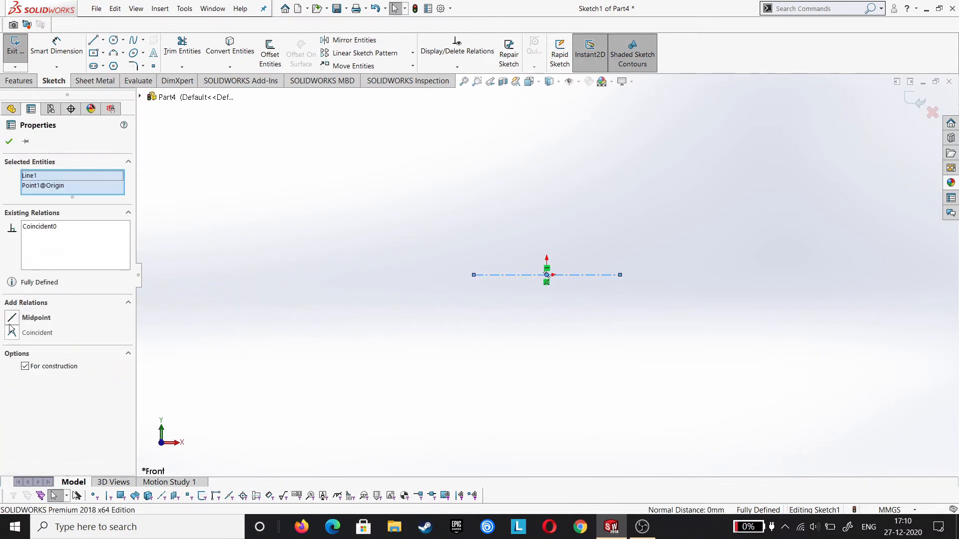
left_click(9, 141)
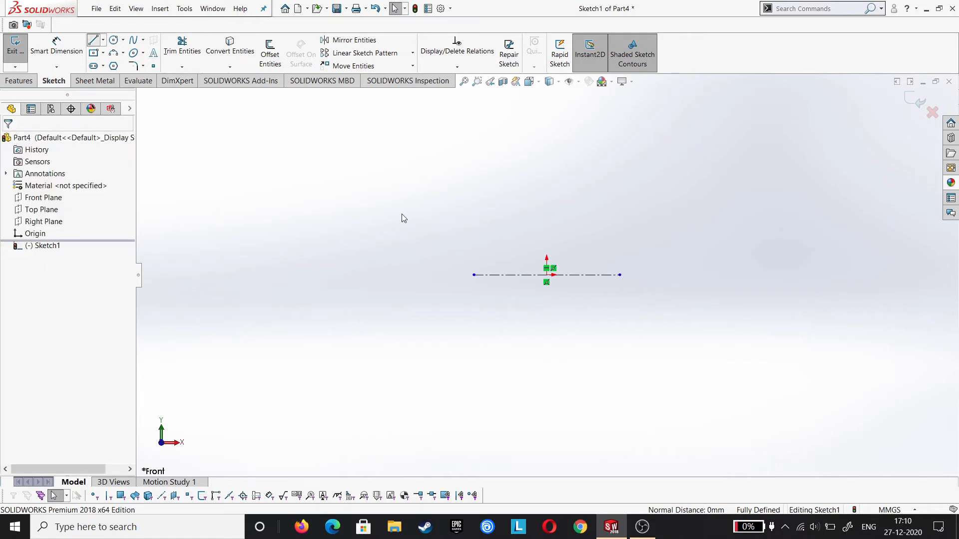
Sketch a stepped half-profile above the construction line between its endpoints: a narrow raised flange, a straight section about 52 mm long, and a sloped end.
key("l")
left_click(474, 275)
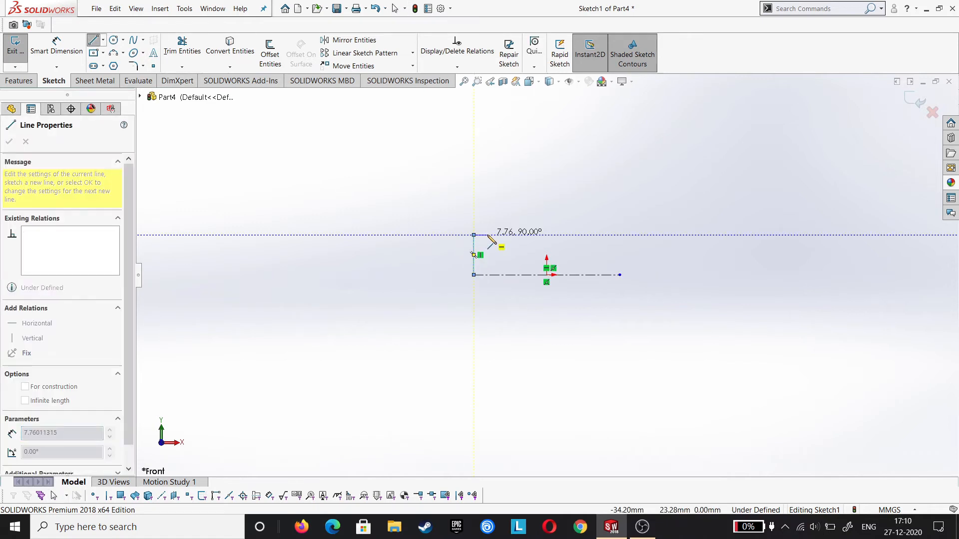
left_click(488, 236)
left_click(487, 248)
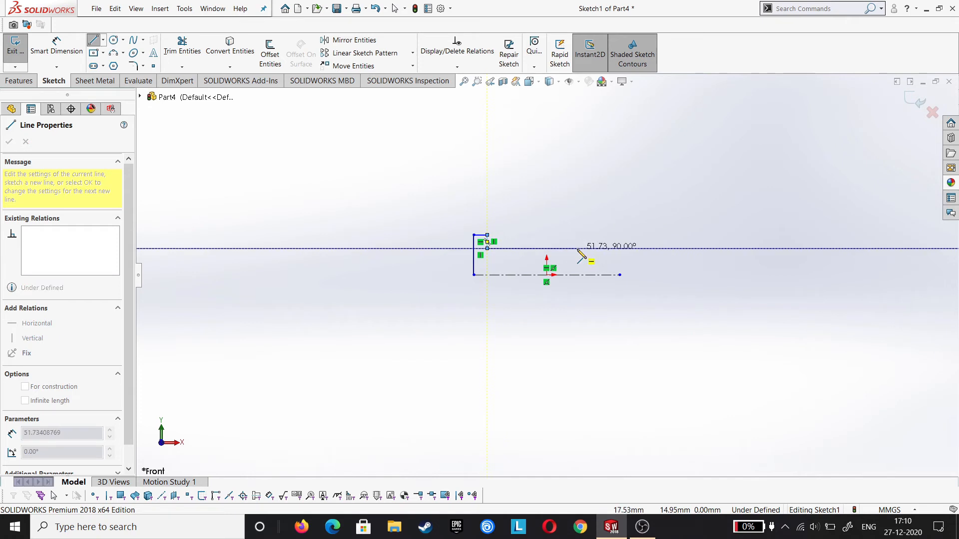
left_click(576, 249)
left_click(619, 258)
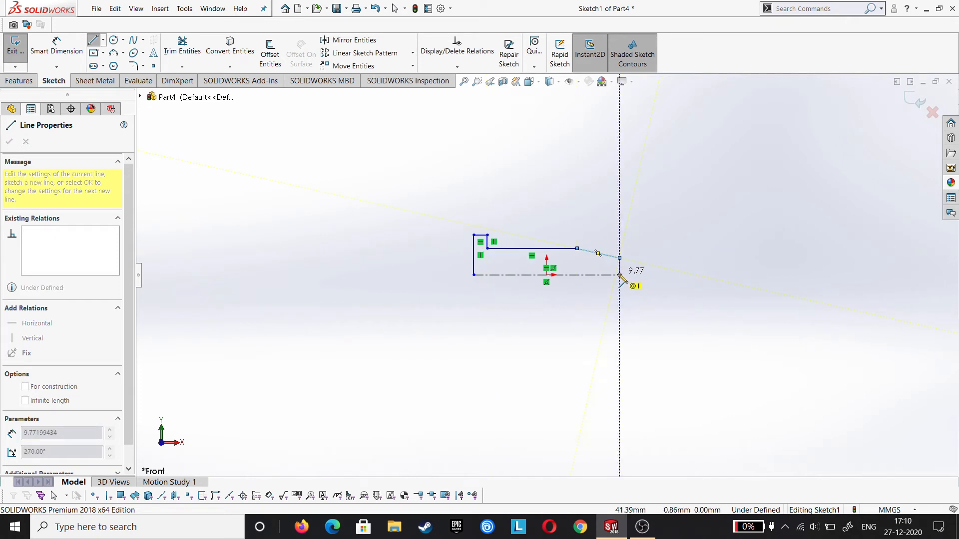
left_click(619, 275)
right_click(621, 273)
left_click(647, 280)
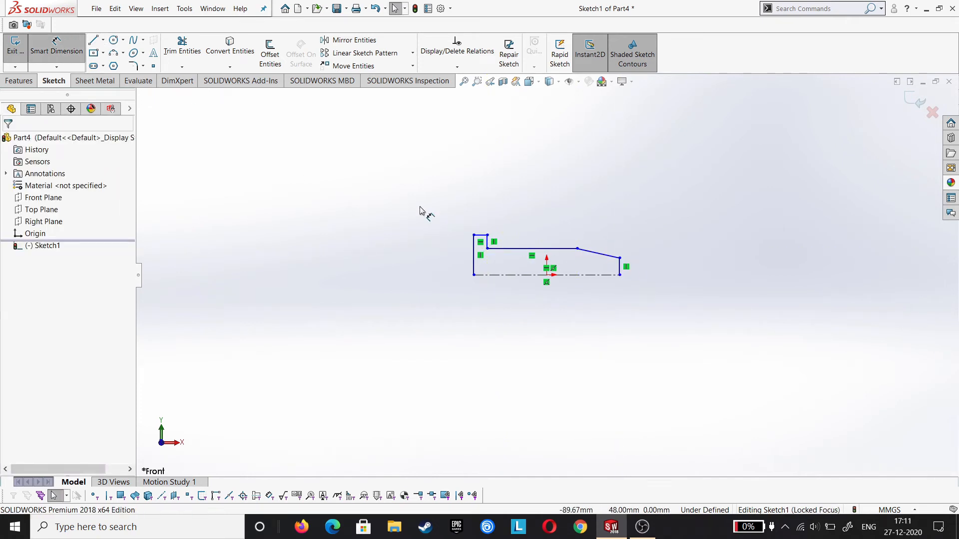
Dimension the flange's diameter across the construction line as 42 mm.
left_click(481, 236)
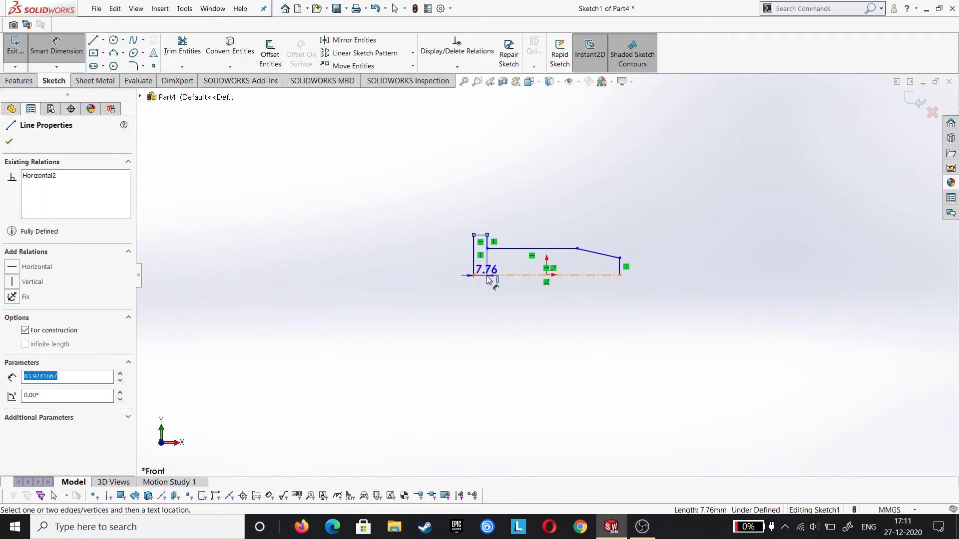
left_click(488, 276)
left_click(387, 278)
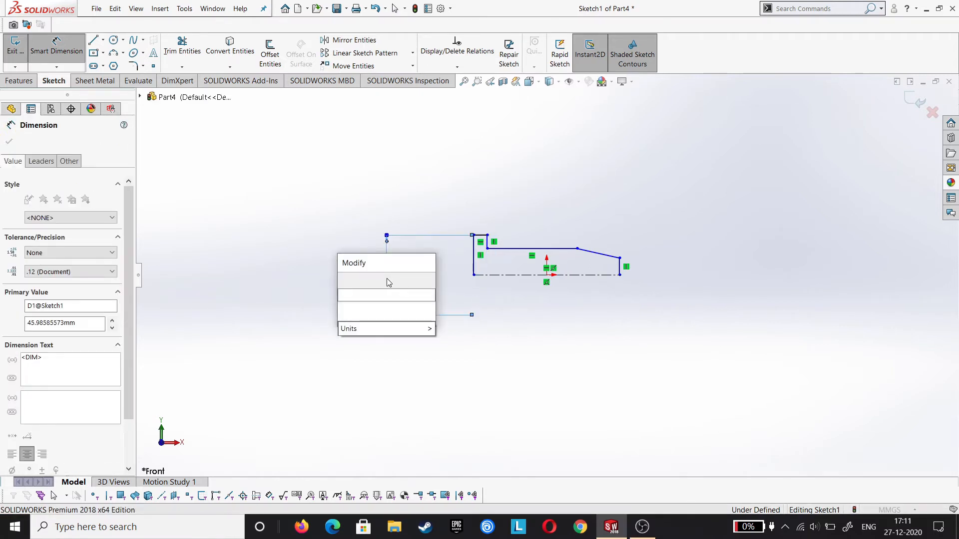
type("42")
key("Return")
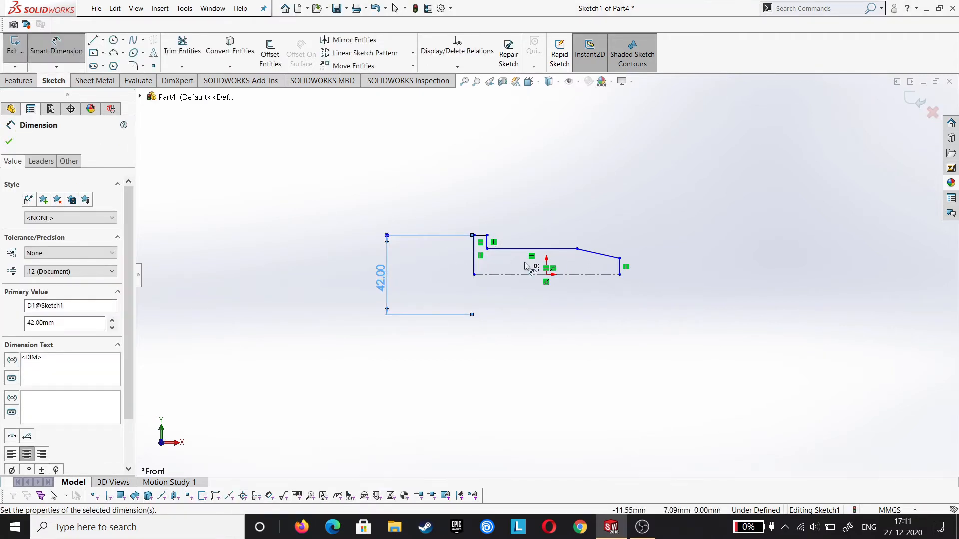
Dimension the straight section's diameter across the construction line as 30 mm.
left_click(528, 249)
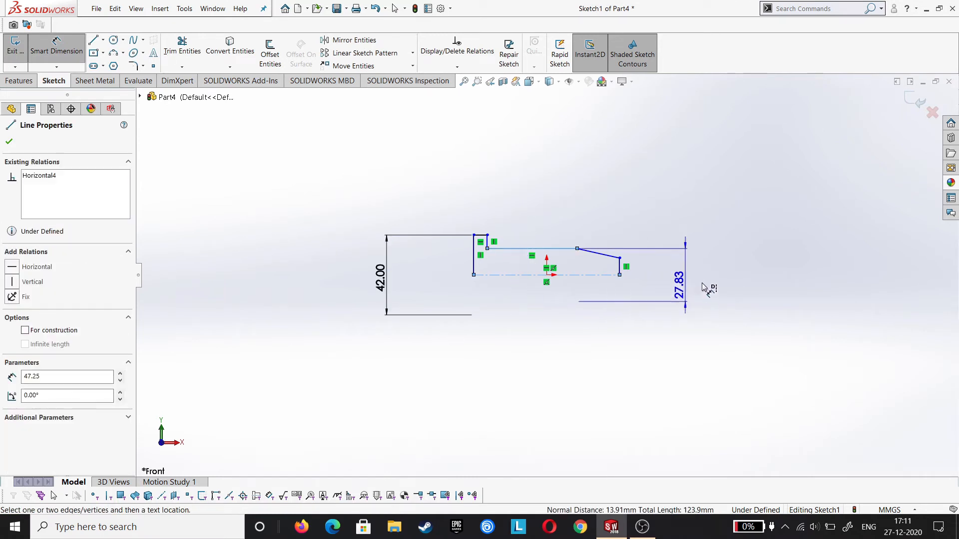
left_click(777, 276)
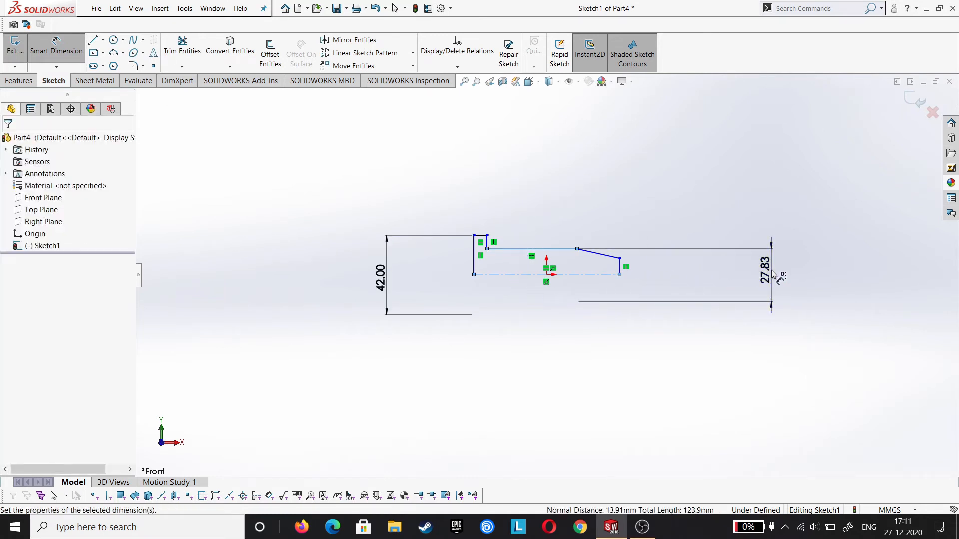
type("30")
key("Return")
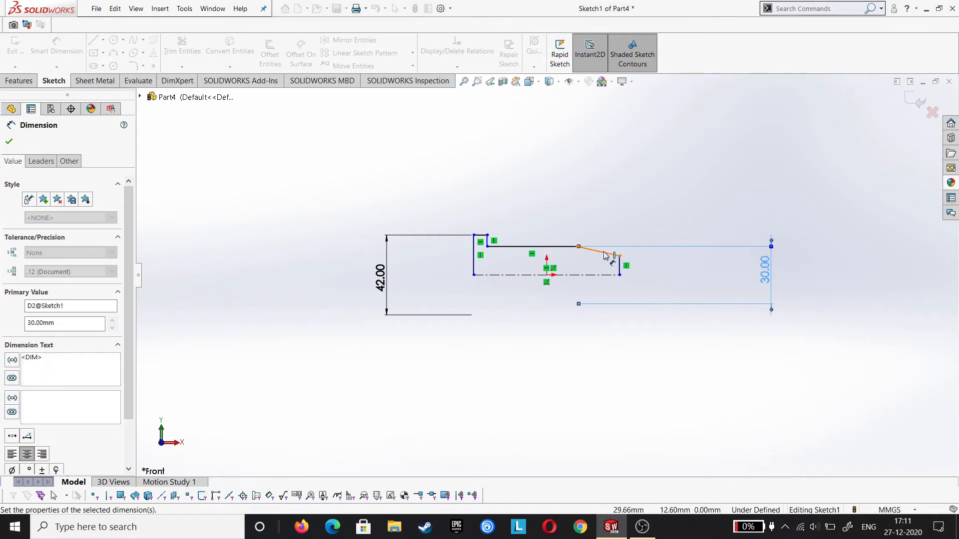
Dimension the diameter at the tapered section's outer end as 24 mm.
left_click(619, 255)
left_click(603, 275)
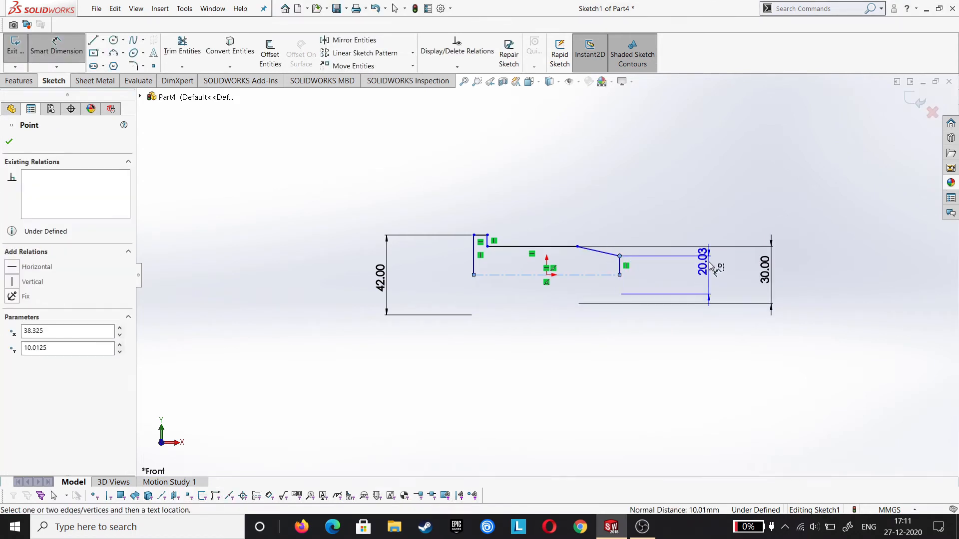
left_click(709, 268)
type("24")
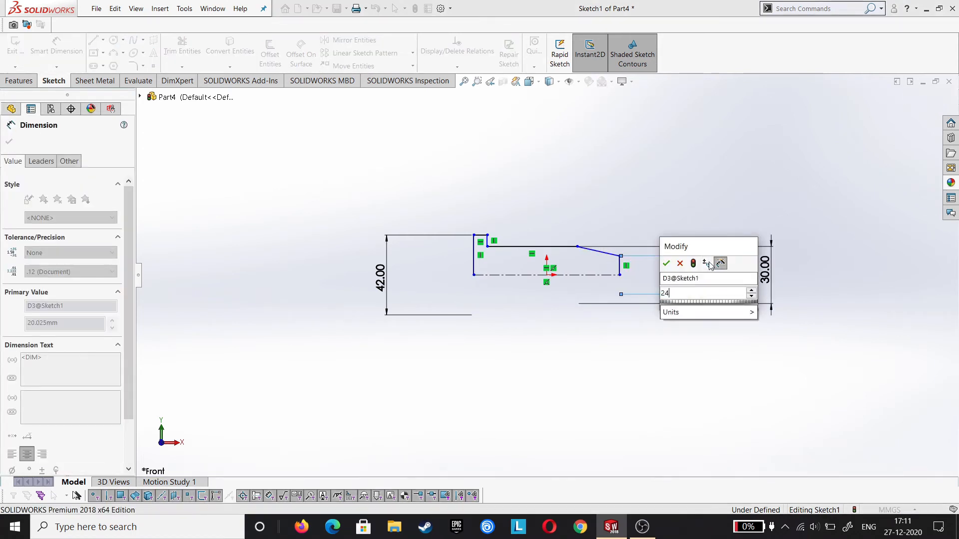
key("Return")
Dimension the flange's width as 12 mm and the straight section's length as 69 mm.
scroll(584, 269, "down", 2)
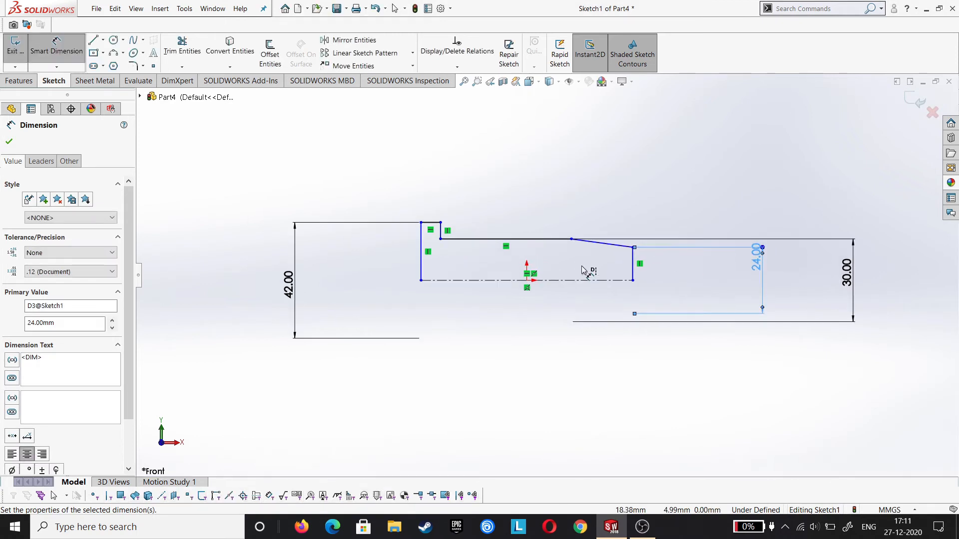
left_click(434, 194)
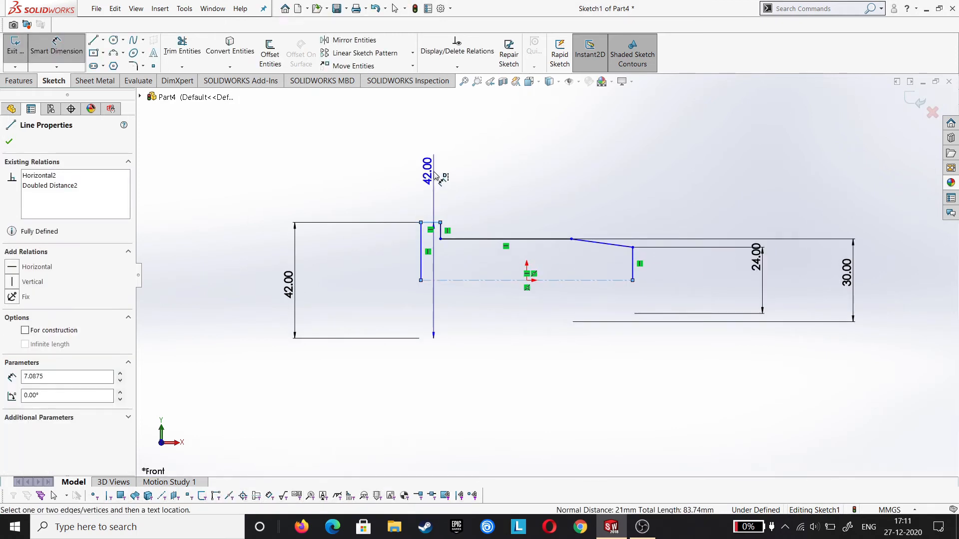
key("Escape")
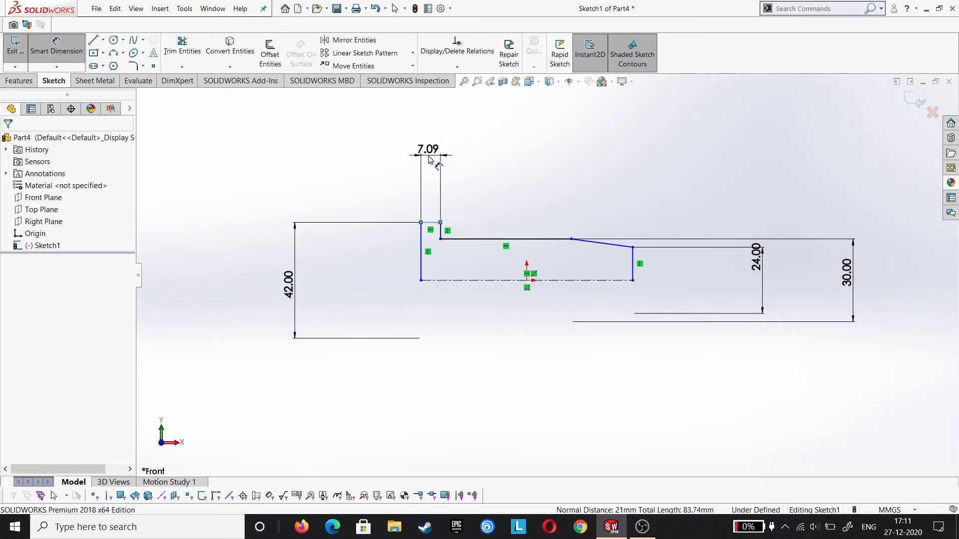
left_click(428, 159)
type("12")
key("Return")
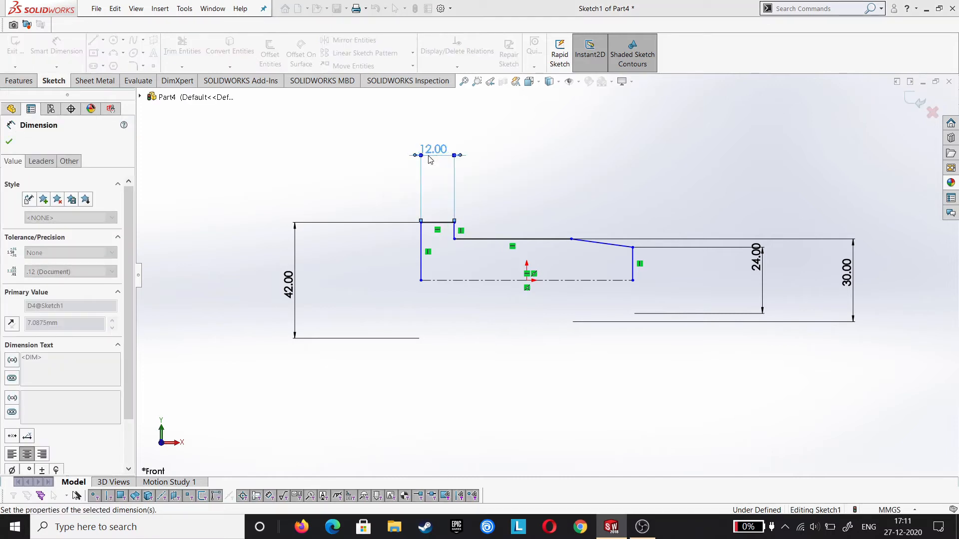
left_click(521, 168)
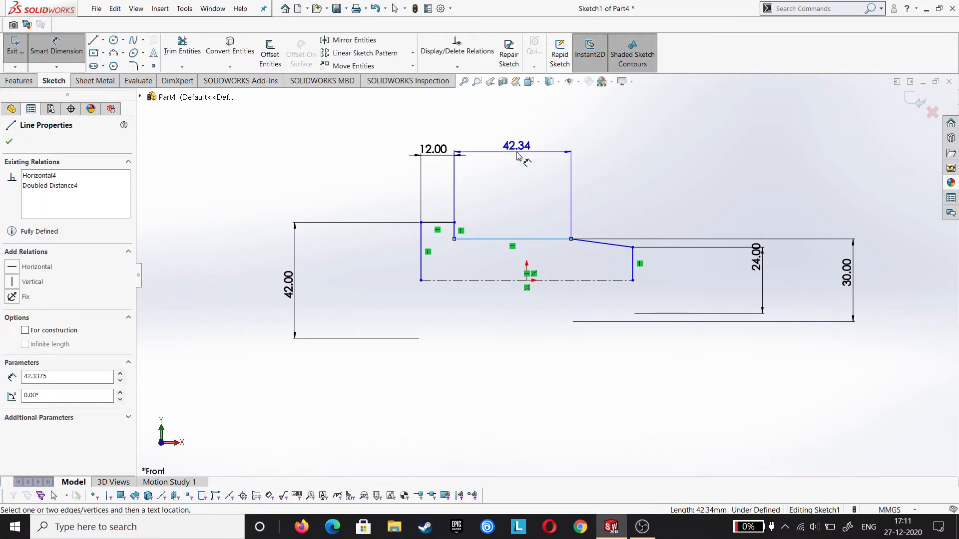
left_click(510, 158)
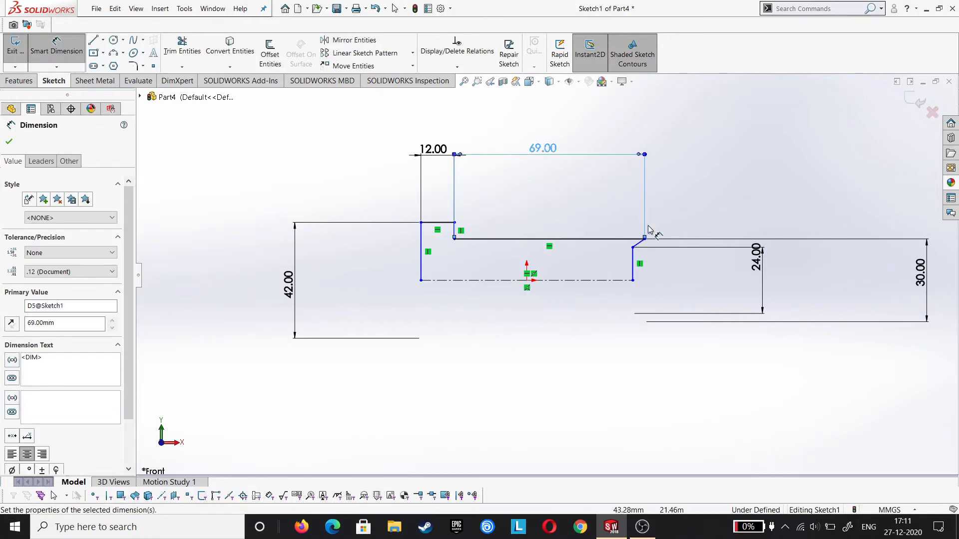
Move the taper's end point outward past the end of the straight section.
left_click(641, 243)
key("Escape")
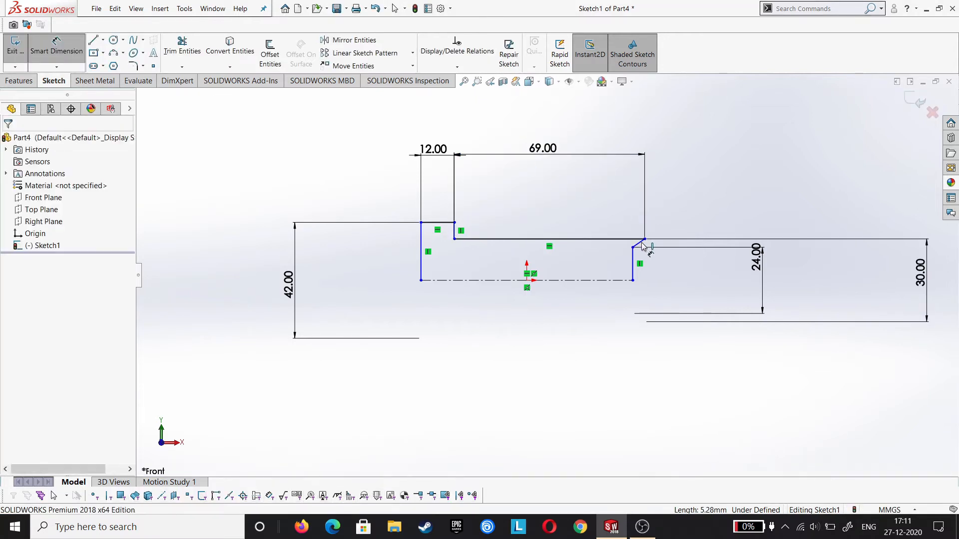
left_click_drag(634, 248, 668, 247)
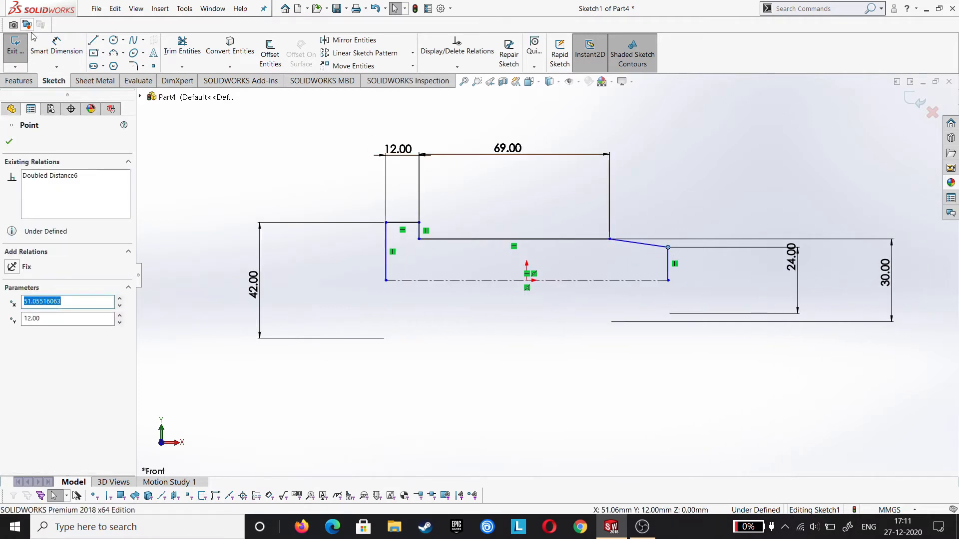
Dimension the tapered section's horizontal length as 24 mm.
left_click(55, 46)
left_click(610, 240)
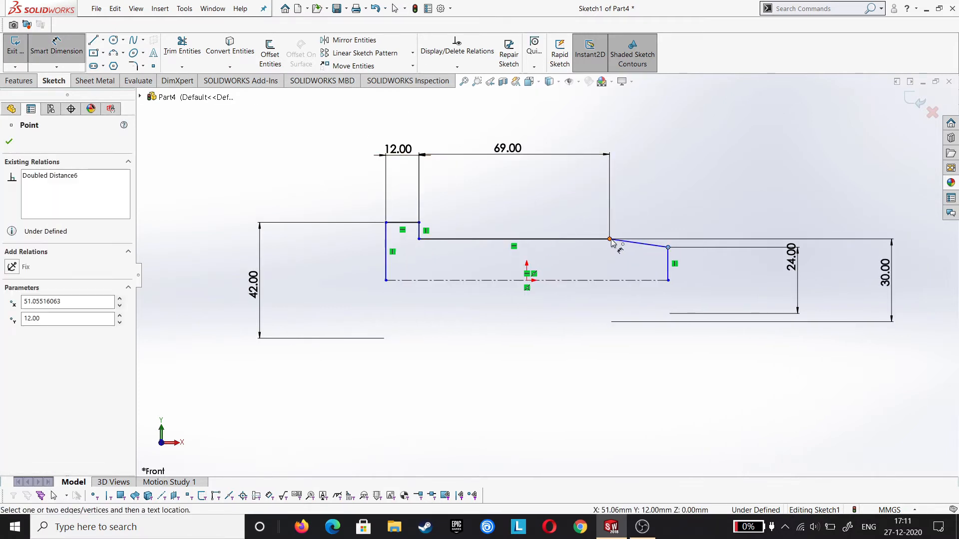
left_click(610, 240)
left_click(627, 158)
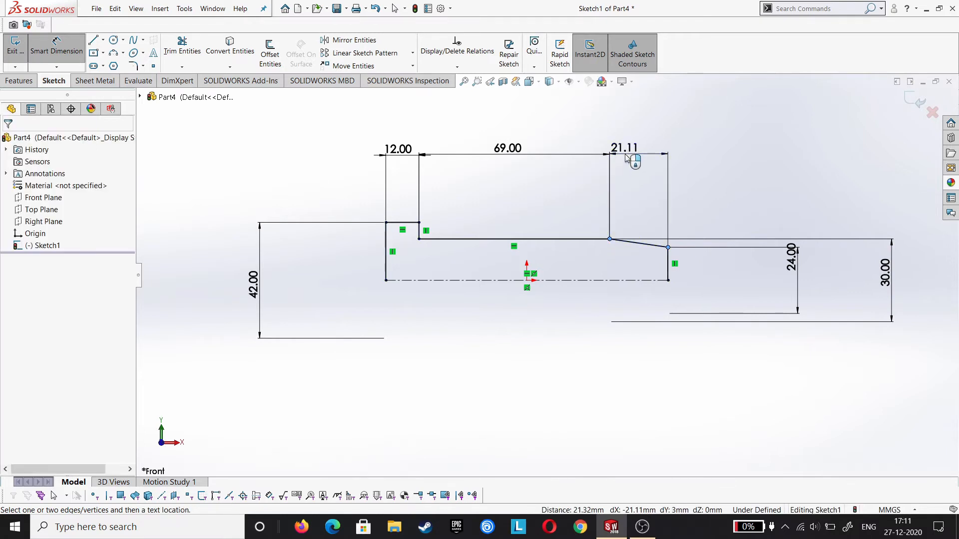
type("24")
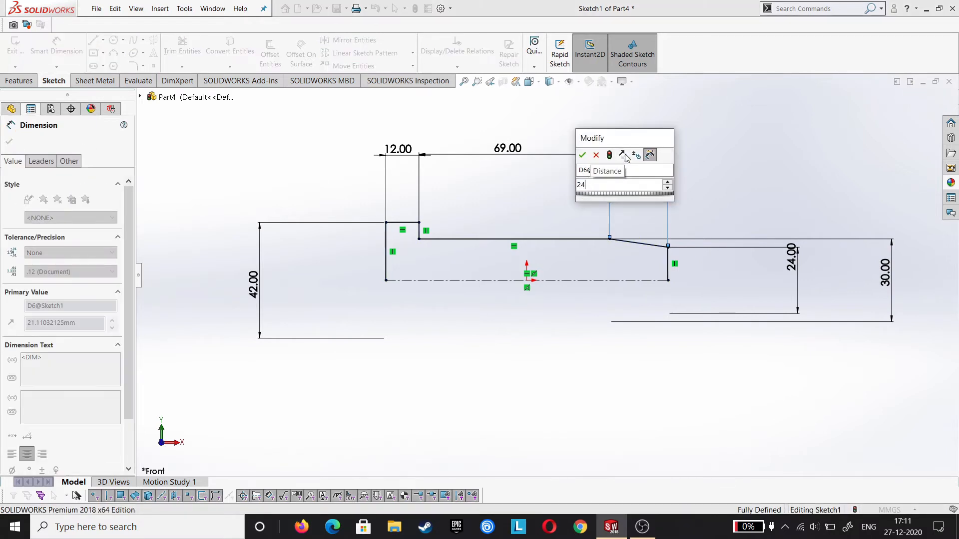
key("Return")
key("Escape")
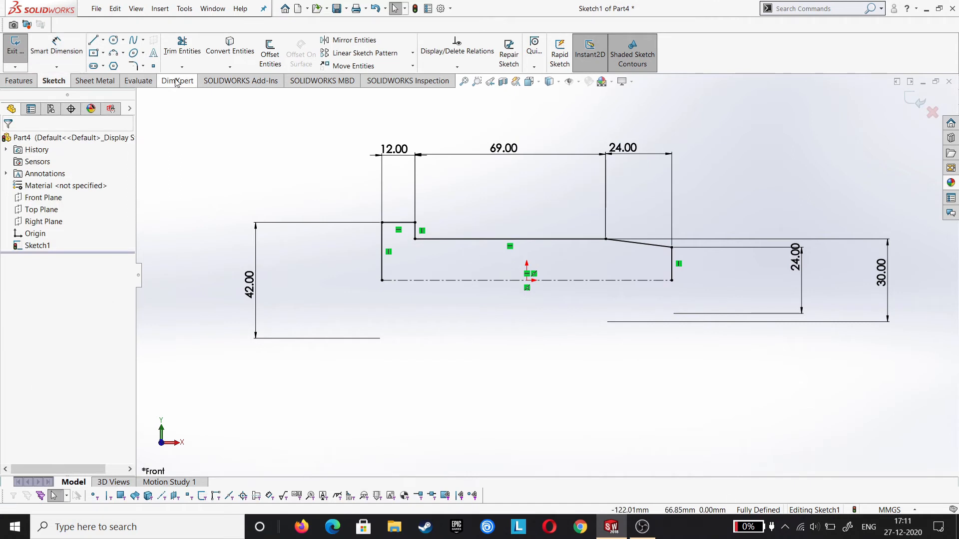
Revolve the half-profile about its horizontal centerline to form the solid shaft.
left_click(20, 79)
left_click(66, 57)
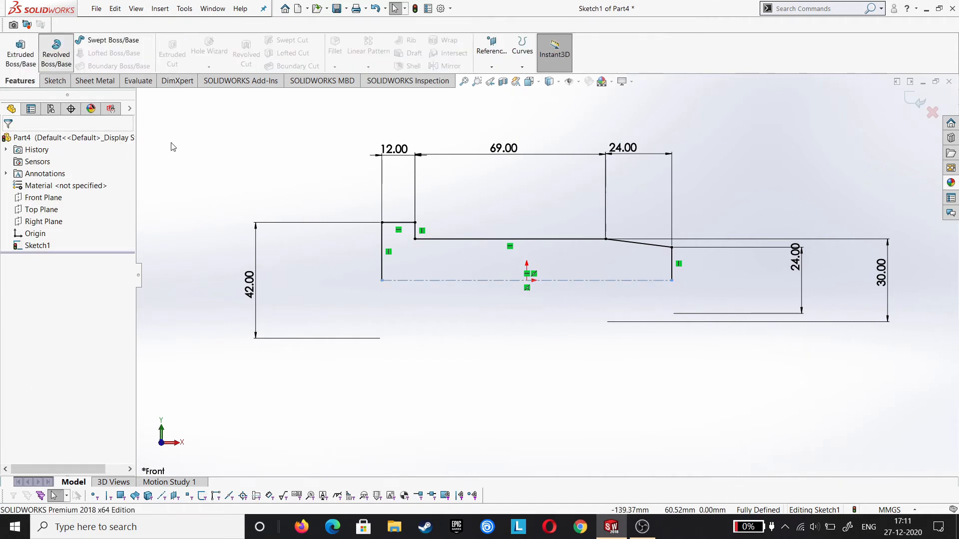
left_click(507, 269)
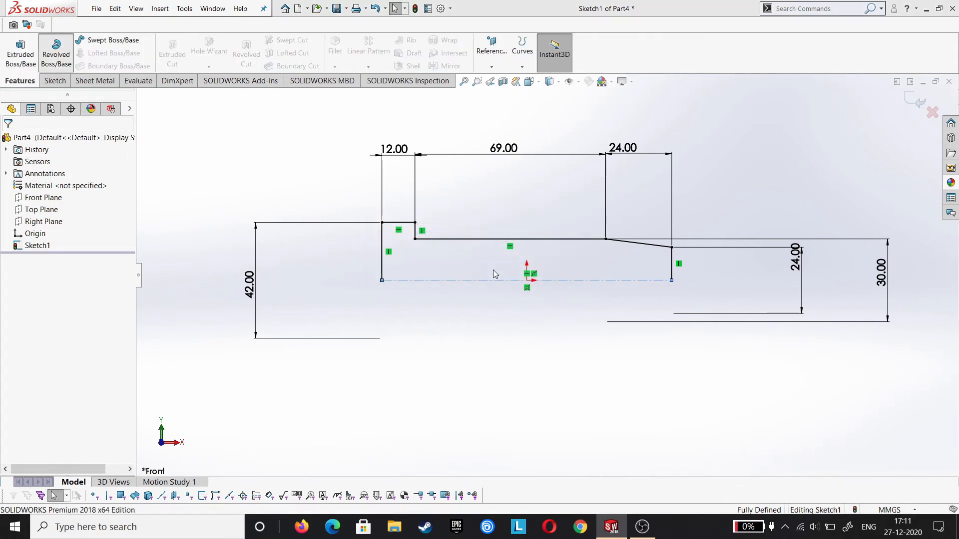
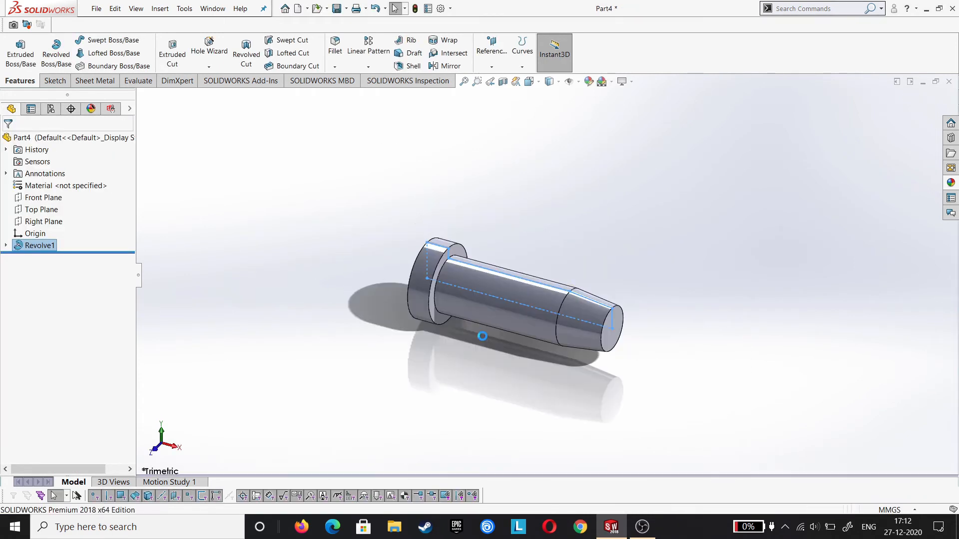
On the Front Plane, sketch a horizontal straight slot about 34 mm long and 18 mm wide on the shaft's straight section, using overall-length dimensioning.
middle_click_drag(491, 346, 546, 254)
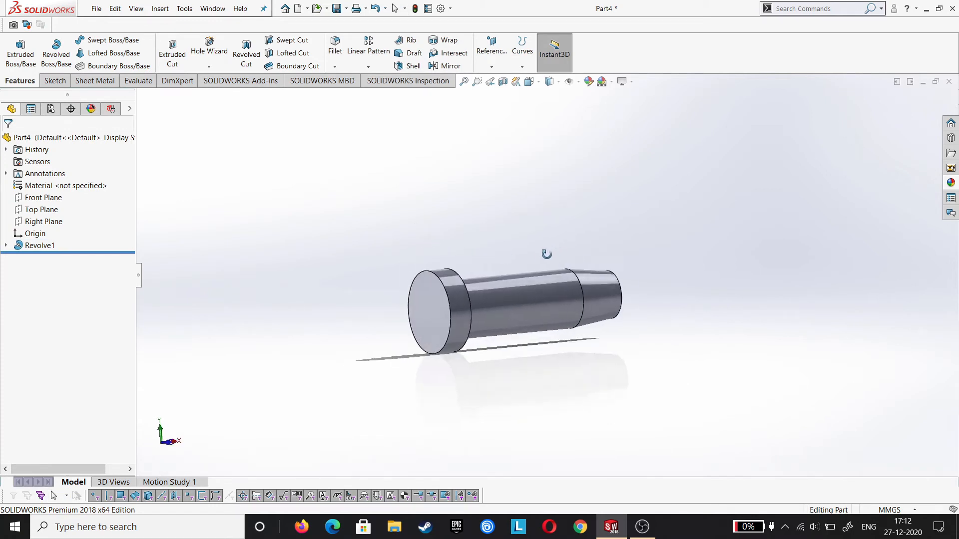
left_click(44, 198)
left_click(62, 183)
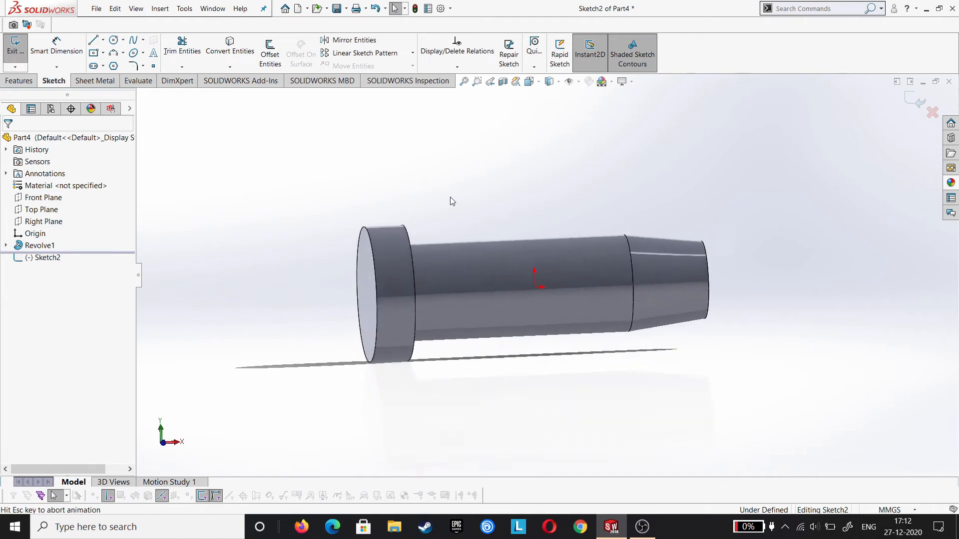
left_click(94, 67)
left_click(97, 261)
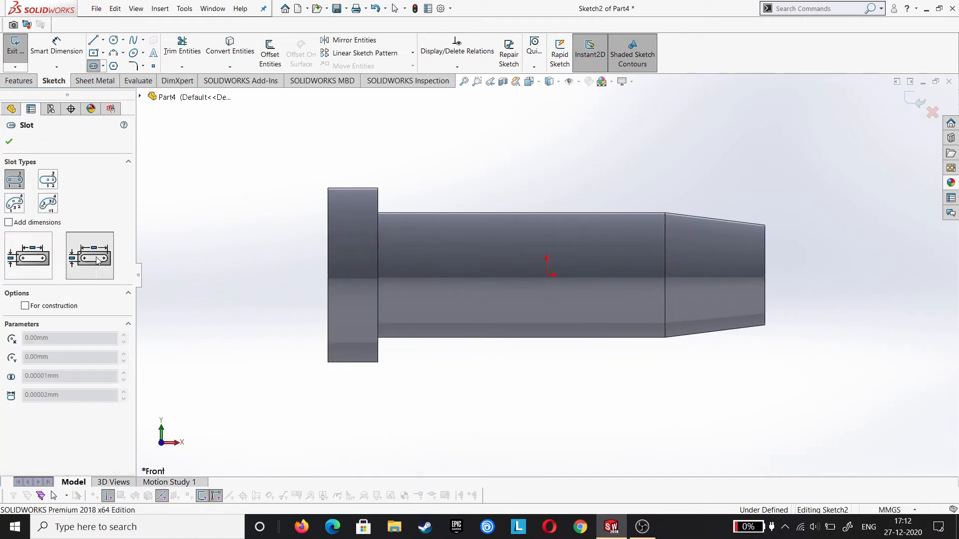
left_click(466, 275)
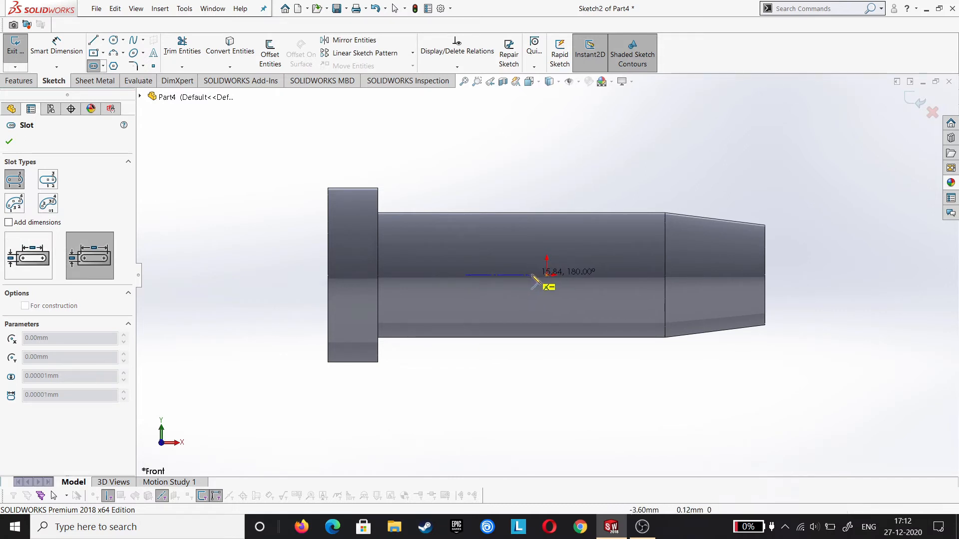
left_click(530, 275)
left_click(528, 312)
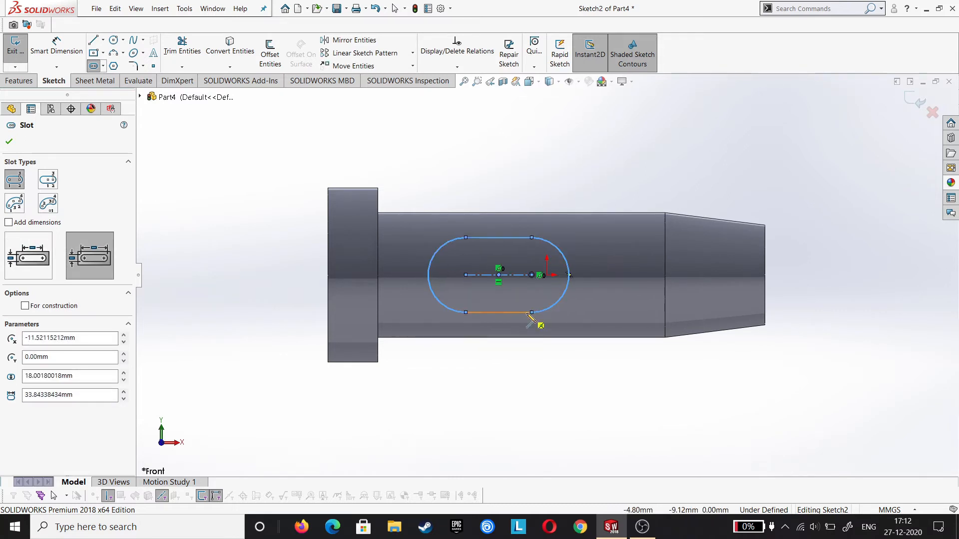
right_click(527, 281)
left_click(563, 320)
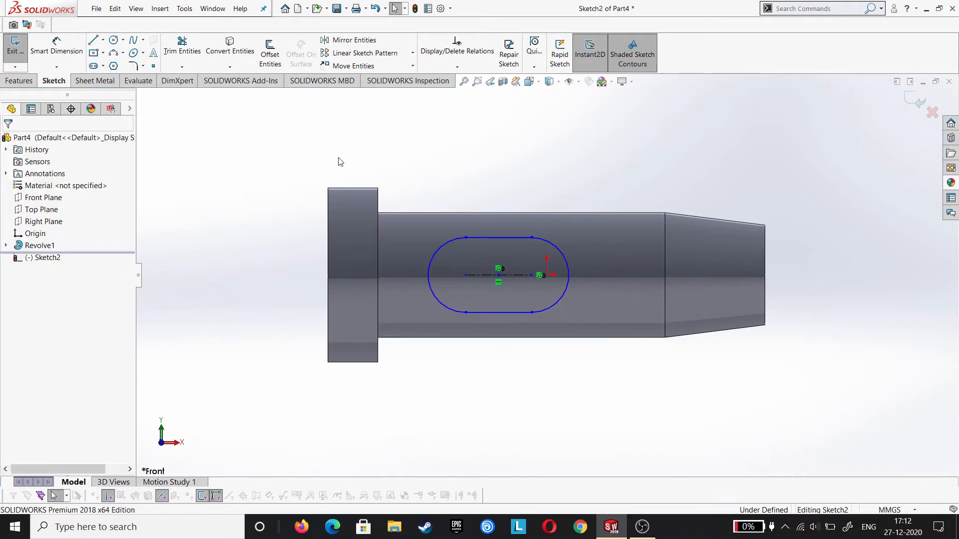
Set the slot's width to 18 mm and its overall length to 45 mm.
left_click(56, 47)
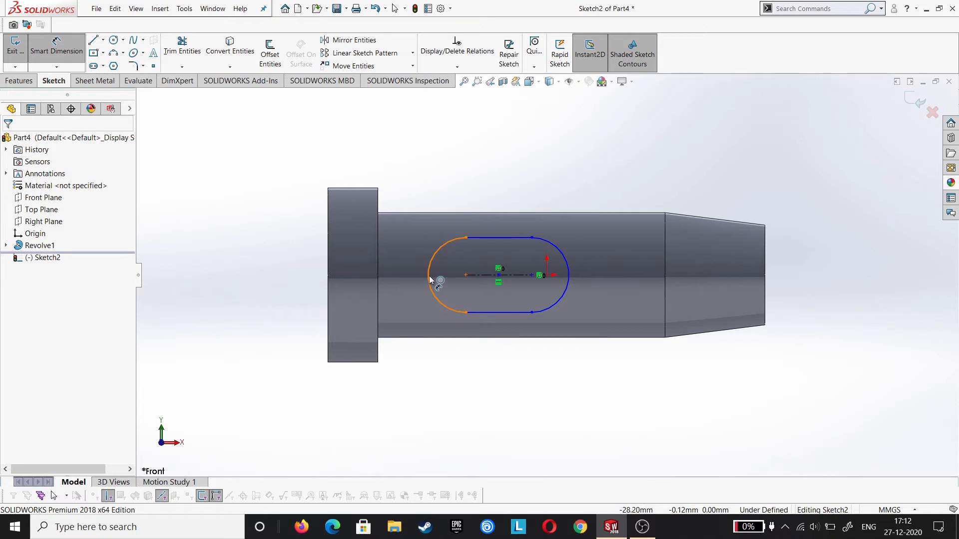
key("Escape")
left_click(502, 239)
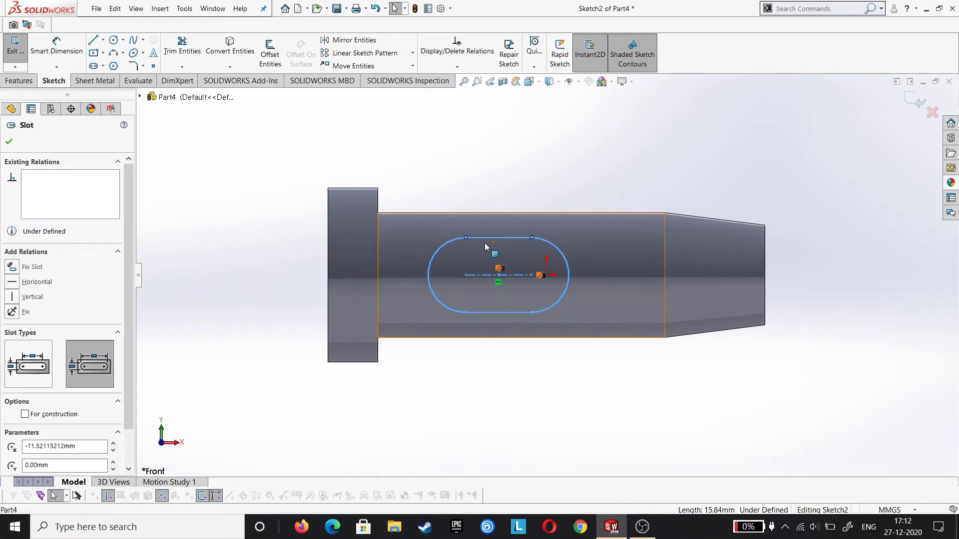
scroll(75, 350, "down", 2)
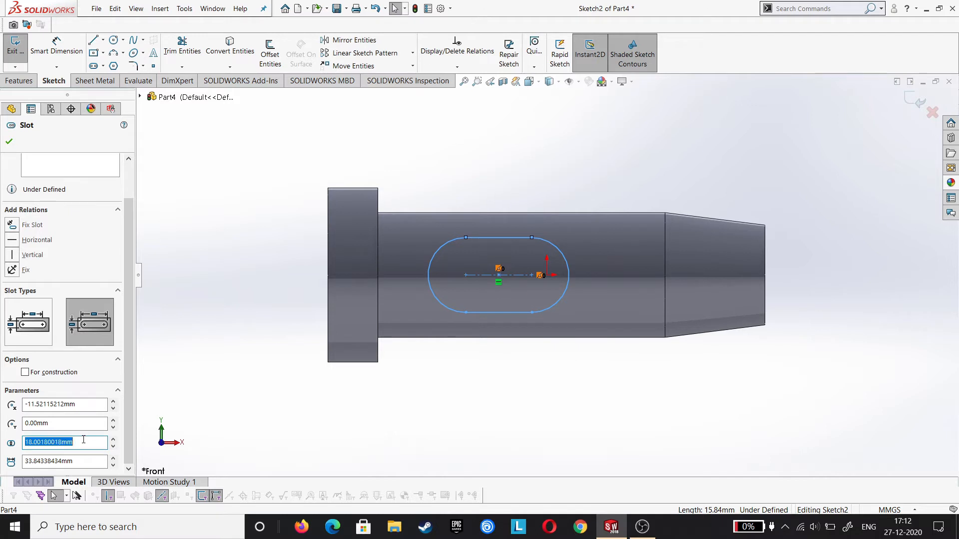
left_click(91, 462)
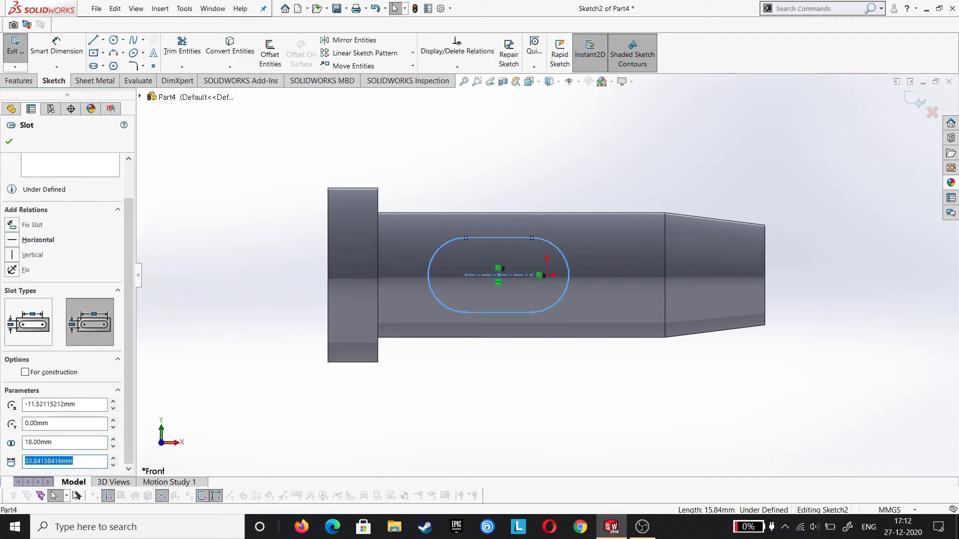
type("45")
key("Return")
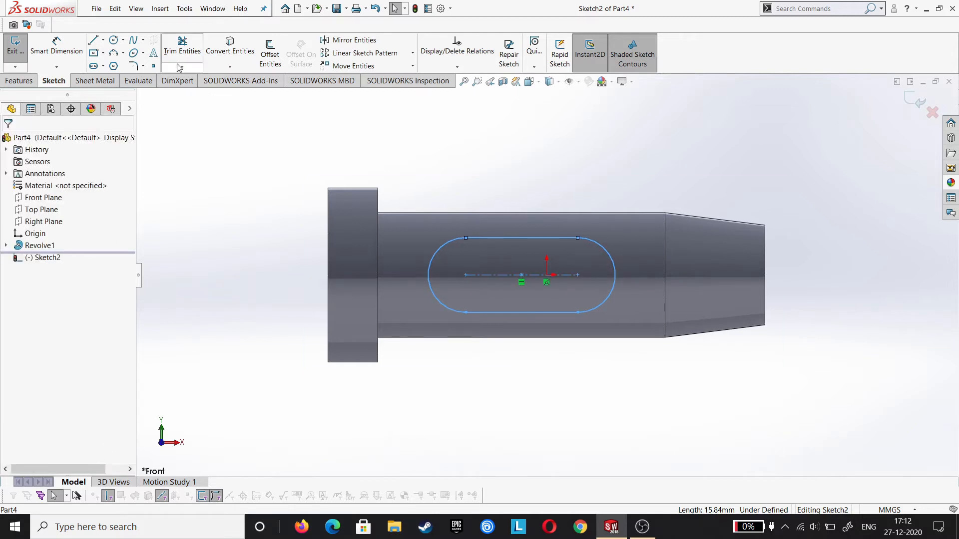
Dimension the radius of the slot's rounded end nearest the flange as 9 mm.
left_click(72, 56)
left_click(433, 261)
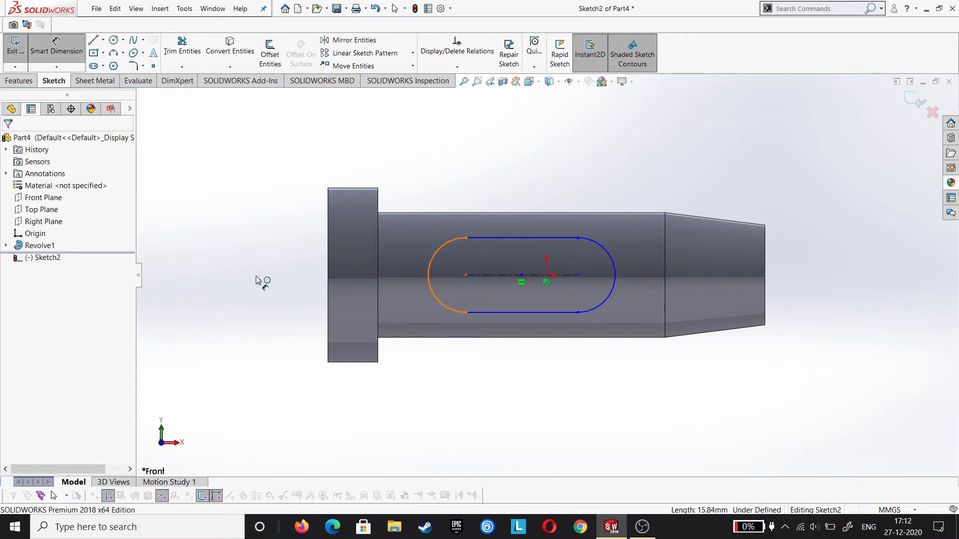
left_click(242, 344)
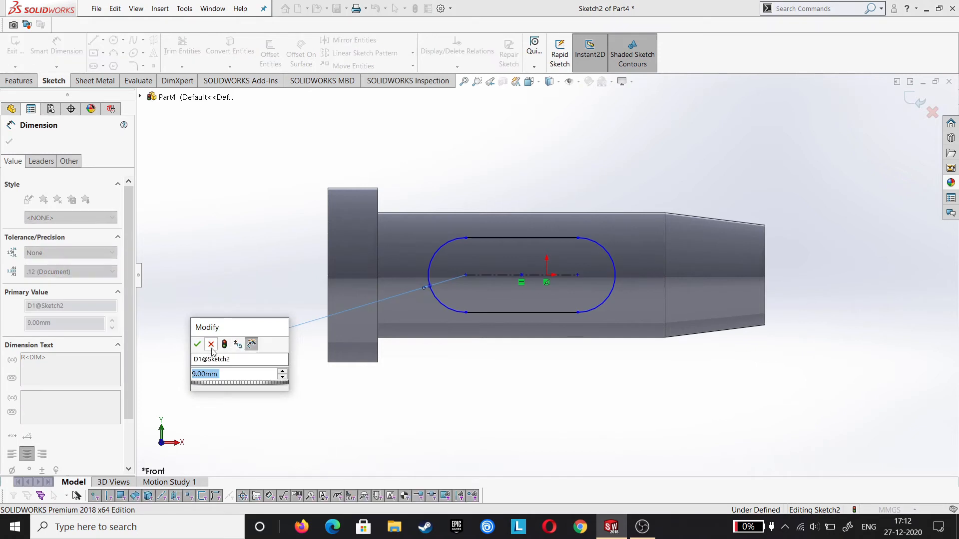
left_click(197, 345)
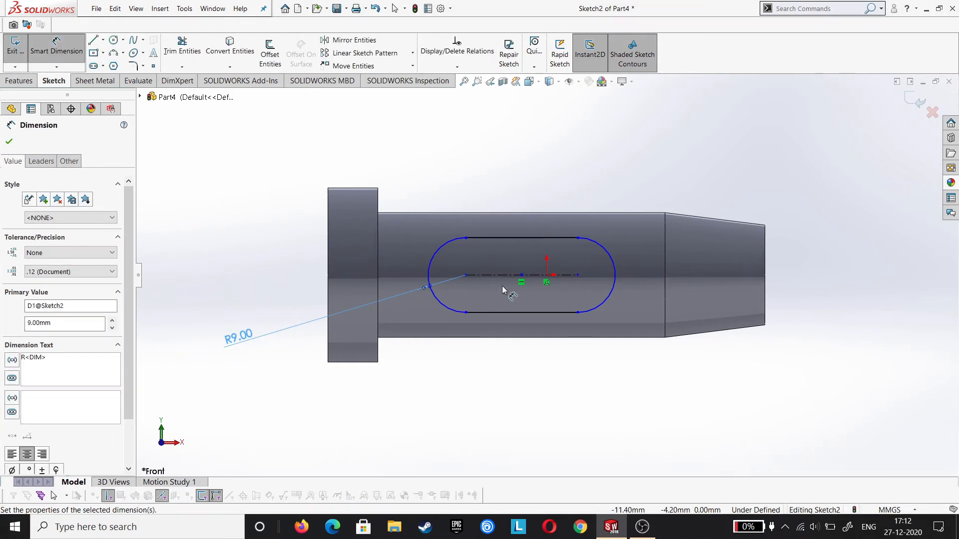
key("Escape")
Dimension the distance from the flange's outer face to the slot's centre as 30+22.5 mm.
left_click(56, 48)
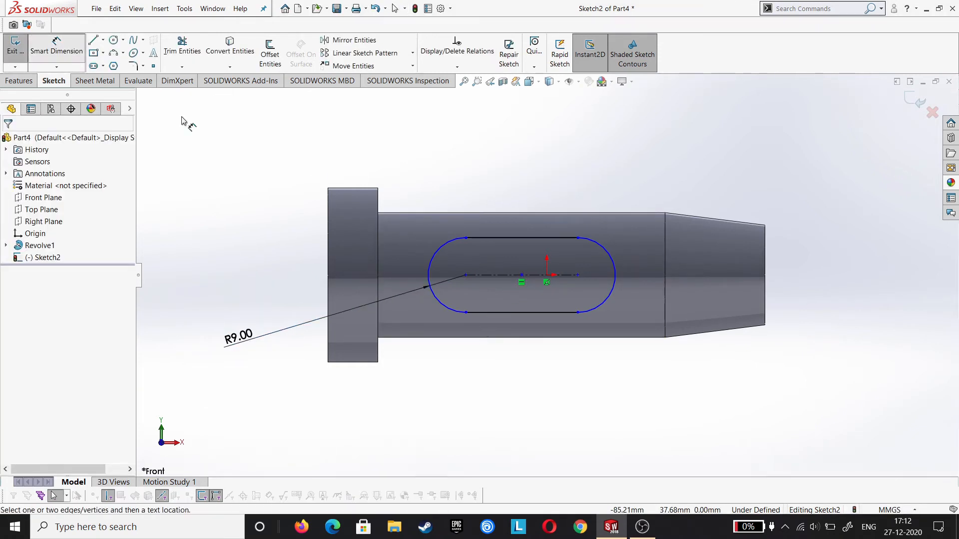
left_click(522, 275)
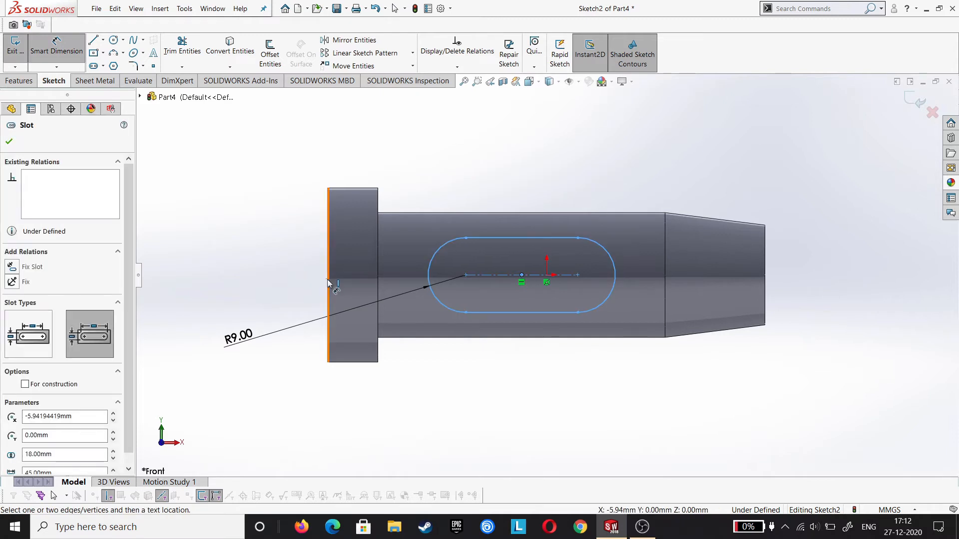
left_click(328, 283)
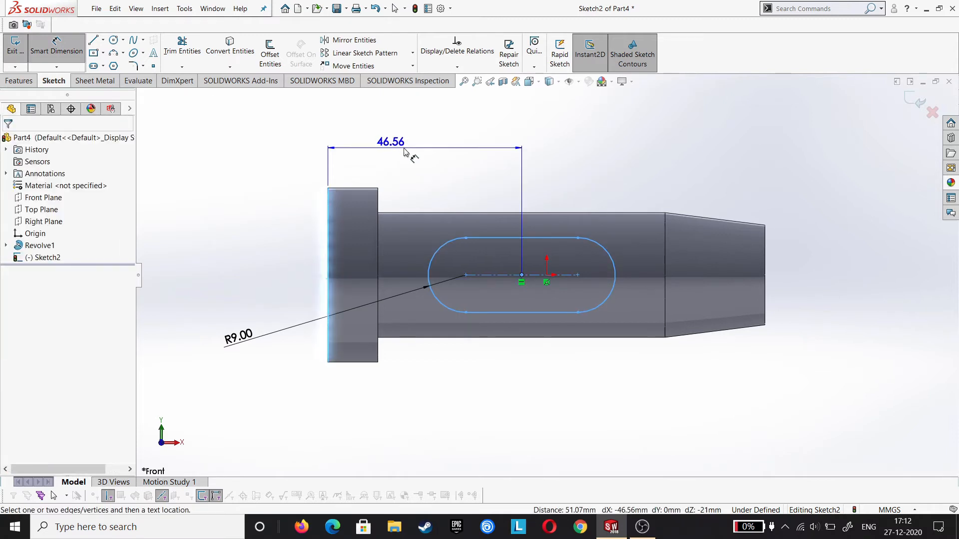
left_click(429, 142)
type("30+")
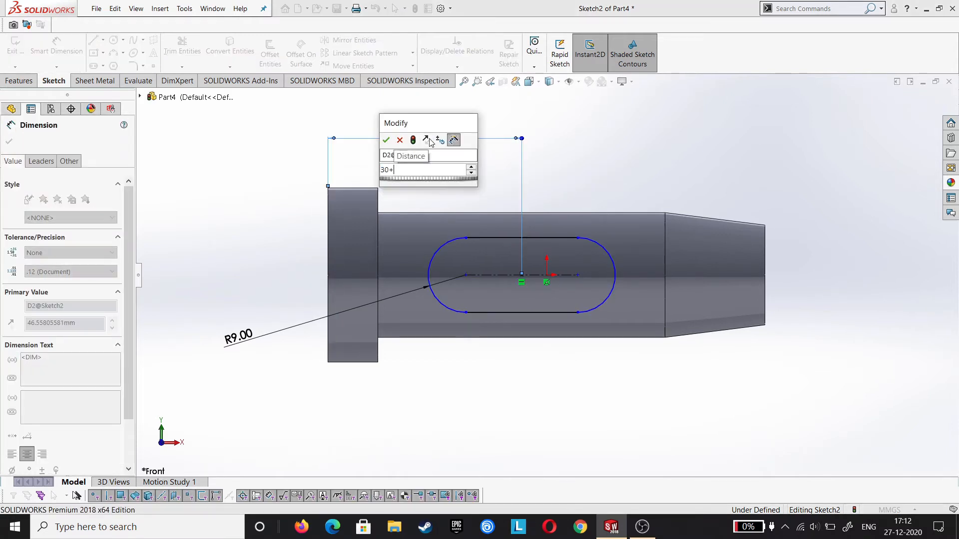
type("22.5")
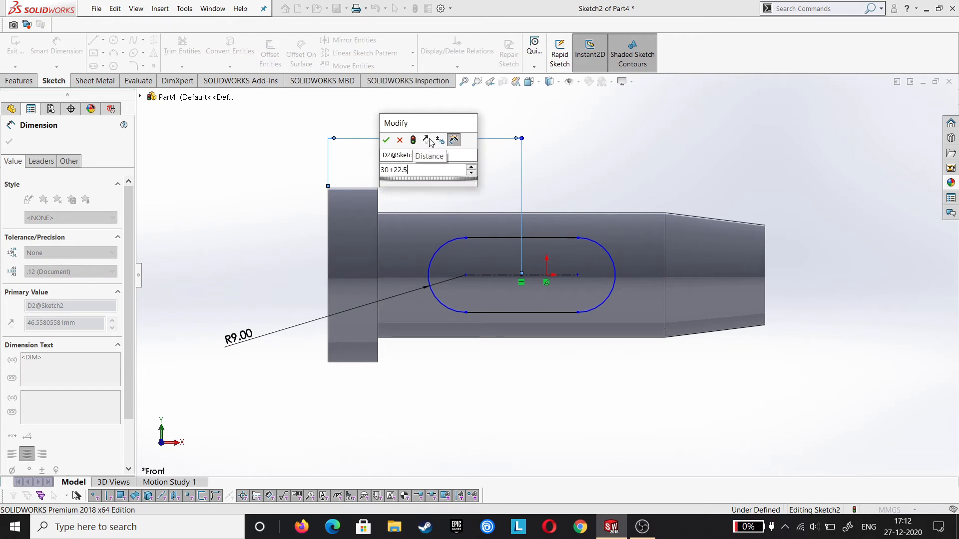
key("Return")
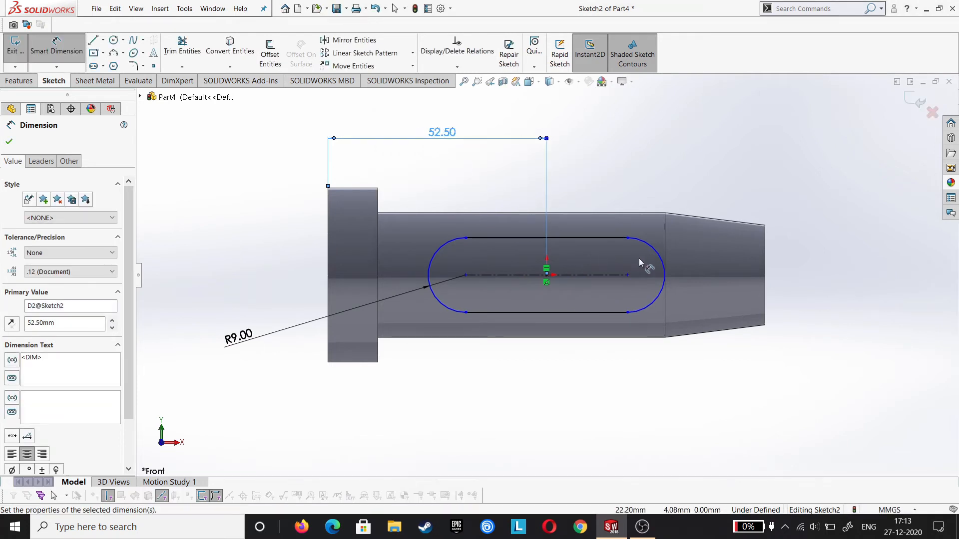
Dimension the slot's overall length between its two arc ends as 45 mm.
left_click(664, 276)
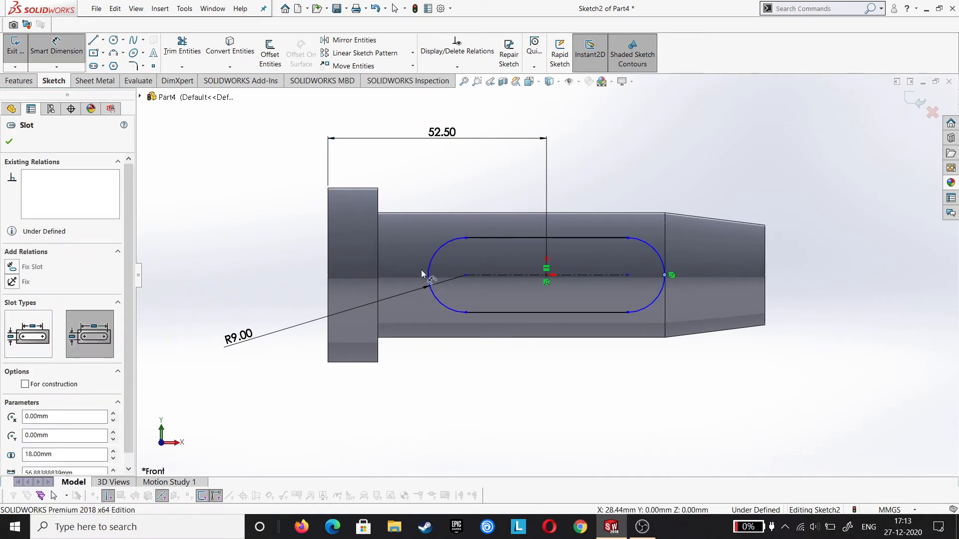
left_click(429, 277)
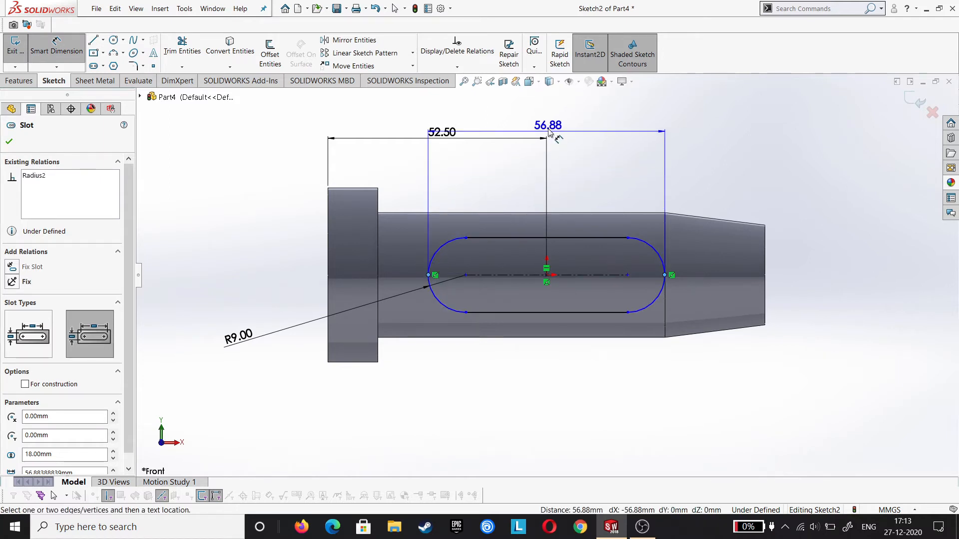
left_click(549, 119)
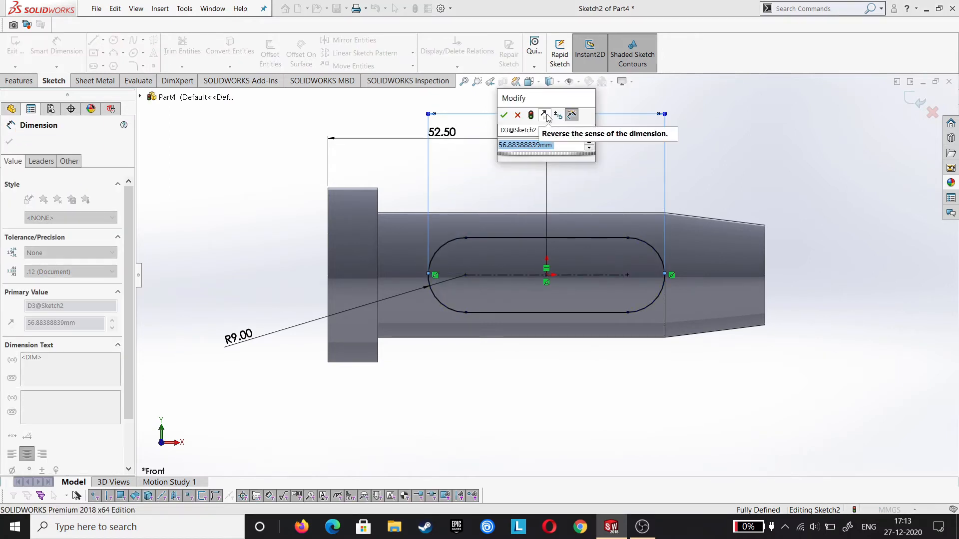
type("45")
key("Return")
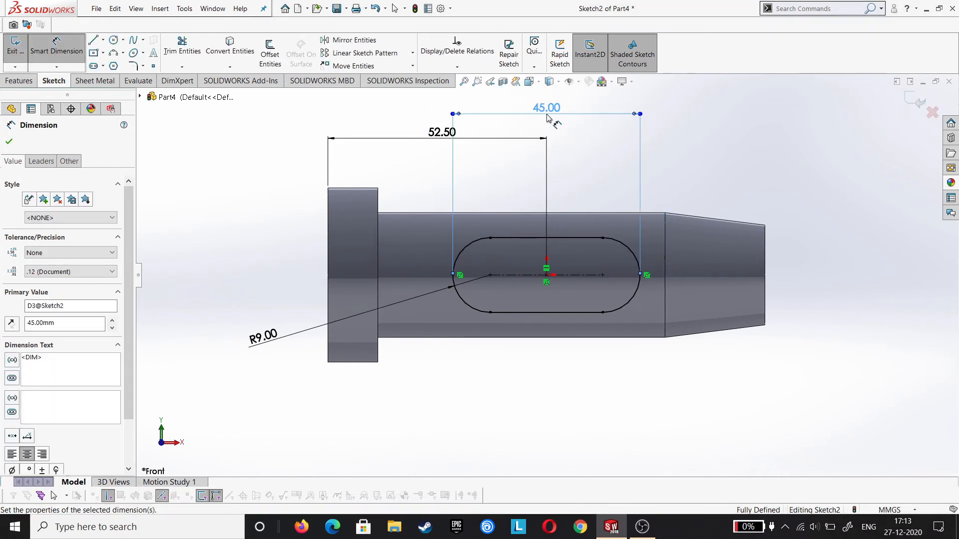
left_click(8, 142)
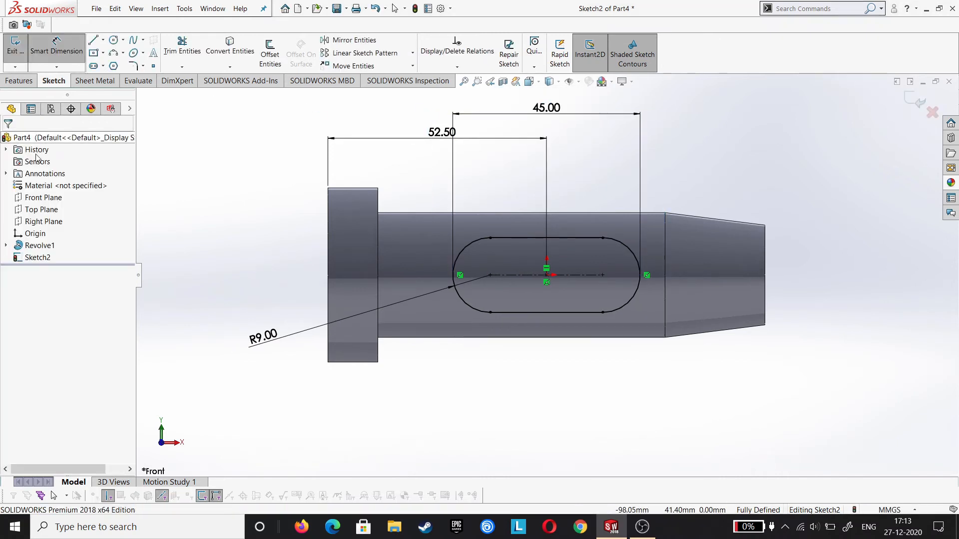
Cut the slot through the shaft in both directions with Extruded Cut set to Through All - Both.
left_click(19, 81)
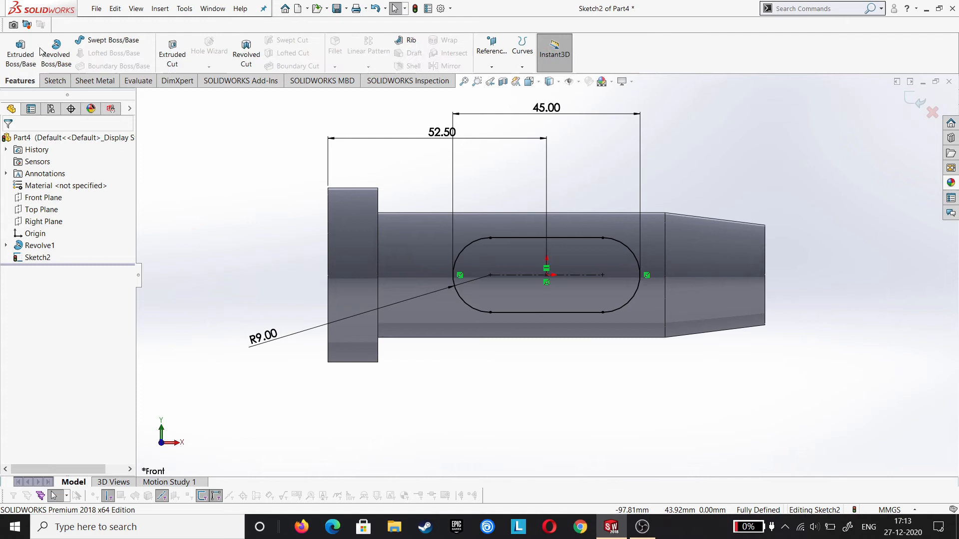
left_click(168, 56)
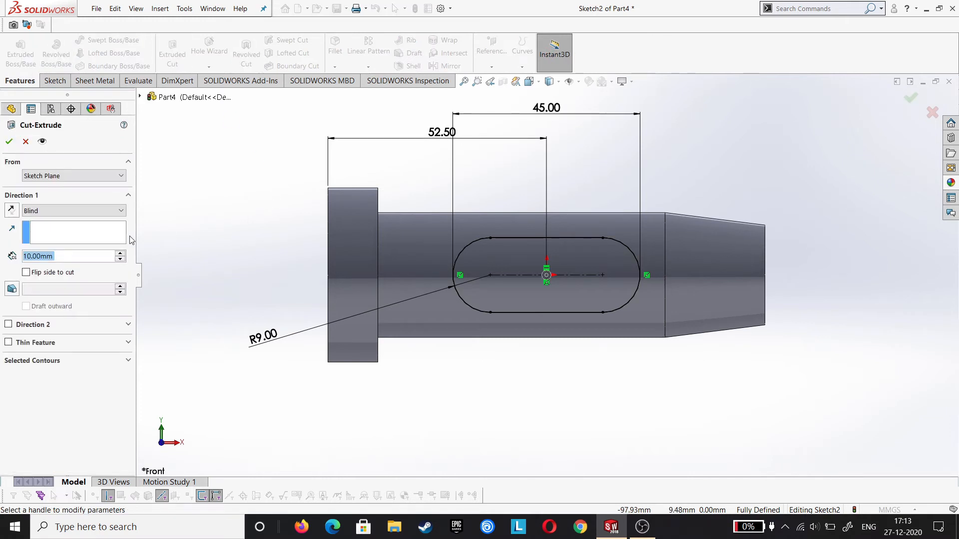
left_click(90, 210)
left_click(75, 239)
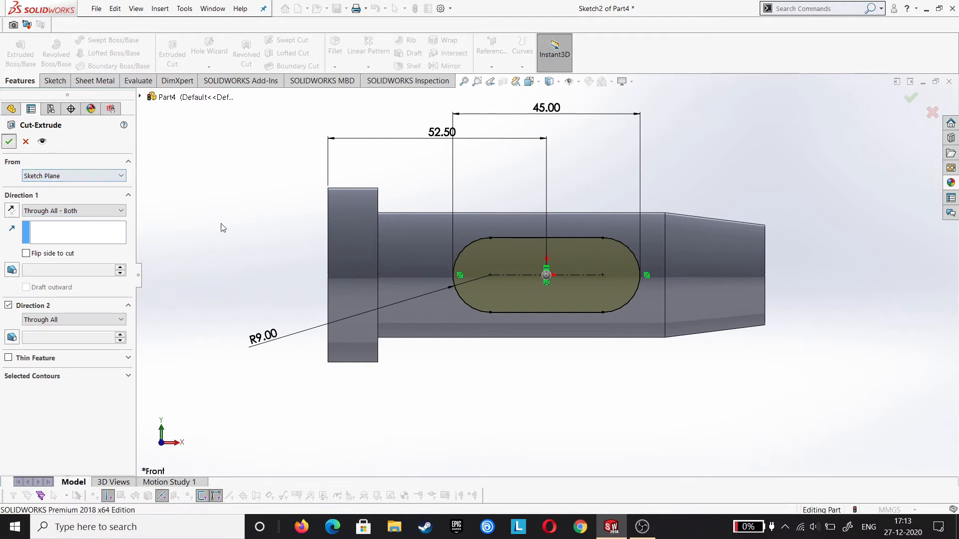
scroll(222, 228, "up", 2)
left_click(315, 248)
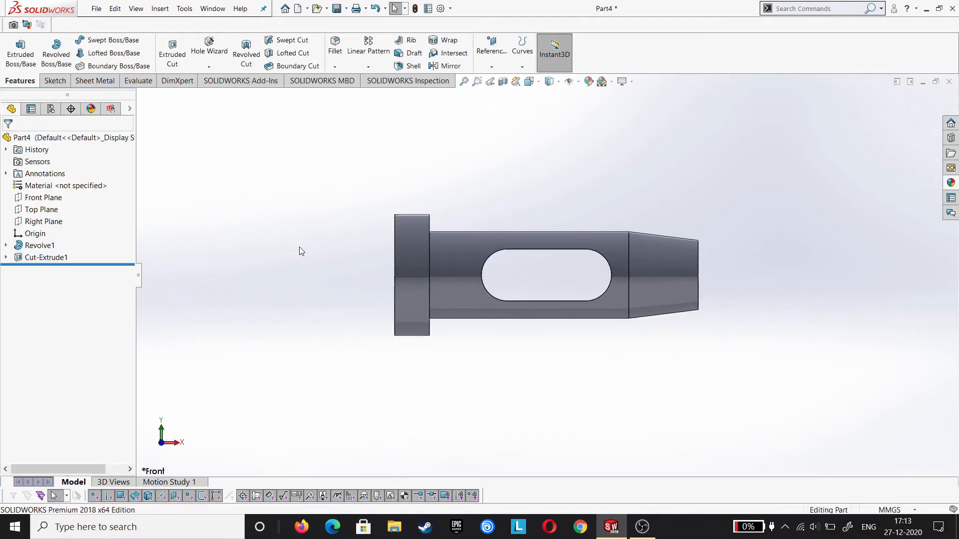
Sketch a circle about 13.8 mm in diameter on the shaft's tapered end face, centred on the origin.
mouse_move(299, 250)
middle_mouse_down()
mouse_move(259, 248)
mouse_move(324, 250)
middle_mouse_up()
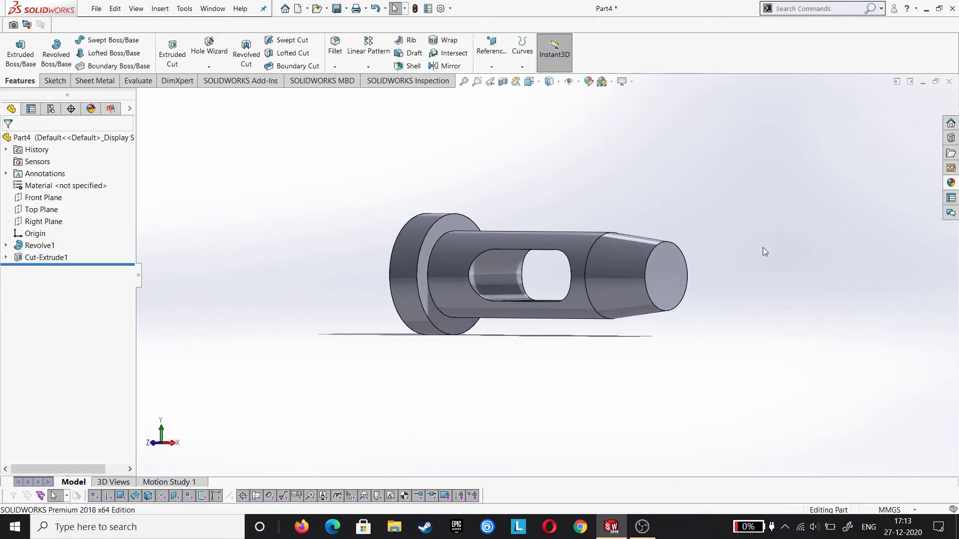
middle_click_drag(762, 248, 744, 264)
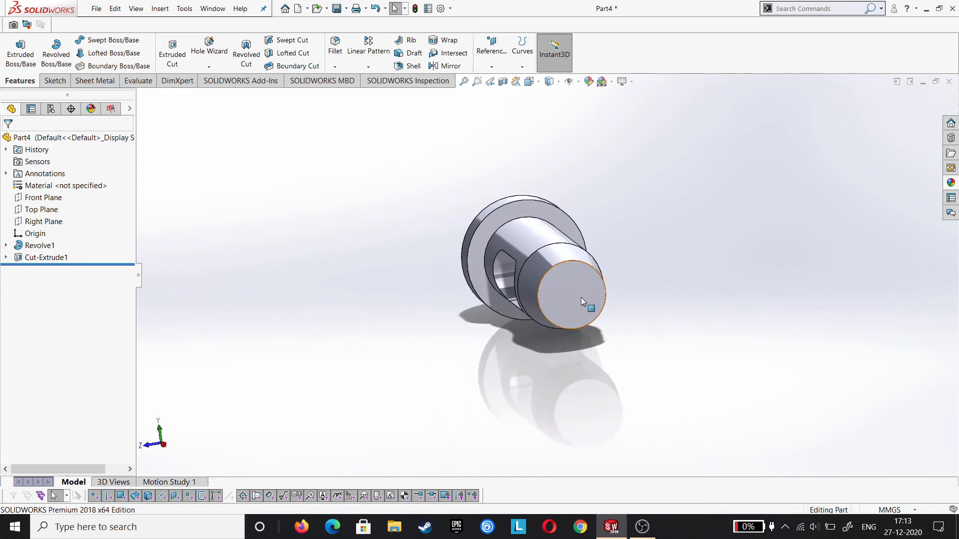
left_click(580, 296)
right_click(580, 289)
left_click(610, 209)
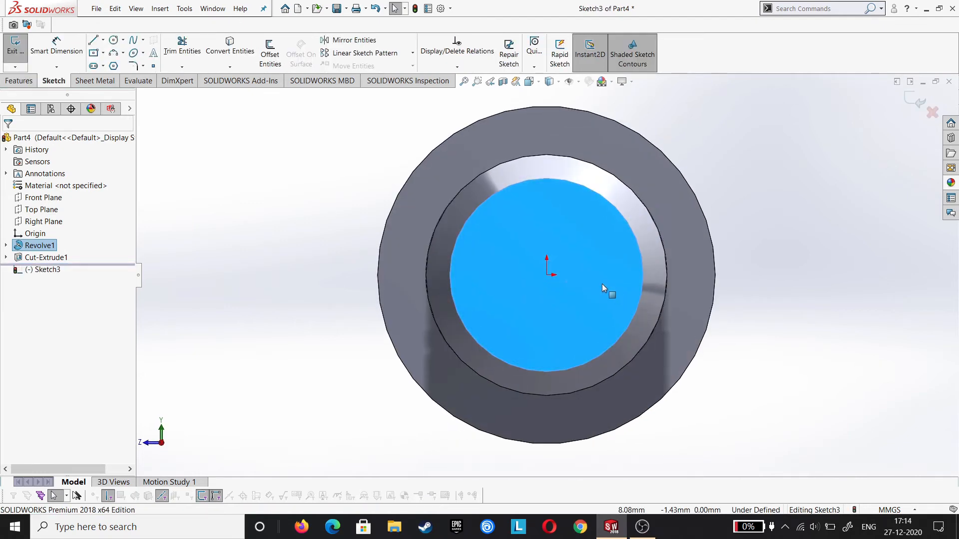
left_click(113, 39)
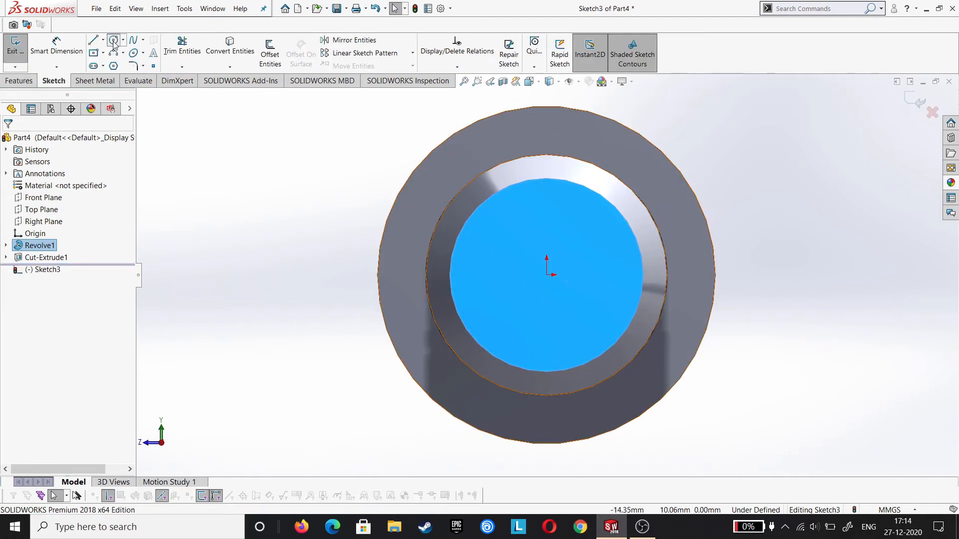
left_click(547, 274)
left_click(549, 330)
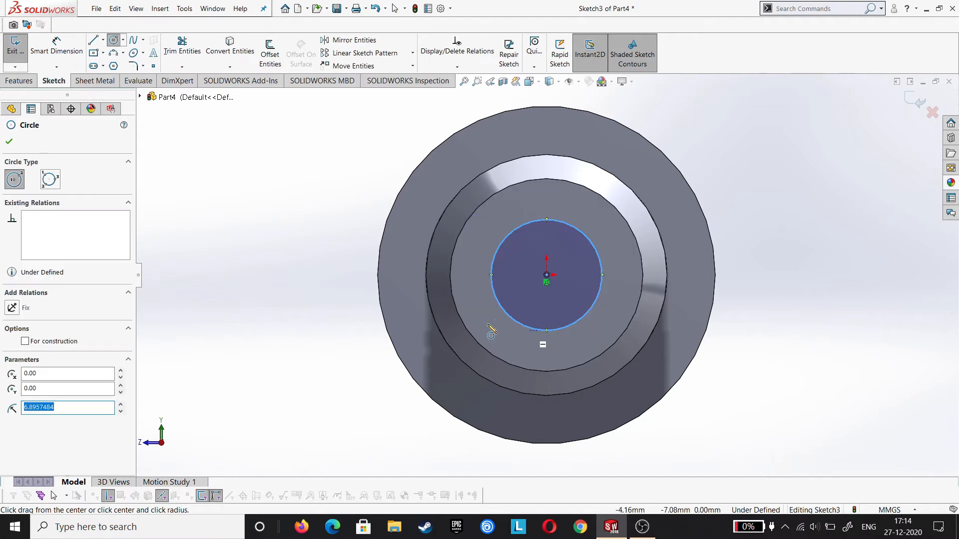
left_click(9, 142)
Dimension the circle's diameter as 14 mm.
left_click(59, 52)
left_click(601, 287)
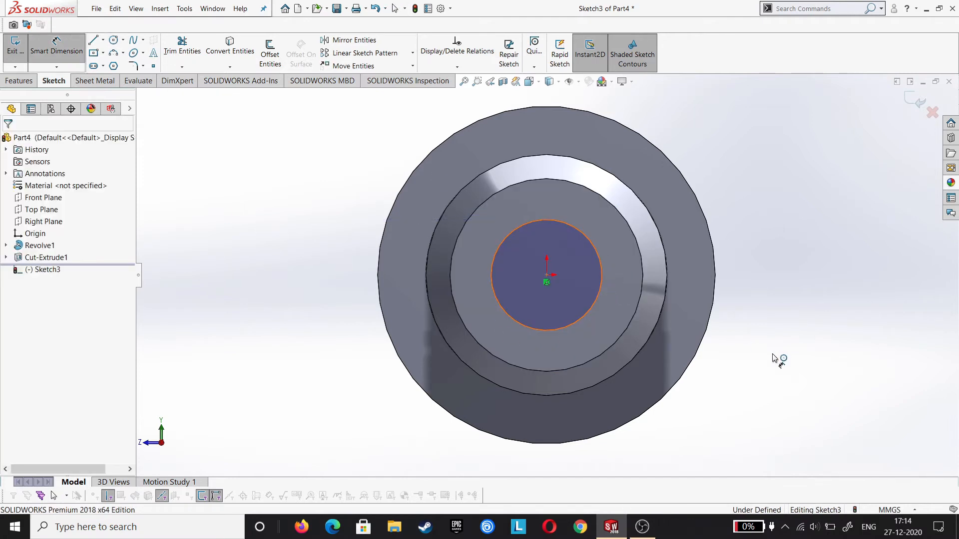
left_click(792, 367)
key("Return")
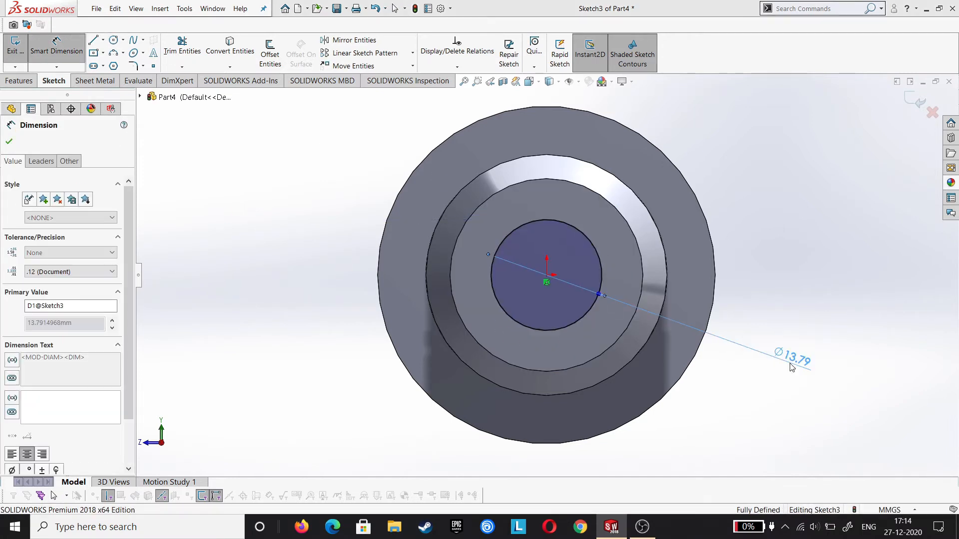
left_click(9, 142)
Cut the 14 mm circle into the shaft with Extruded Cut set to Up To Next, opening the bore into the slot.
left_click(19, 81)
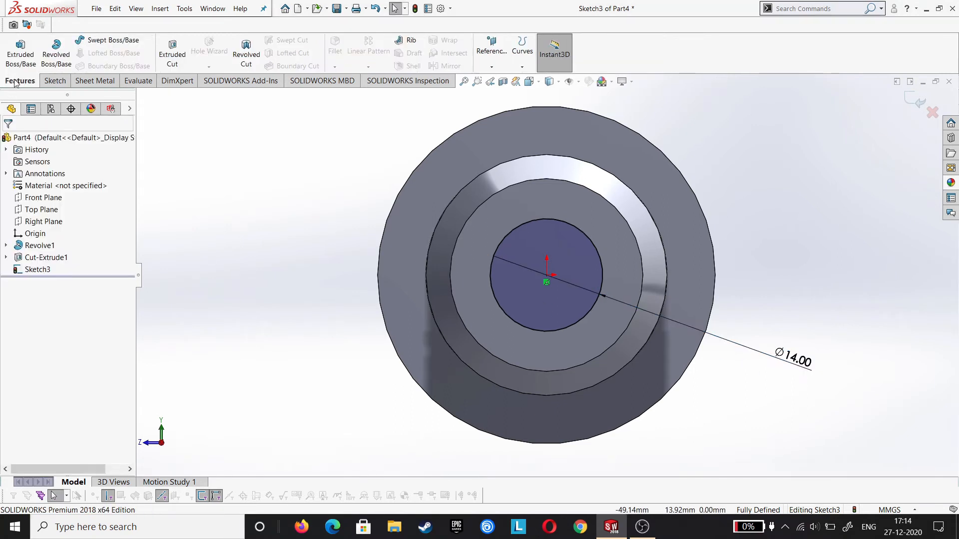
left_click(173, 54)
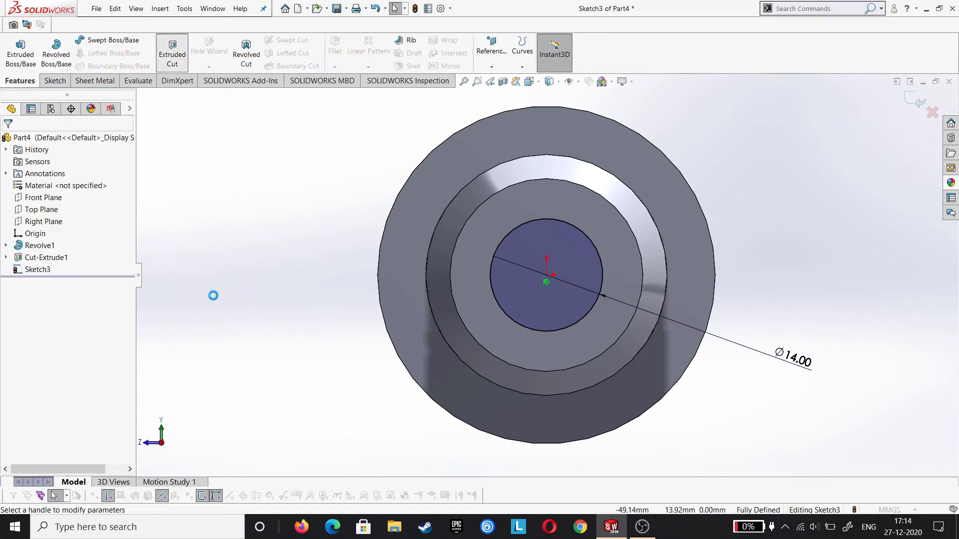
left_click(78, 213)
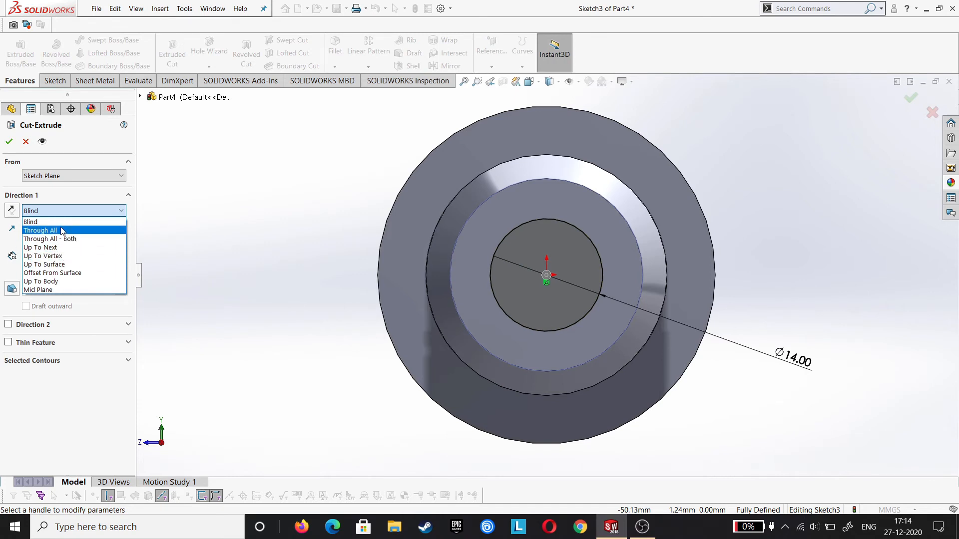
left_click(50, 247)
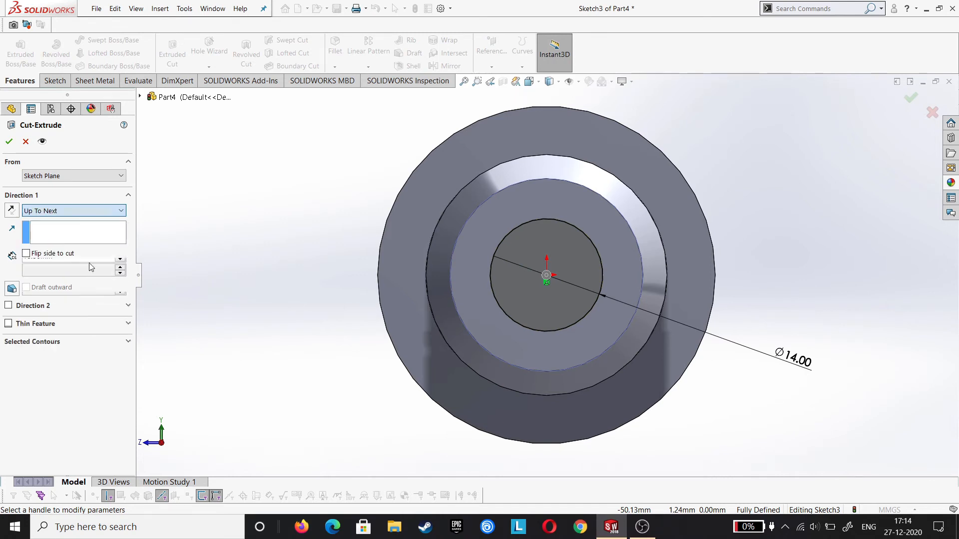
middle_click_drag(347, 342, 430, 325)
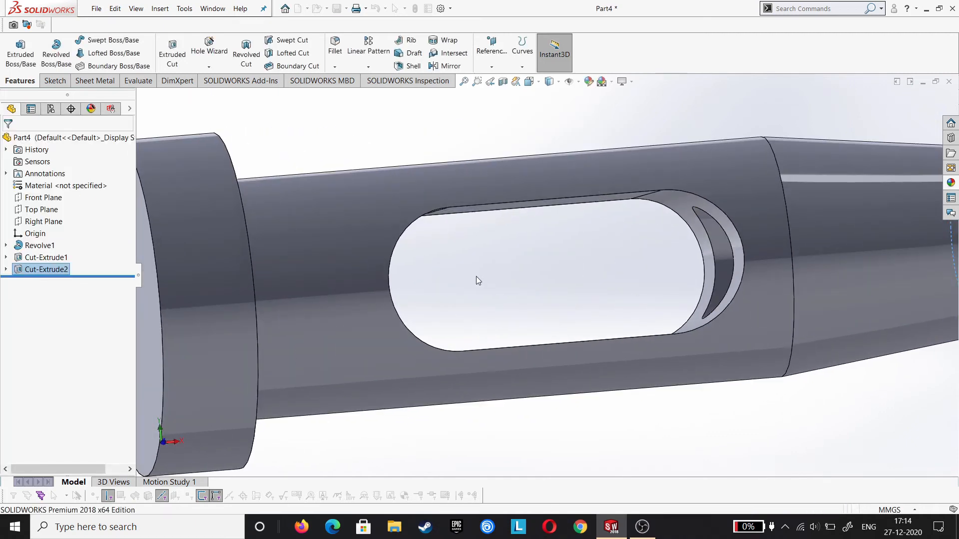
Apply the cast iron appearance to the whole part.
scroll(476, 277, "up", 6)
middle_click_drag(549, 315, 520, 324)
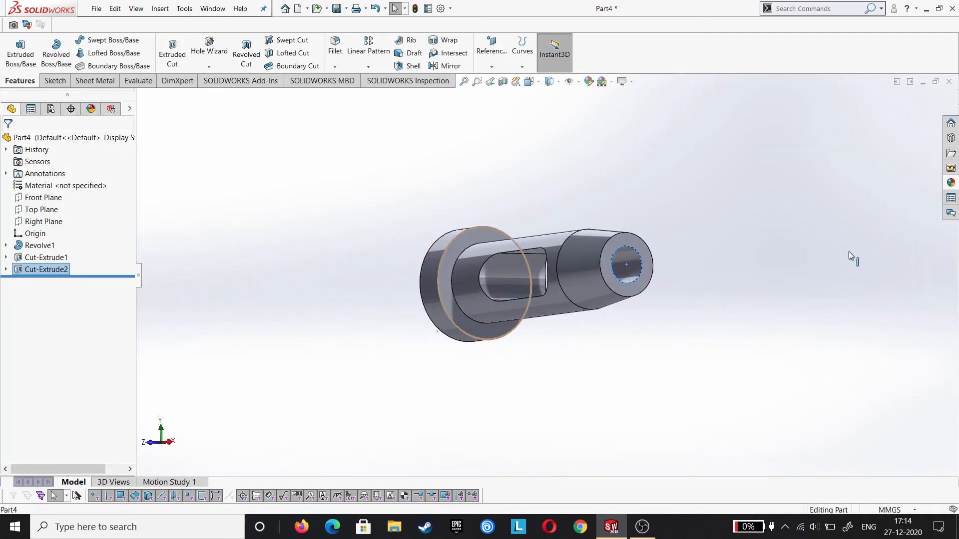
left_click(950, 183)
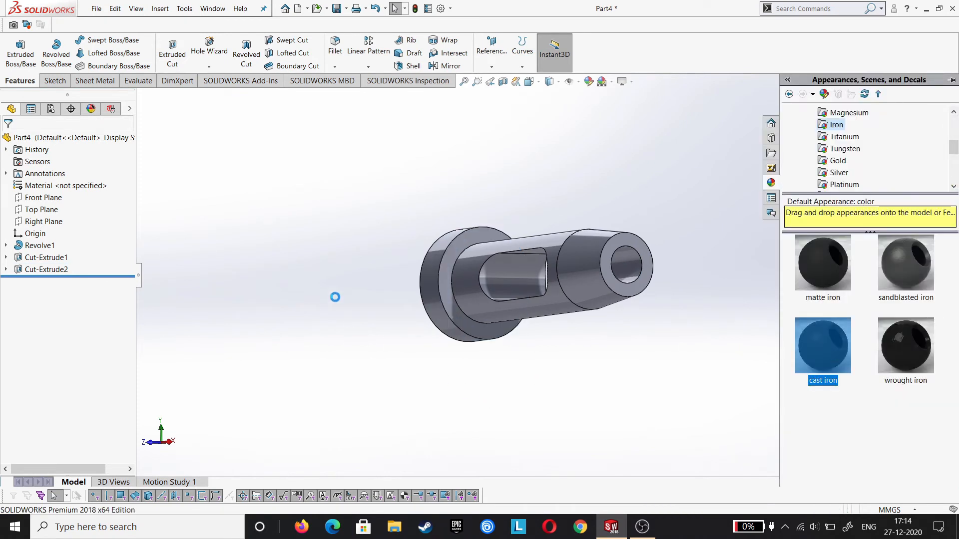
middle_click_drag(334, 297, 392, 298)
left_click(246, 272)
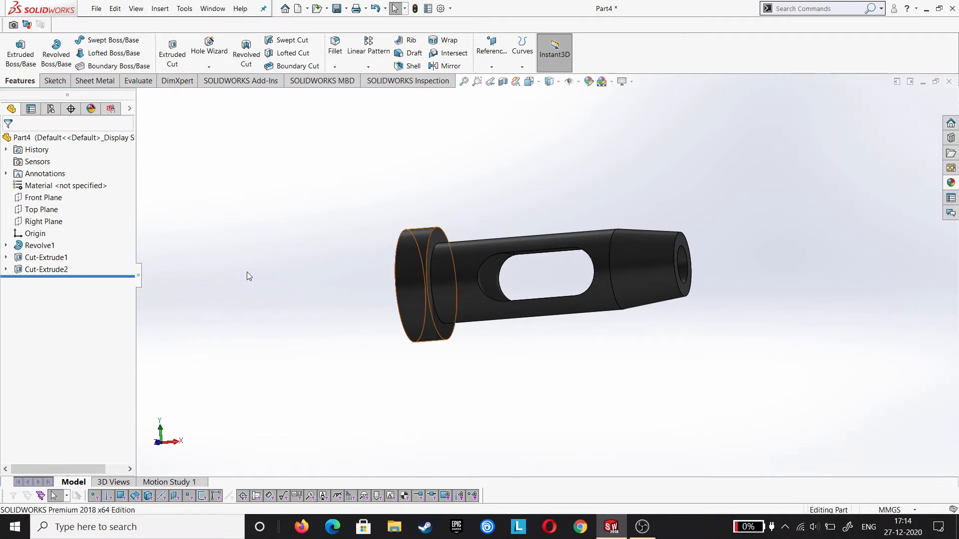
Inspect the part from several sides and set it to the isometric view.
middle_click_drag(325, 276, 535, 321)
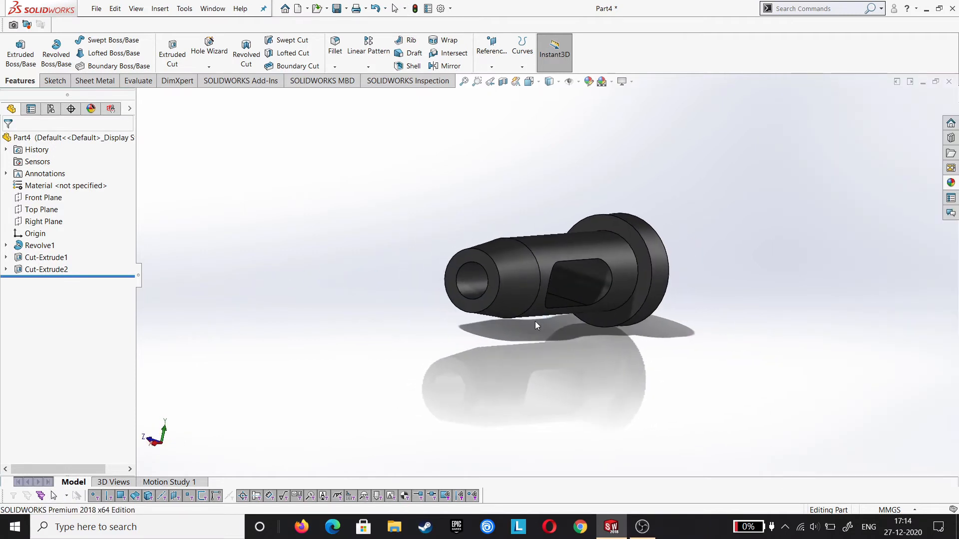
middle_click_drag(340, 276, 490, 392)
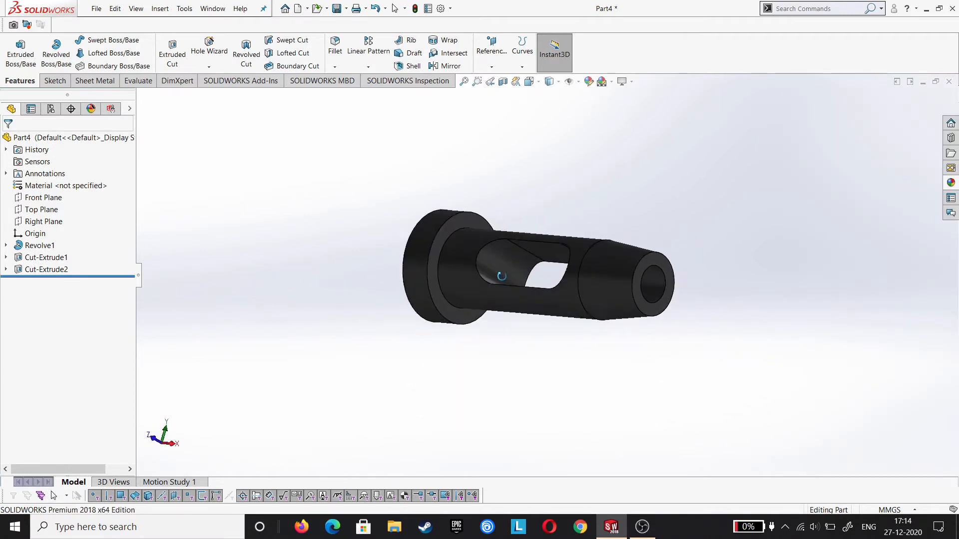
left_click(515, 81)
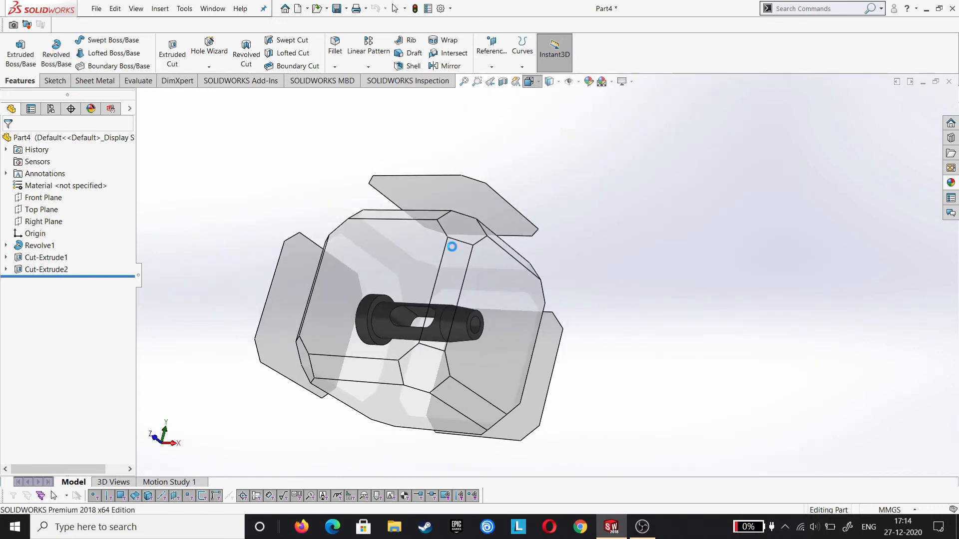
left_click(461, 237)
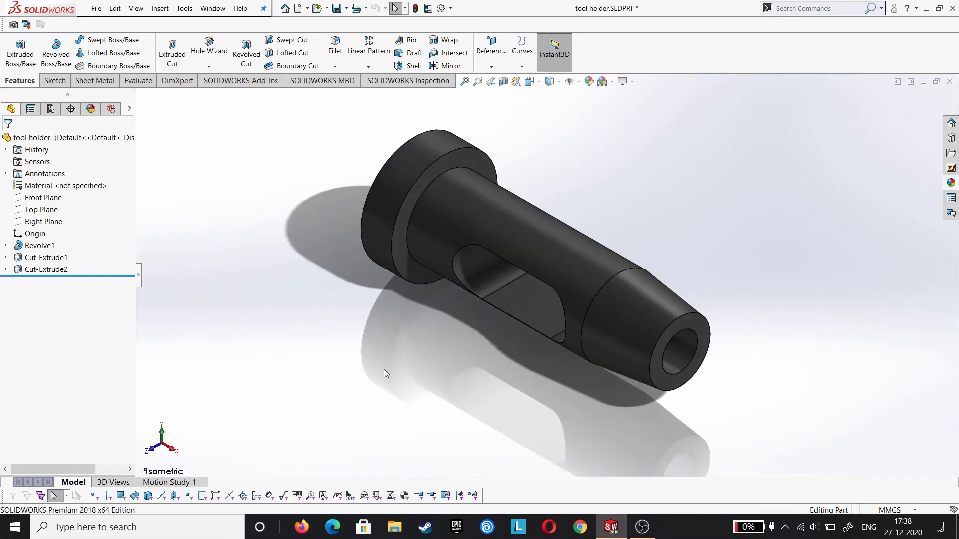
Add an M16x1.5 Metric Tap thread to the bore from its outer edge, with a Blind depth of 40 mm.
left_click(216, 68)
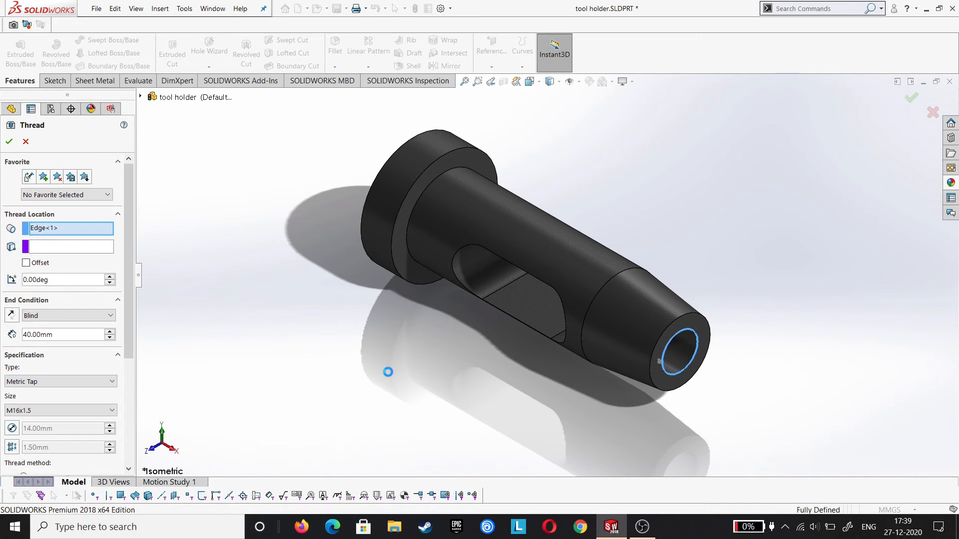
mouse_move(392, 328)
middle_mouse_down()
mouse_move(408, 279)
mouse_move(458, 263)
middle_mouse_up()
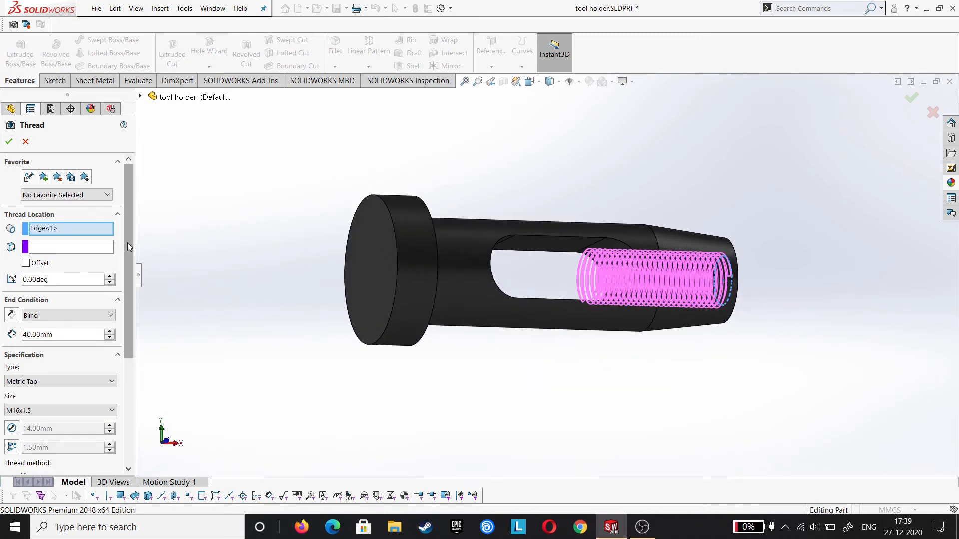
scroll(128, 242, "down", 5)
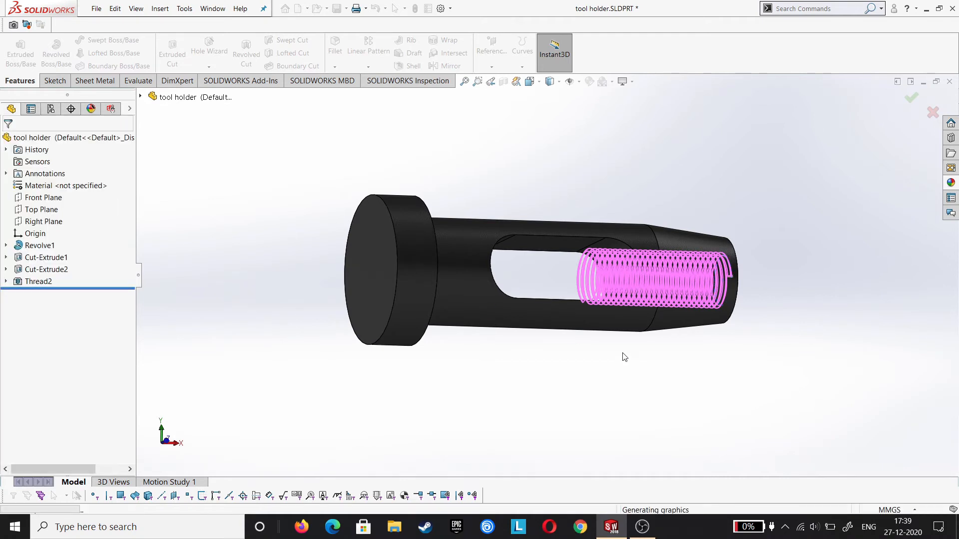
Section the part along the Front Plane with zero offset and examine the thread inside the bore.
middle_click_drag(610, 359, 550, 372)
scroll(710, 314, "down", 5)
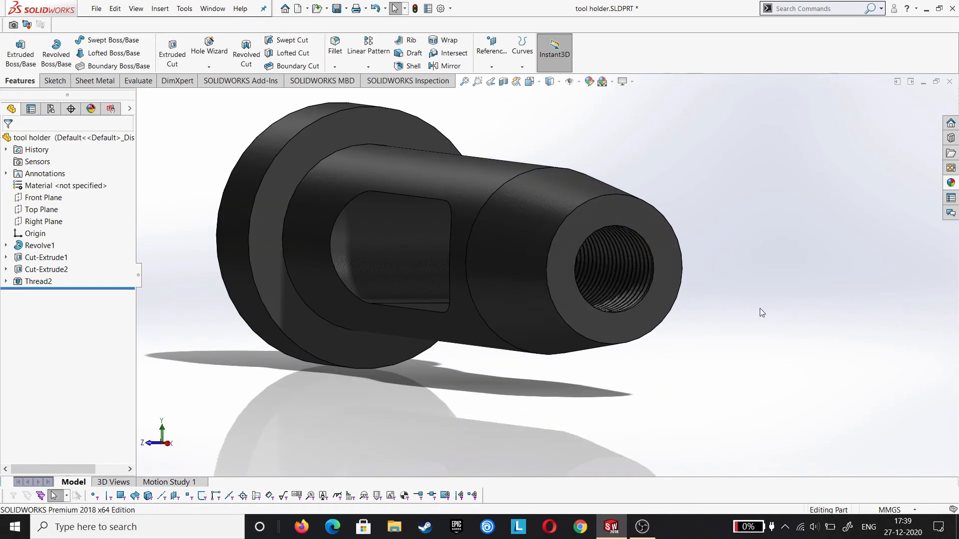
key("ctrl+1")
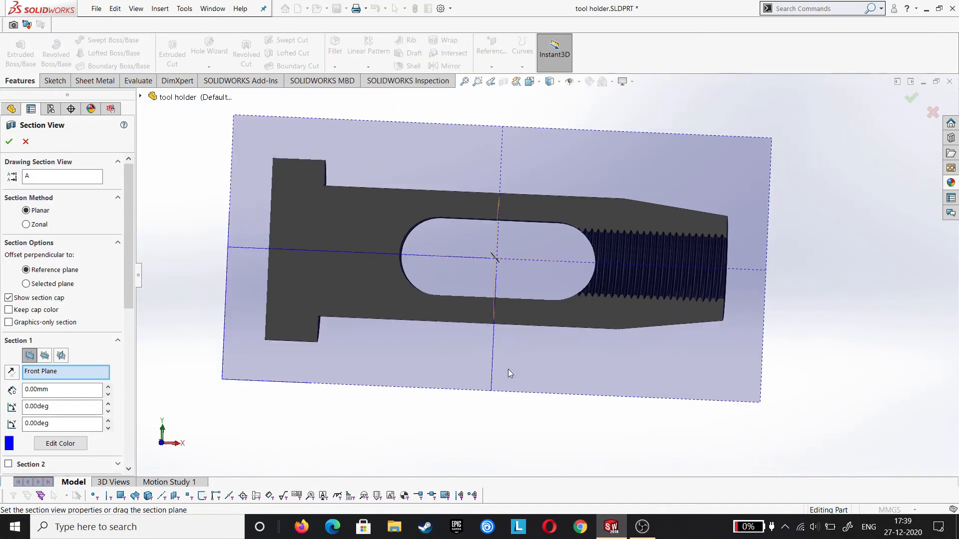
left_click(9, 142)
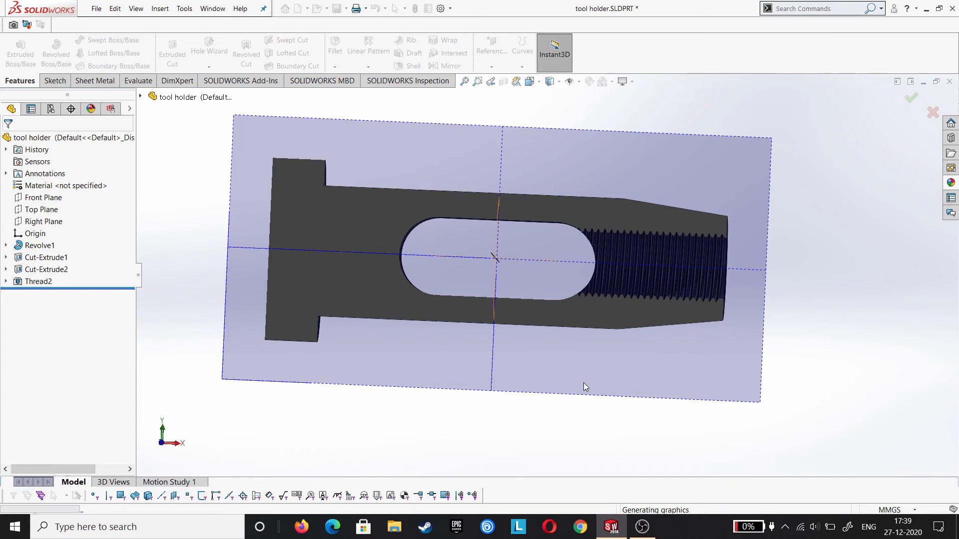
middle_click_drag(583, 383, 622, 370)
scroll(656, 313, "down", 5)
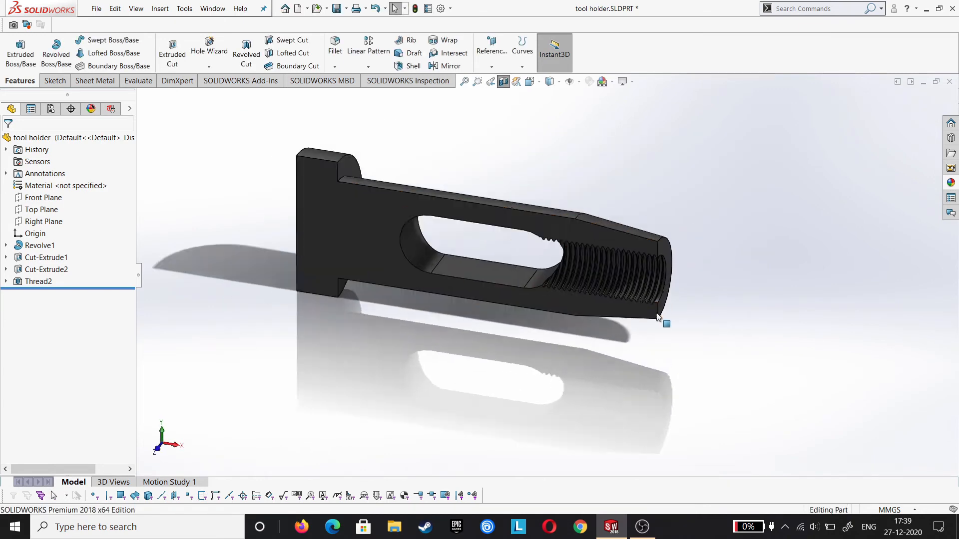
scroll(646, 298, "up", 1)
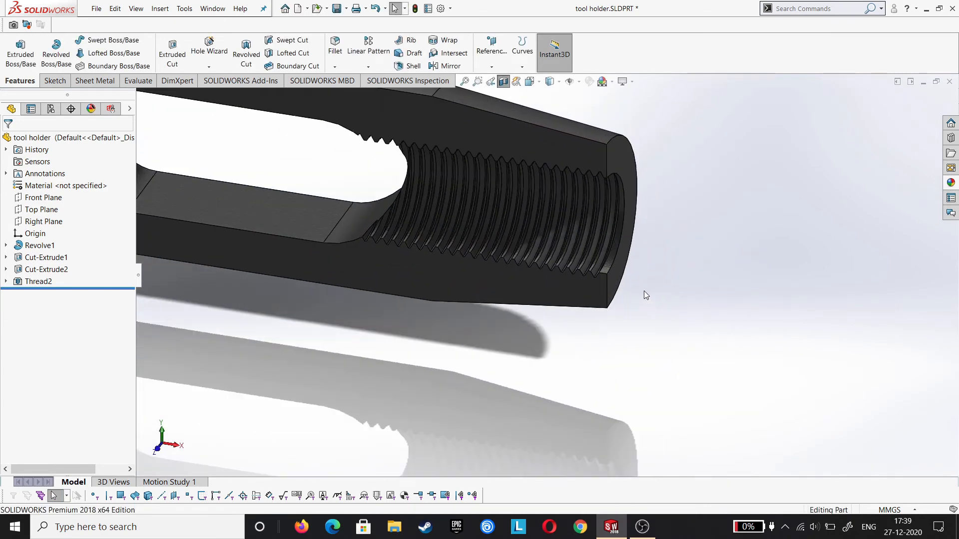
left_click(530, 81)
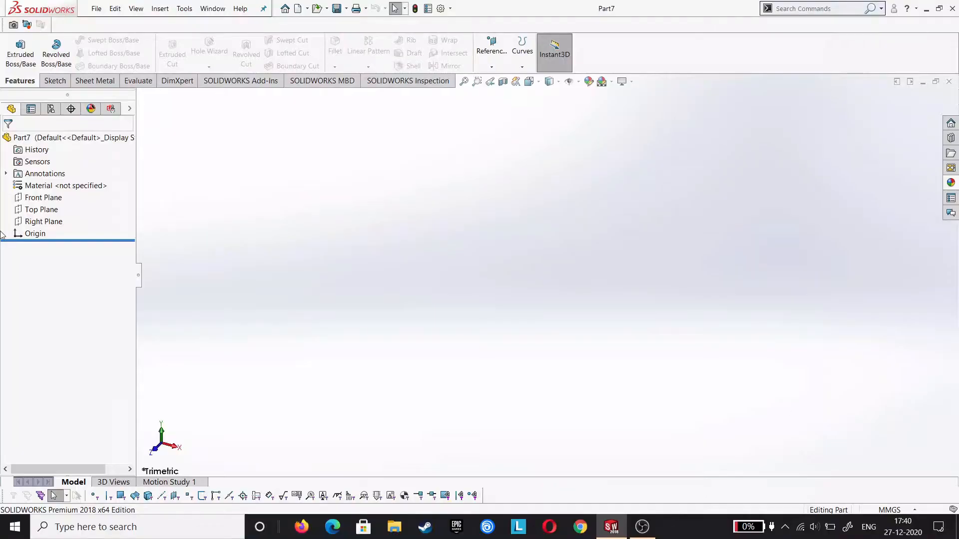
Start a sketch on the Front Plane and draw a horizontal centerline through the origin.
left_click(44, 197)
left_click(55, 186)
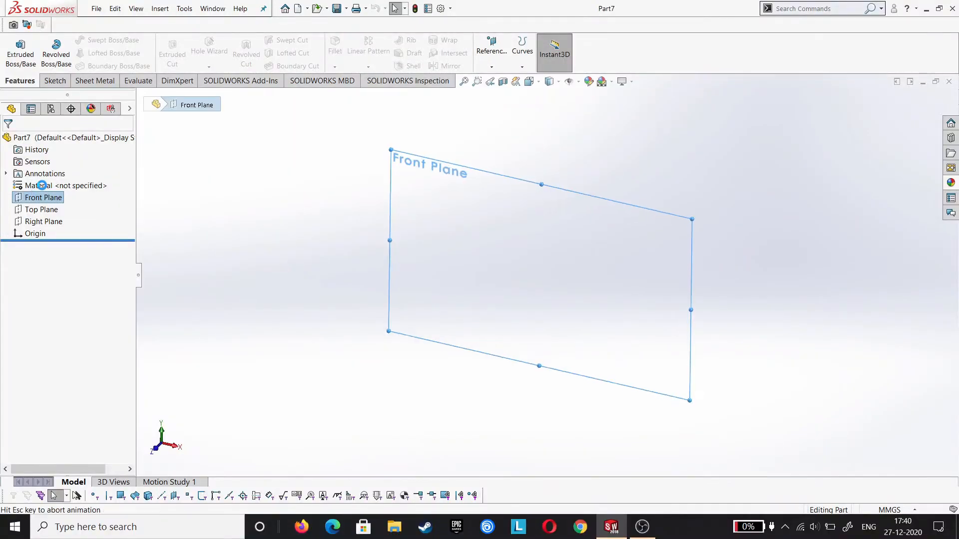
left_click(103, 40)
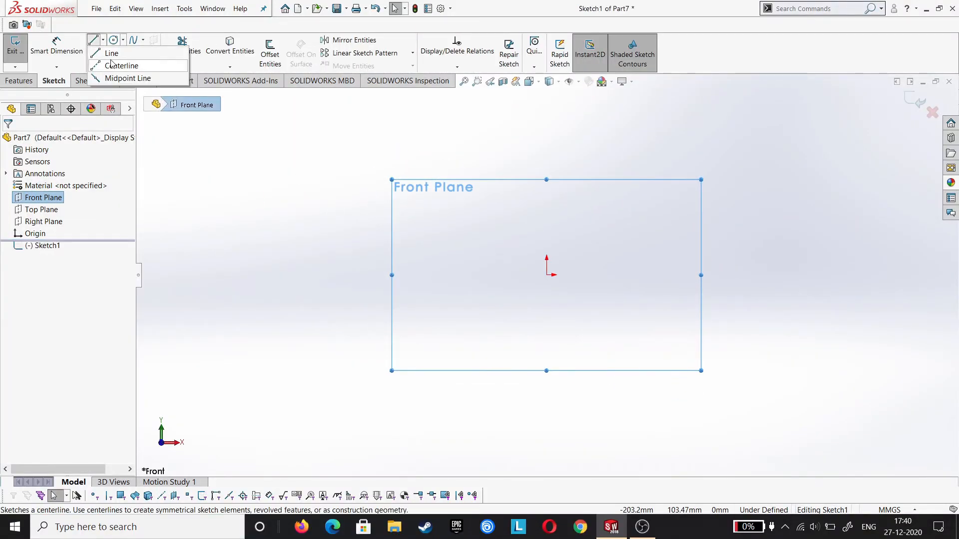
left_click(122, 64)
left_click(458, 275)
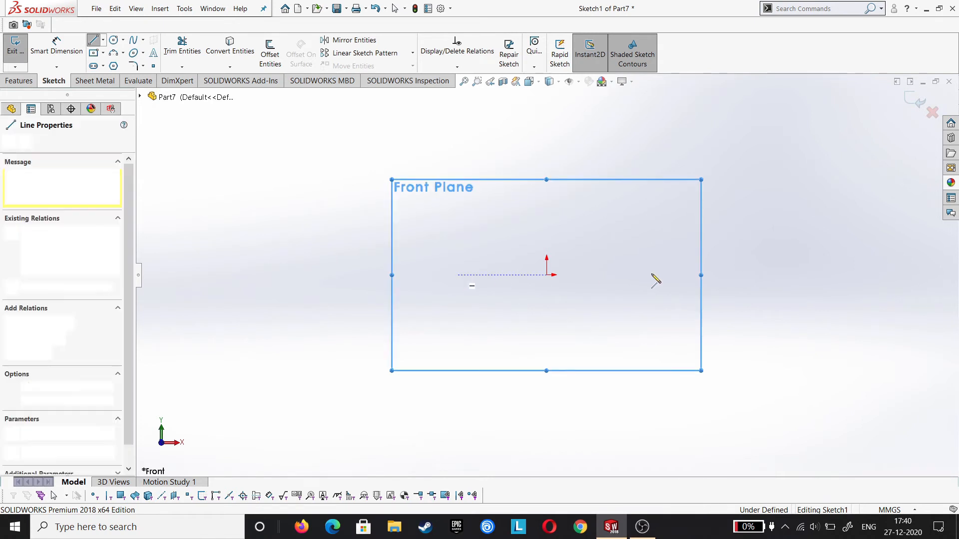
left_click(650, 274)
right_click(653, 276)
left_click(670, 284)
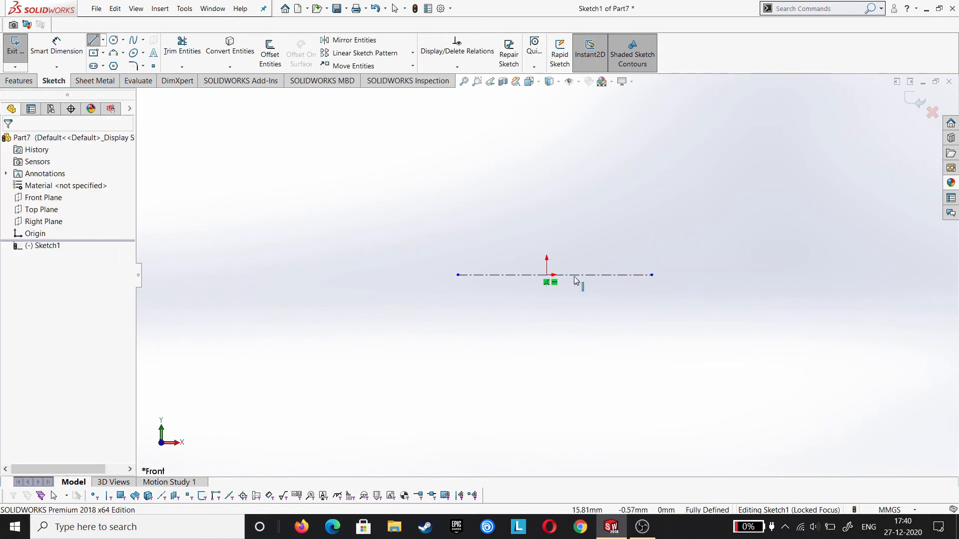
Add a Midpoint relation between the centerline and the origin.
left_click(537, 275)
left_click(546, 275, "ctrl")
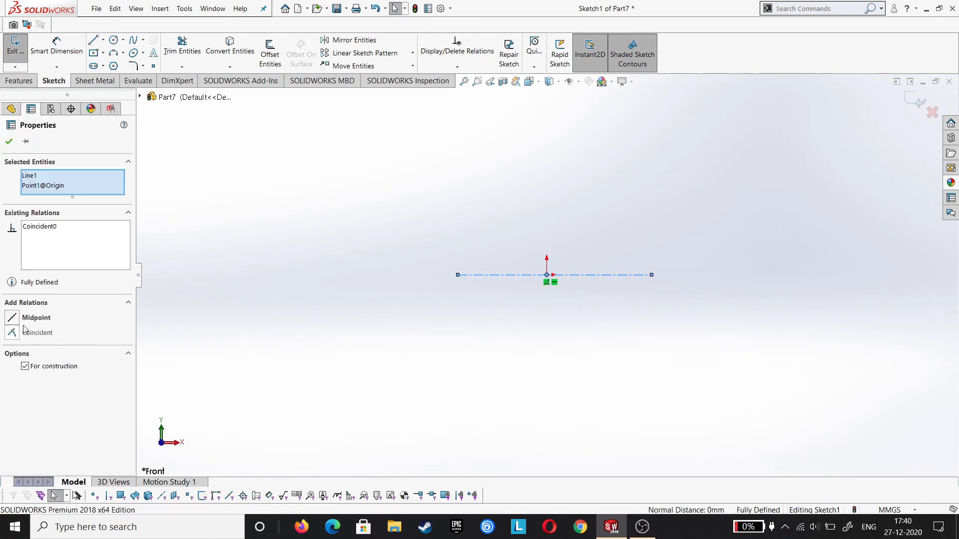
left_click(9, 142)
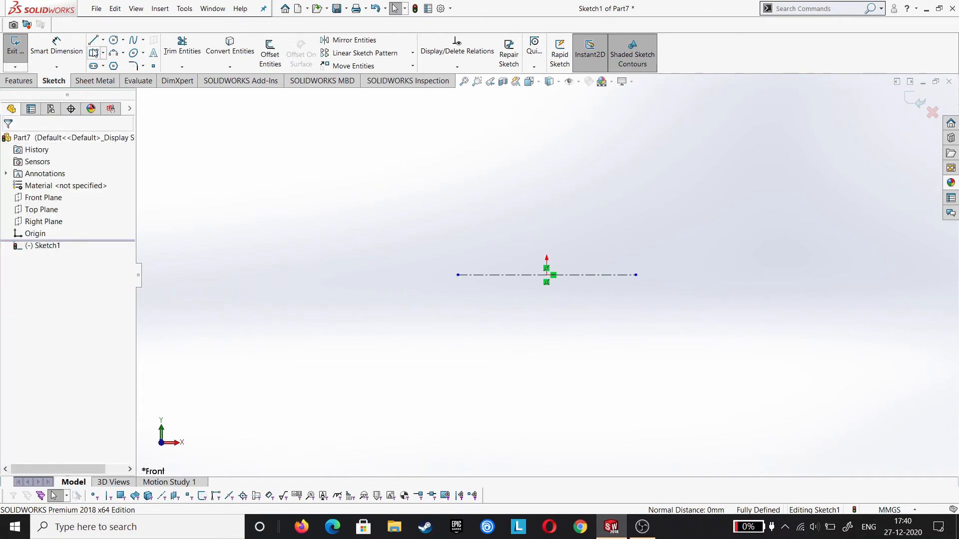
Sketch a stepped profile above the centerline: about 11.5 mm high and 47 mm long, sloping up to a section about 17.5 mm high.
key("l")
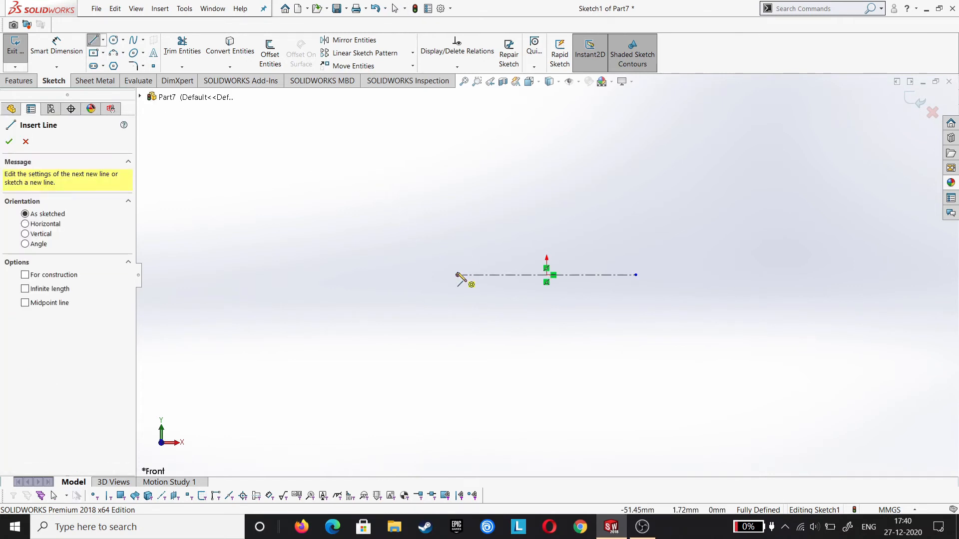
left_click(458, 255)
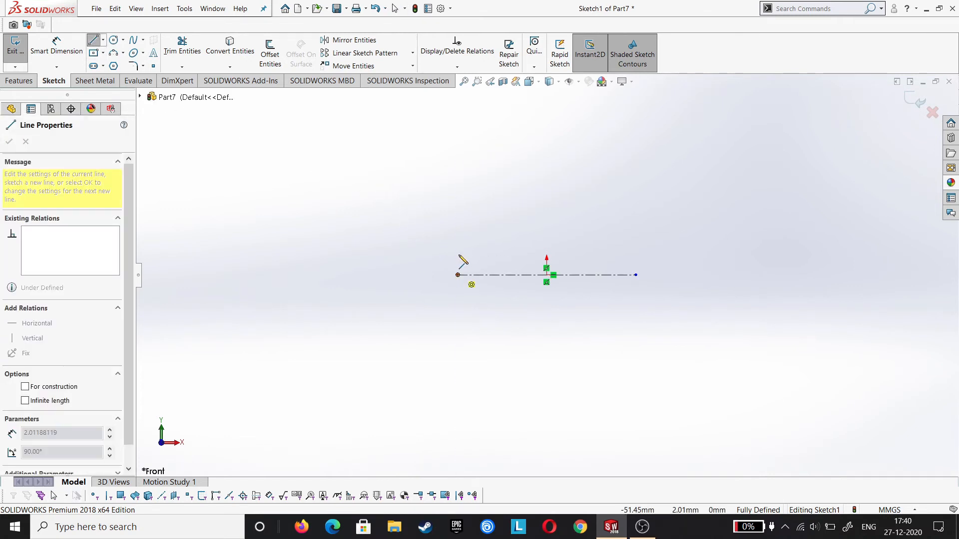
left_click(540, 255)
left_click(562, 244)
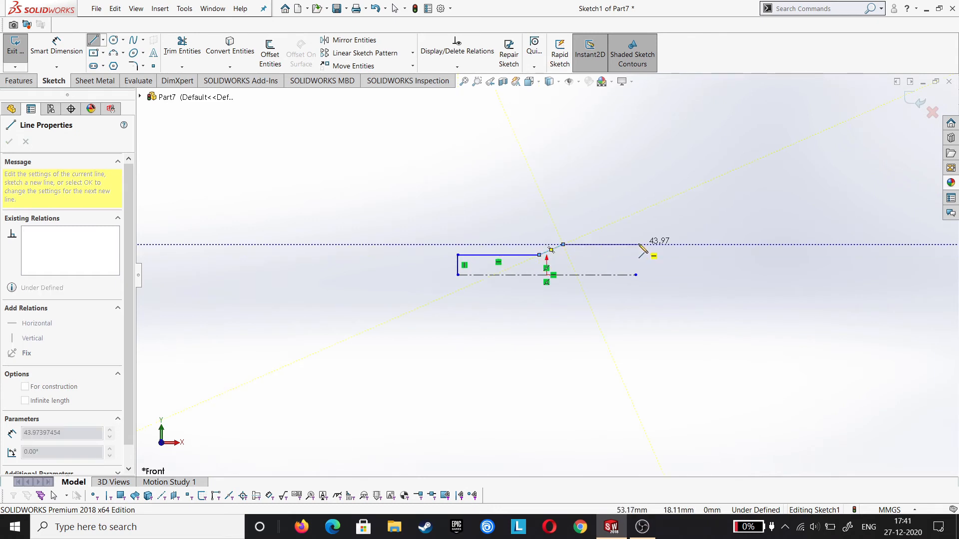
left_click(635, 244)
left_click(636, 275)
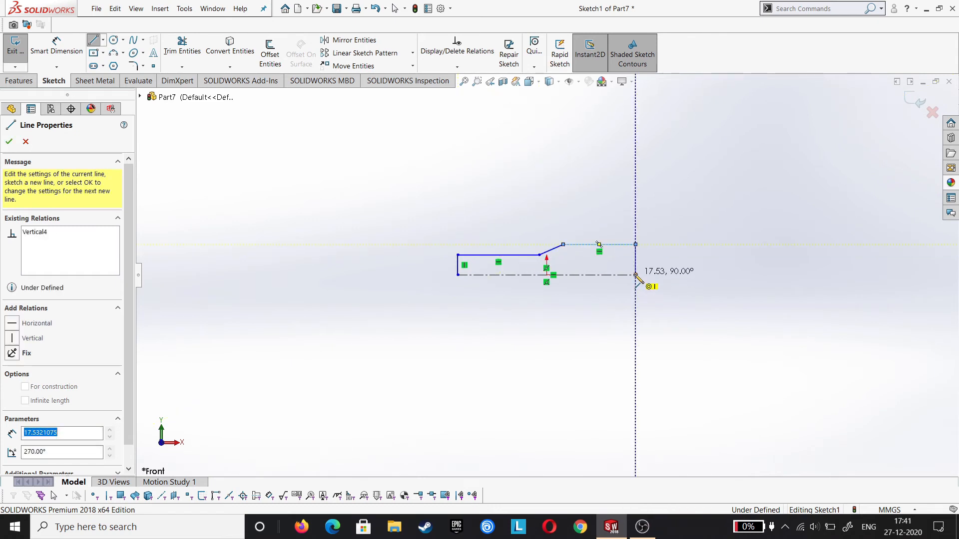
right_click(645, 275)
left_click(667, 280)
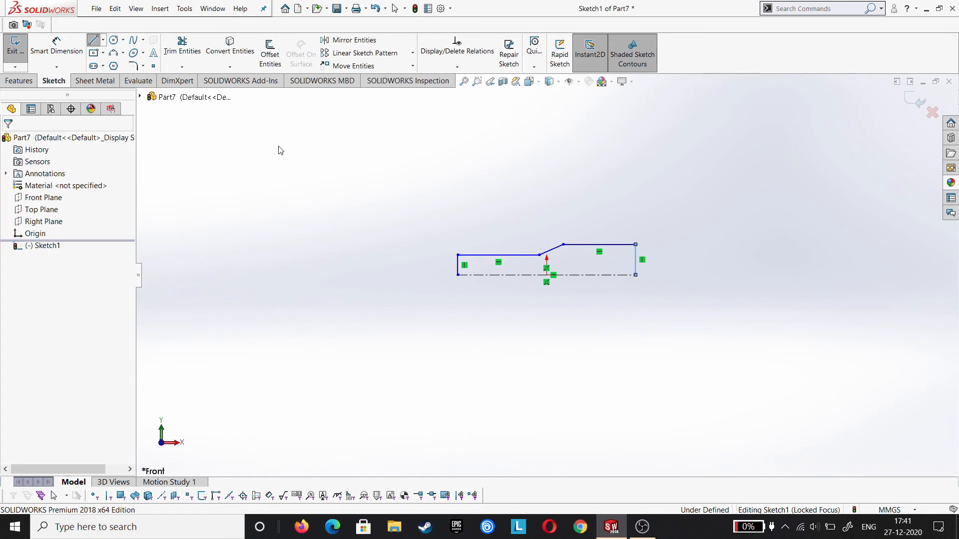
Dimension the height of the profile's narrow end edge as 7 mm.
left_click(78, 45)
left_click(458, 267)
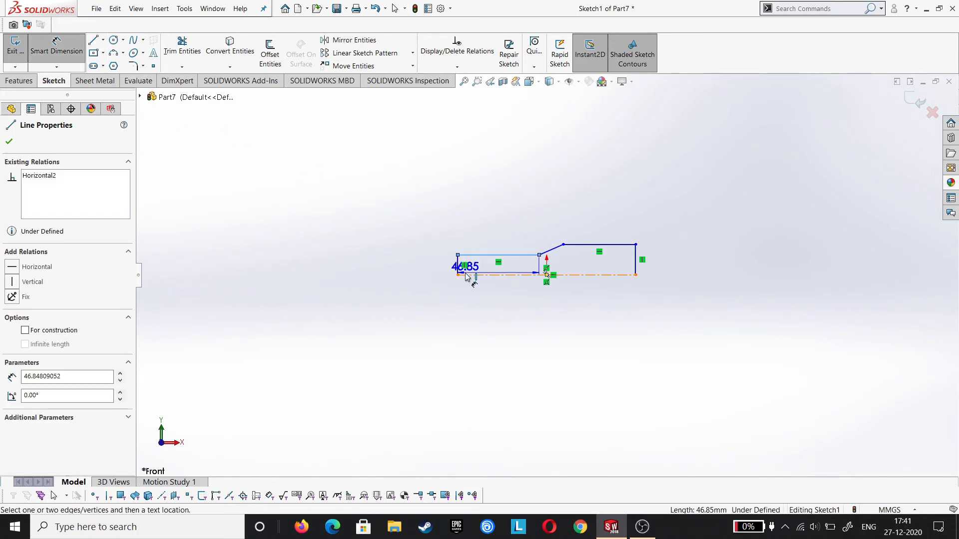
left_click(347, 278)
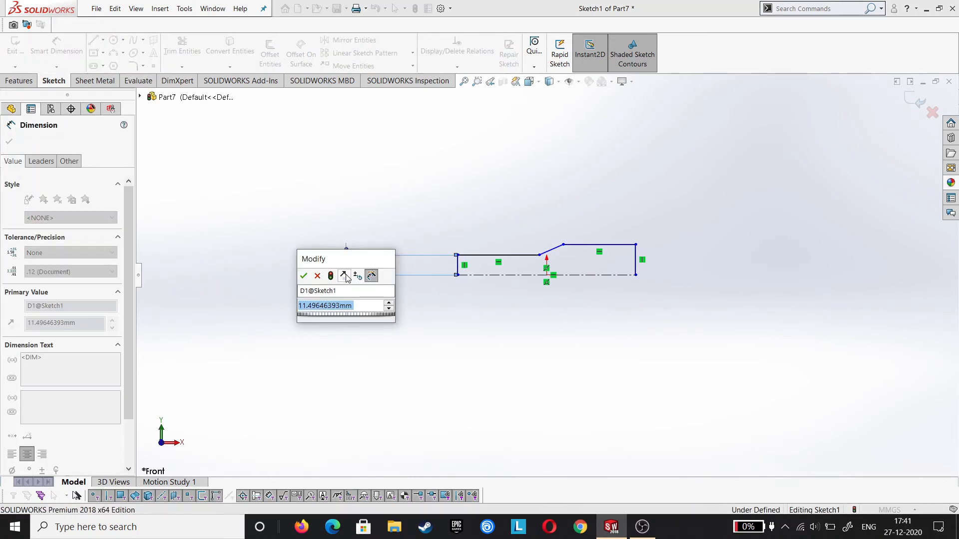
type("7")
key("Return")
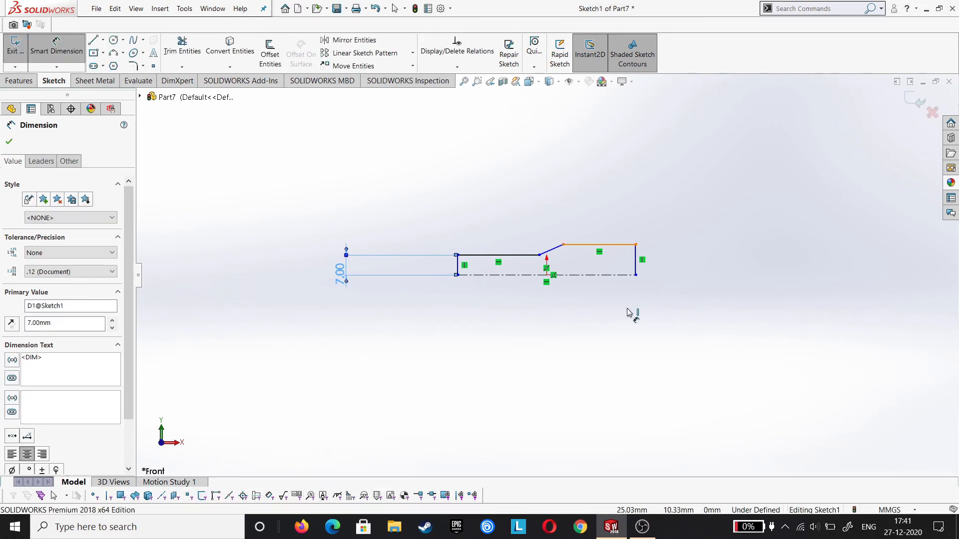
Dimension the wide section as a 20 mm diameter, measured from its upper line across the centerline.
left_click(635, 260)
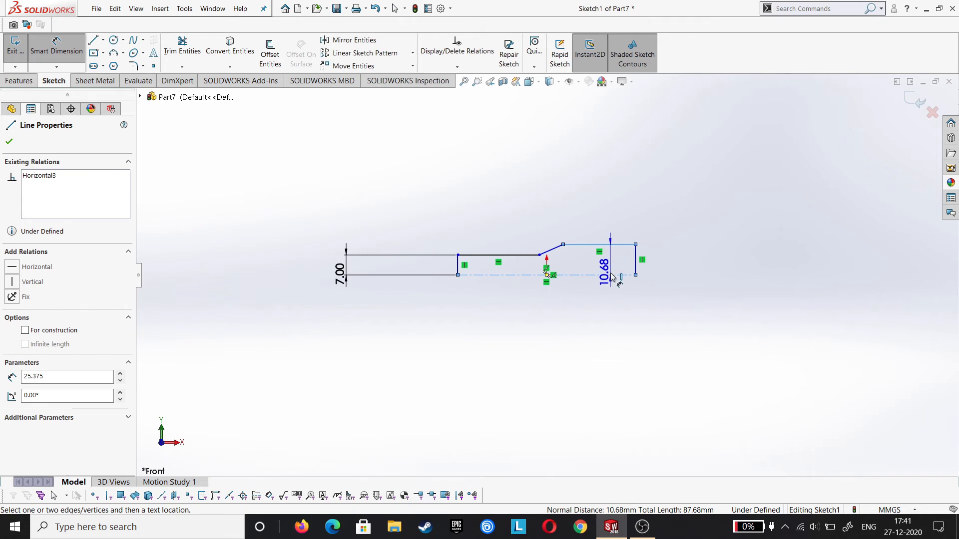
left_click(620, 276)
left_click(739, 281)
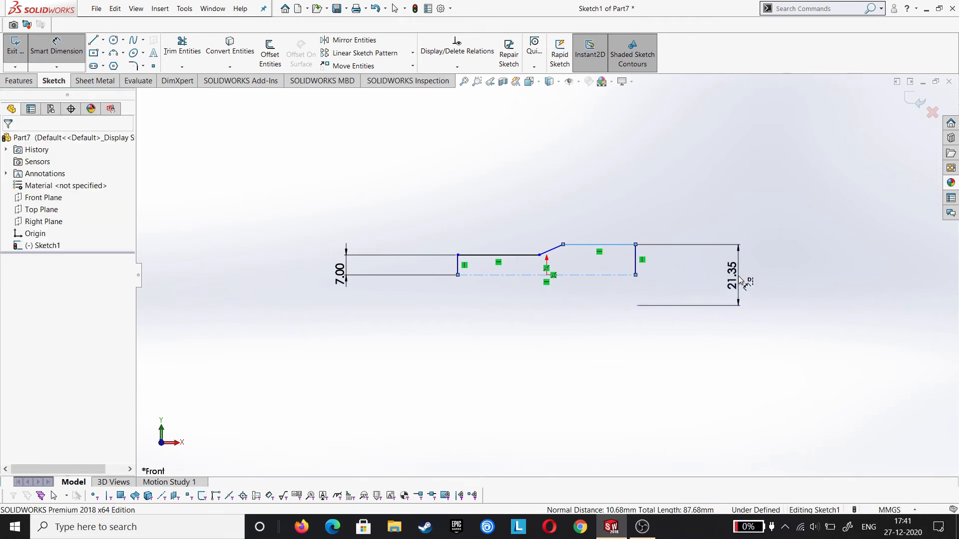
double_click(740, 281)
type("20")
key("Return")
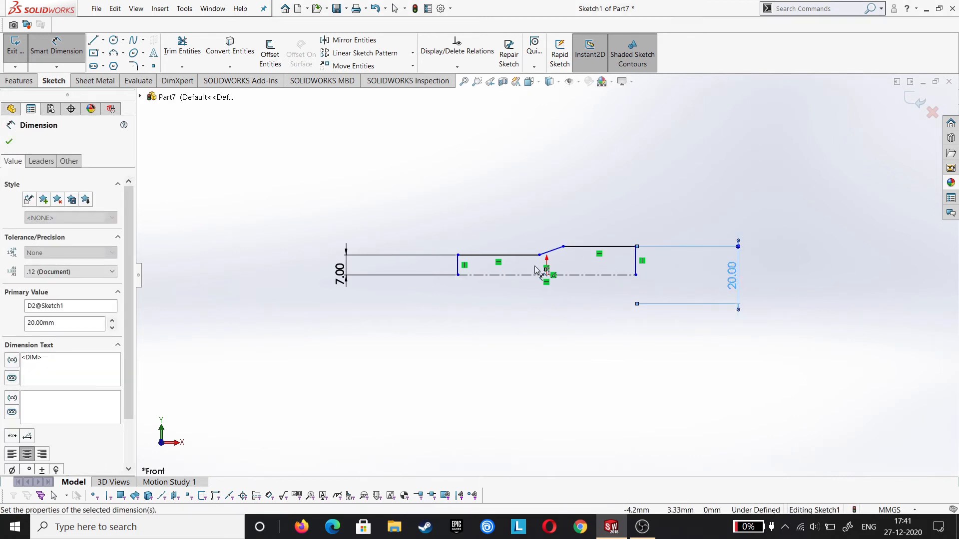
Dimension the horizontal distance from the narrow end's upper corner to the start of the wide section as 56 mm.
left_click(458, 254)
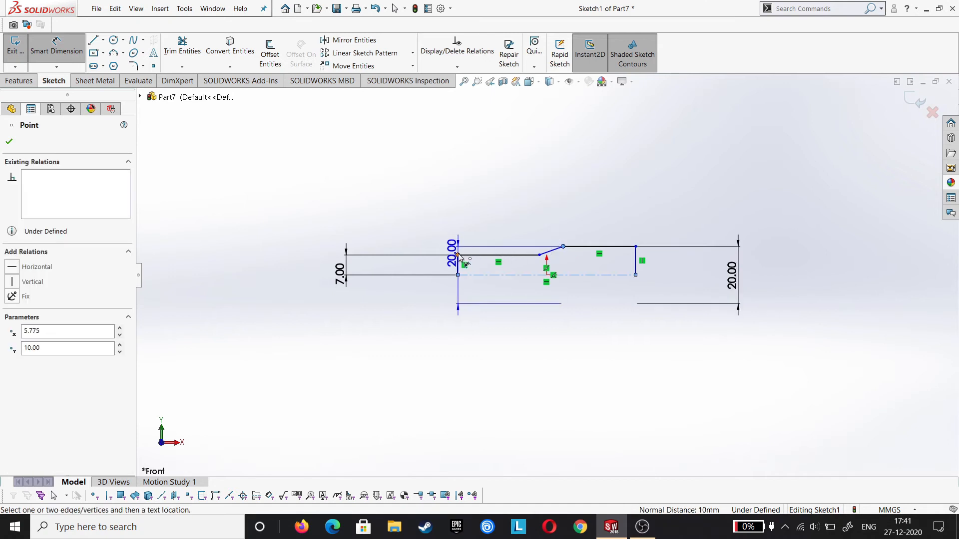
left_click(563, 246)
left_click(500, 195)
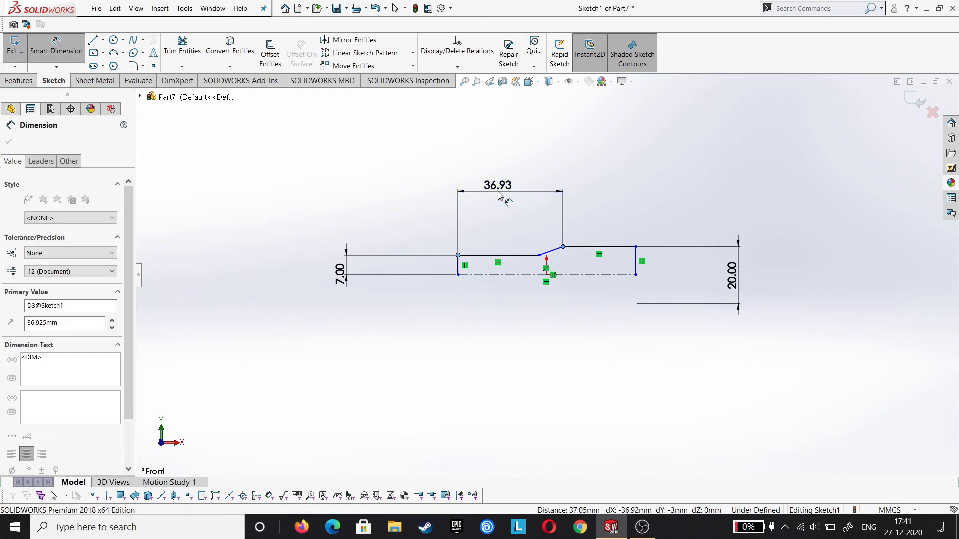
type("50")
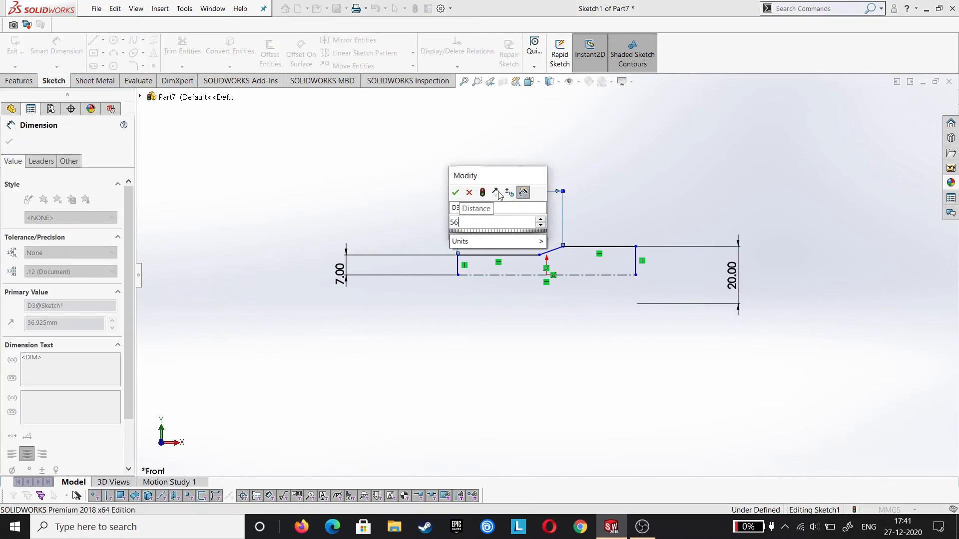
key("Return")
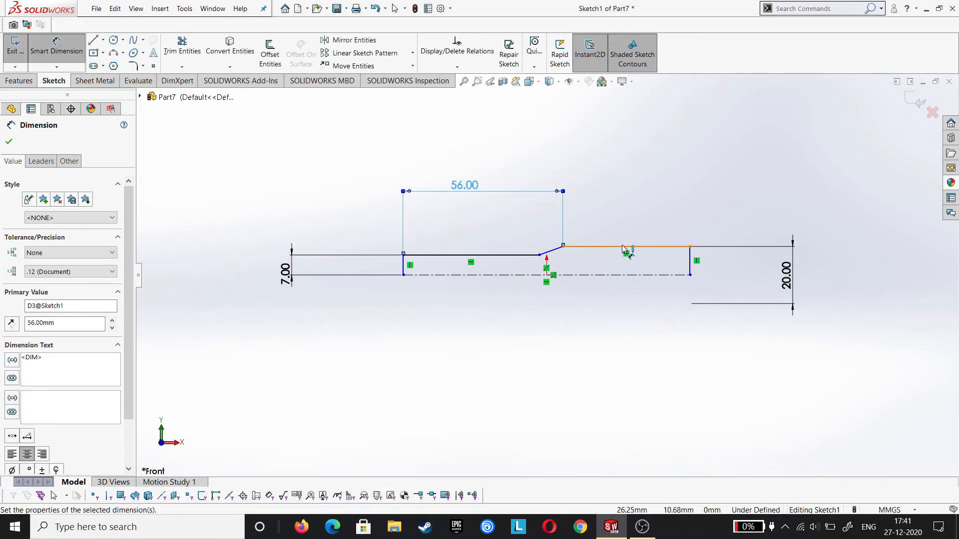
Dimension the upper line of the wide section as 25 mm long.
left_click(626, 247)
left_click(615, 196)
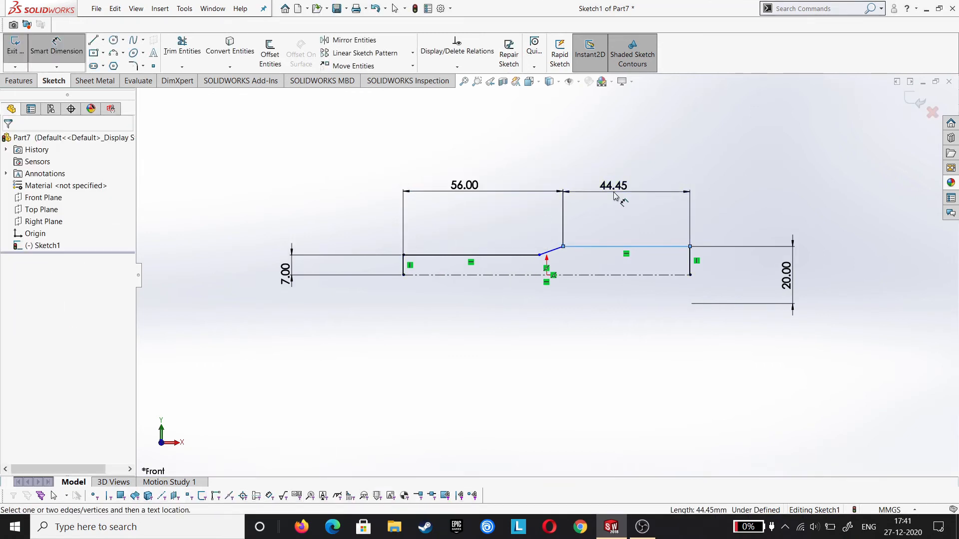
type("75")
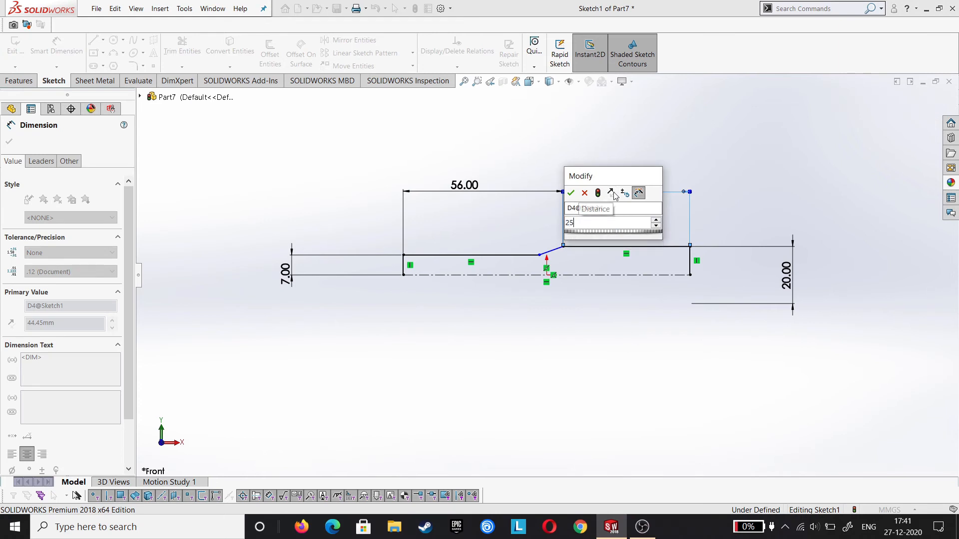
key("Return")
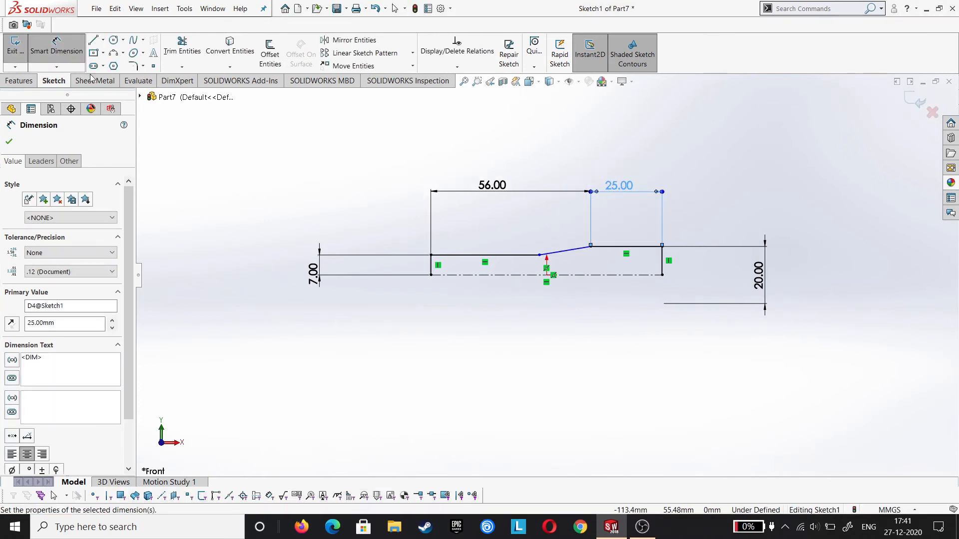
left_click(10, 143)
Move the slope's lower vertex closer to the wide section and dimension the slope's horizontal length as 6 mm.
scroll(540, 262, "down", 4)
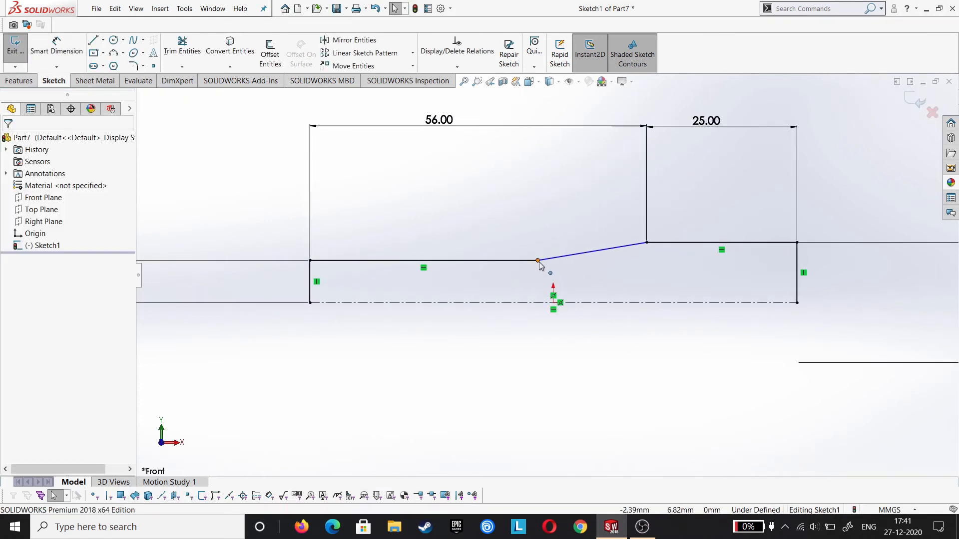
left_click(538, 260)
left_click_drag(578, 258, 607, 252)
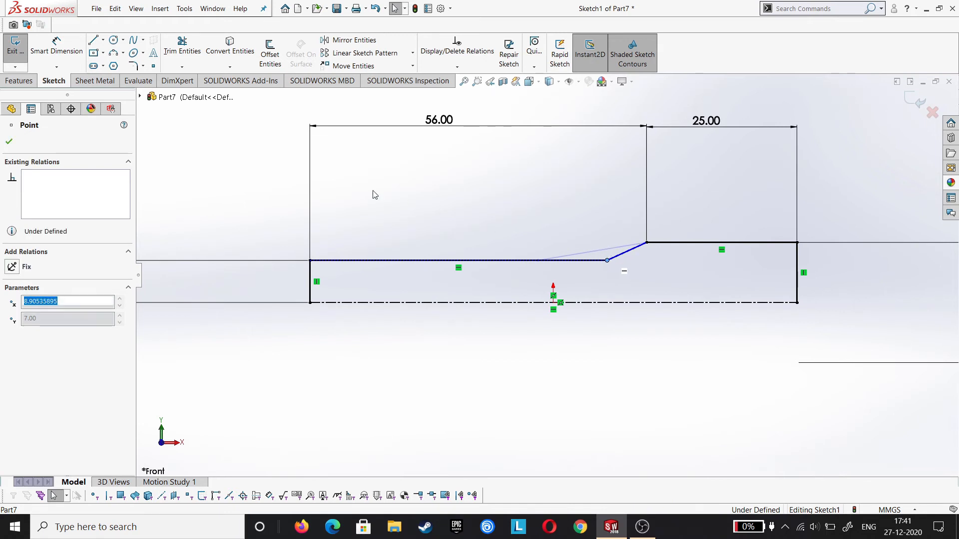
left_click(56, 48)
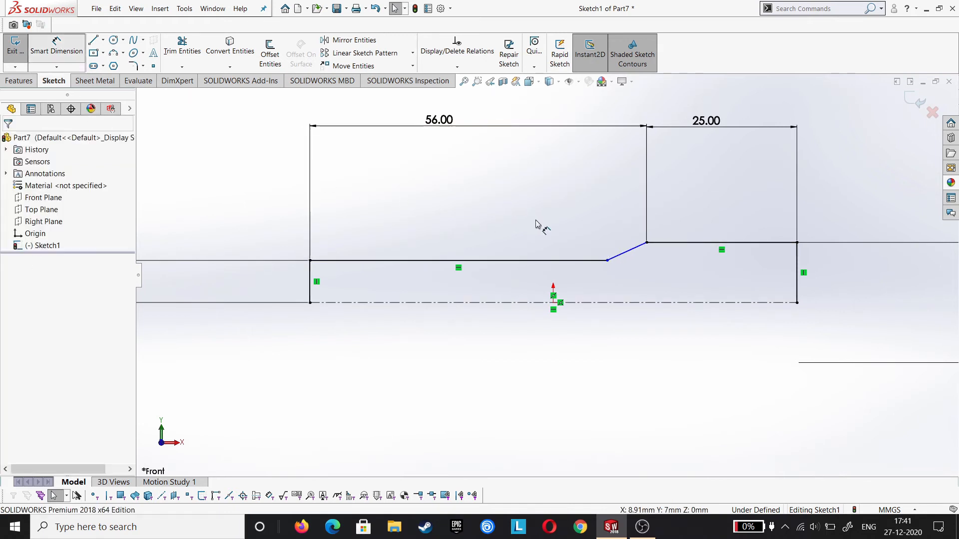
left_click(646, 242)
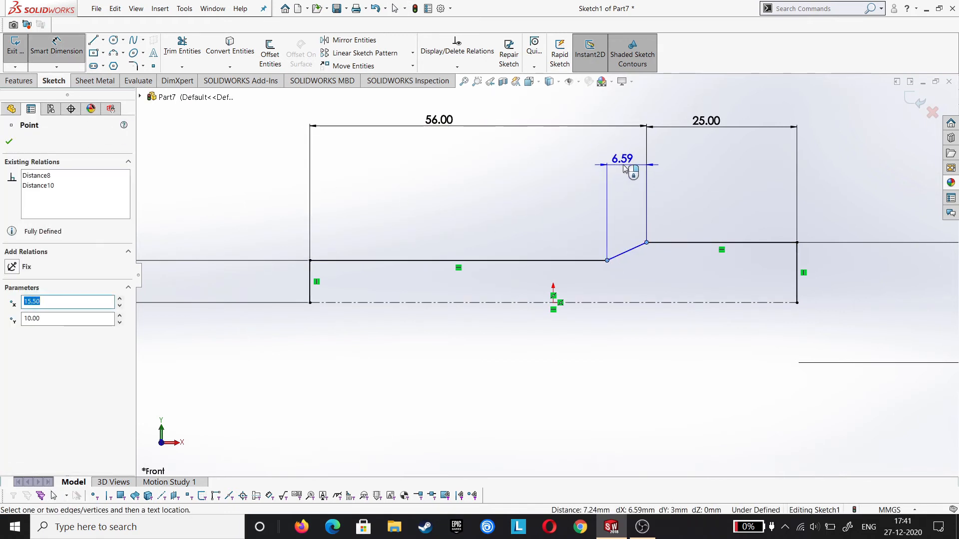
left_click(624, 168)
type("6")
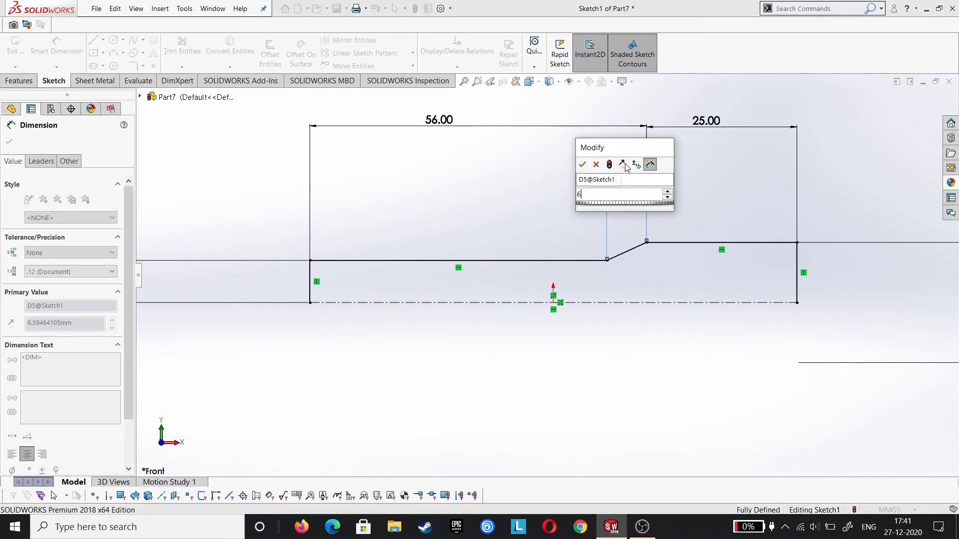
key("Return")
left_click(9, 142)
Convert the construction centerline into a regular line so that it closes the profile.
scroll(380, 299, "up", 1)
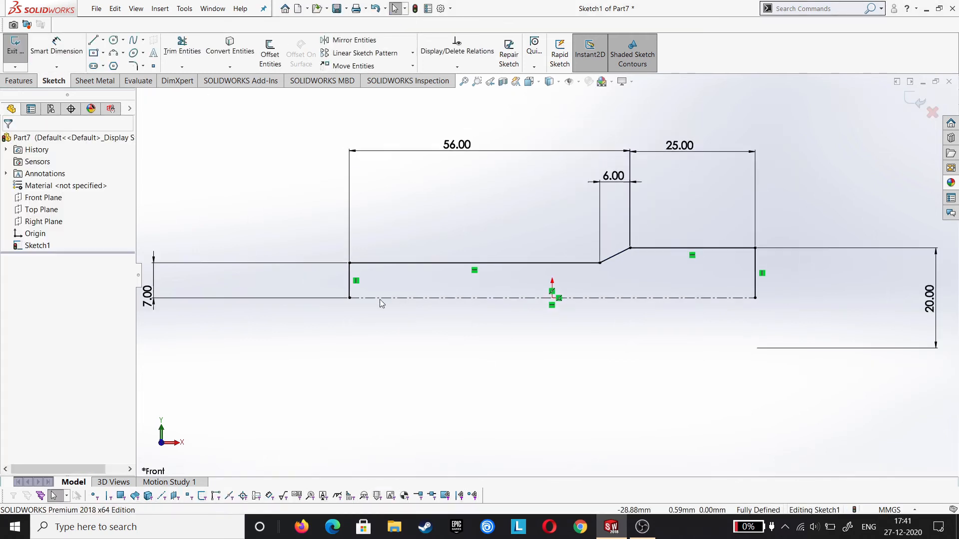
scroll(380, 299, "up", 2)
left_click(464, 291)
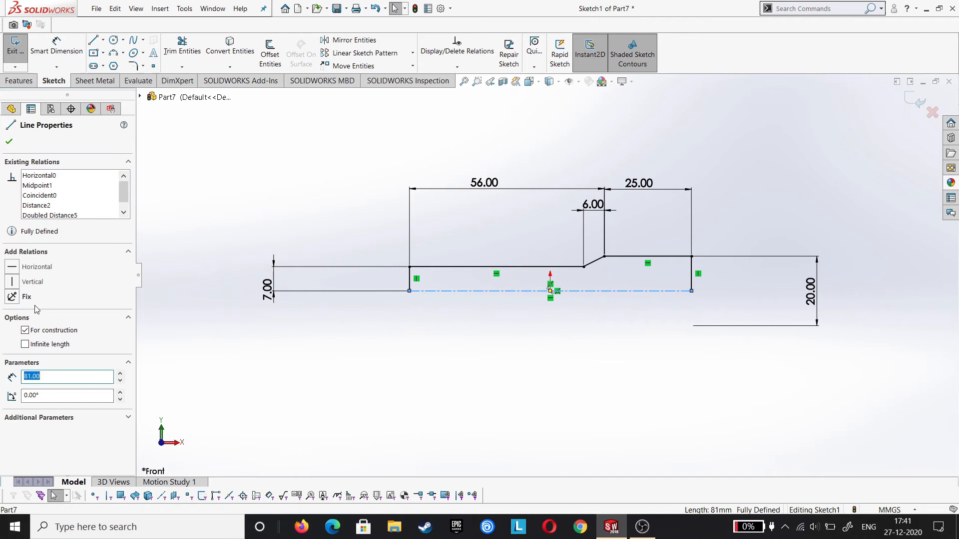
left_click(26, 330)
left_click(9, 143)
Revolve the closed profile 360 degrees about its base line into a solid stepped shaft.
mouse_move(490, 349)
middle_mouse_down()
mouse_move(552, 316)
mouse_move(500, 312)
mouse_move(548, 313)
middle_mouse_up()
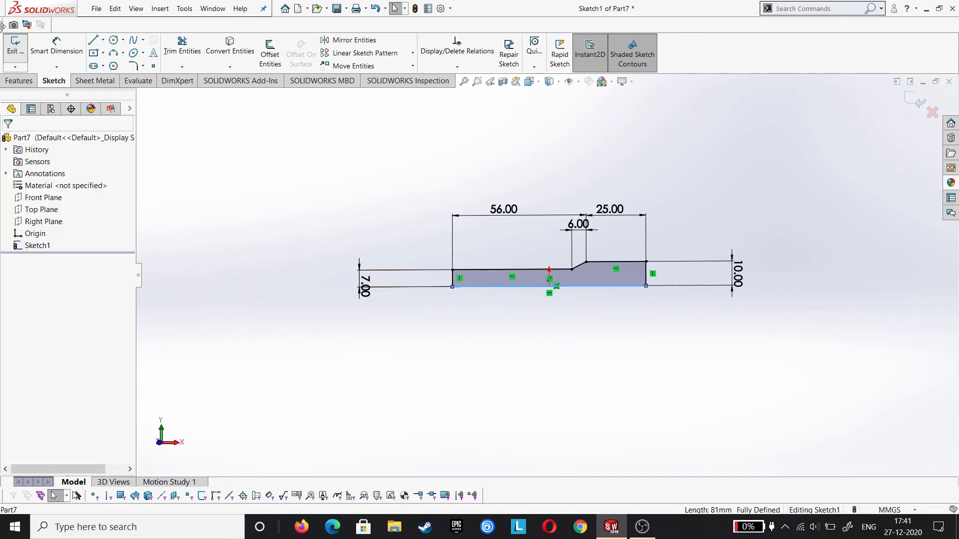
left_click(19, 81)
left_click(56, 54)
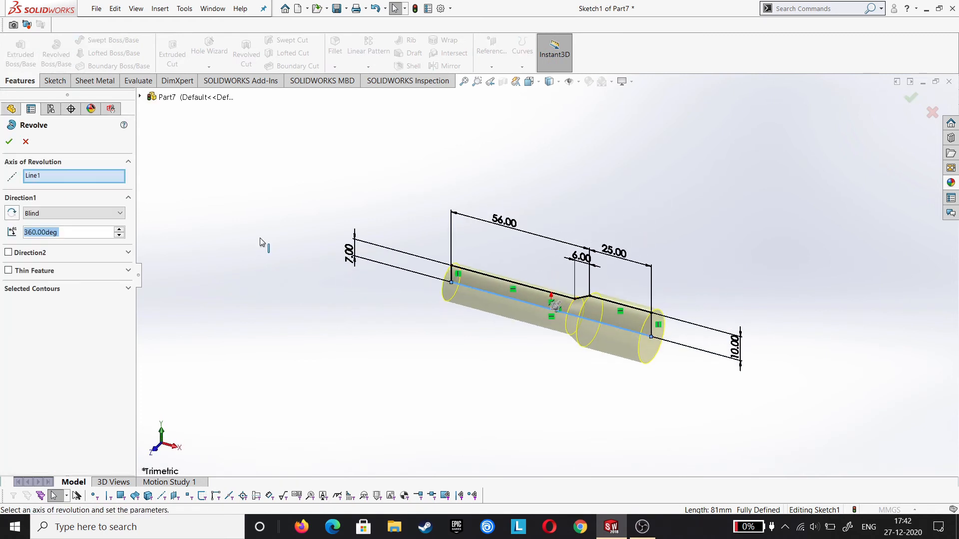
key("Return")
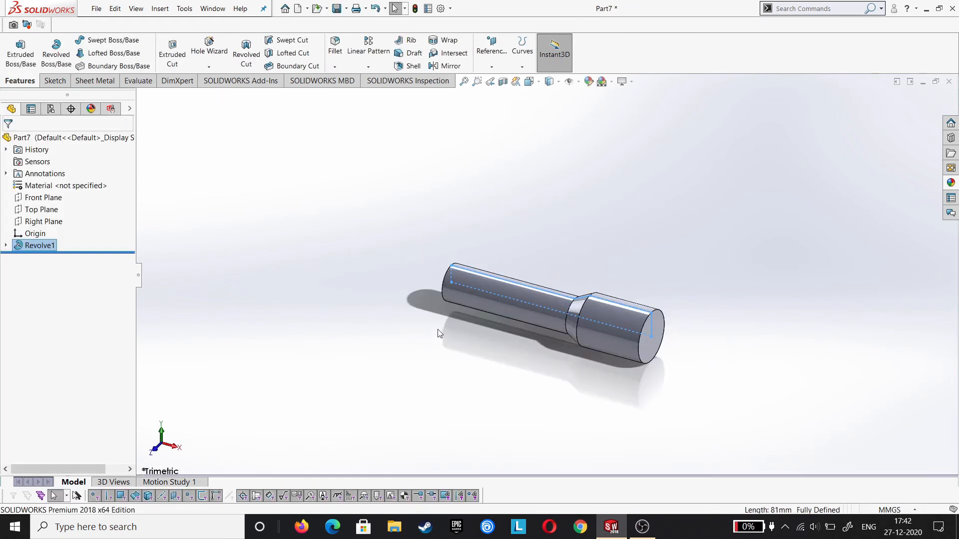
left_click(500, 250)
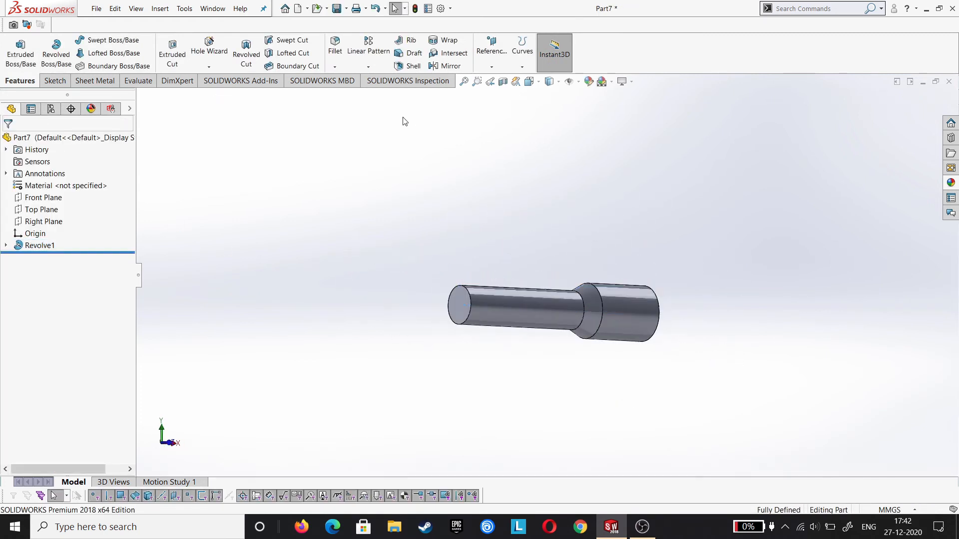
Start a Thread feature on the circular edge at the shaft's narrow end.
left_click(209, 66)
left_click(218, 104)
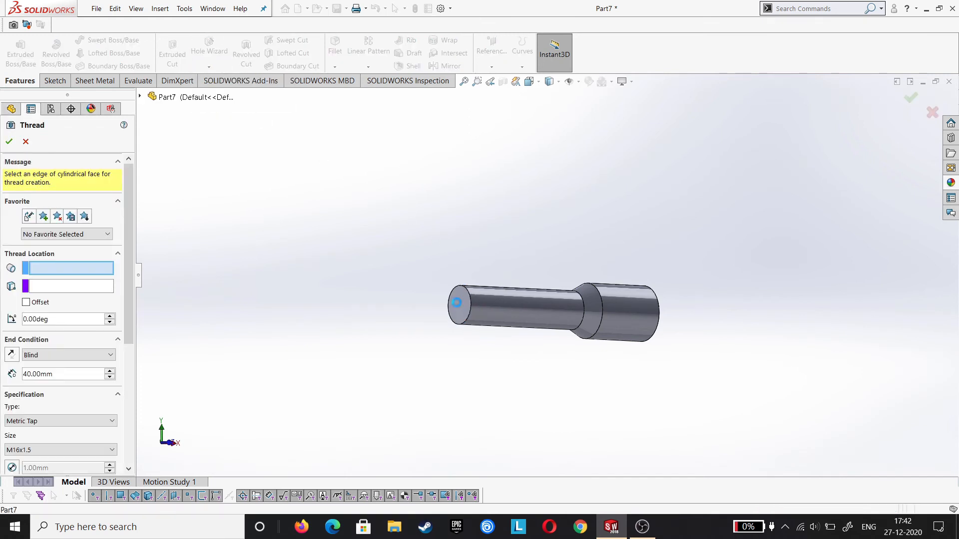
left_click(448, 306)
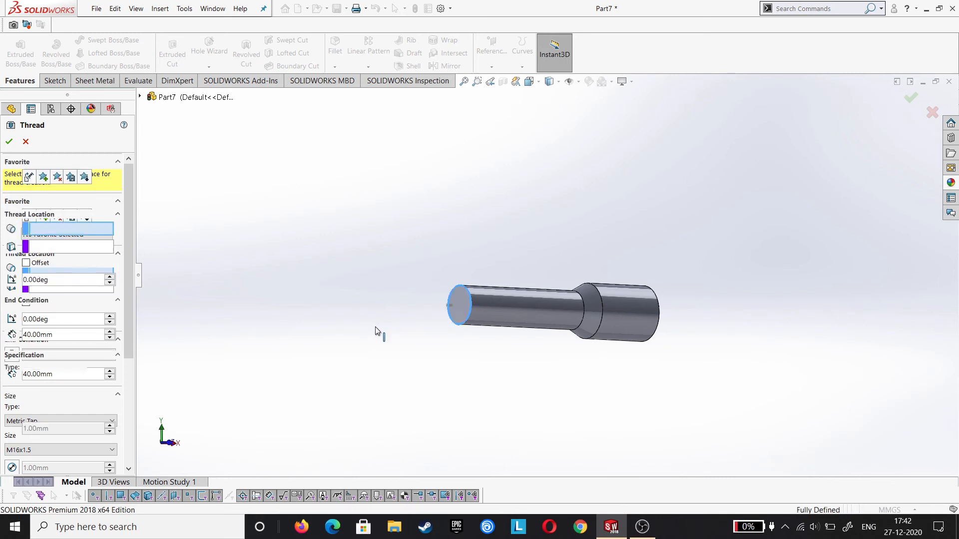
middle_click_drag(373, 340, 331, 356)
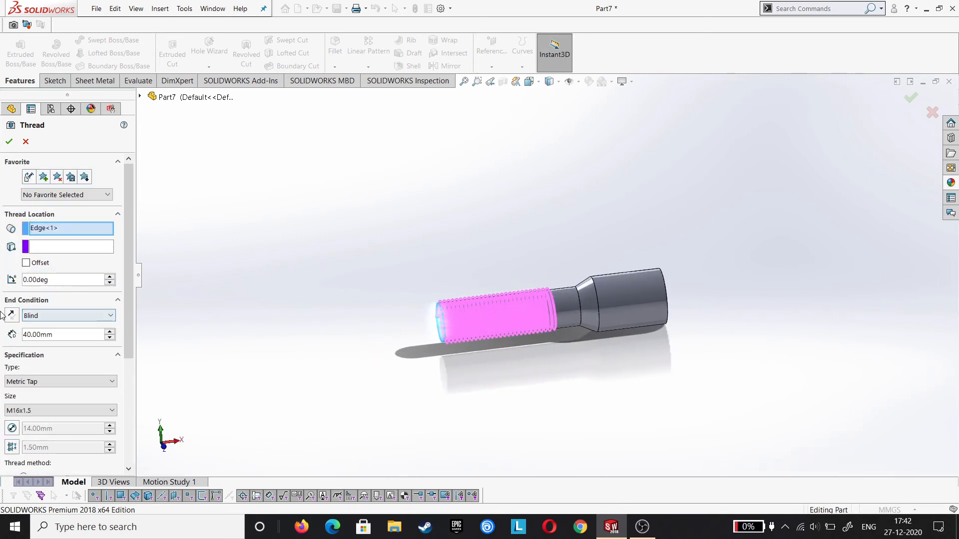
Offset the thread's start by 6 mm and end it up to the edge where the narrow section meets the slope.
left_click(25, 264)
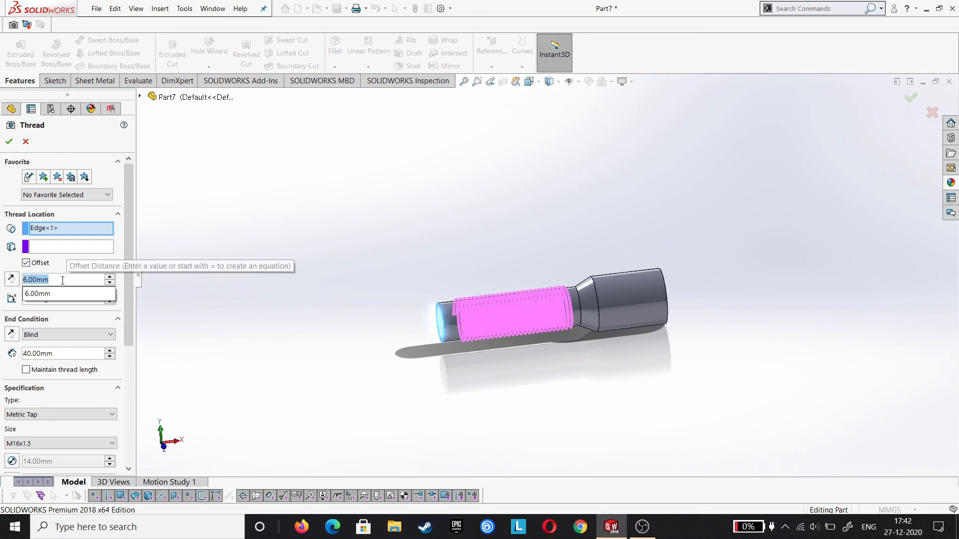
type("6")
key("Return")
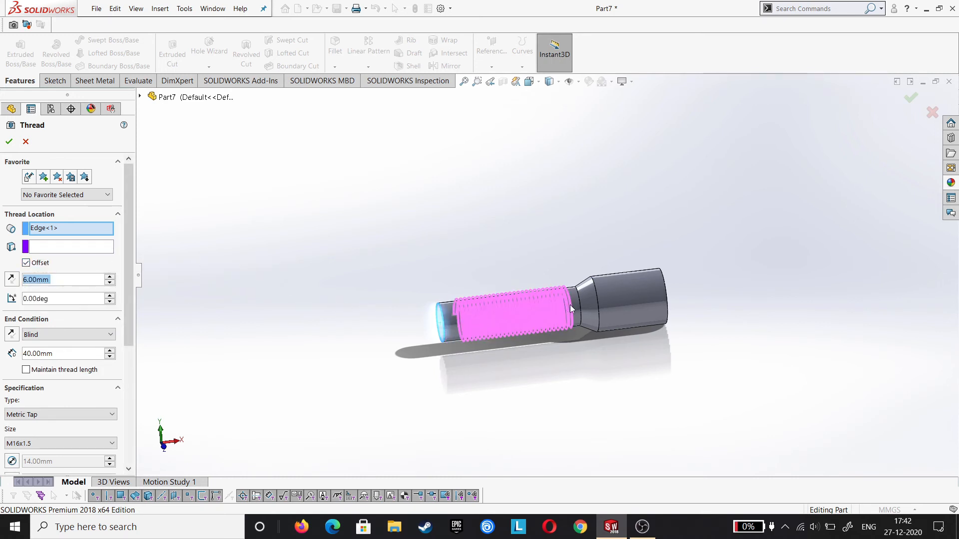
left_click(104, 334)
left_click(50, 356)
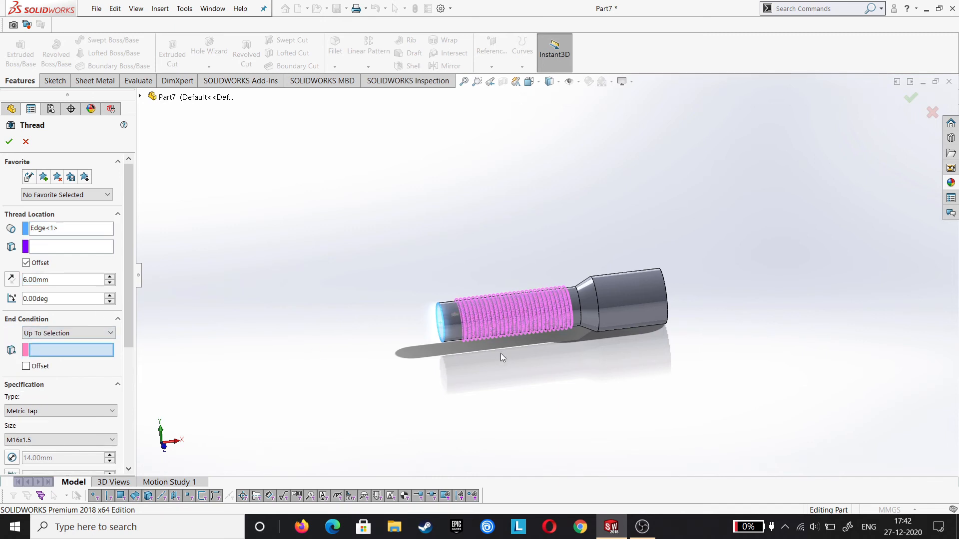
left_click(581, 311)
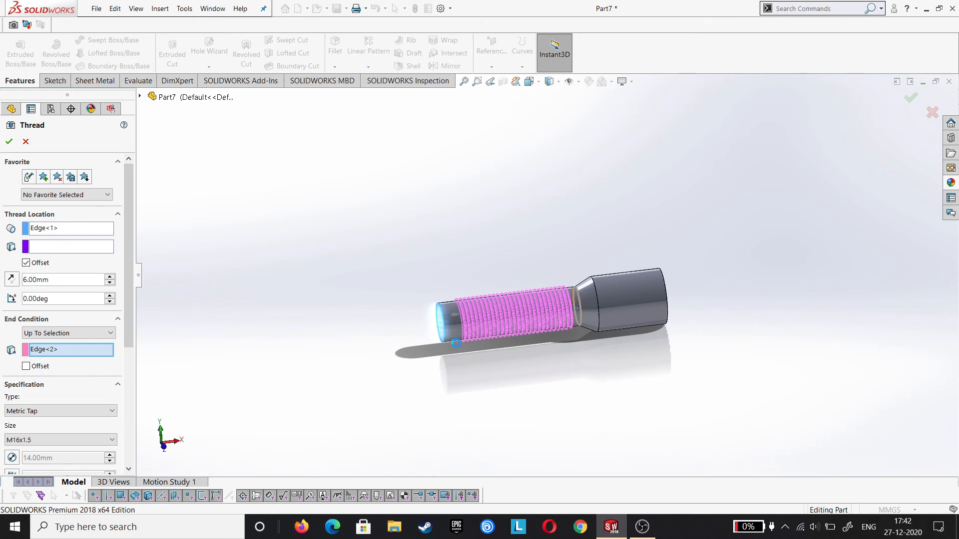
Set the thread method to Extrude thread and create the M16x1.5 Metric Tap thread.
scroll(562, 356, "down", 3)
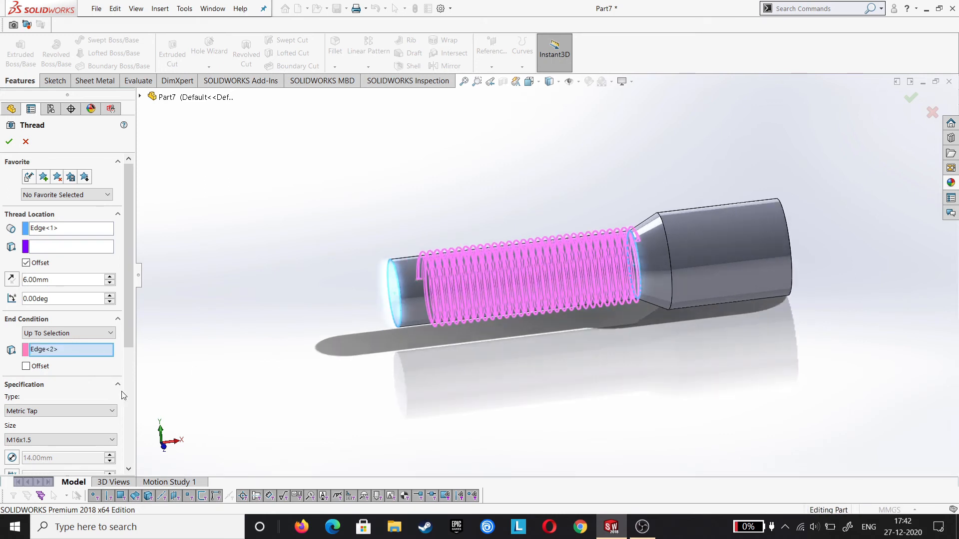
scroll(130, 336, "down", 4)
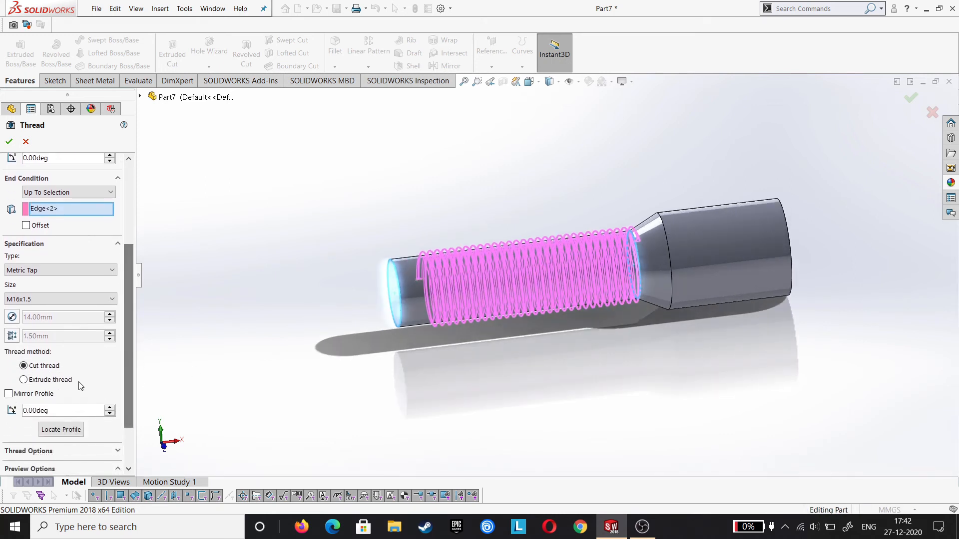
left_click(65, 381)
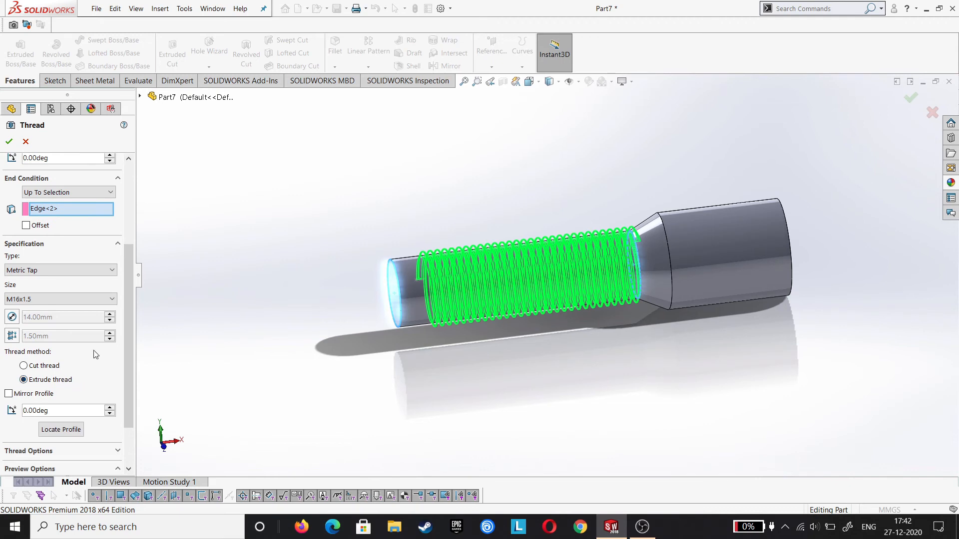
left_click(9, 142)
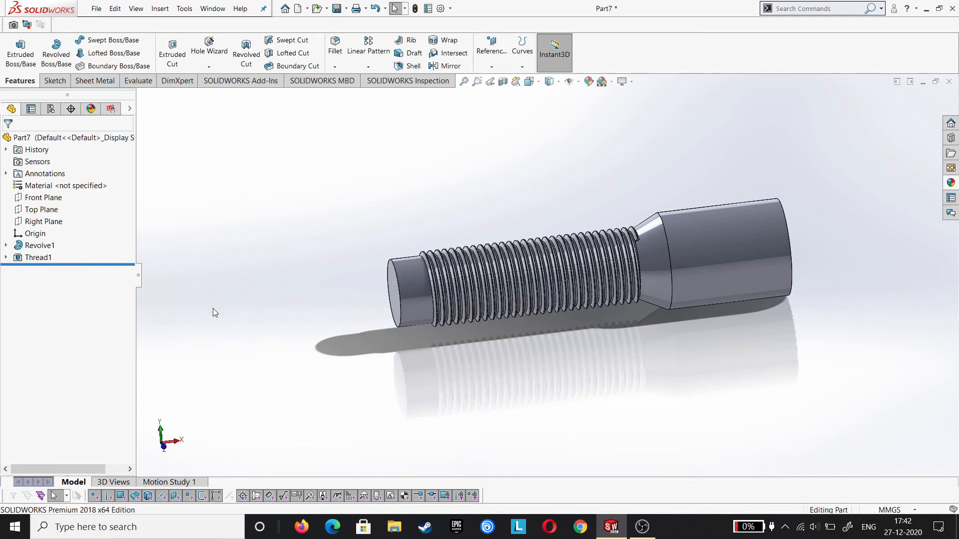
Apply the polished steel appearance to the threaded shaft.
middle_click_drag(215, 313, 529, 191)
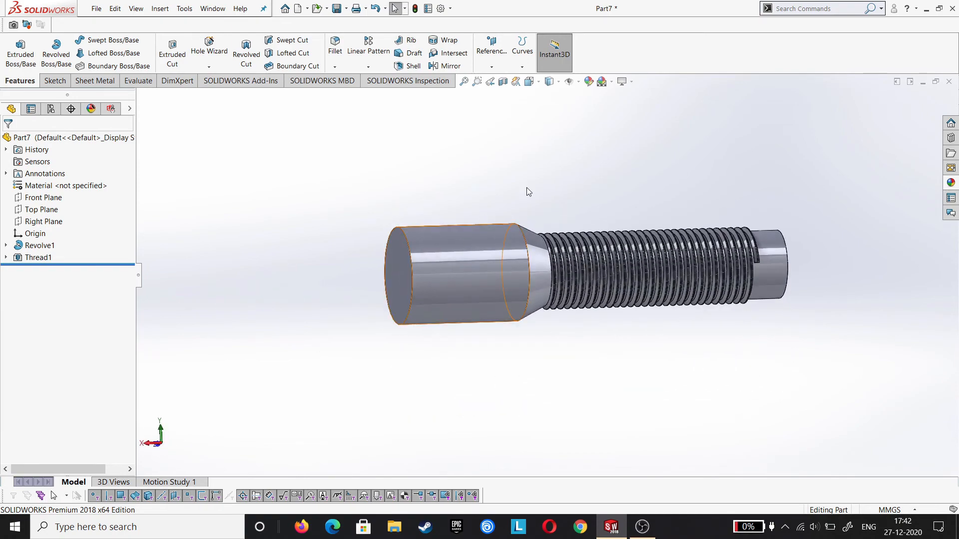
left_click(529, 82)
left_click(524, 227)
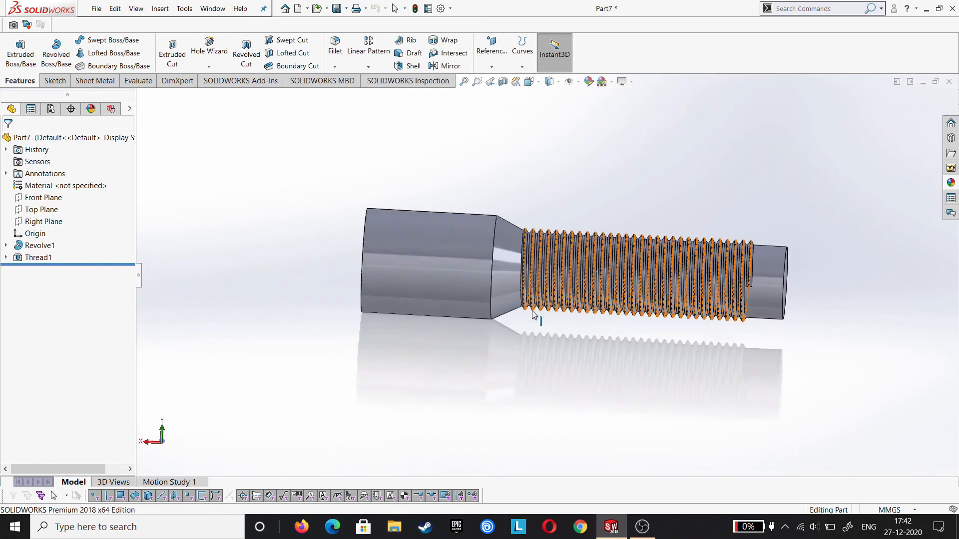
left_click(951, 182)
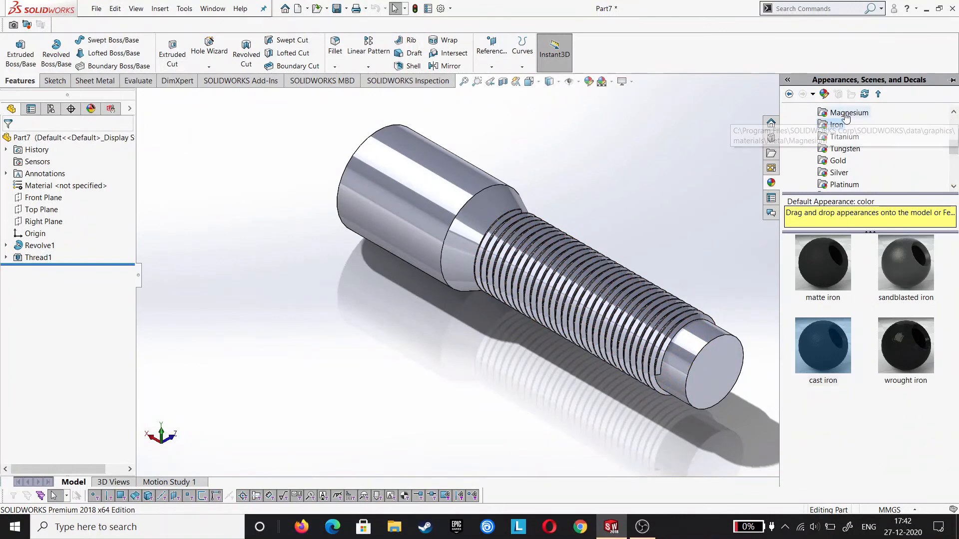
scroll(845, 116, "up", 3)
left_click(828, 113)
left_click(823, 263)
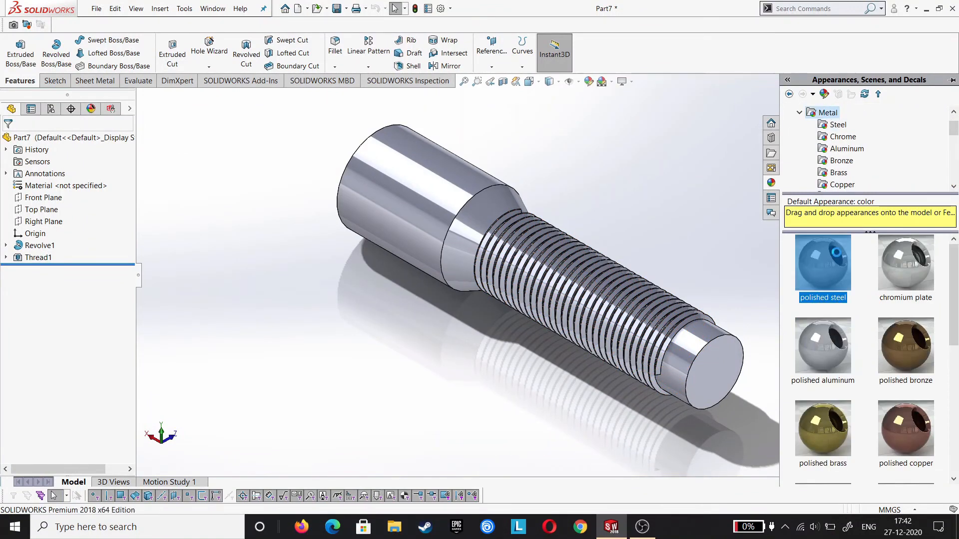
left_click(659, 209)
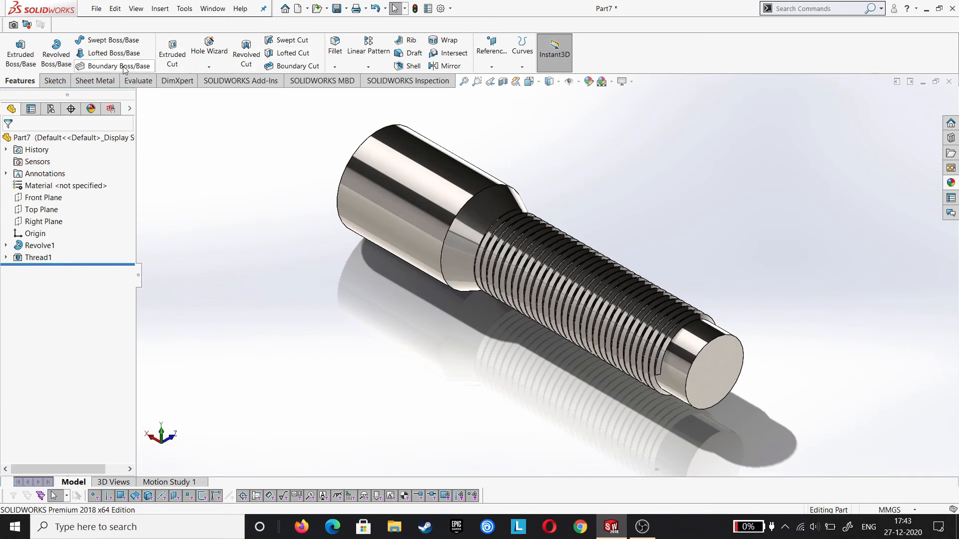
Chamfer the circular edge at the shaft's narrow end with a distance of 2 mm at 45 degrees.
left_click(336, 67)
left_click(344, 90)
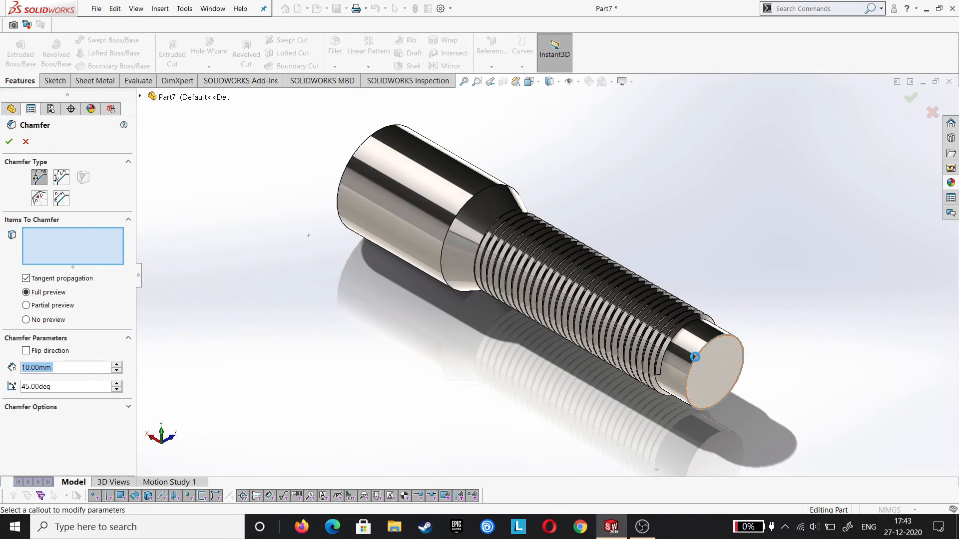
left_click(695, 357)
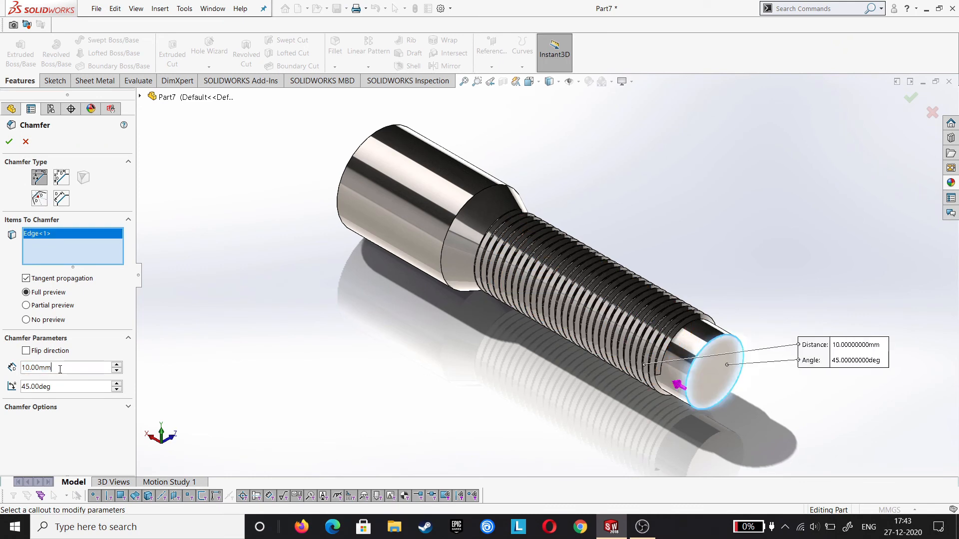
type("2")
key("Return")
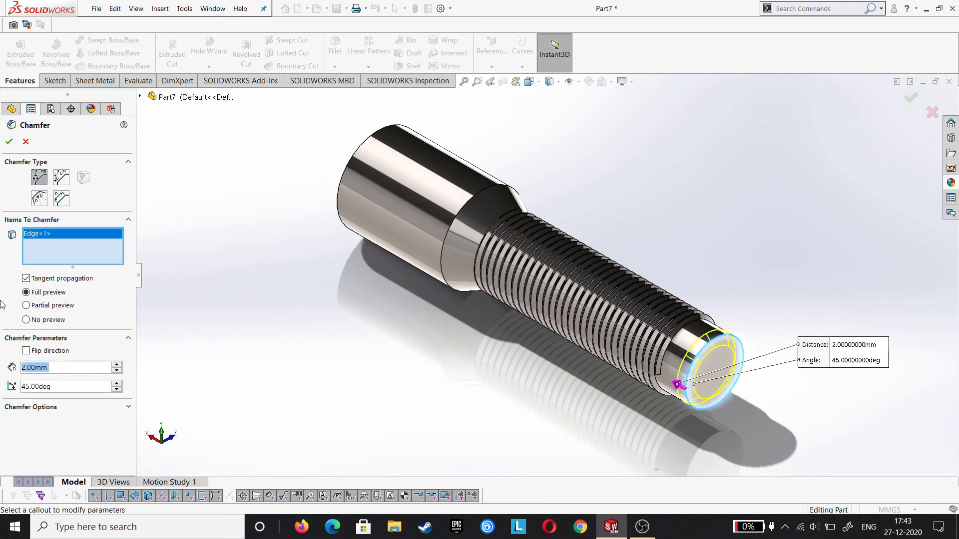
left_click(9, 143)
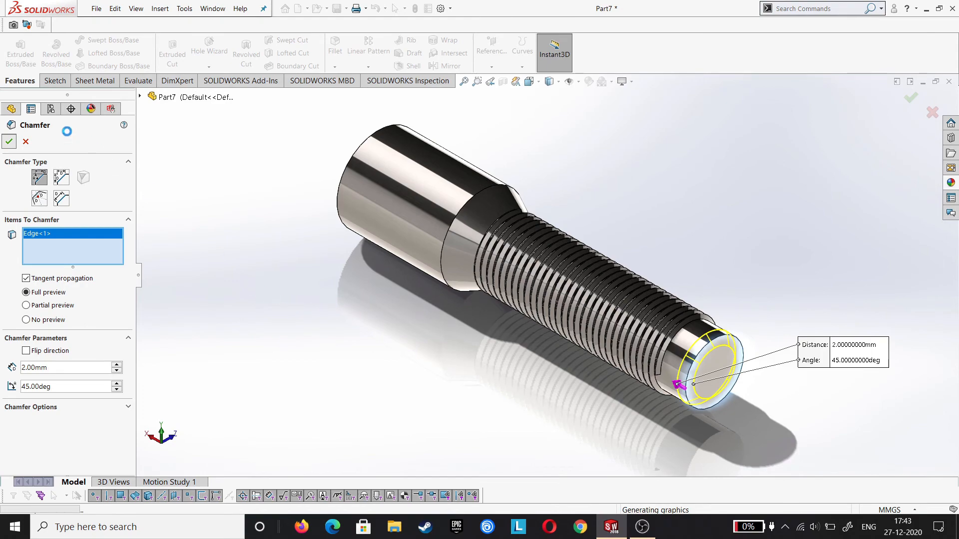
left_click(306, 363)
middle_click_drag(305, 363, 521, 126)
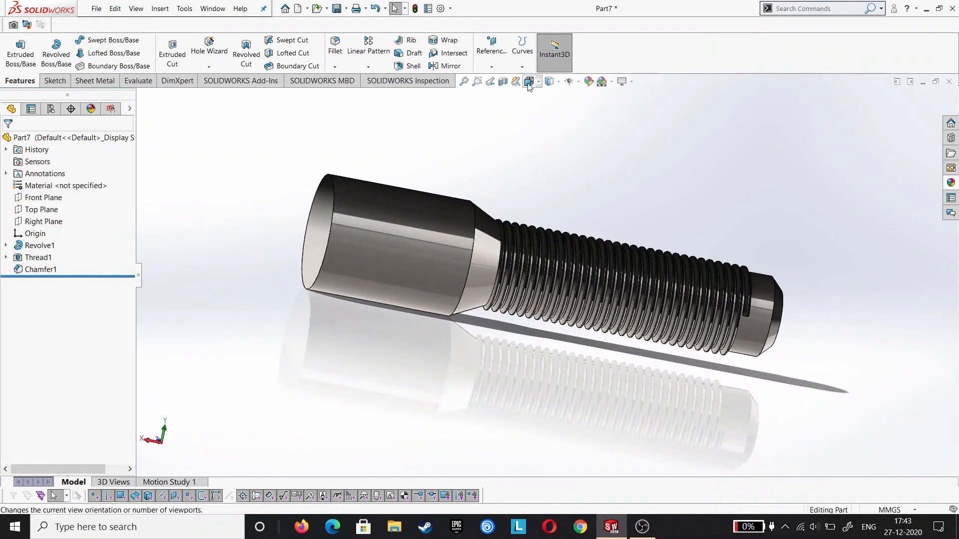
left_click(531, 83)
left_click(517, 276)
middle_click_drag(518, 279, 645, 251)
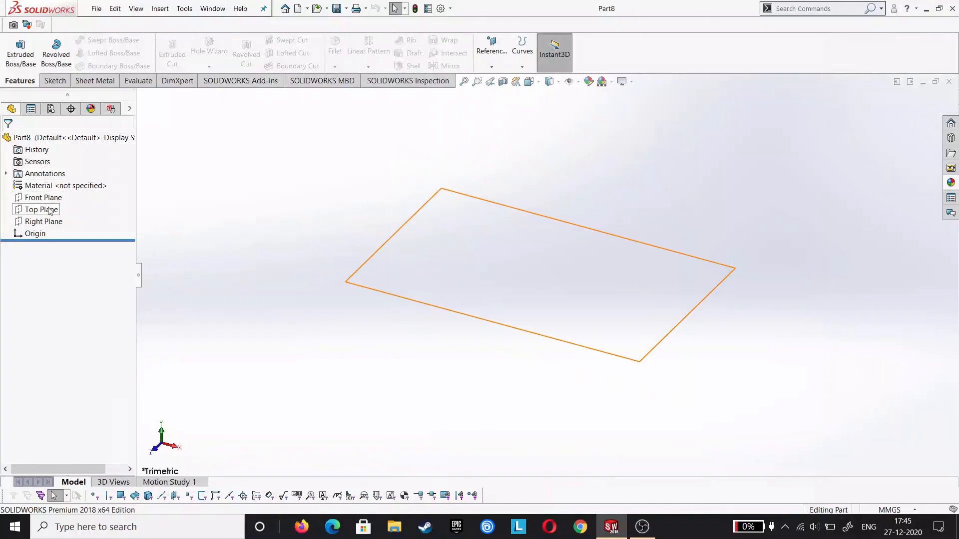
Sketch two concentric circles about 56 mm and 25 mm in diameter on the Right Plane, centred on the origin.
left_click(44, 221)
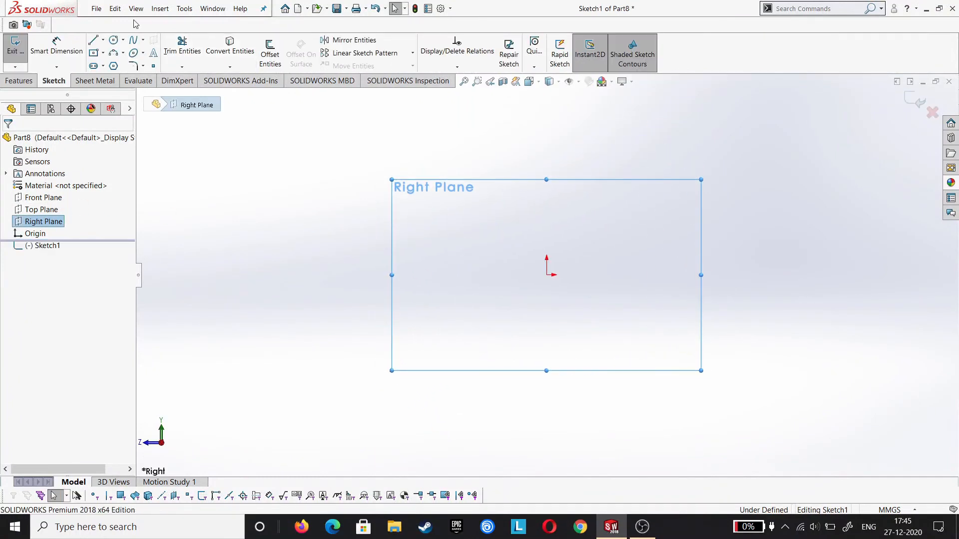
left_click(115, 42)
left_click(546, 275)
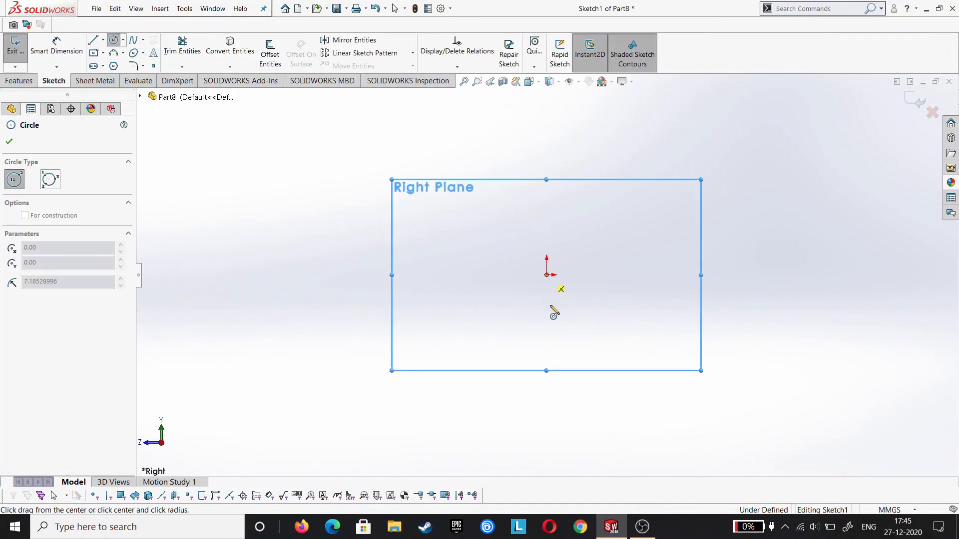
left_click(549, 316)
left_click(547, 275)
left_click(559, 292)
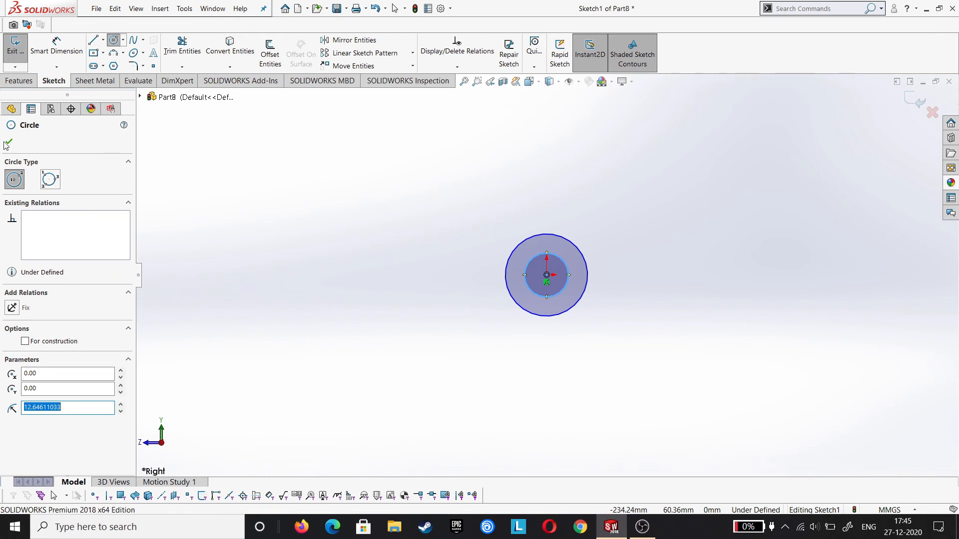
key("Escape")
Dimension the inner circle's diameter as 30 mm and the outer circle's diameter as 60 mm.
left_click(56, 40)
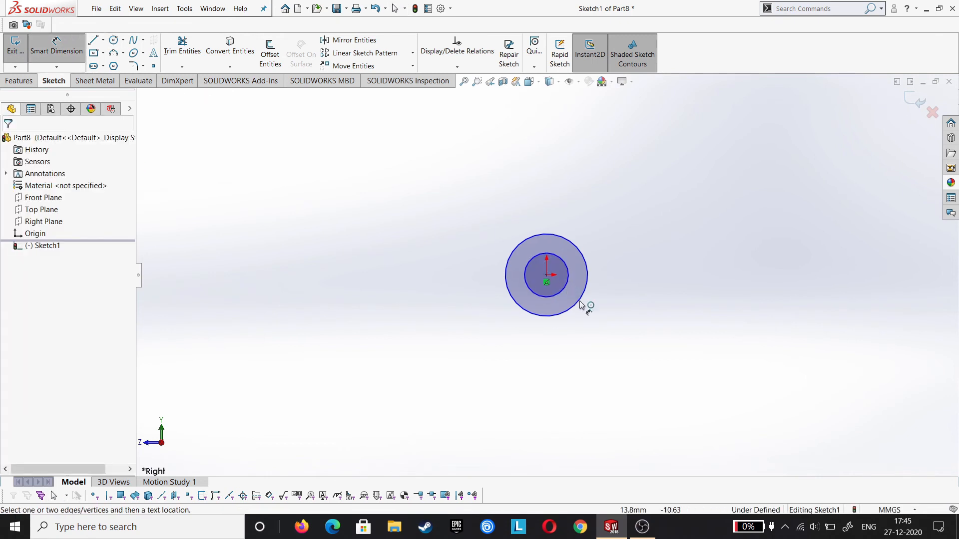
left_click(562, 290)
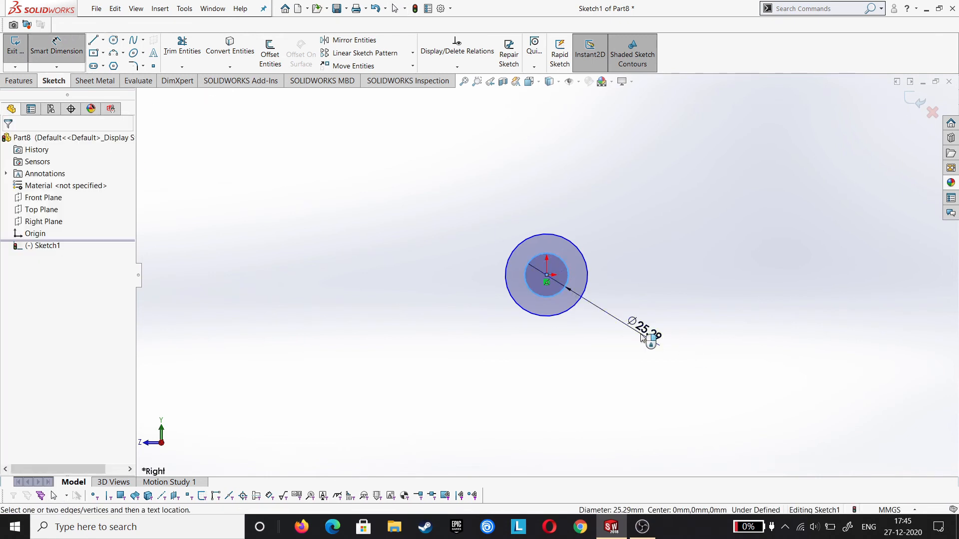
left_click(643, 338)
type("30")
key("Return")
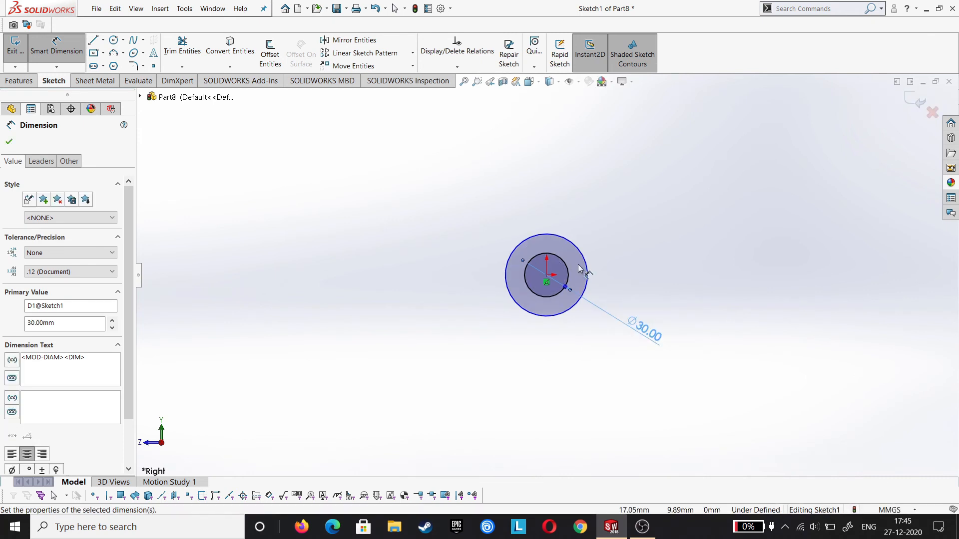
left_click(587, 271)
left_click(691, 200)
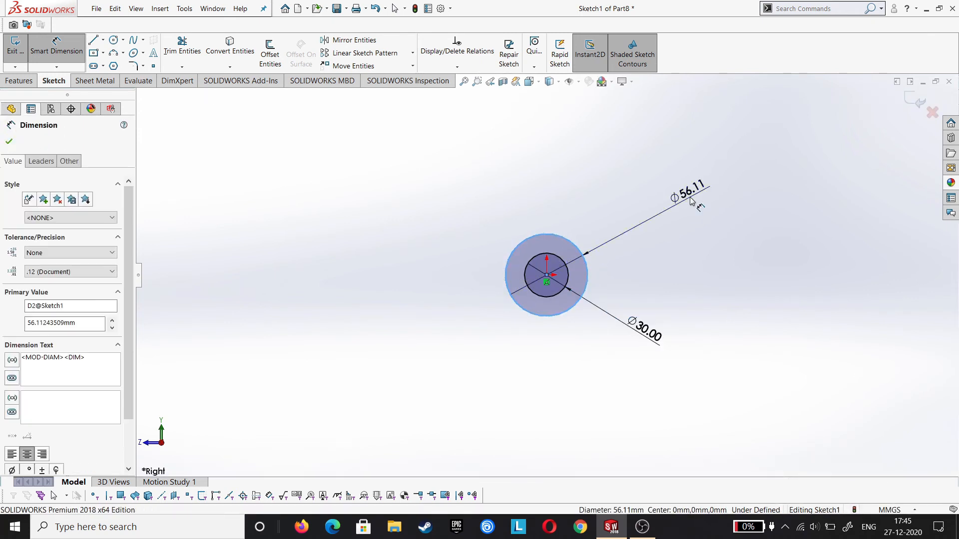
type("60")
key("Return")
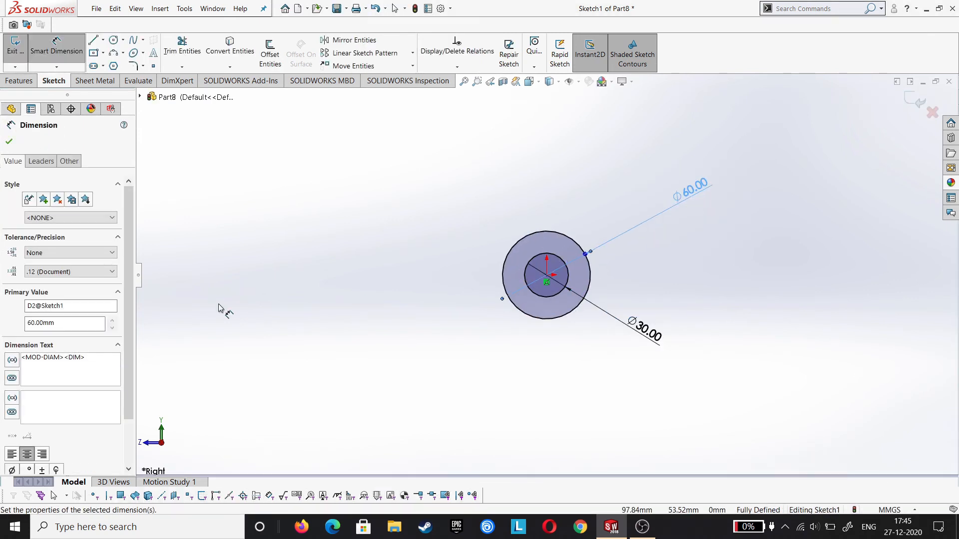
left_click(9, 142)
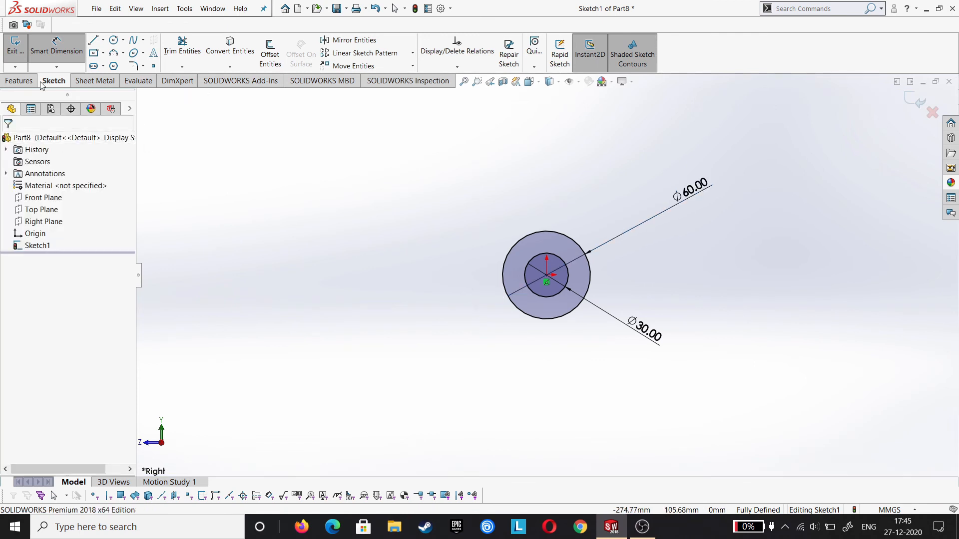
Extrude the ring profile 9 mm into a washer and apply an appearance to it.
left_click(19, 81)
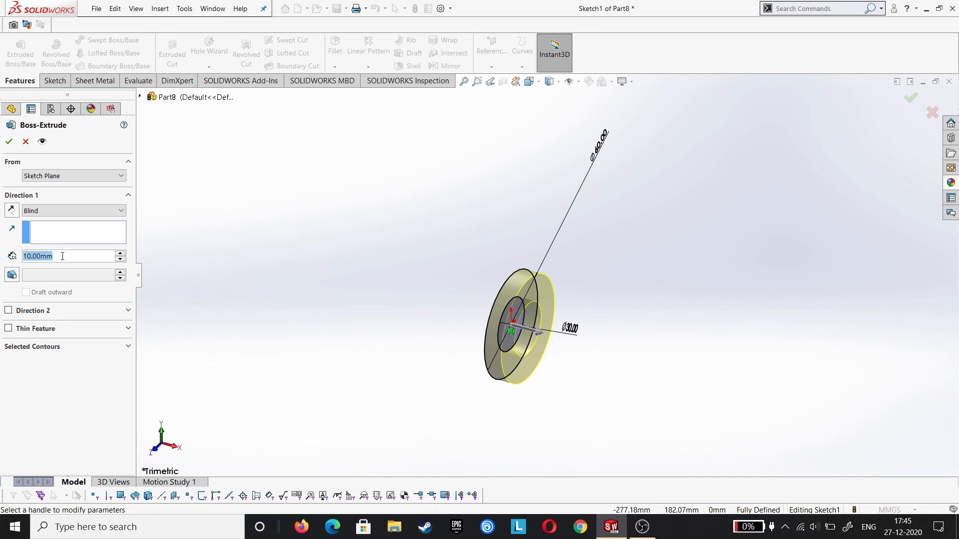
type("9")
key("Return")
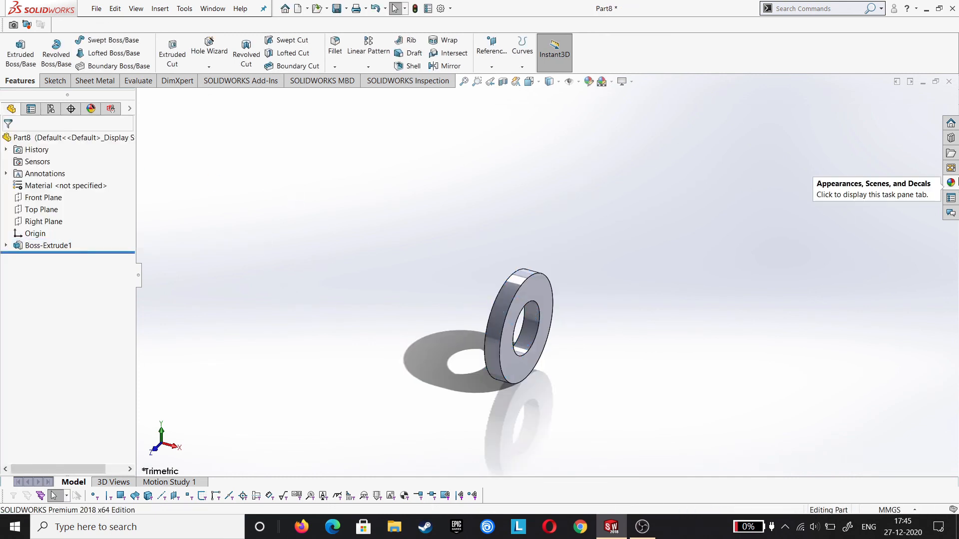
left_click(951, 185)
double_click(822, 276)
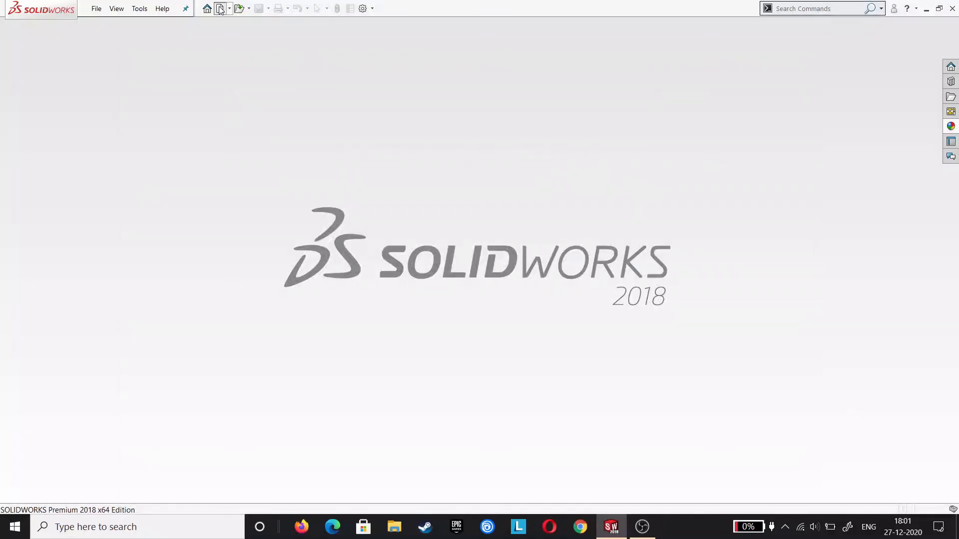
Create a new assembly and place swivel plate.SLDPRT as its first component.
left_click(220, 8)
left_click(343, 340)
left_click(407, 395)
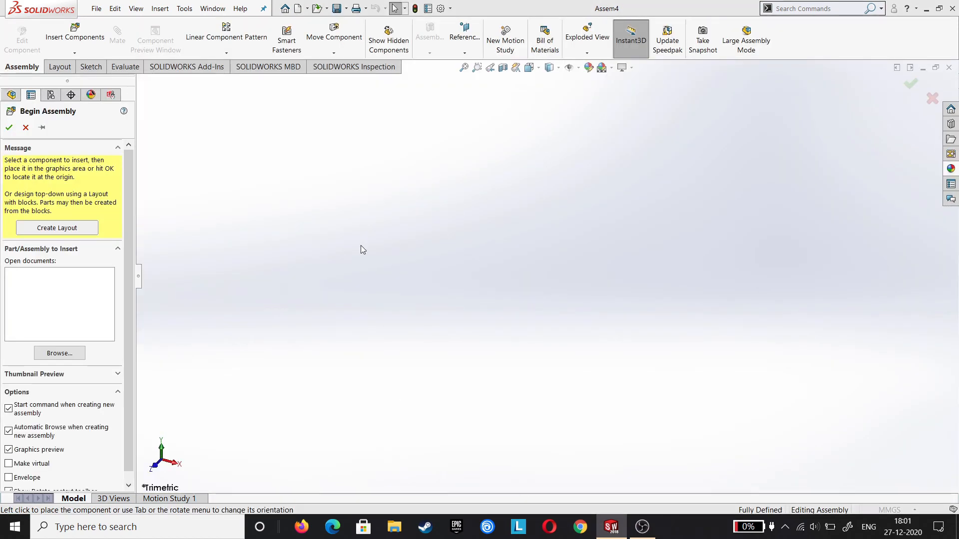
left_click(402, 163)
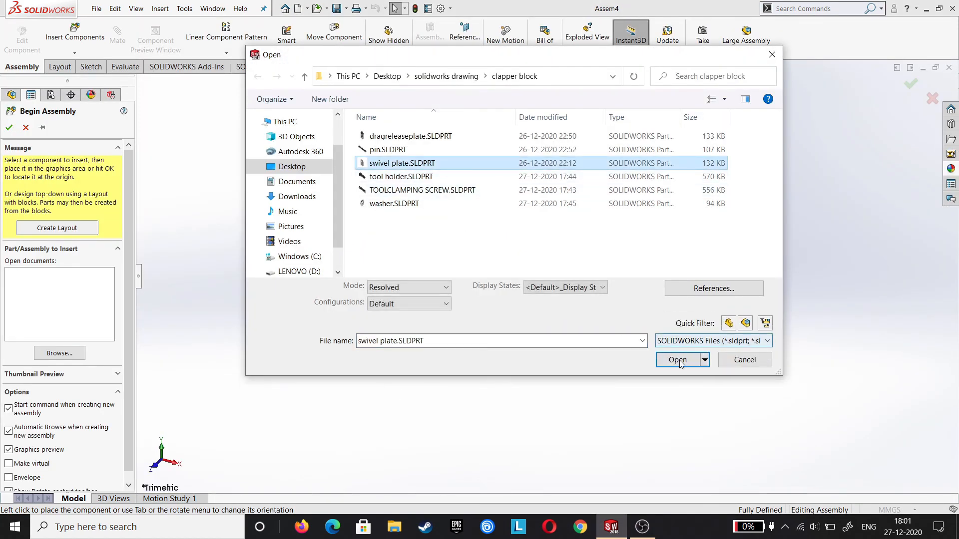
left_click(679, 360)
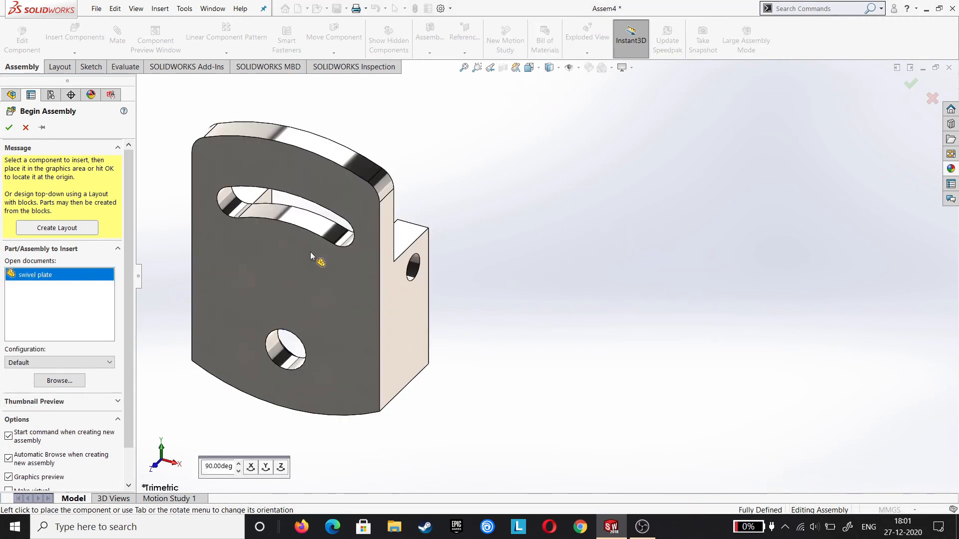
left_click(310, 252)
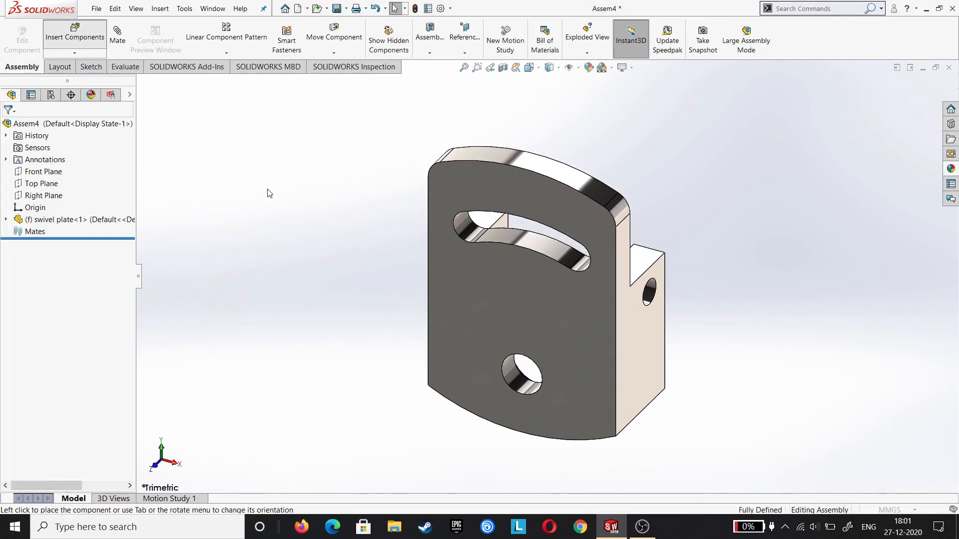
Insert the dragreleaseplate, pin, tool holder, TOOLCLAMPING SCREW and washer parts and place them around the swivel plate.
left_click_drag(409, 258, 374, 147)
left_click(379, 176, "ctrl")
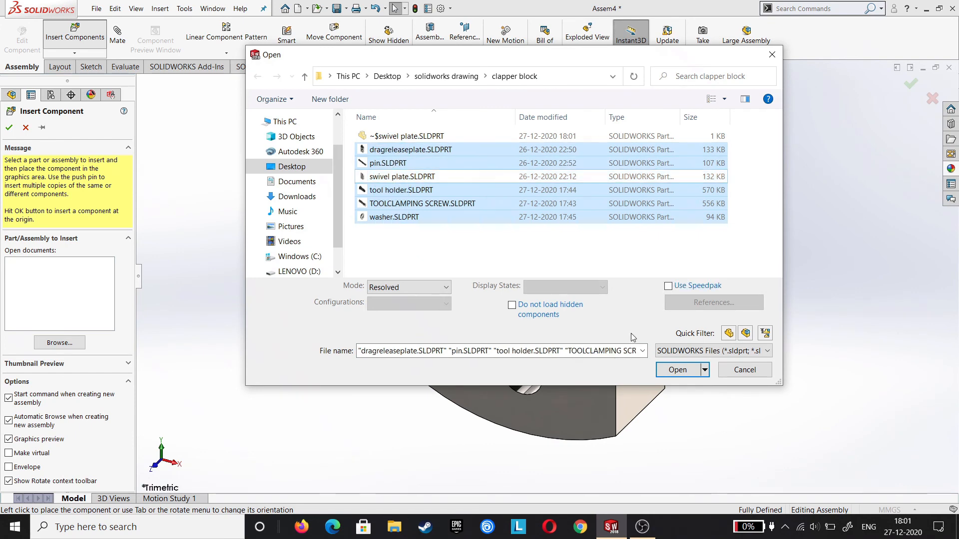
left_click(679, 370)
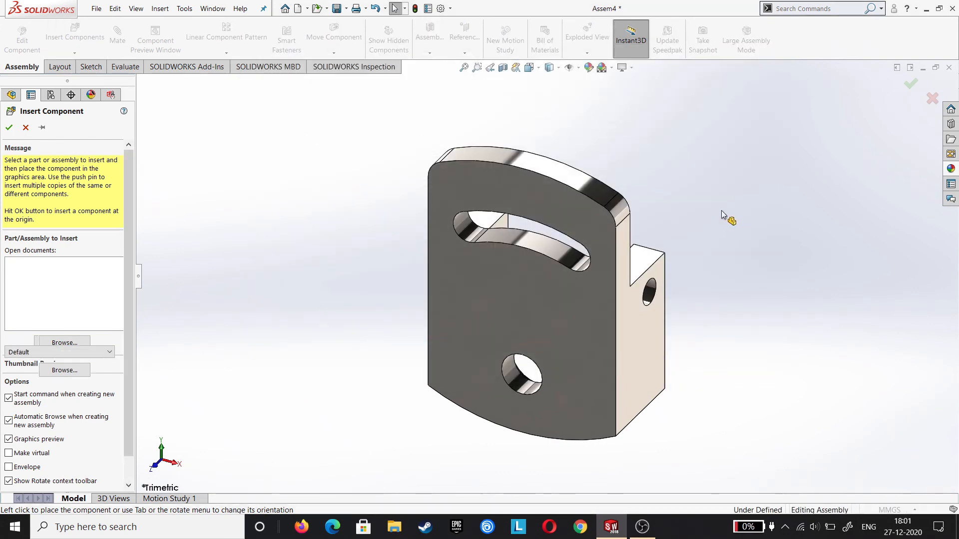
left_click(740, 244)
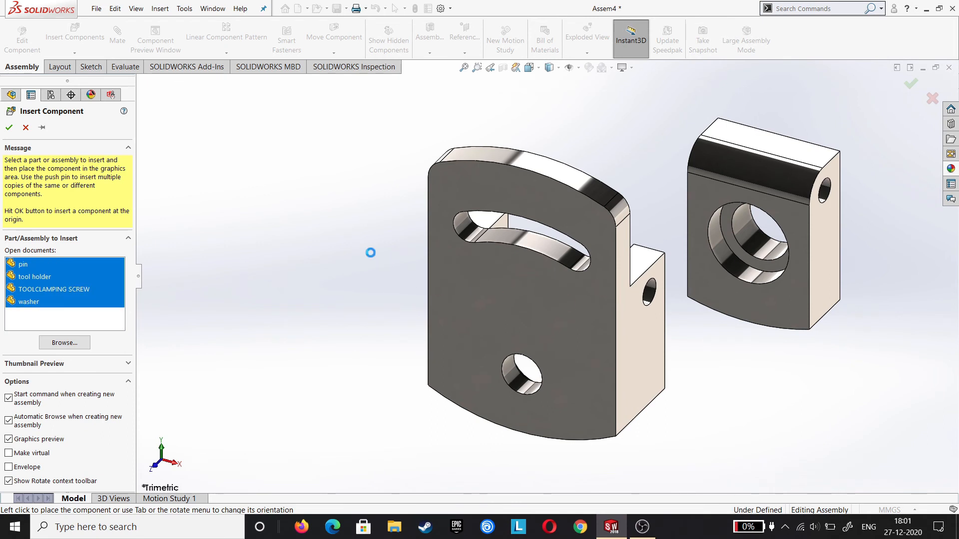
left_click(306, 255)
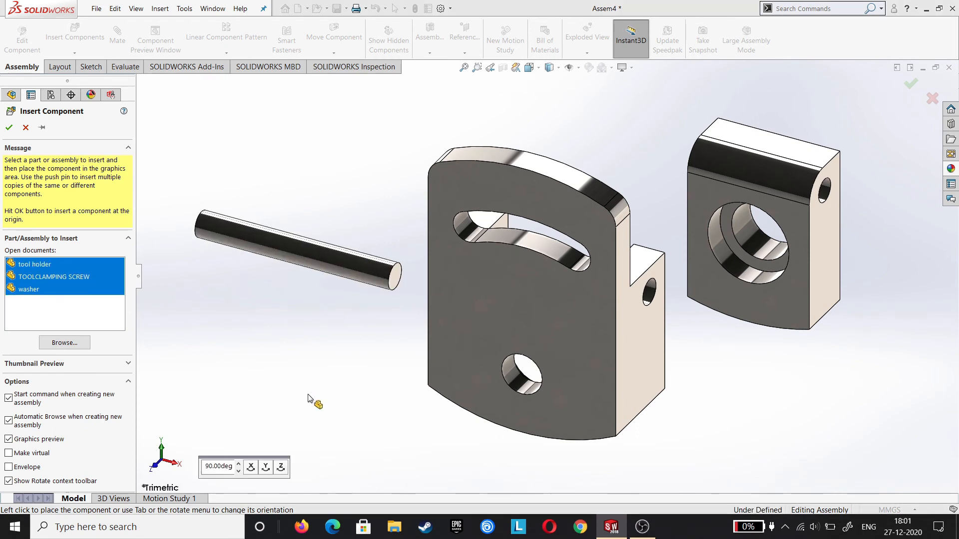
left_click(276, 333)
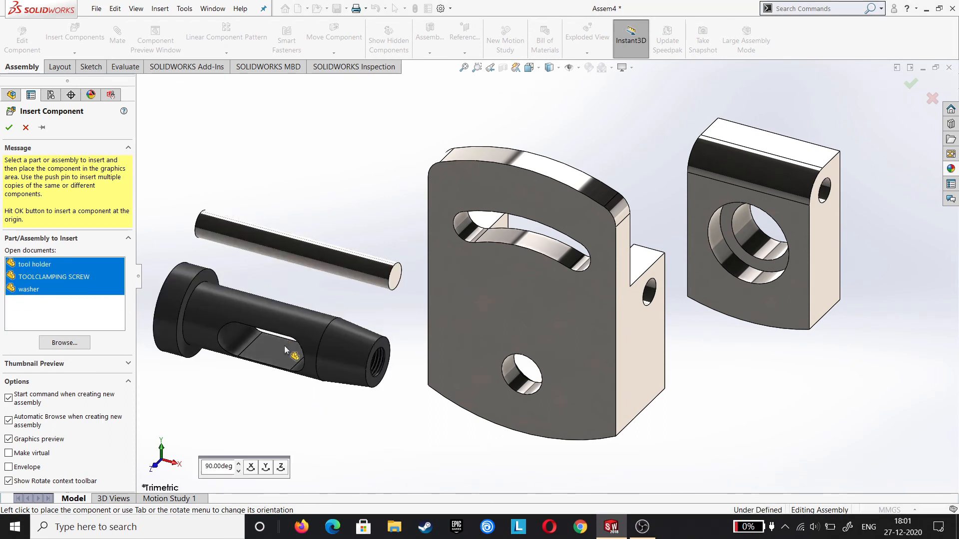
left_click(757, 390)
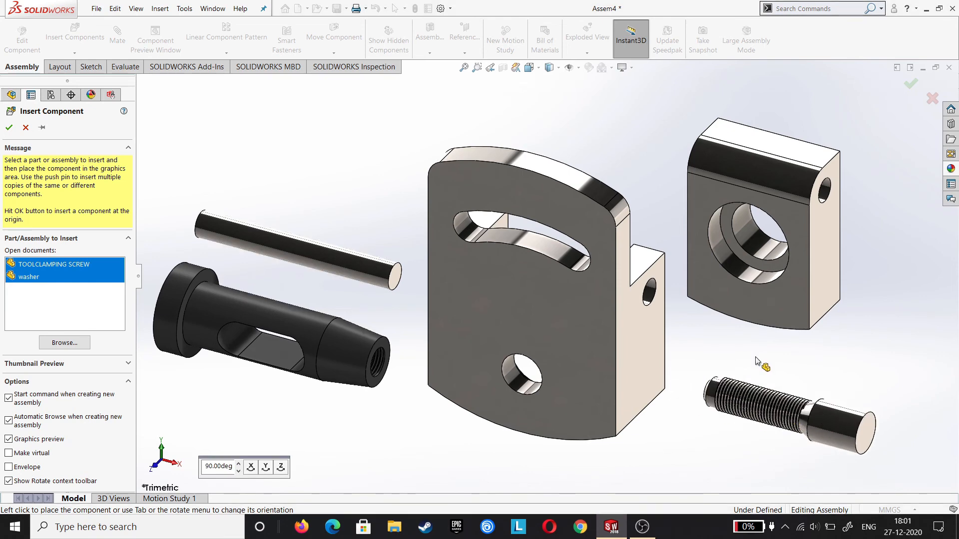
left_click(353, 143)
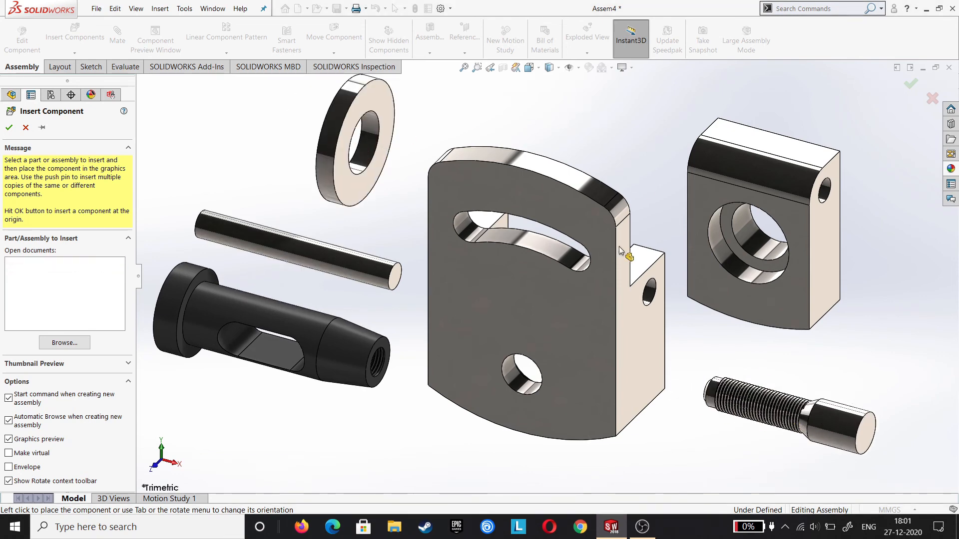
Add a concentric mate between the curved bottom edges of the drag release plate and the swivel plate.
middle_click_drag(678, 295, 610, 322)
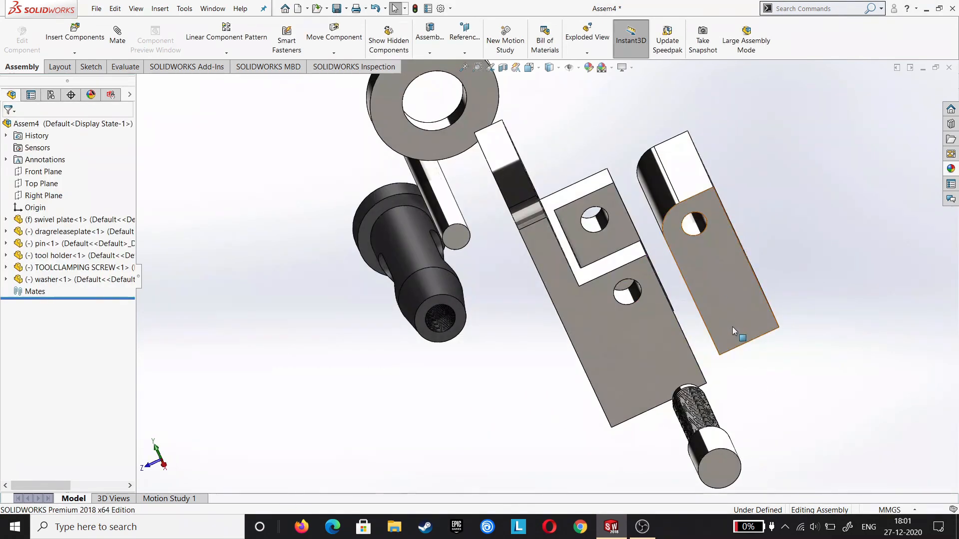
middle_click_drag(736, 332, 699, 344)
left_click(825, 312)
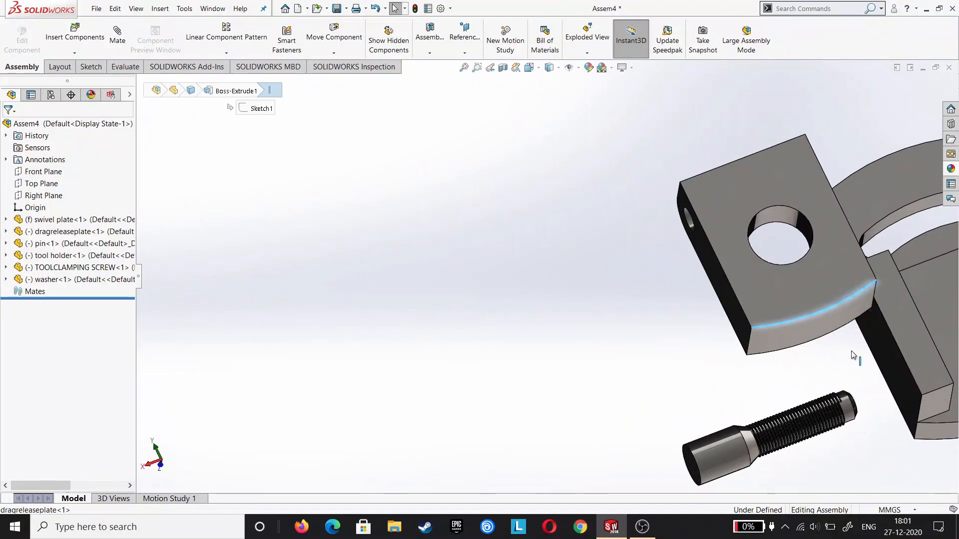
middle_click_drag(856, 360, 908, 425)
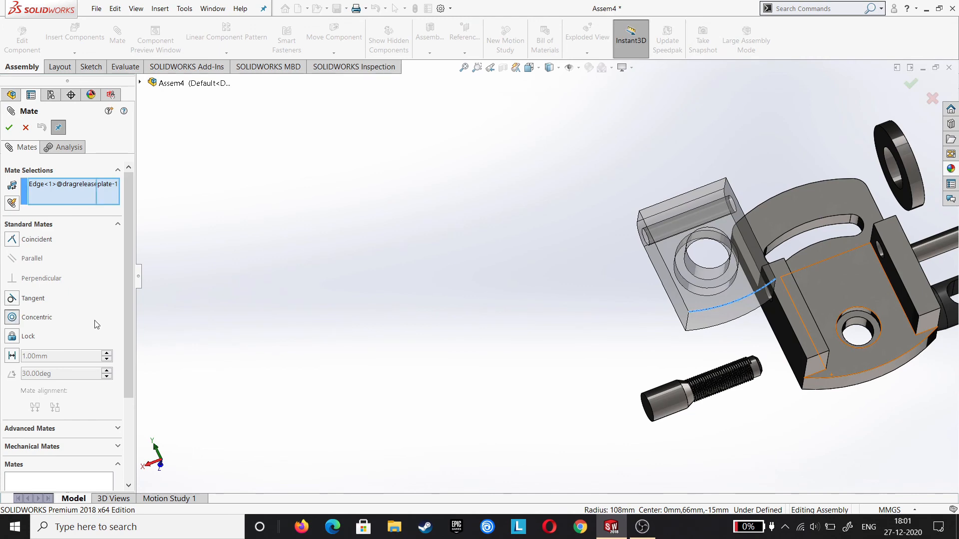
left_click(875, 371)
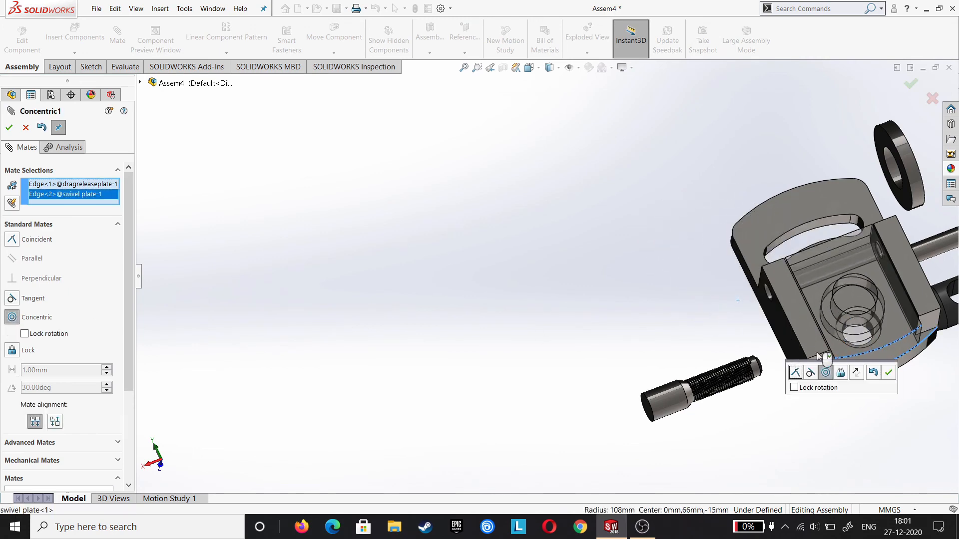
left_click(797, 372)
Mate the drag release plate's pin hole concentric with the swivel plate's side pin hole.
middle_click_drag(818, 392, 829, 289)
left_click_drag(807, 289, 825, 292)
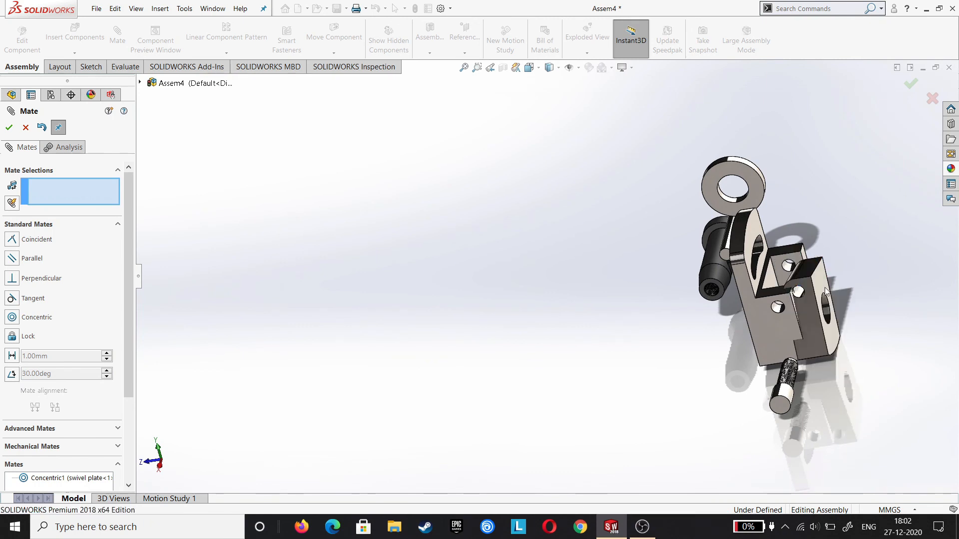
left_click(801, 292)
left_click(782, 311)
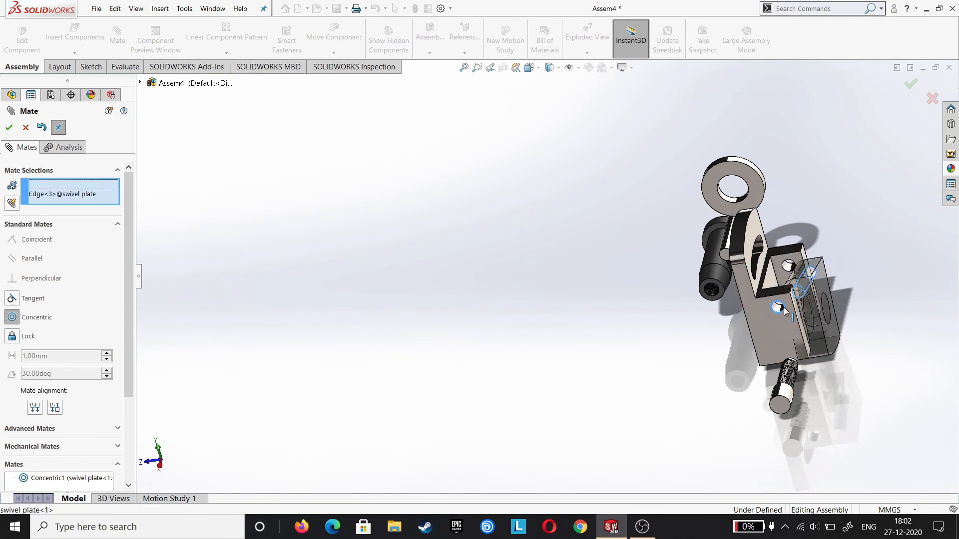
left_click(875, 326)
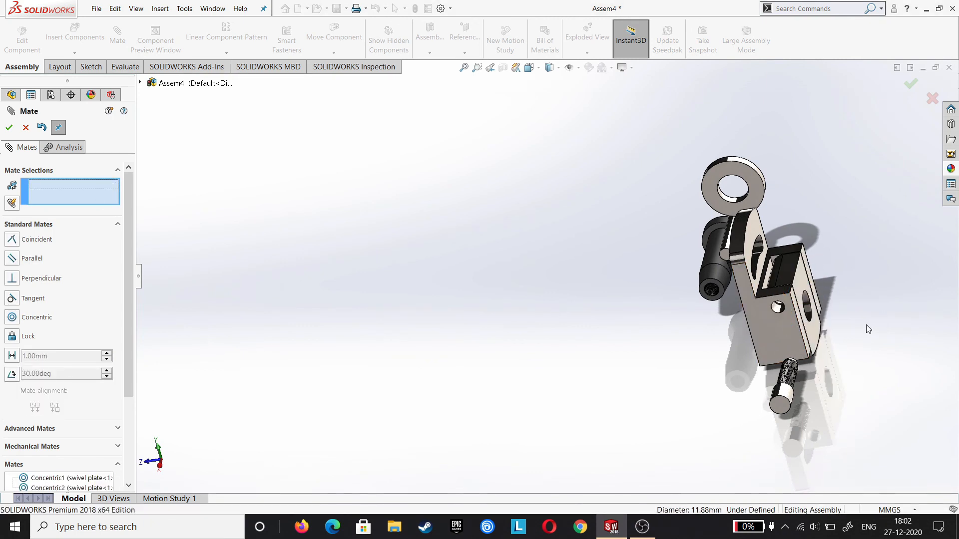
Add a coincident mate between the drag release plate's back face and the swivel plate's recess face.
middle_click_drag(843, 315, 809, 279)
left_click(781, 307)
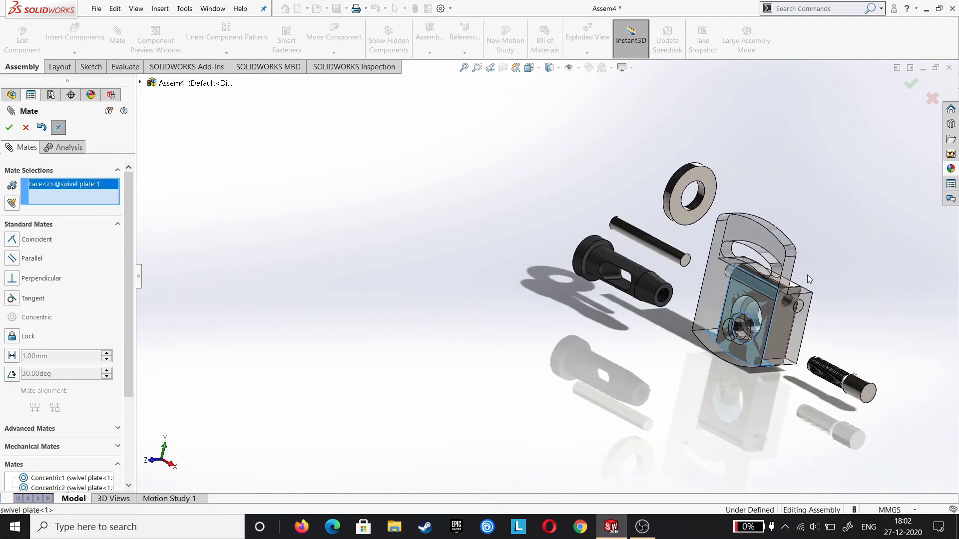
left_click(769, 311)
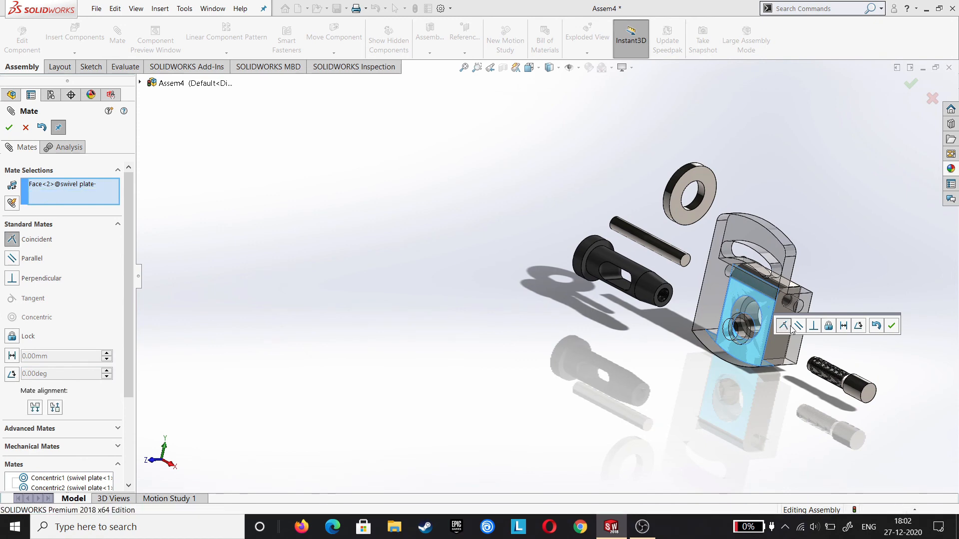
left_click(906, 326)
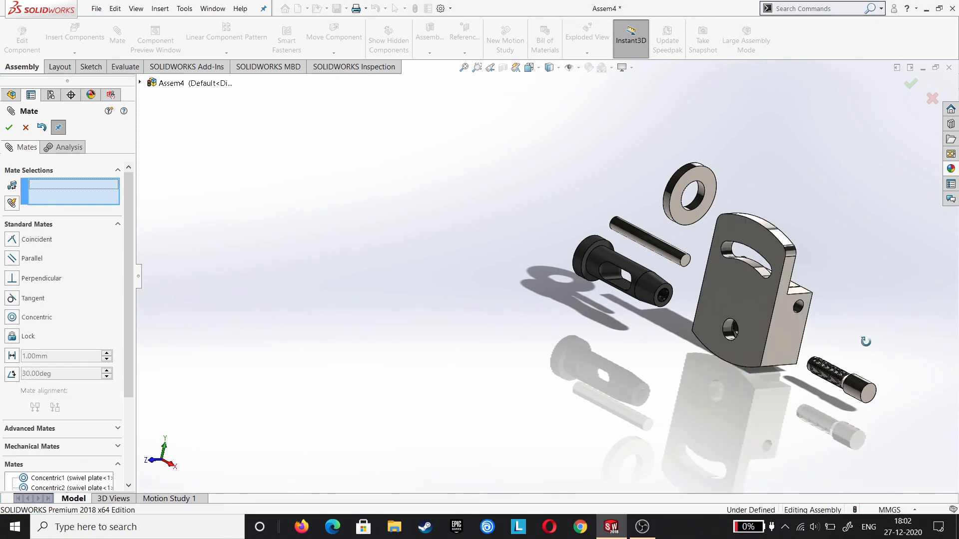
middle_click_drag(864, 338, 793, 224)
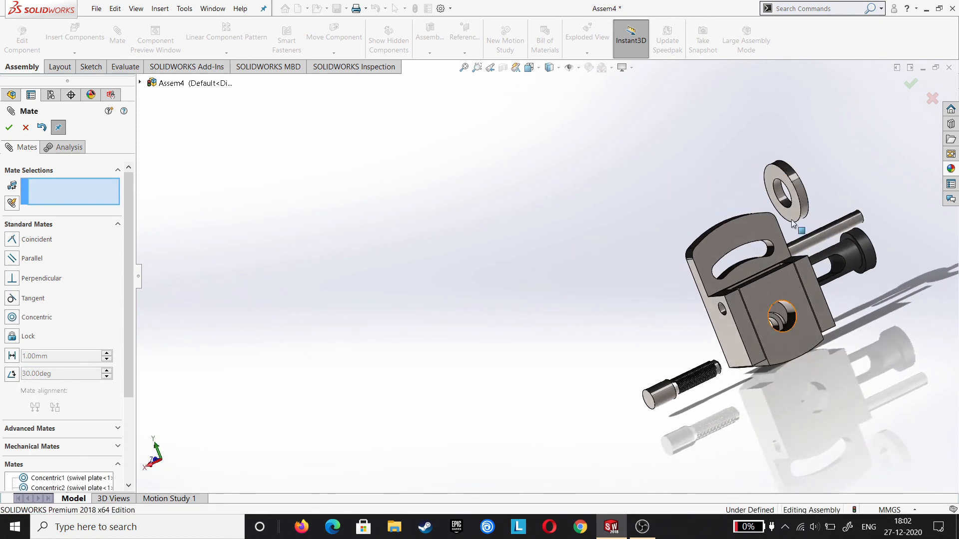
left_click(798, 195)
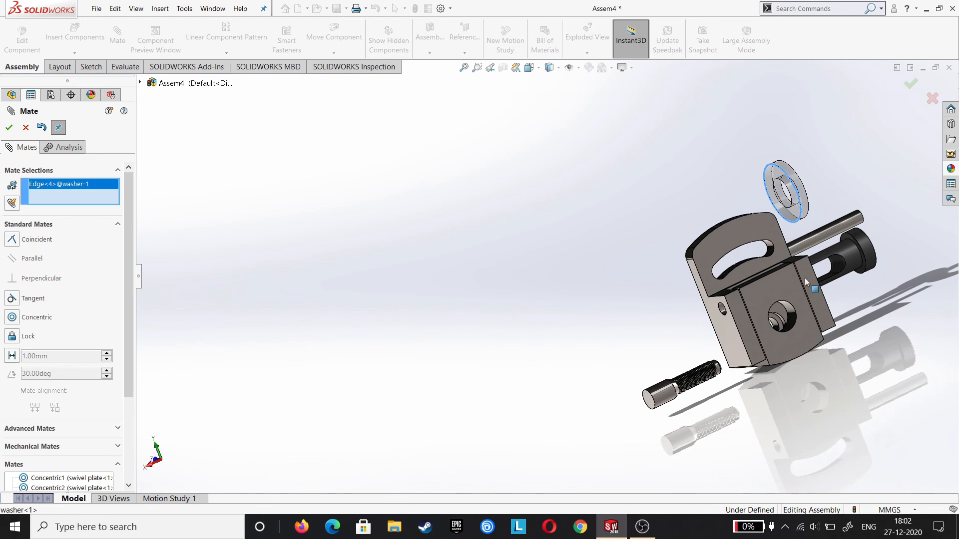
left_click(795, 311)
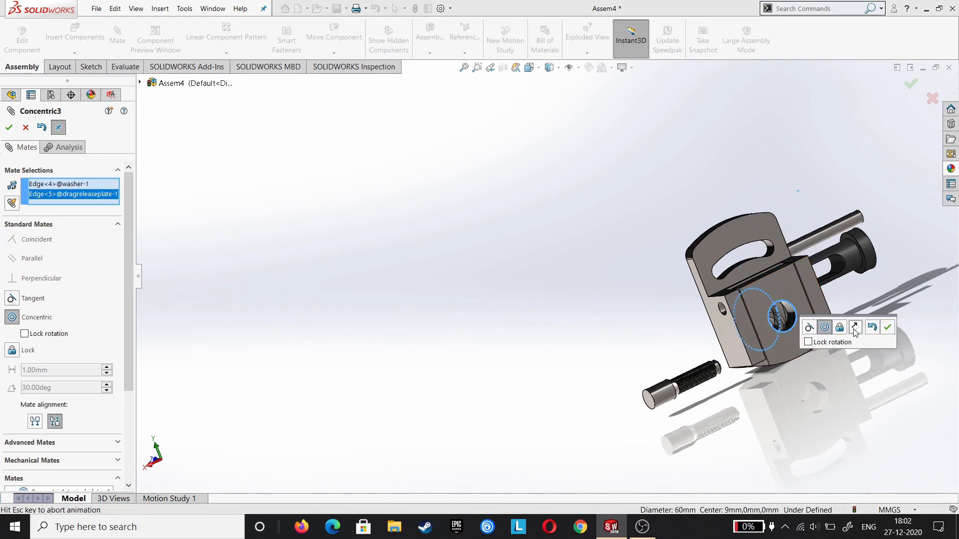
left_click(854, 329)
left_click(872, 328)
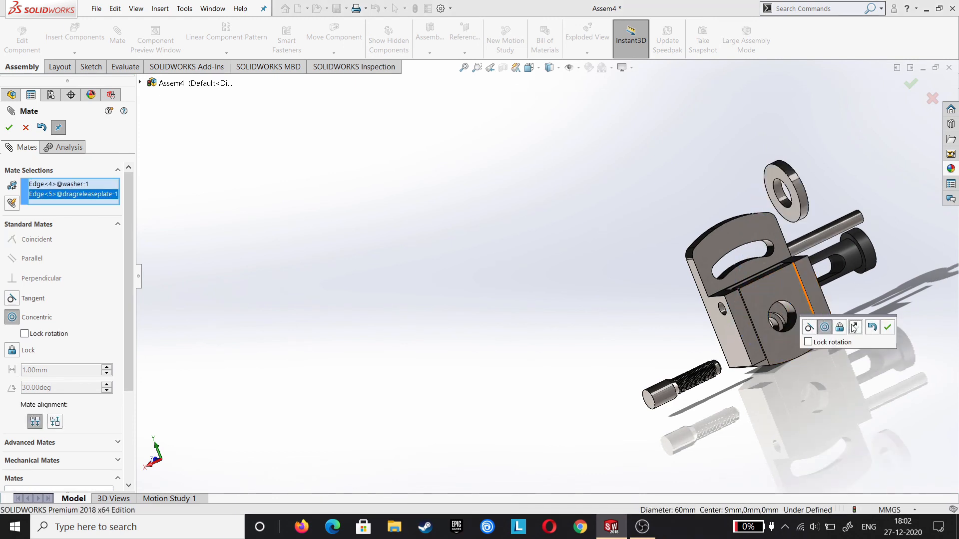
Add a coincident mate between the washer's flat face and the drag release plate's front face.
left_click(790, 210)
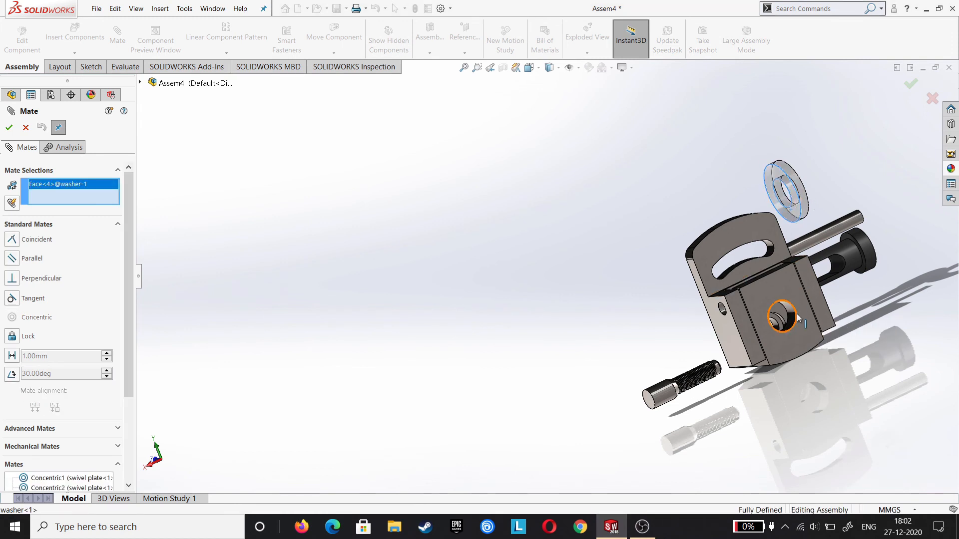
left_click(800, 312)
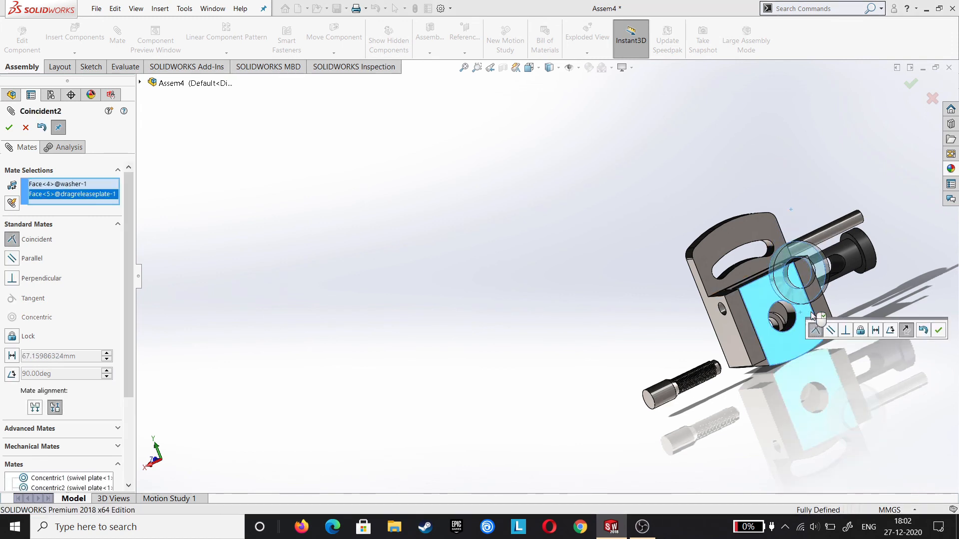
left_click(939, 330)
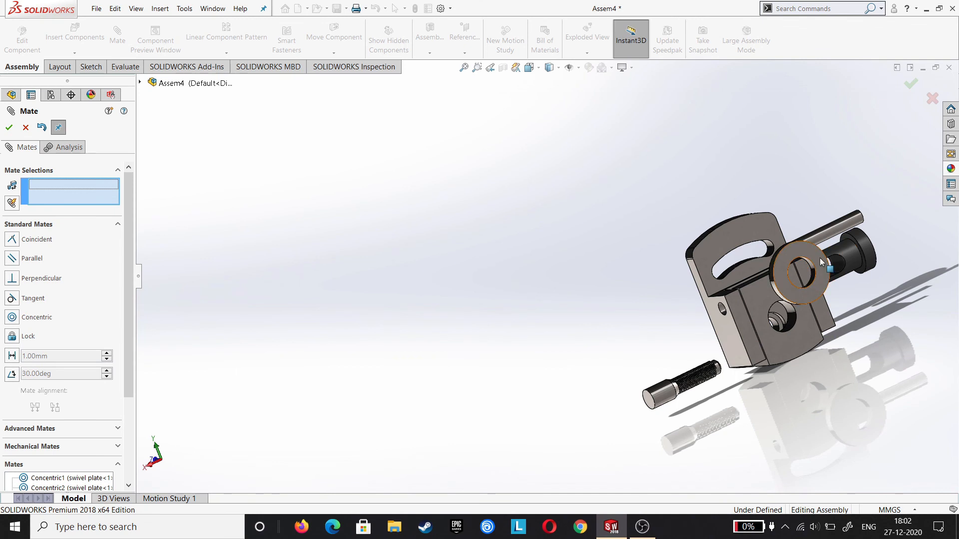
Mate the washer's inner hole edge coincident with the edge of the drag release plate's central hole.
left_click_drag(819, 293, 841, 299)
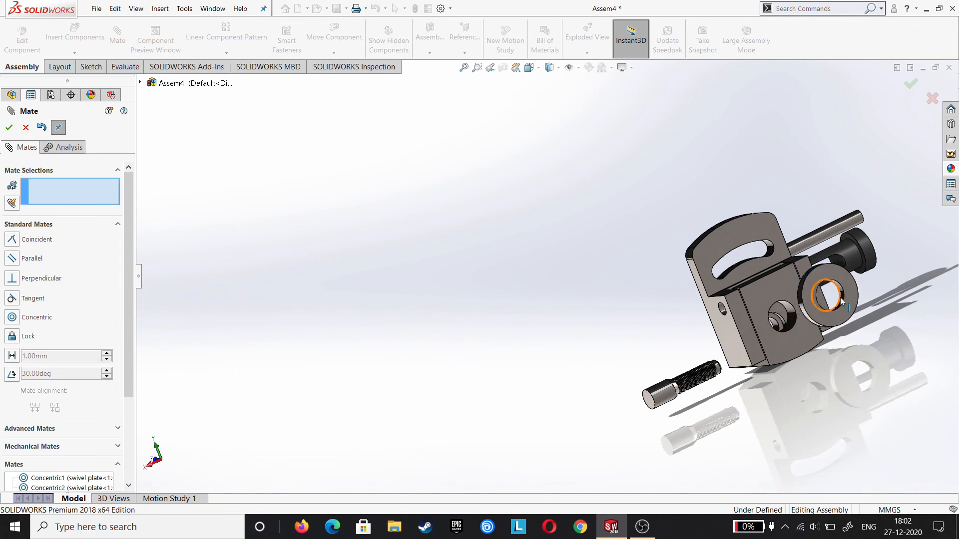
left_click(841, 300)
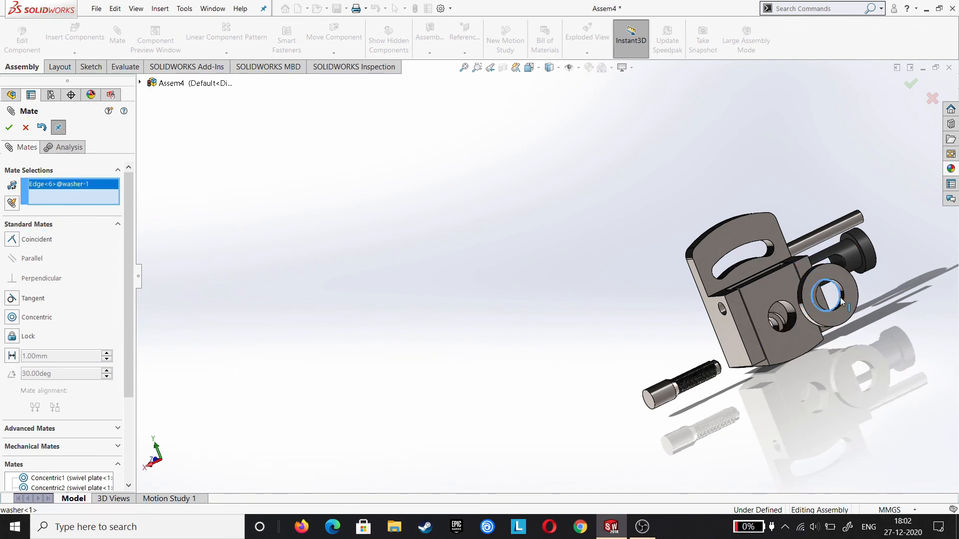
left_click(795, 319)
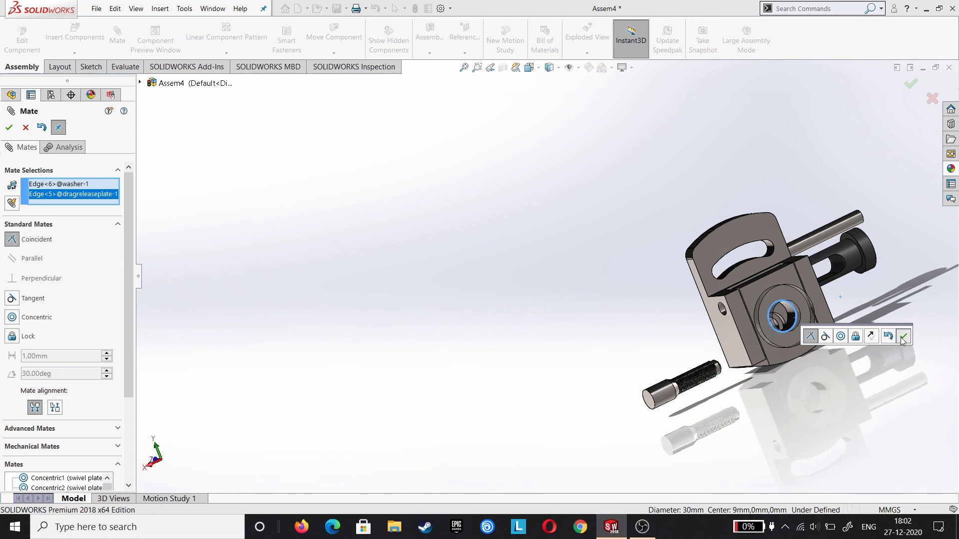
left_click(902, 337)
Add a concentric mate between the pin's circular end edge and the swivel plate's side hole.
middle_click_drag(849, 310, 748, 283)
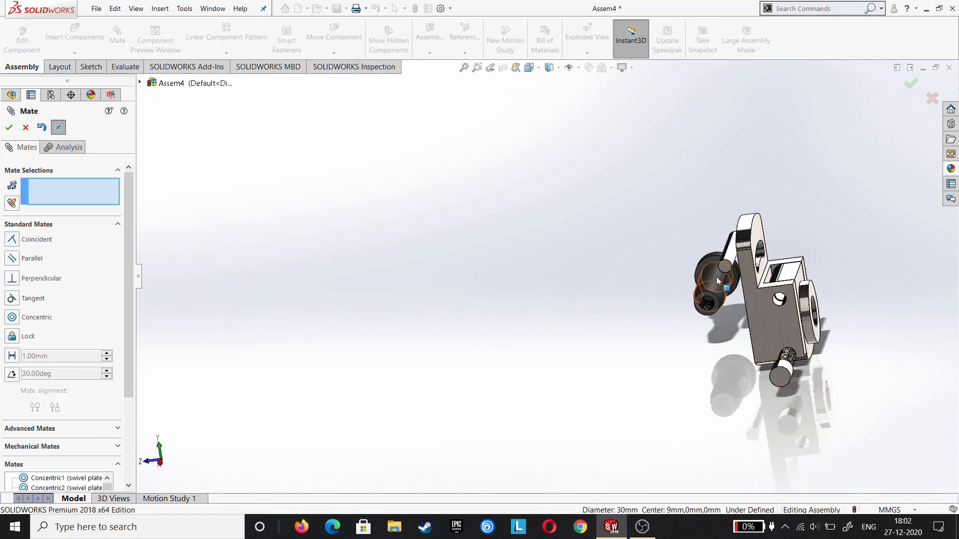
middle_click_drag(688, 295, 691, 275)
left_click(685, 273)
middle_click_drag(805, 327, 809, 302)
left_click(808, 299)
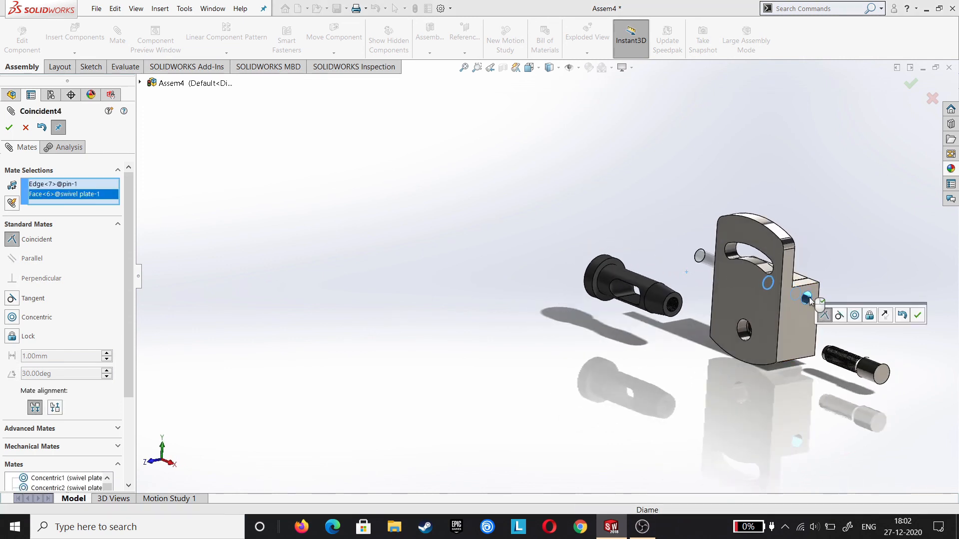
left_click(855, 315)
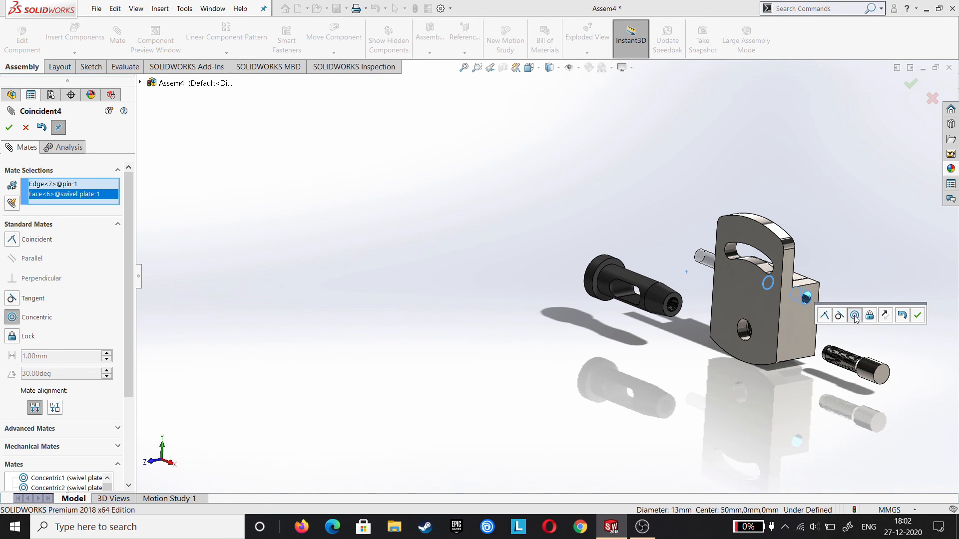
left_click(917, 315)
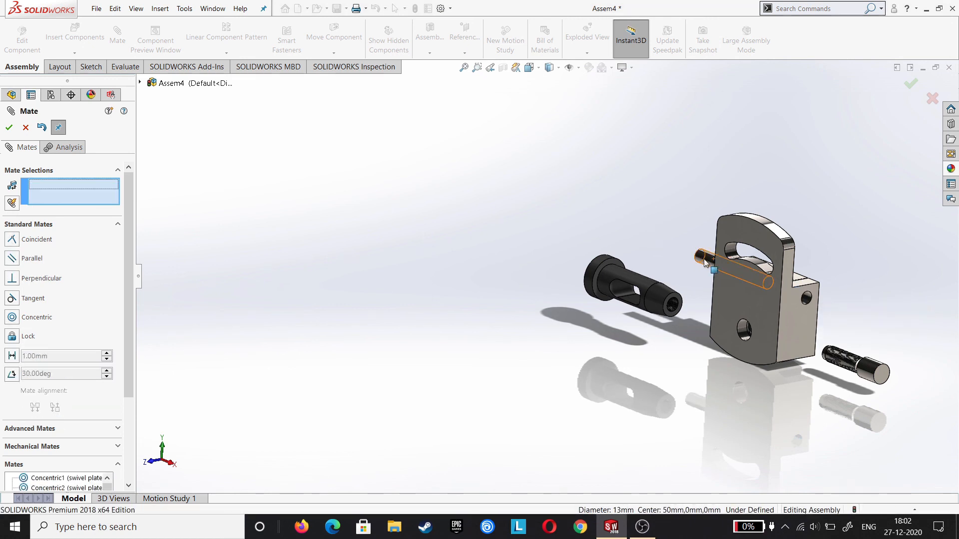
Mate the pin's end face coincident with the swivel plate's side face so the pin sits flush.
scroll(858, 282, "down", 3)
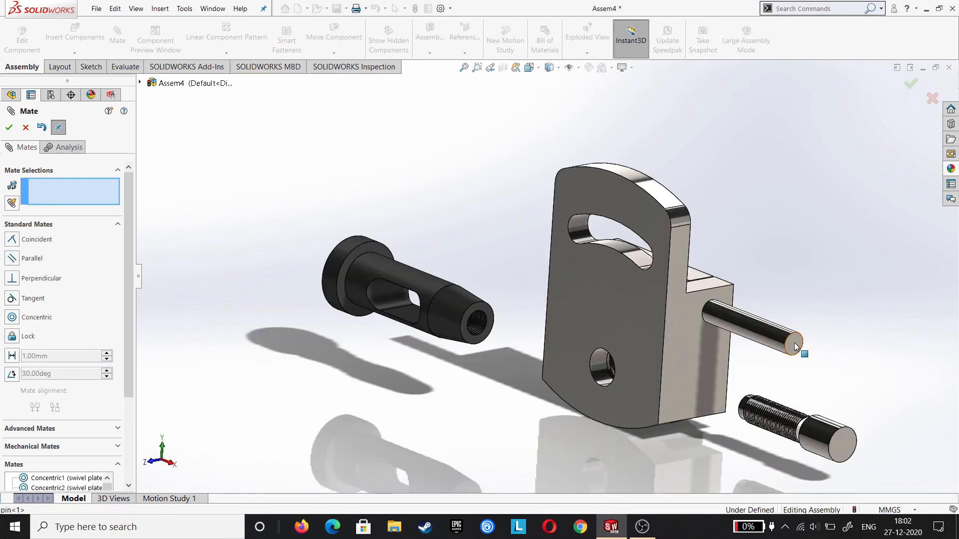
left_click(694, 343)
left_click(360, 239)
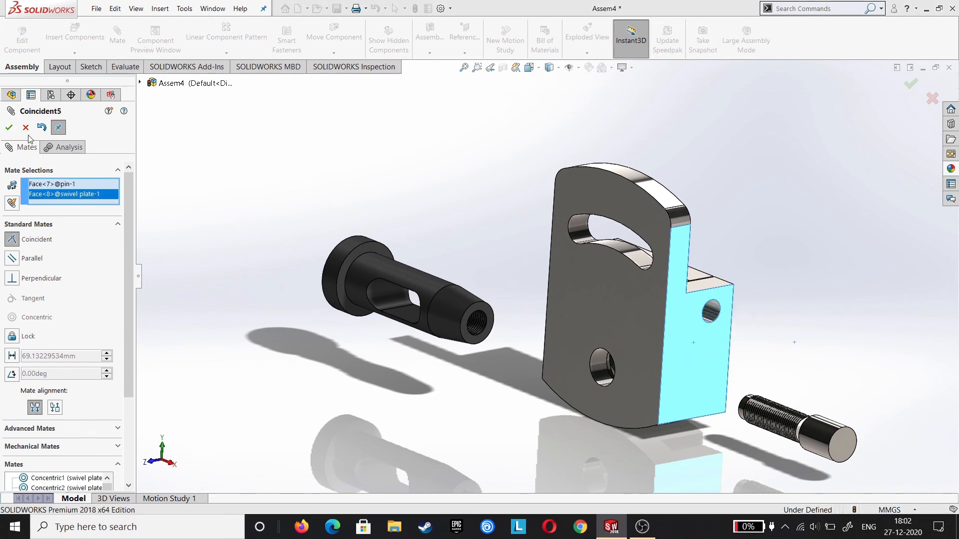
left_click(9, 127)
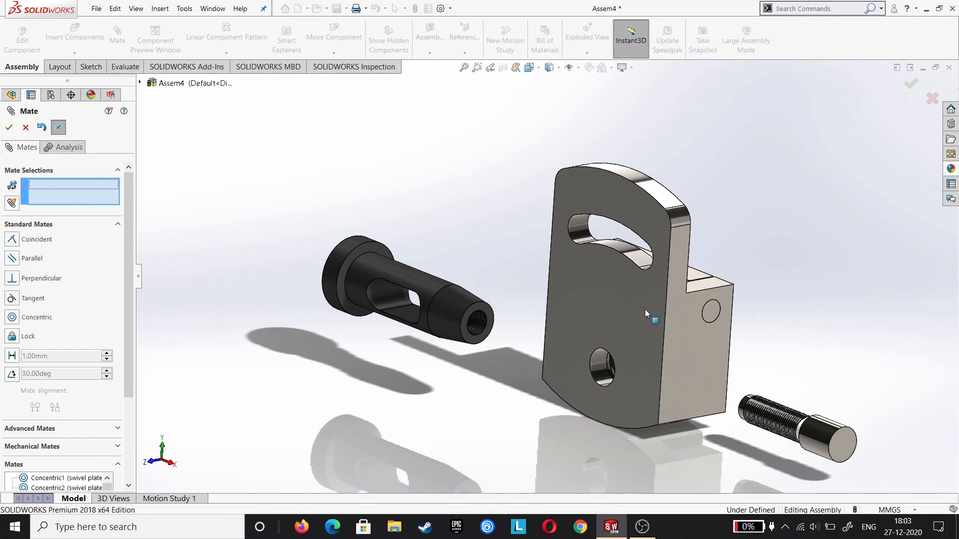
middle_click_drag(842, 305, 824, 277)
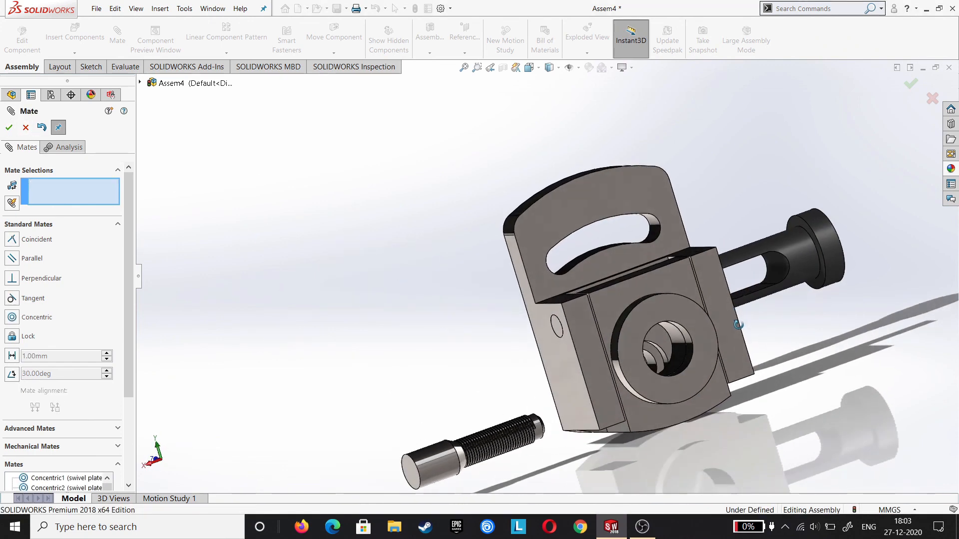
Add a concentric mate between the tool holder's flange edge and the washer's inner hole edge, flipping the alignment so the holder points outward.
left_click(825, 272)
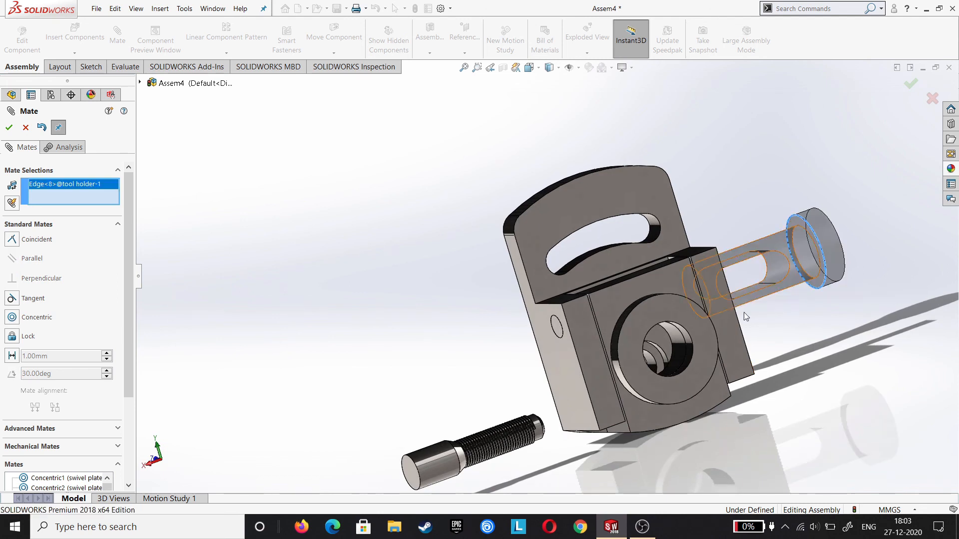
left_click(691, 339)
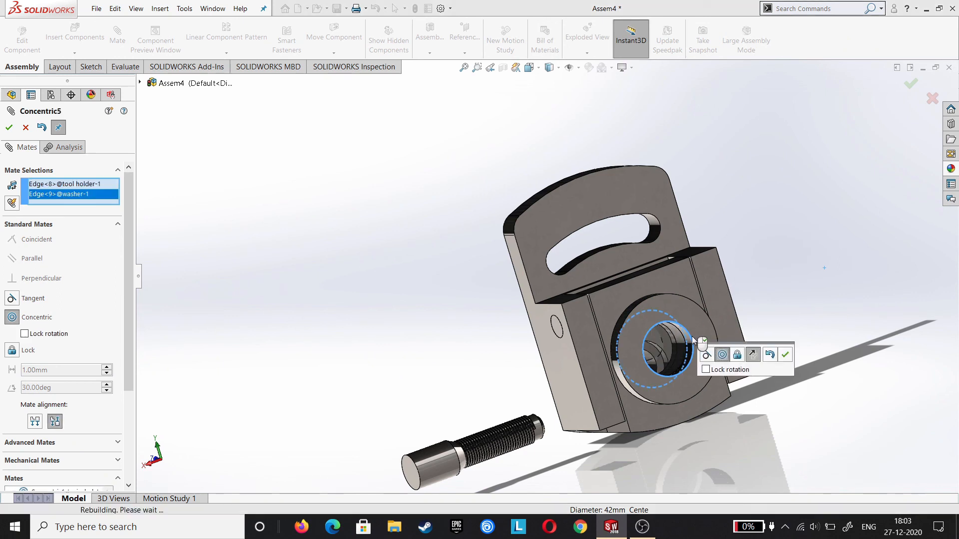
left_click(751, 356)
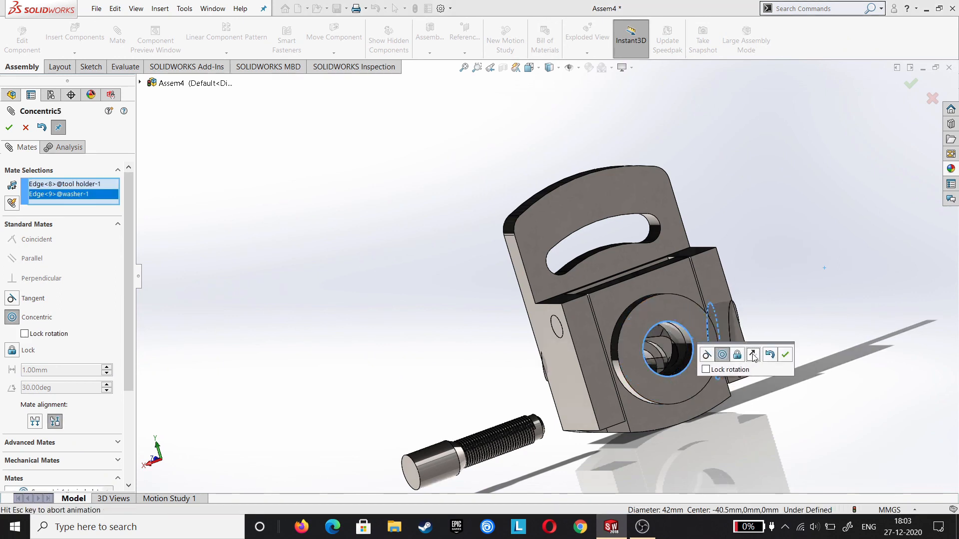
left_click(784, 355)
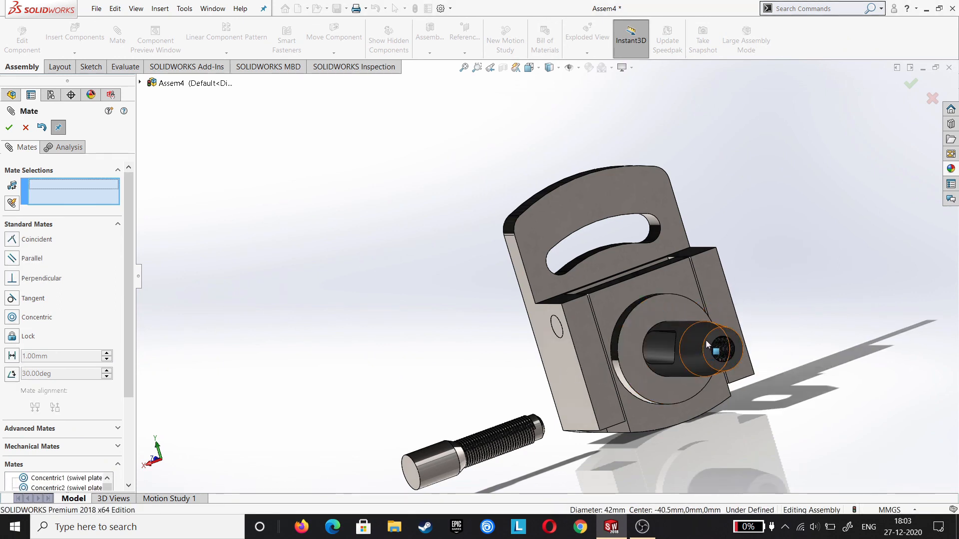
Slide the tool holder out of the block and mate its flange face coincident with the swivel plate's recessed face behind the washer hole.
left_click_drag(697, 334, 930, 355)
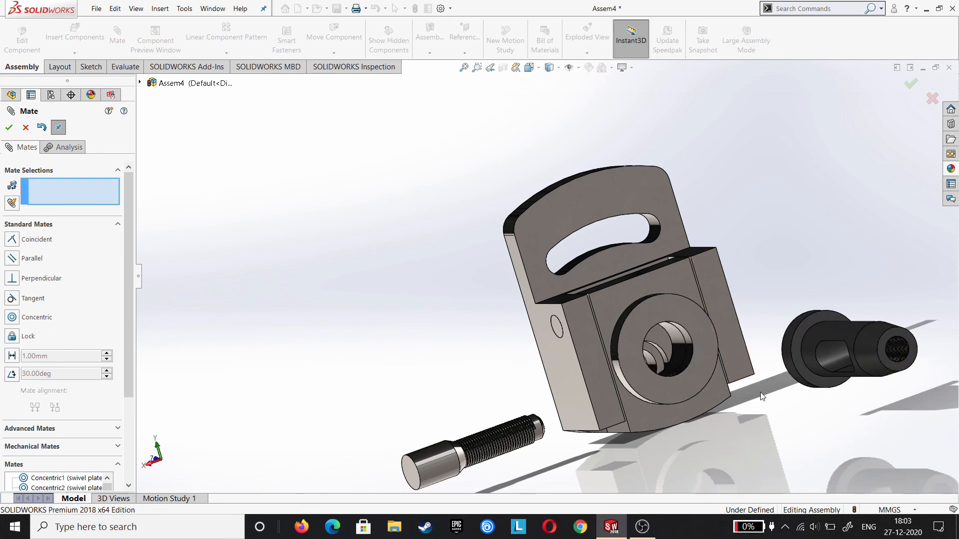
middle_click_drag(761, 393, 867, 377)
left_click(779, 361)
middle_click_drag(756, 359, 699, 355)
left_click(739, 359)
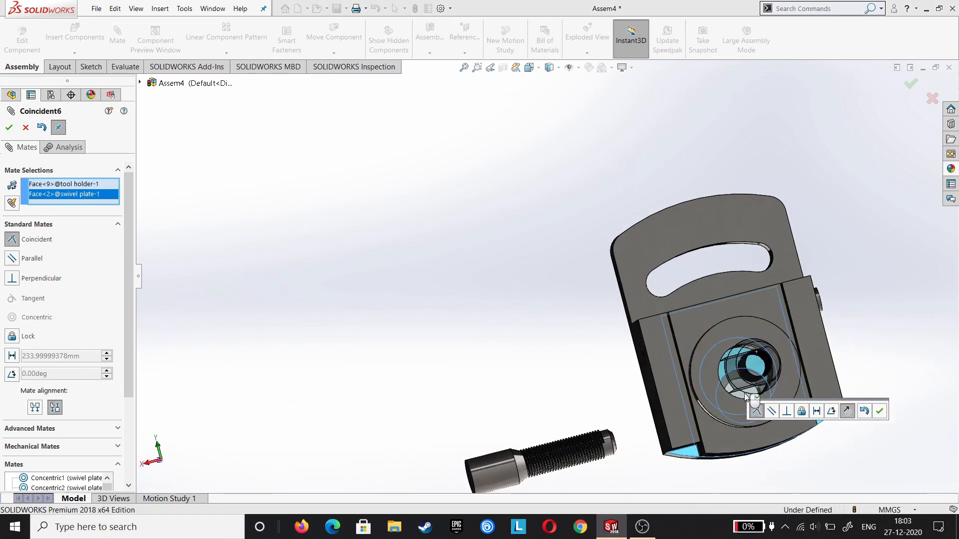
left_click(880, 410)
Add a concentric mate between the clamping screw's head edge and the washer's outer edge, flipping the alignment so the head faces outward.
middle_click_drag(546, 375, 604, 465)
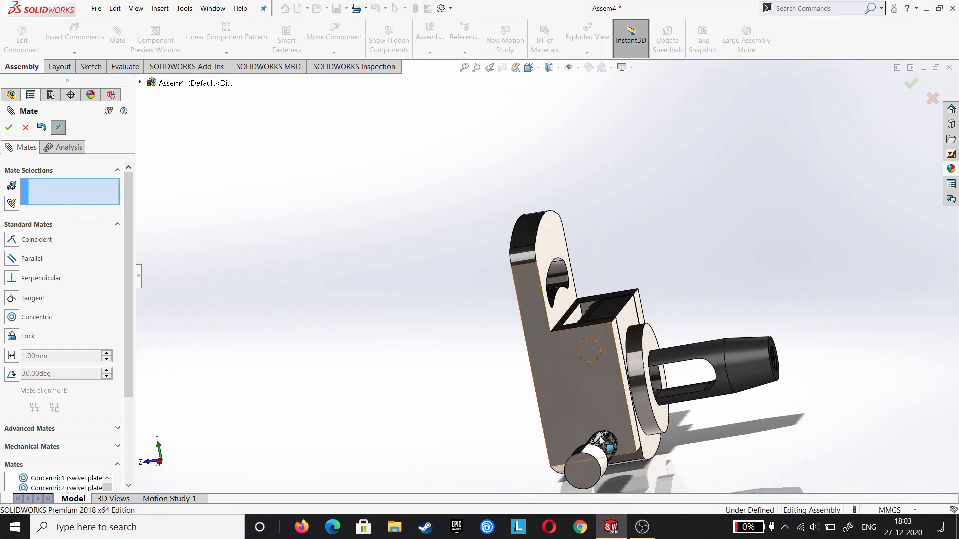
left_click(603, 467)
middle_click_drag(773, 449, 743, 450)
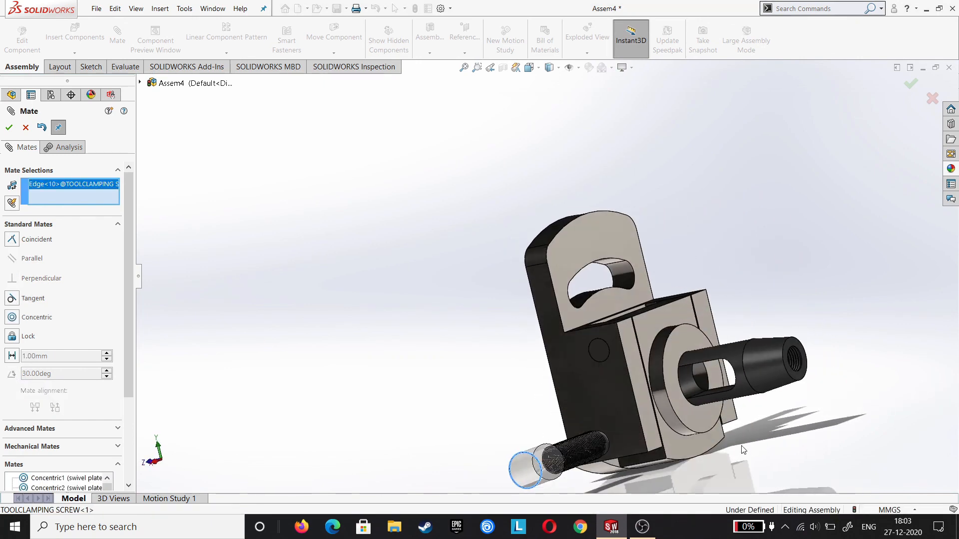
left_click(701, 434)
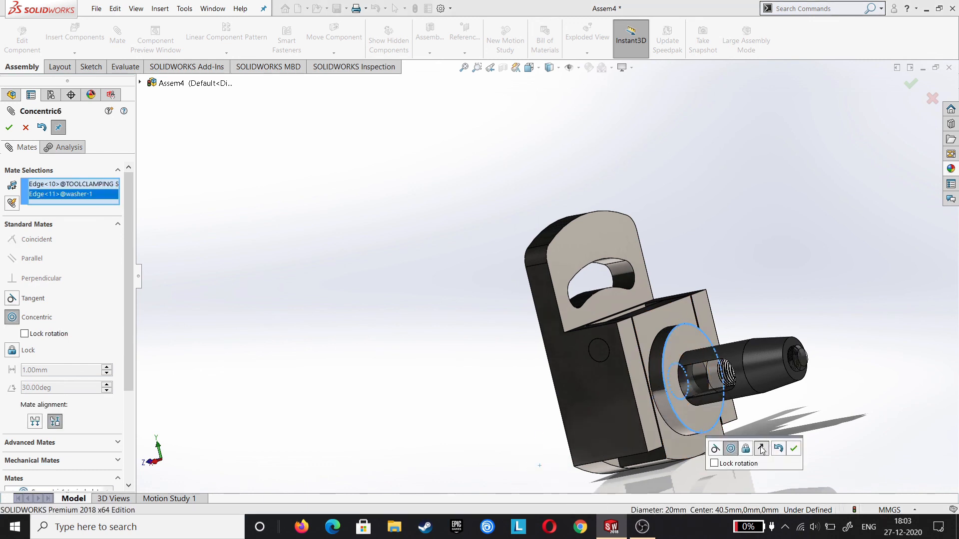
left_click(761, 449)
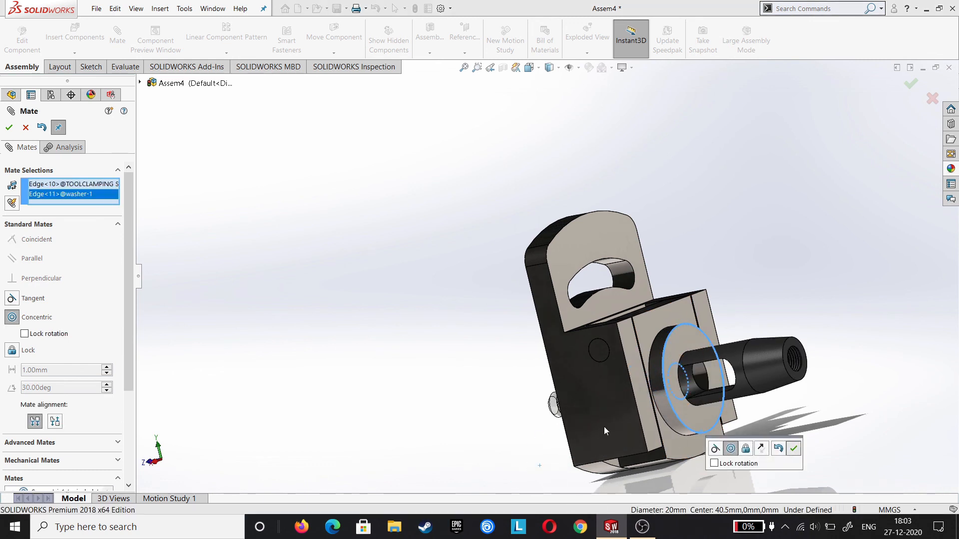
Move the clamping screw out in front of the tool holder and mate its thread-end edge below the head coincident with the holder's threaded hole edge.
left_click_drag(556, 405, 868, 381)
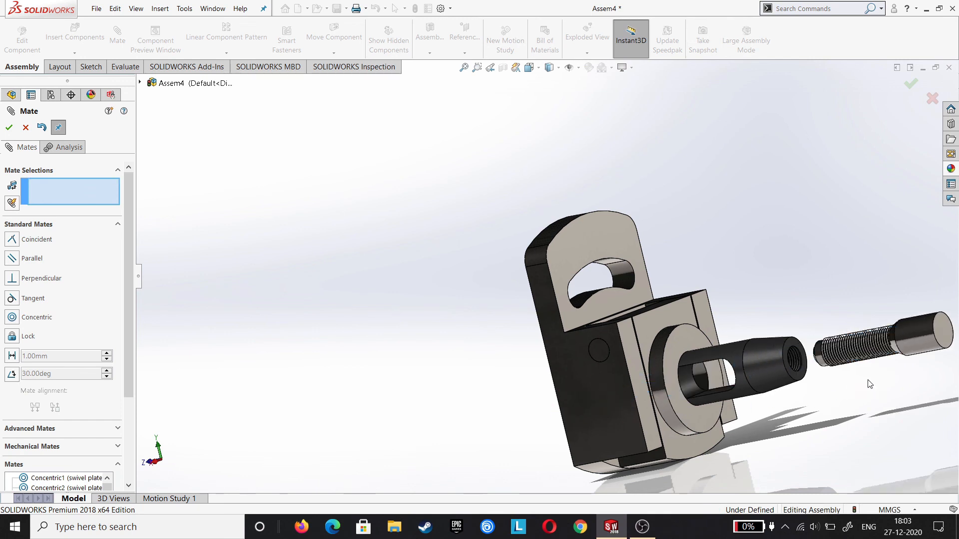
left_click(803, 367)
middle_click_drag(884, 392, 945, 370)
scroll(899, 371, "down", 3)
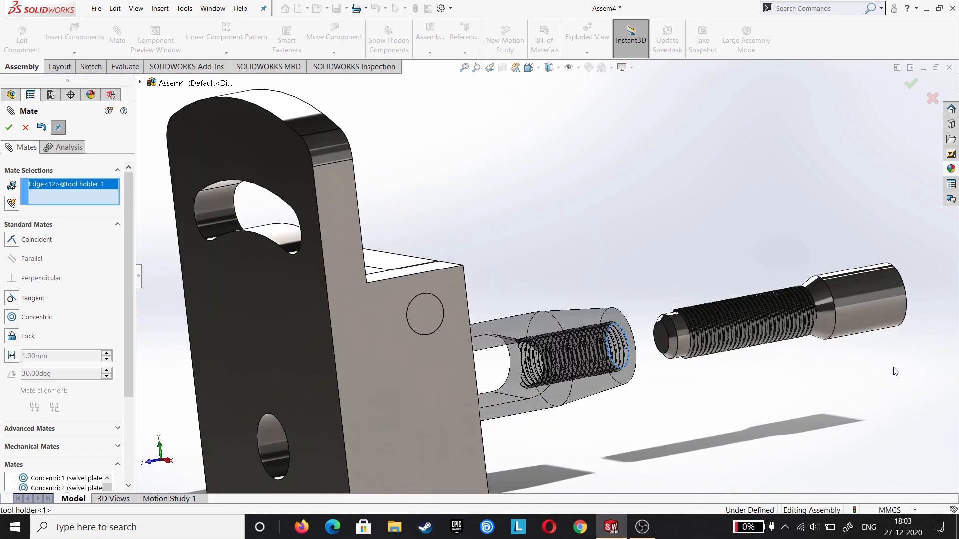
scroll(895, 372, "down", 2)
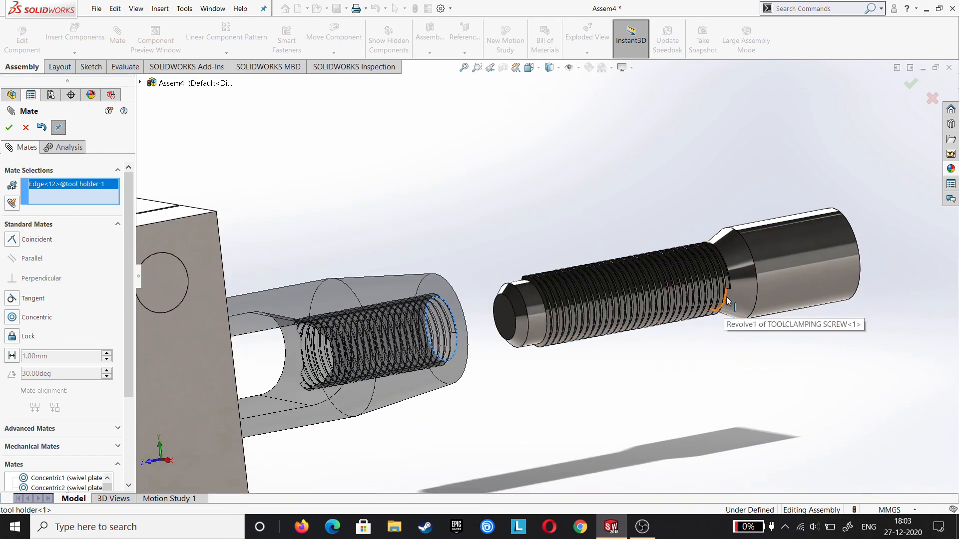
left_click(726, 300)
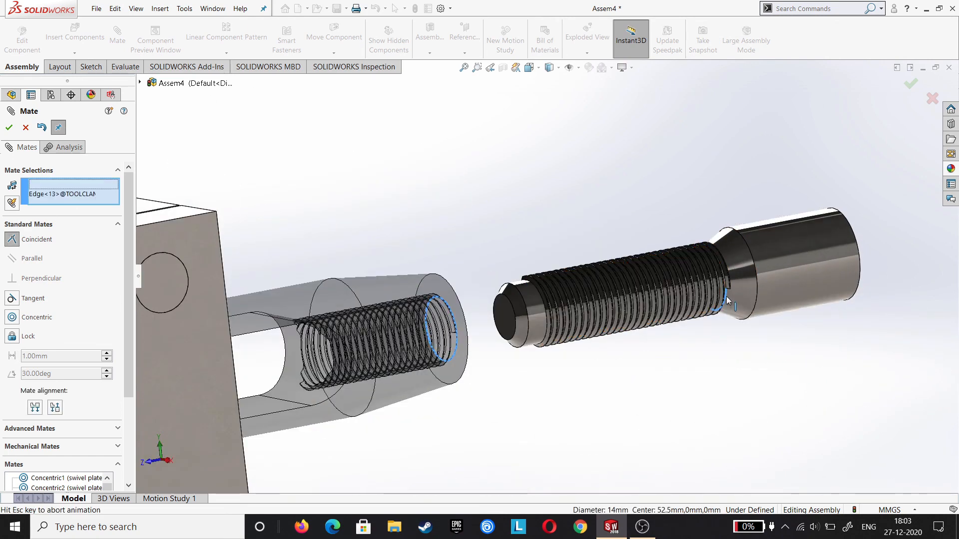
left_click(7, 128)
Finish mating and display the completed clapper block assembly in an isometric view.
scroll(501, 367, "up", 5)
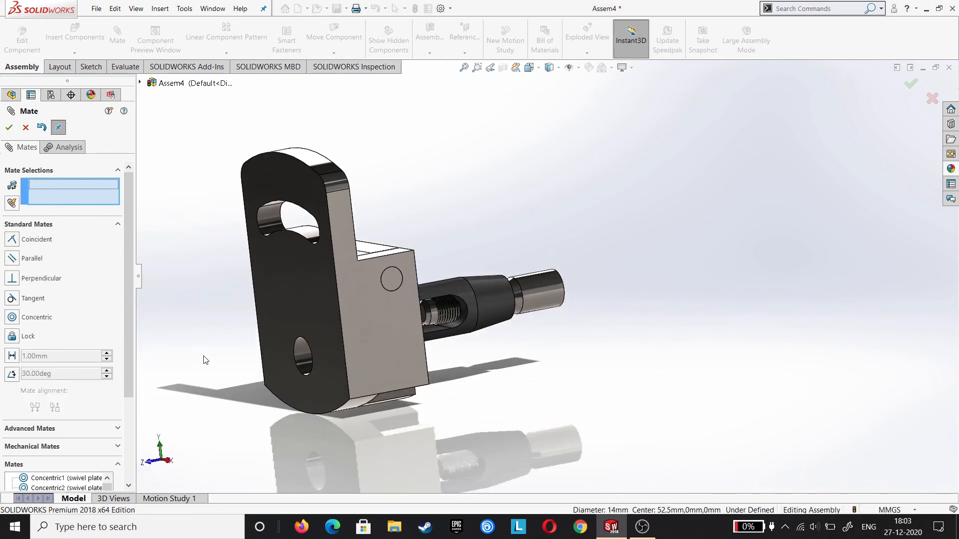
middle_click_drag(205, 361, 426, 342)
left_click(12, 131)
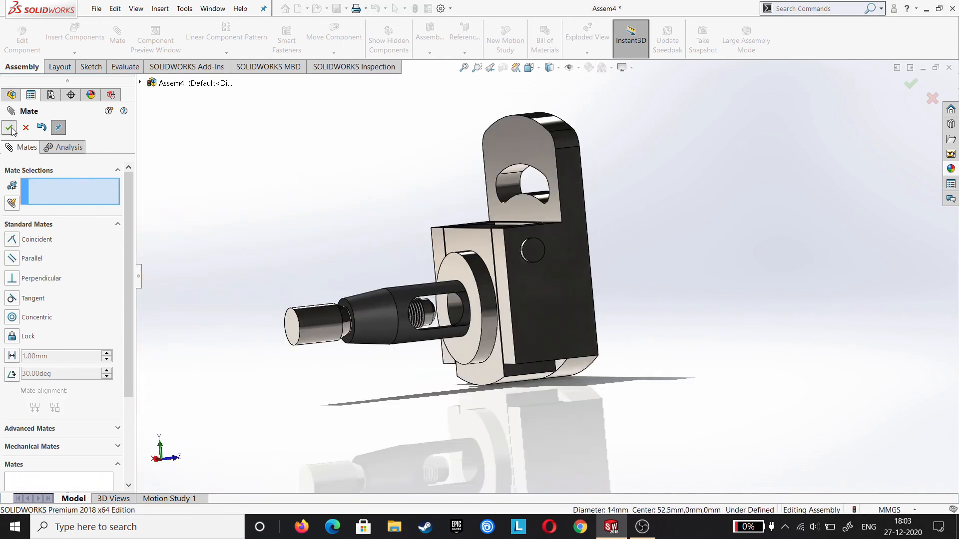
middle_click_drag(263, 250, 372, 257)
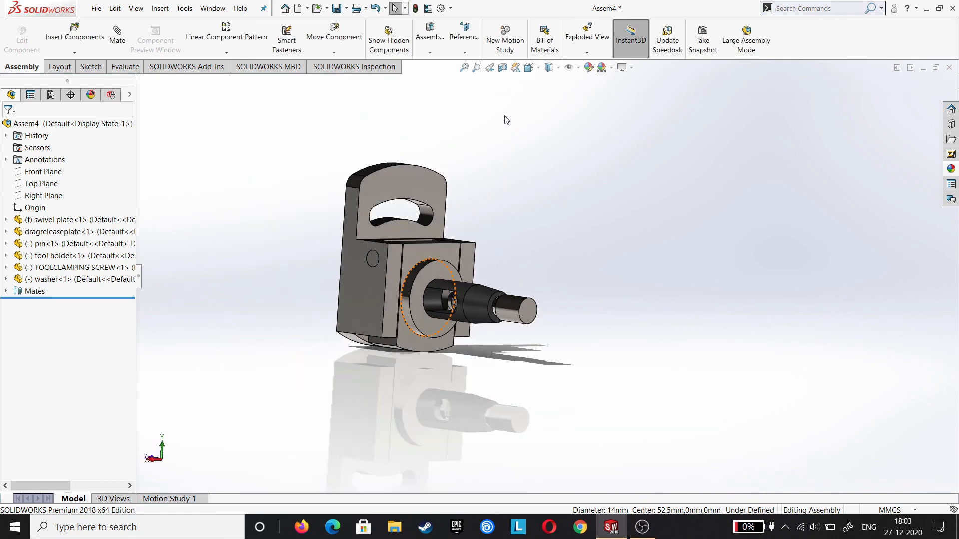
left_click(529, 67)
left_click(424, 255)
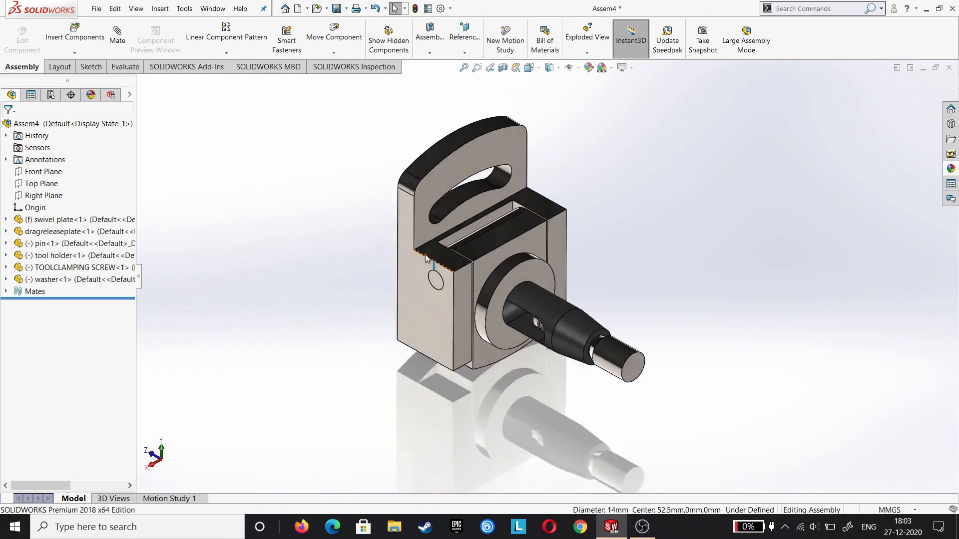